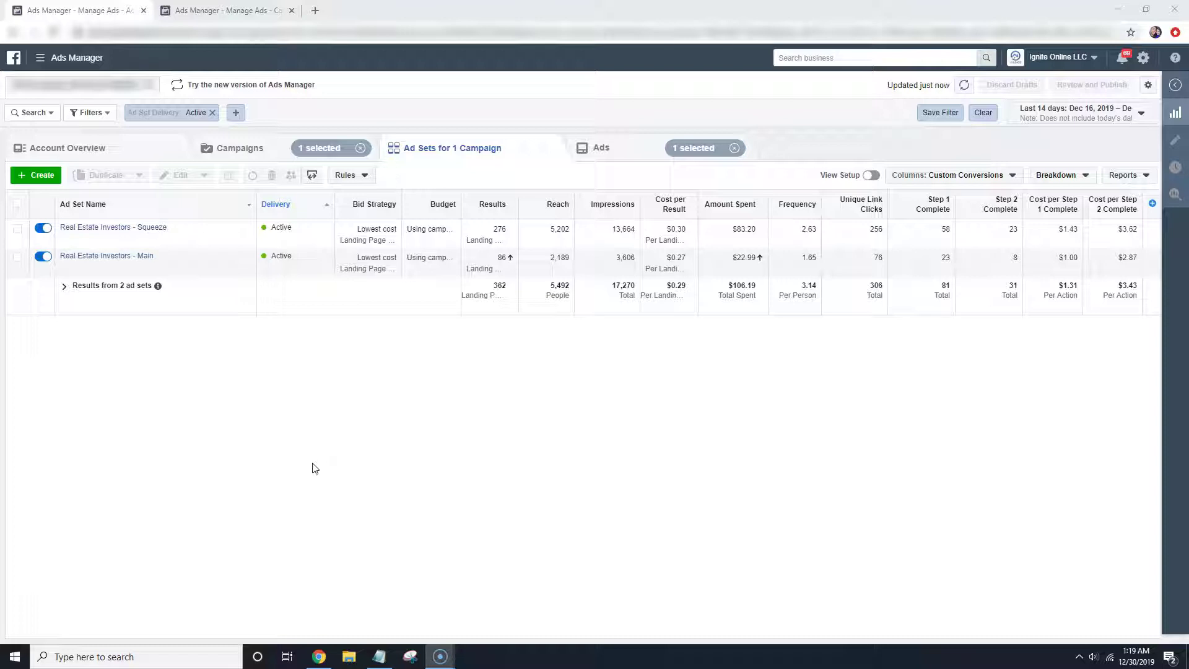
Review the Step 1 and Step 2 completion totals and their cost per action for the two real estate investor ad sets.
click(54, 32)
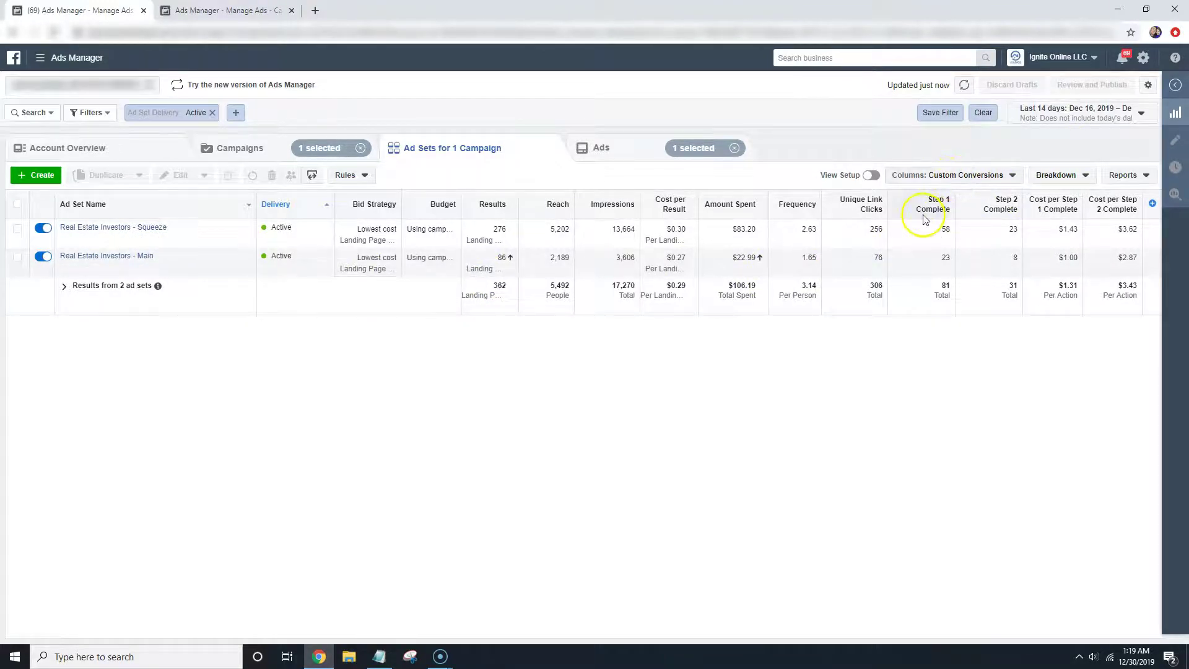
double_click(946, 285)
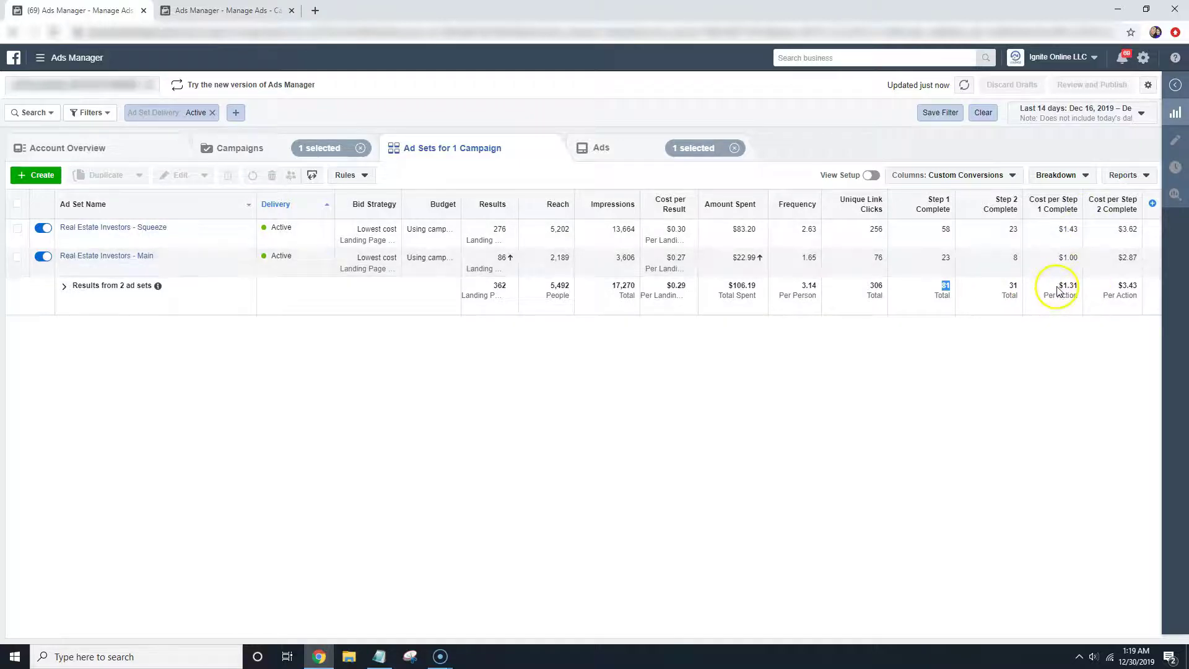
double_click(1078, 287)
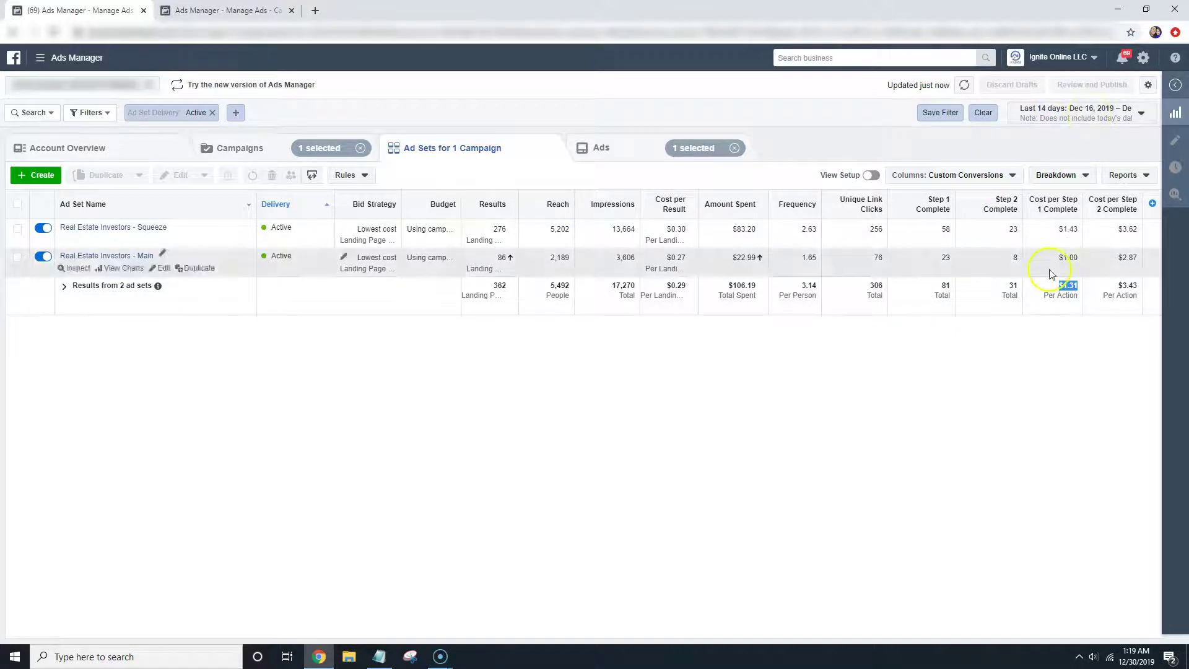
double_click(942, 286)
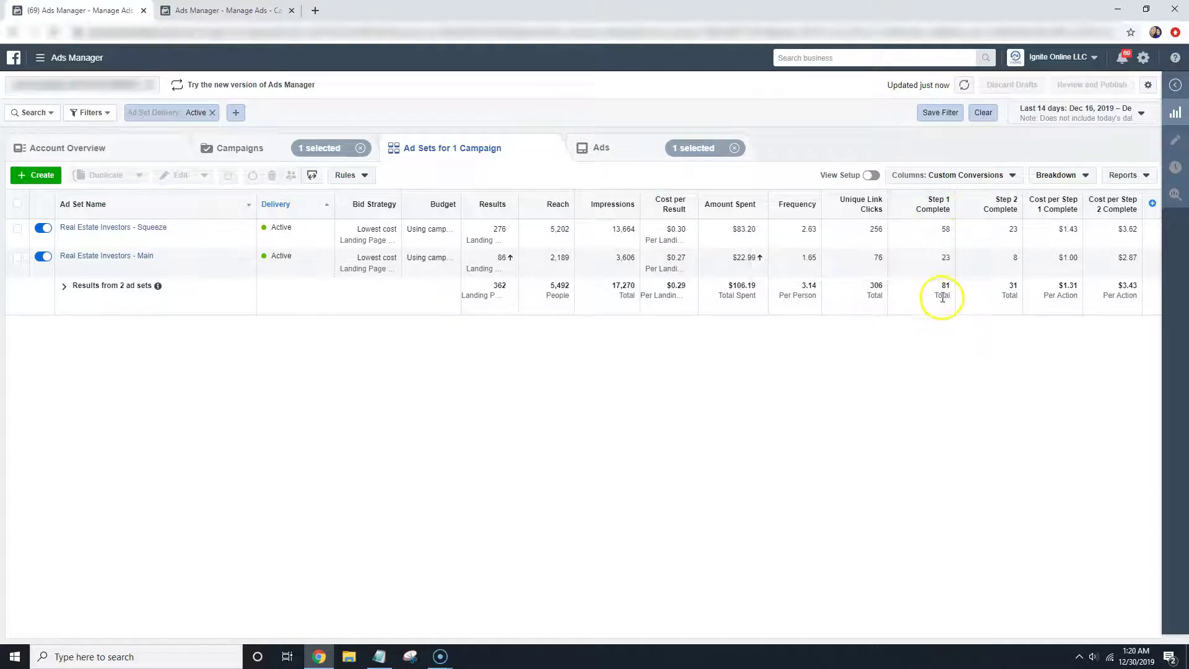
double_click(1016, 285)
click(993, 280)
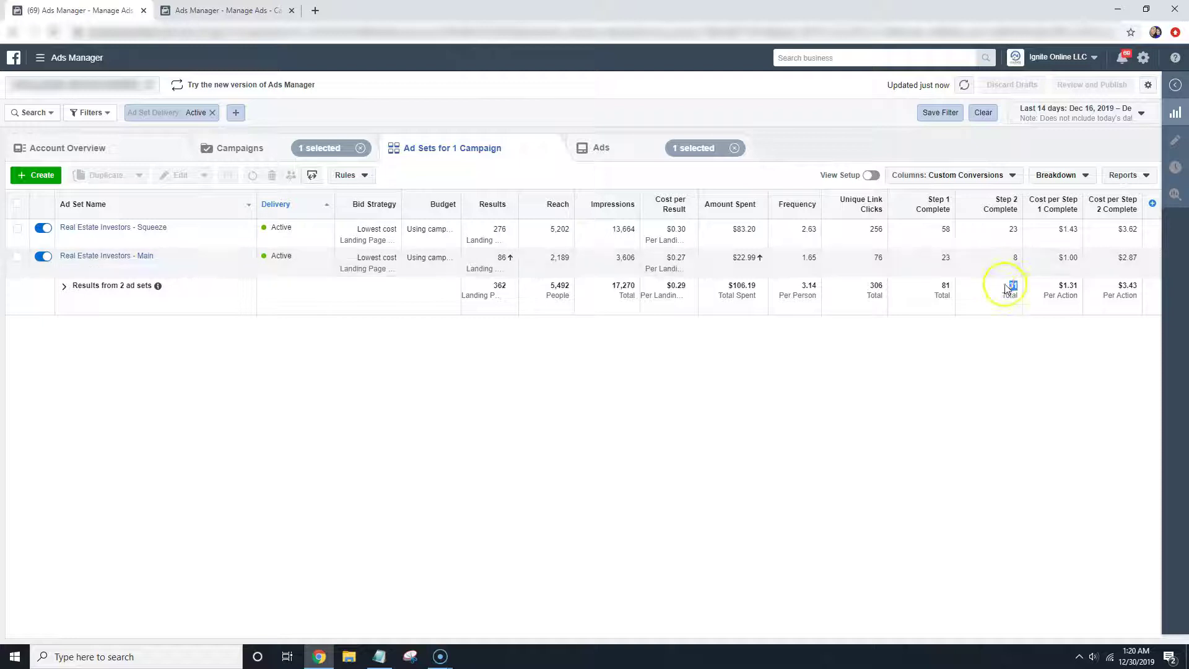
double_click(1131, 286)
click(1129, 366)
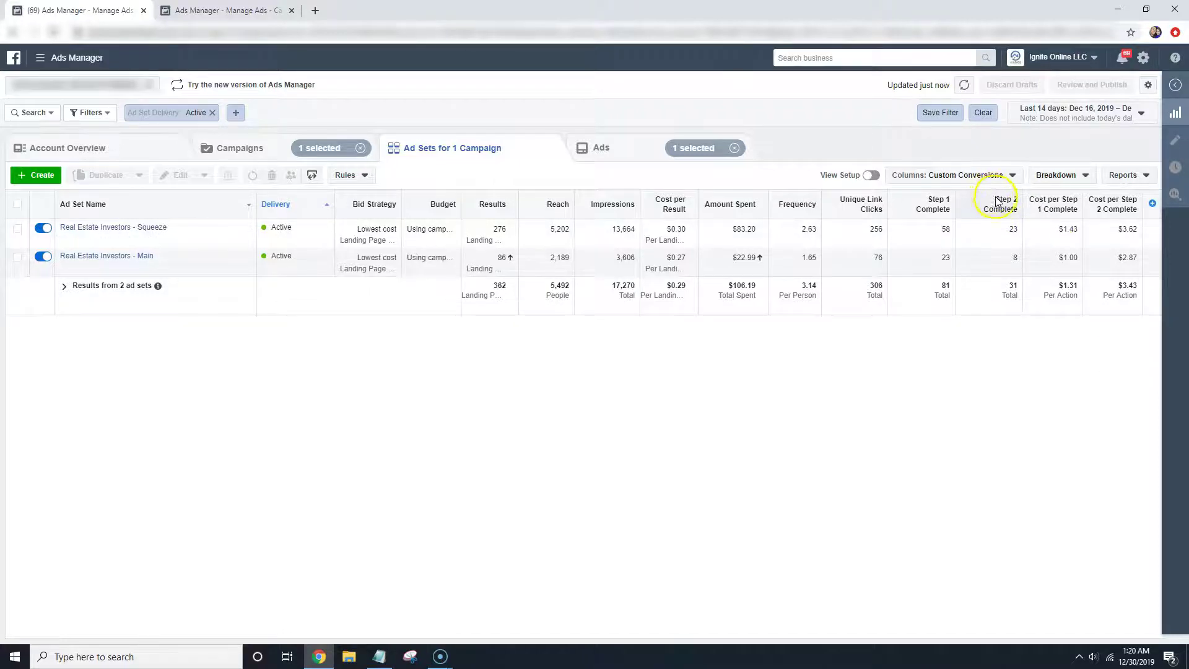
mouse_move(1002, 207)
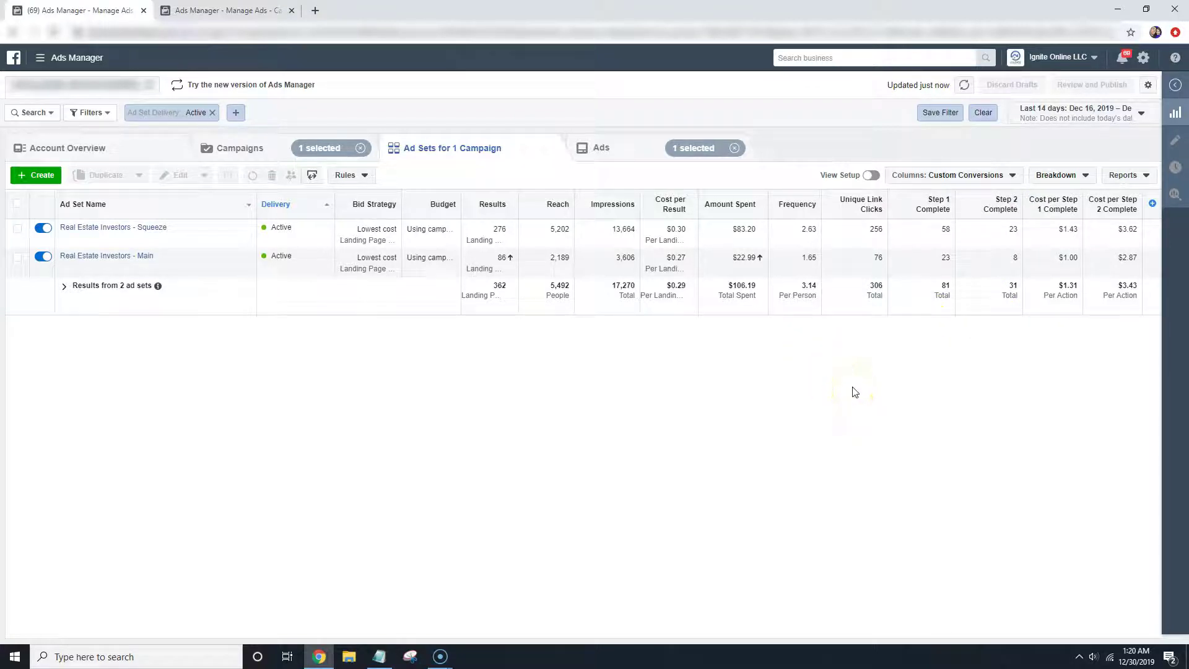
drag(1061, 286, 1079, 289)
click(1072, 368)
Switch to the campaigns list in the second browser tab and start a new campaign with the Traffic objective.
click(236, 10)
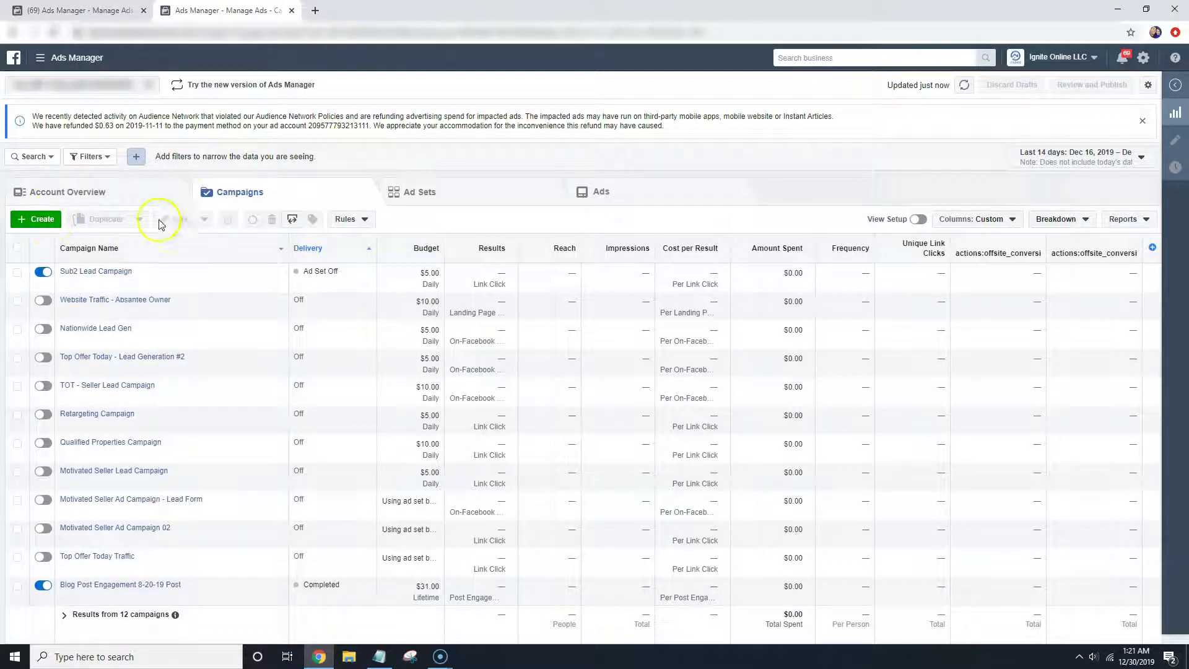
click(35, 222)
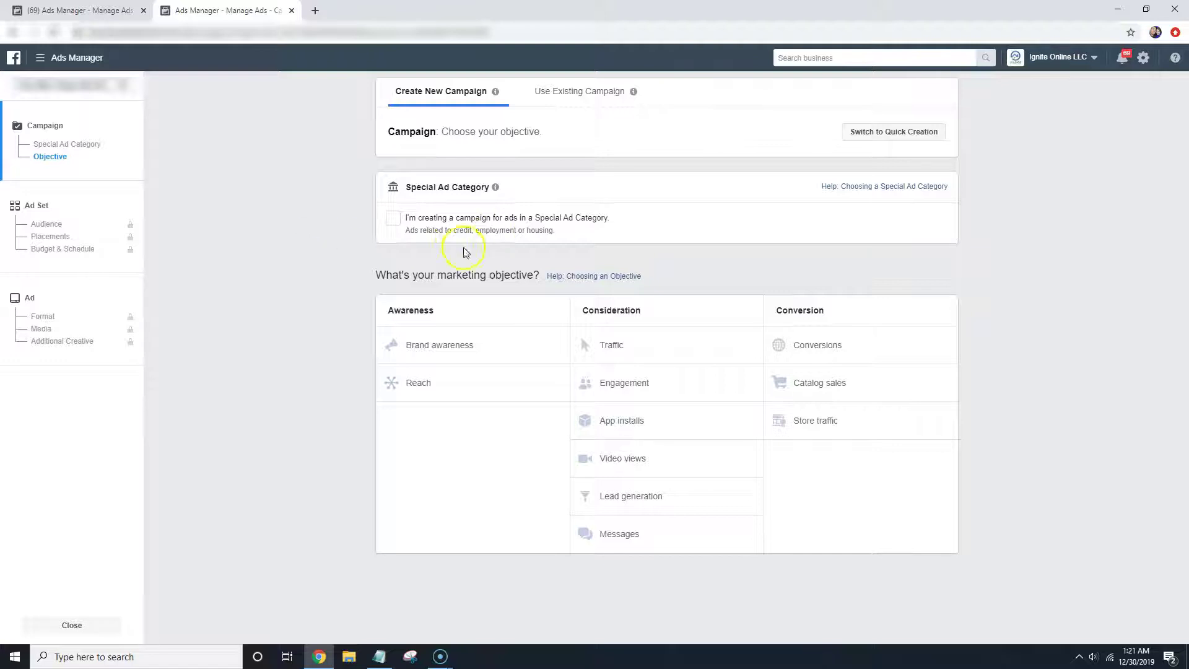
click(622, 347)
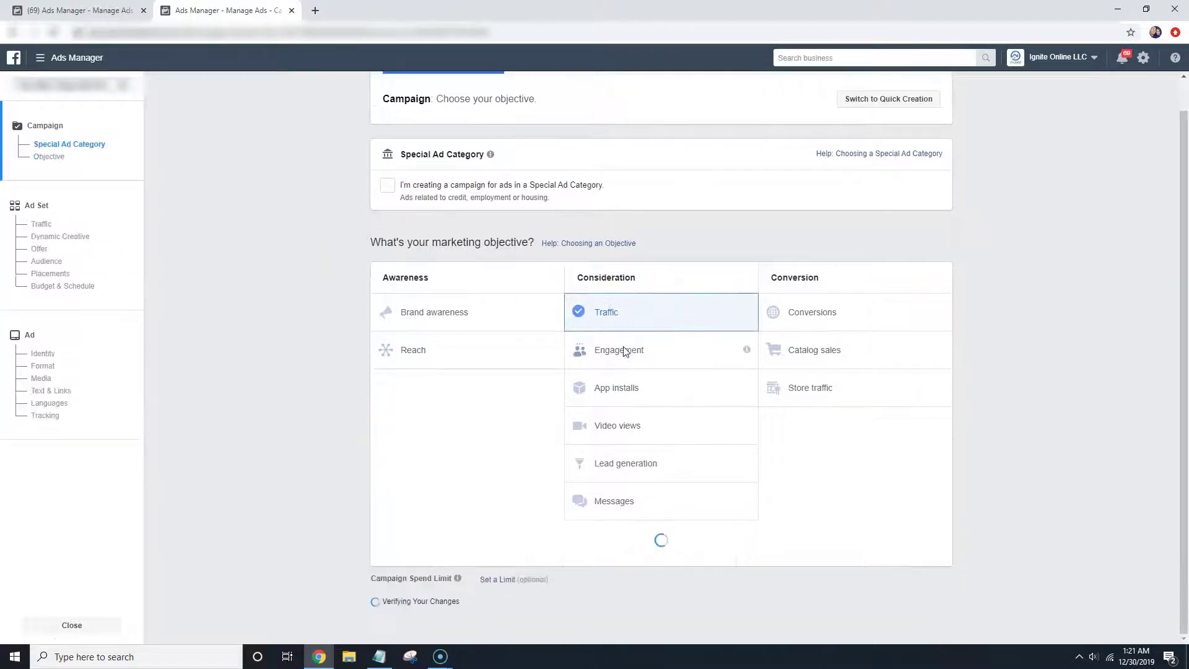
Declare the campaign as a Special Ad Category campaign with Housing as the ad category.
scroll(650, 337, up, 1)
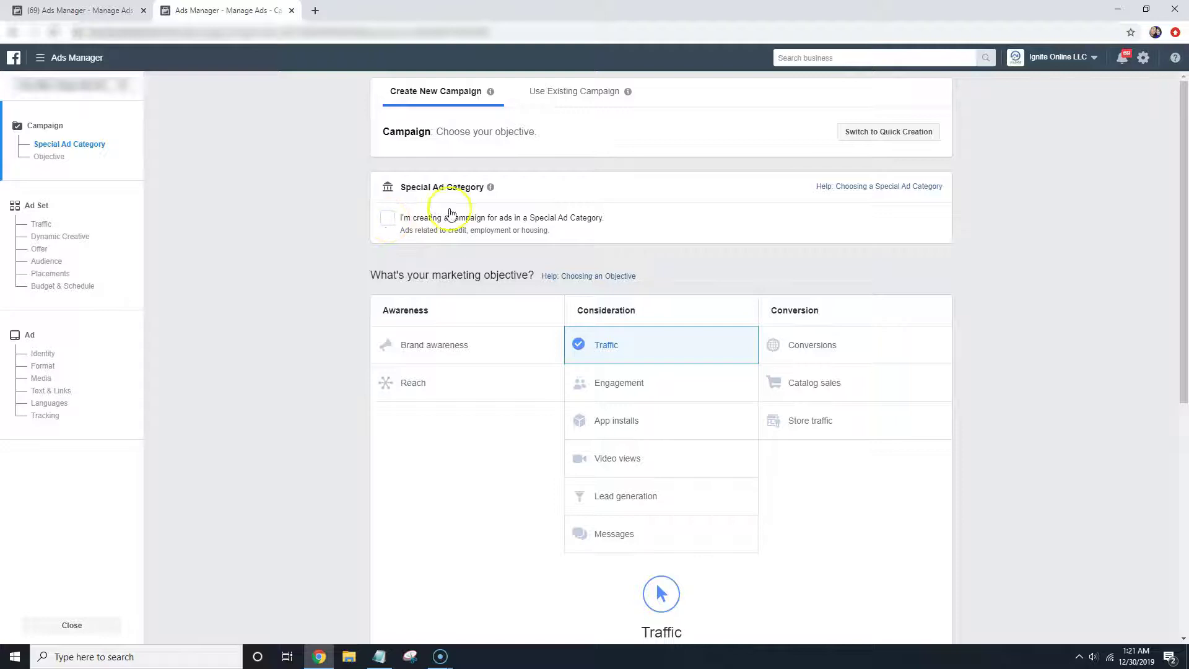
click(387, 217)
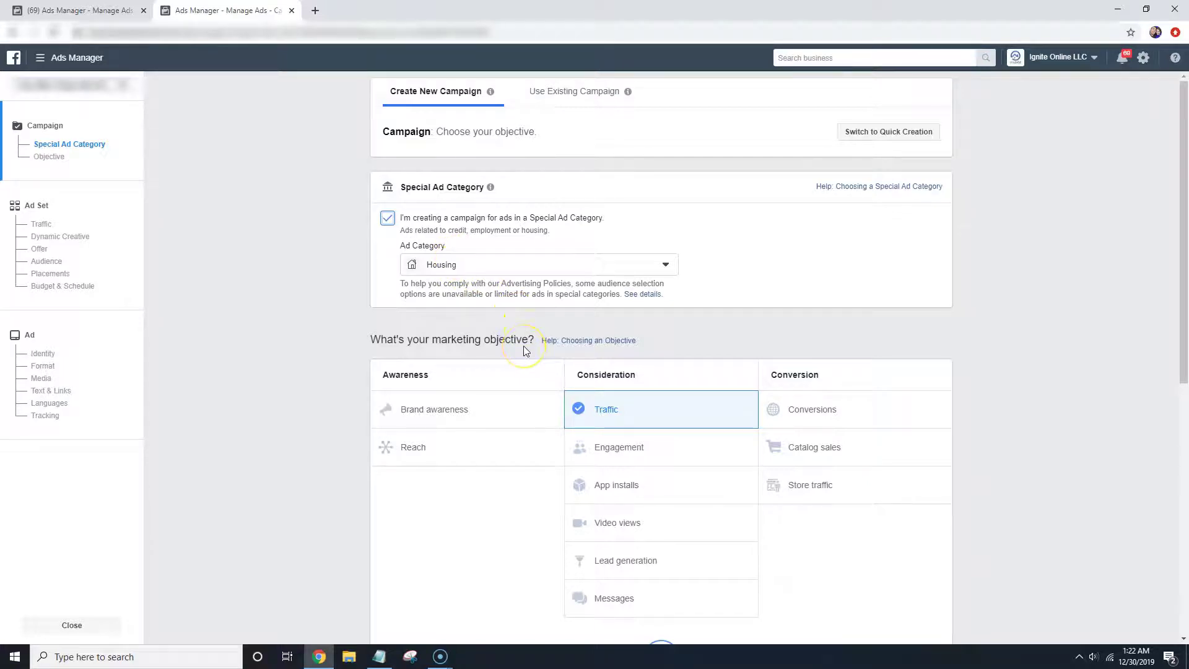
scroll(533, 304, down, 1)
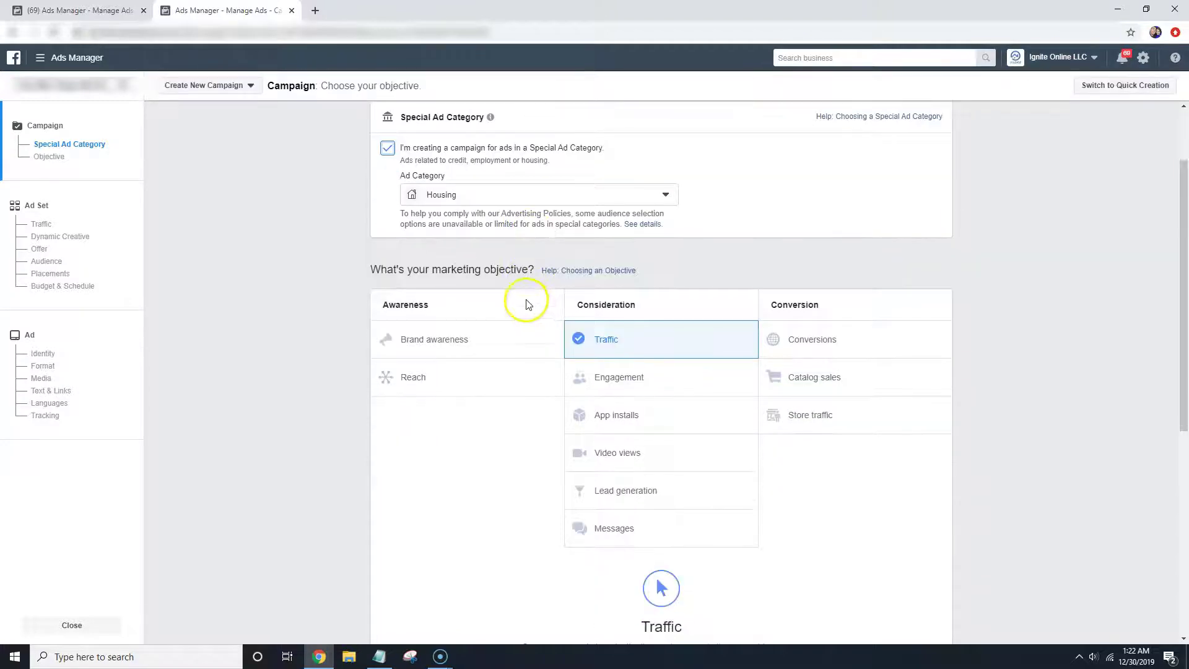
scroll(434, 233, up, 1)
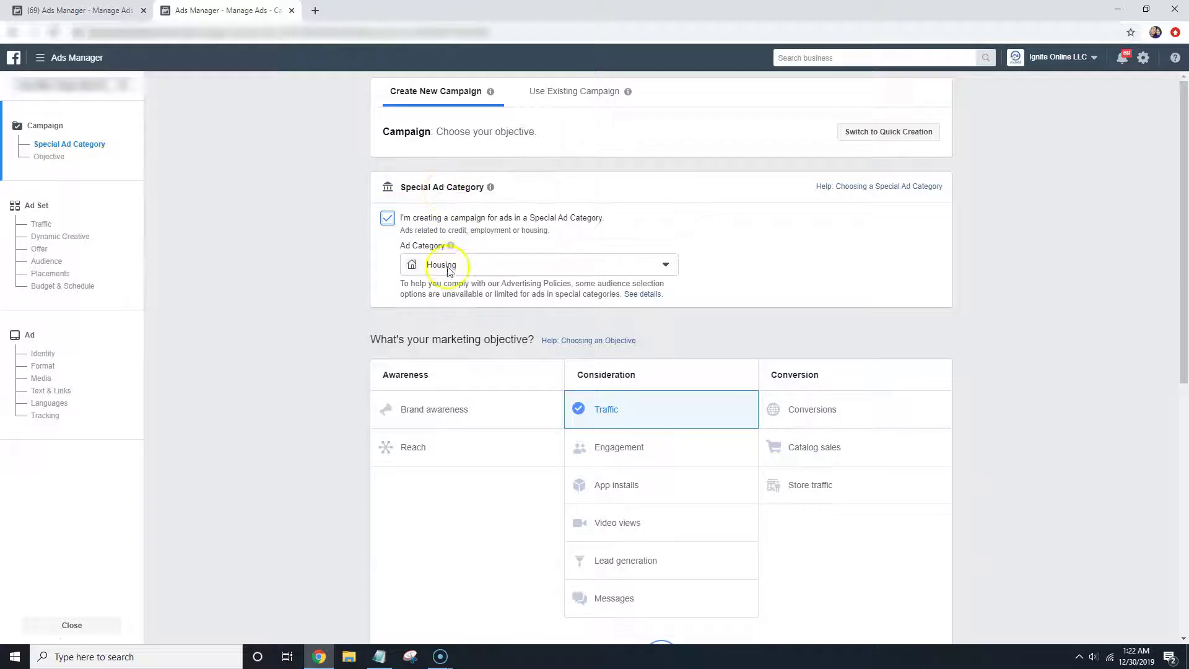
Name the campaign "Cash Buyer List".
scroll(464, 272, down, 2)
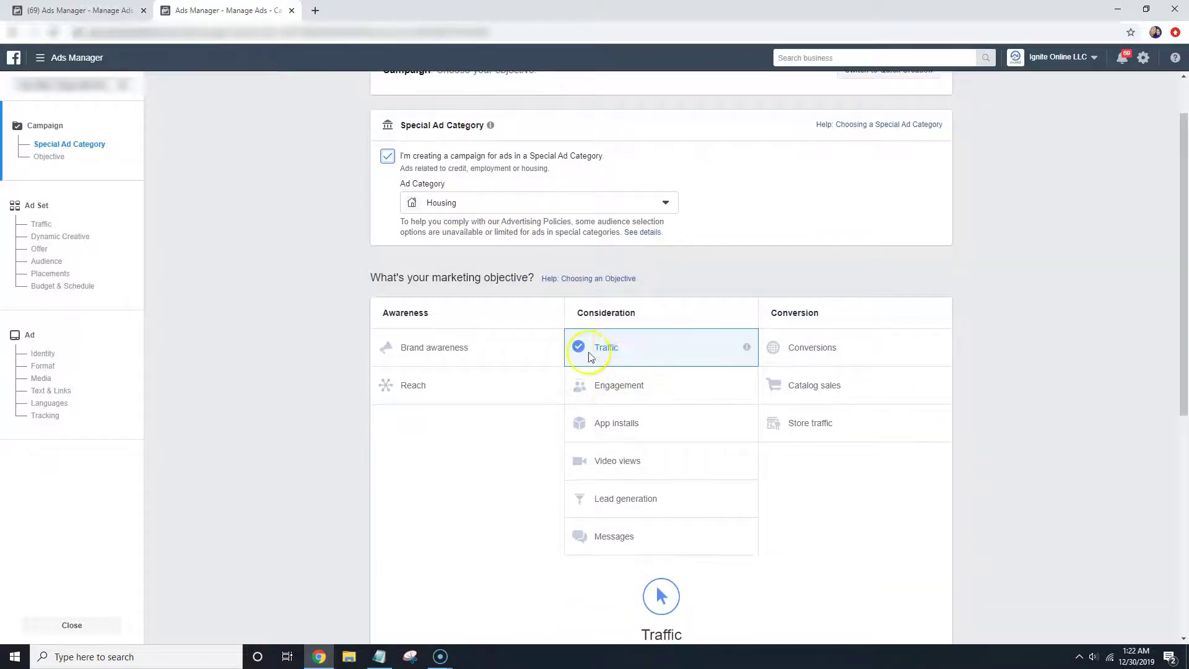
scroll(595, 349, down, 6)
drag(641, 281, 420, 260)
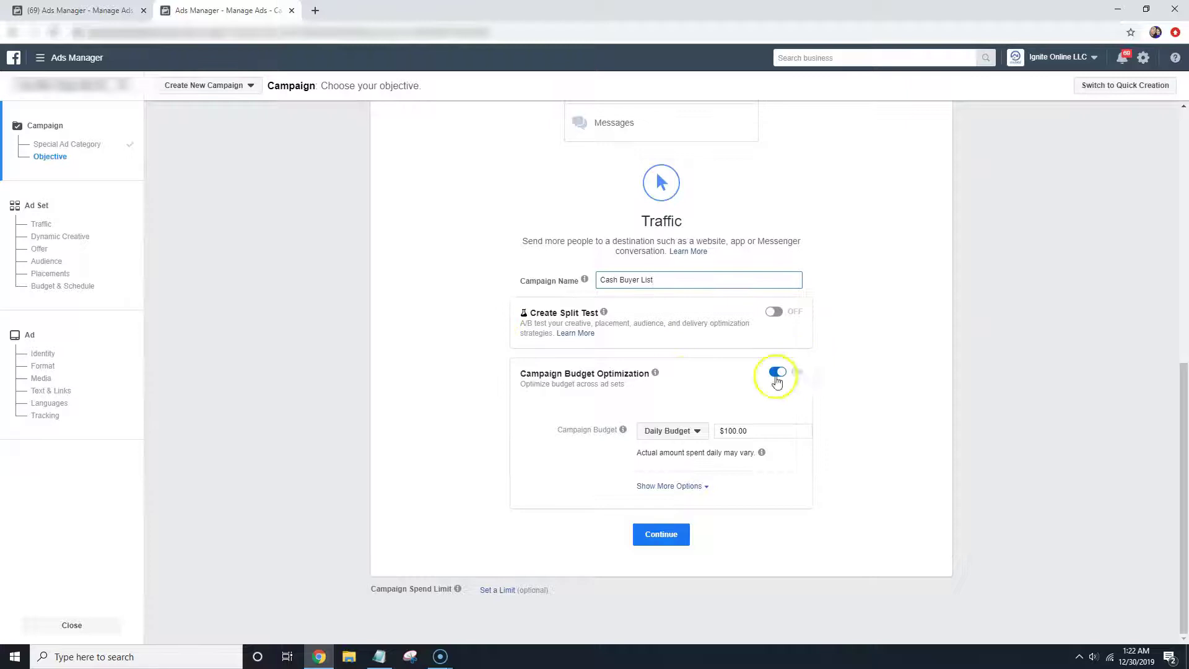
Set the campaign's daily budget to $5.00 and continue to the ad set settings.
mouse_move(619, 375)
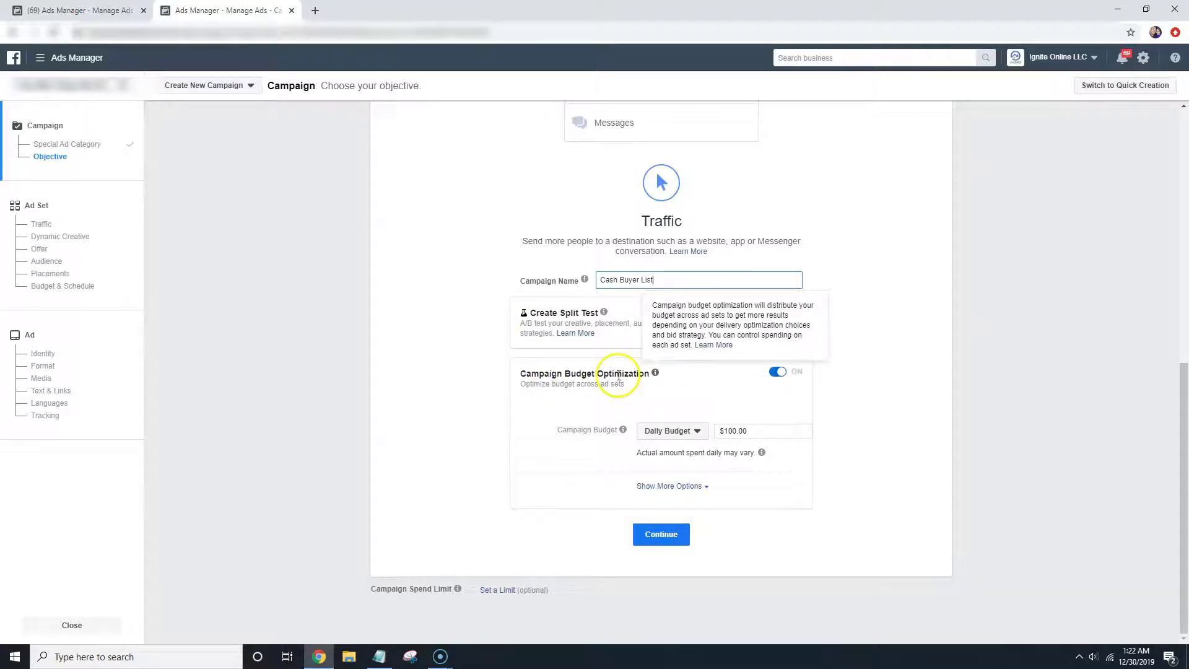
double_click(727, 430)
text(5)
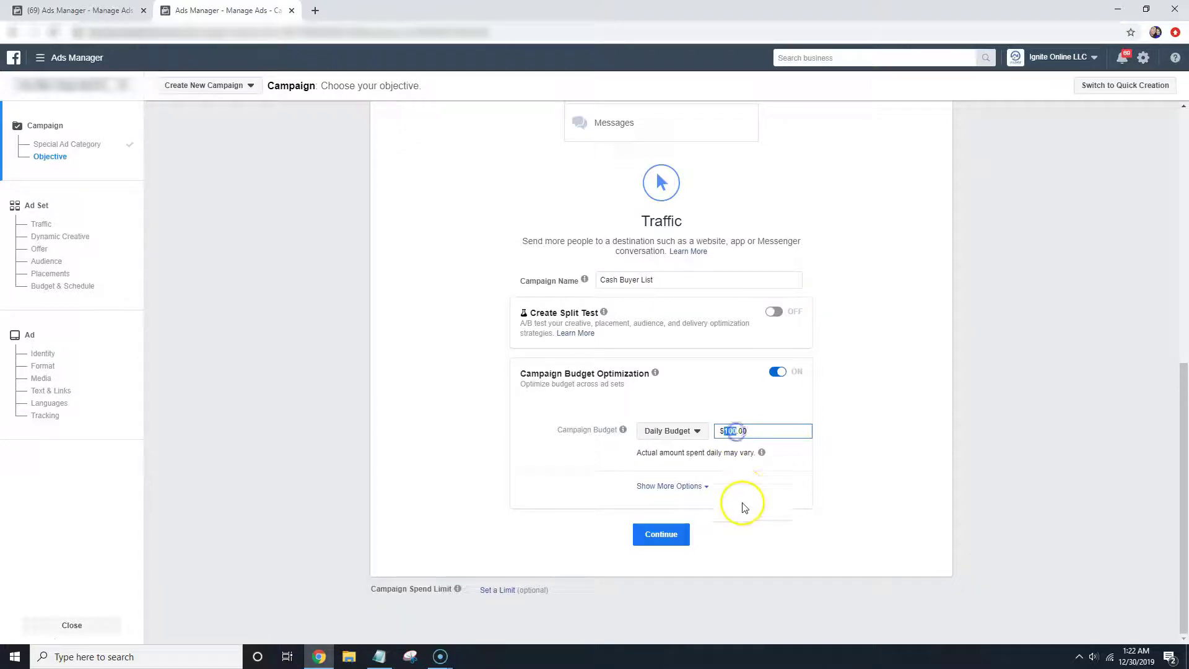
double_click(729, 433)
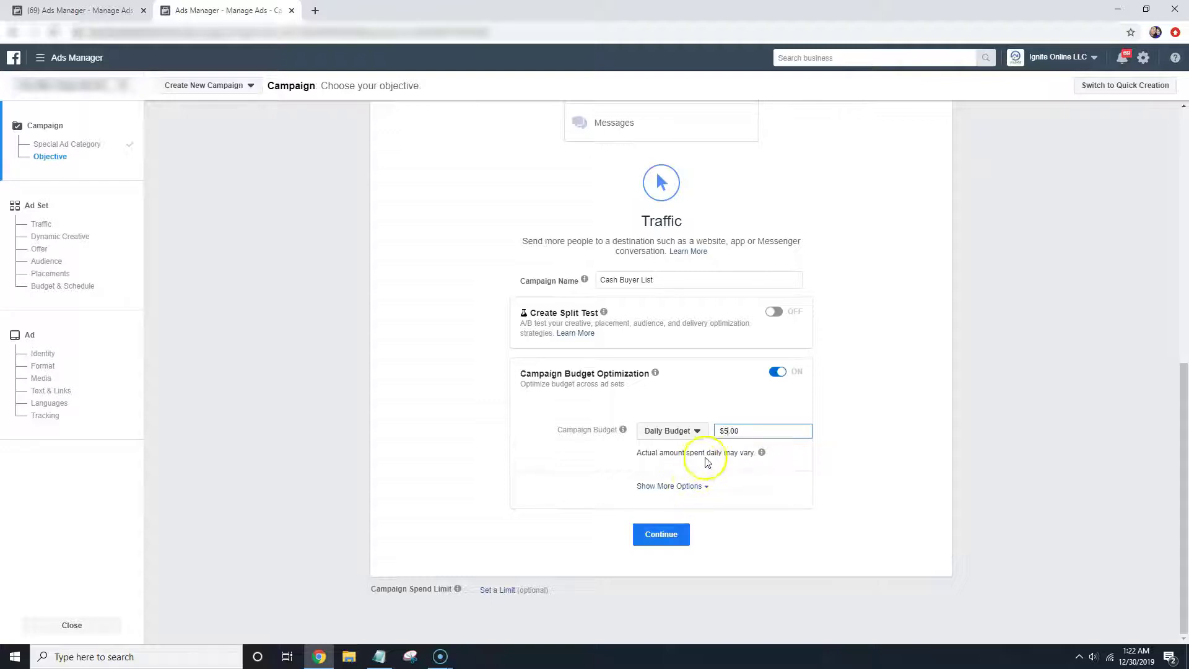
click(662, 536)
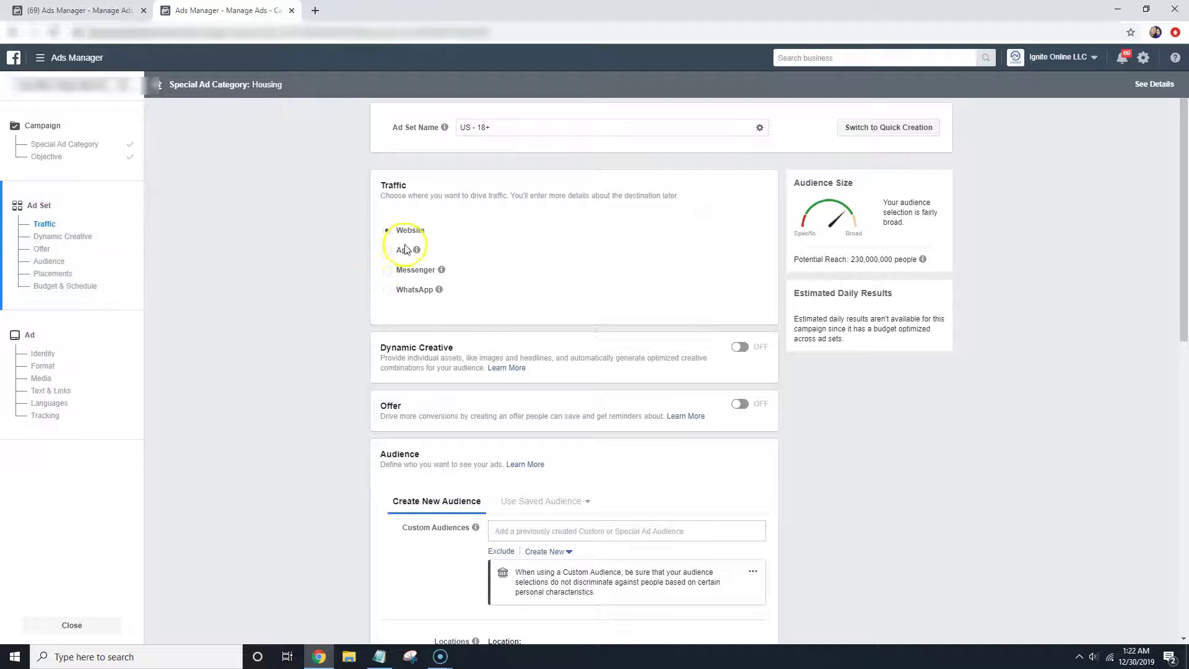
Name the ad set "Real Estate Investing - #1".
drag(518, 127, 425, 127)
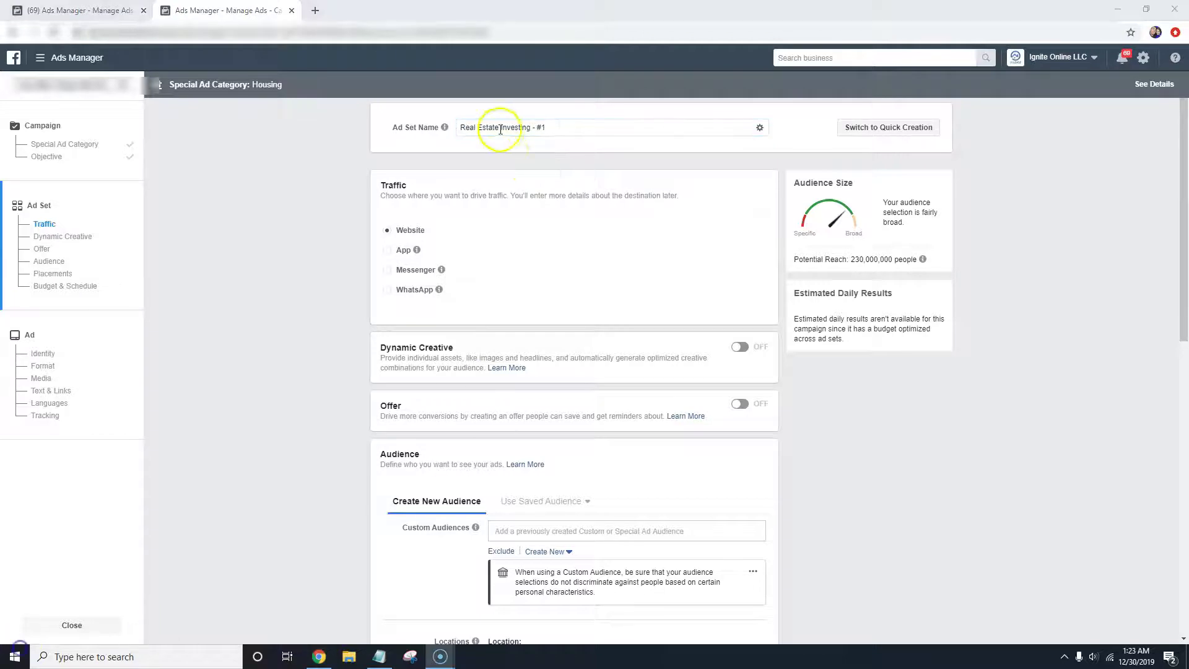
drag(557, 122, 440, 118)
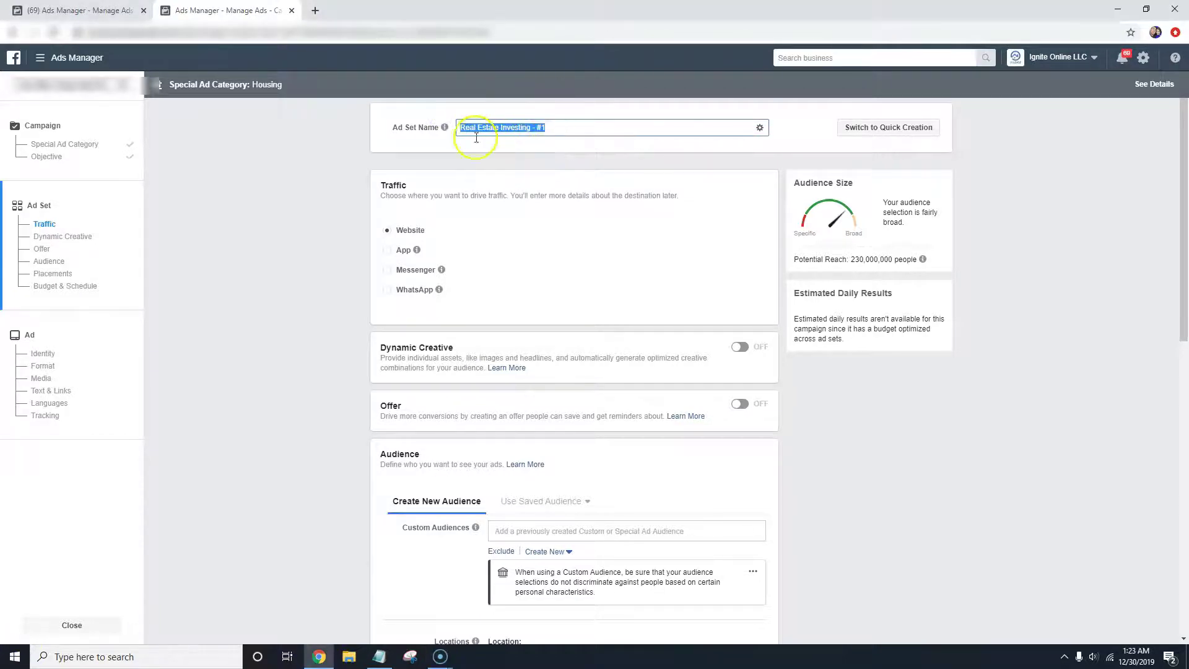
Open the audience locations for editing and target "People living in this location".
scroll(453, 199, down, 1)
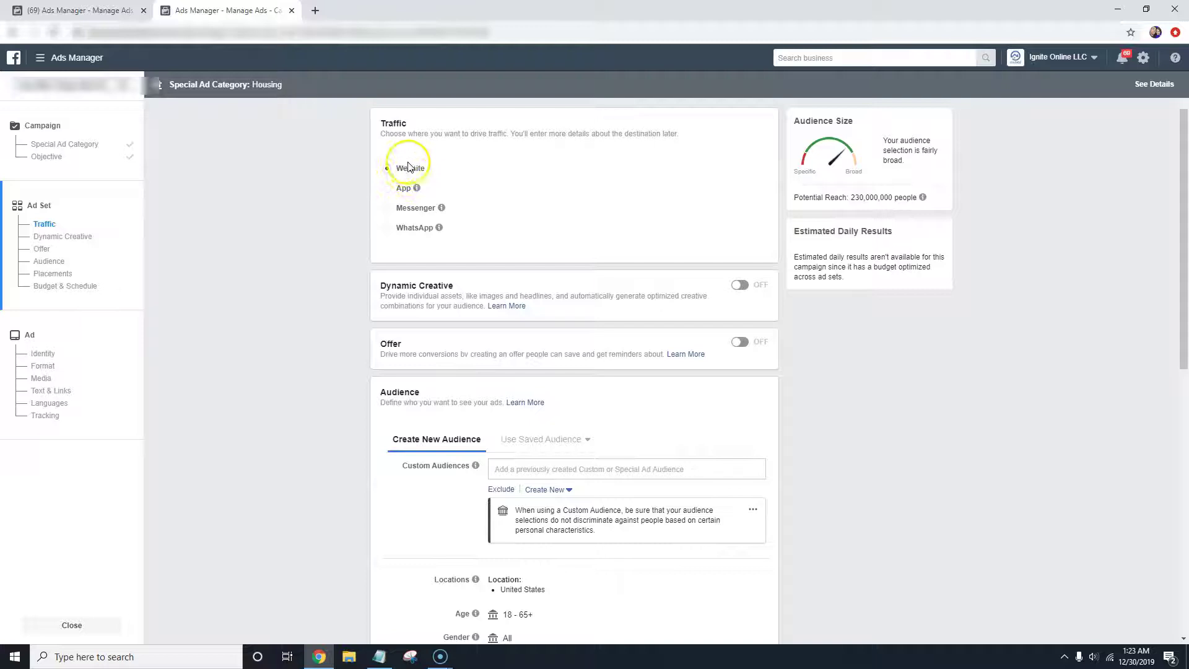
scroll(465, 217, down, 1)
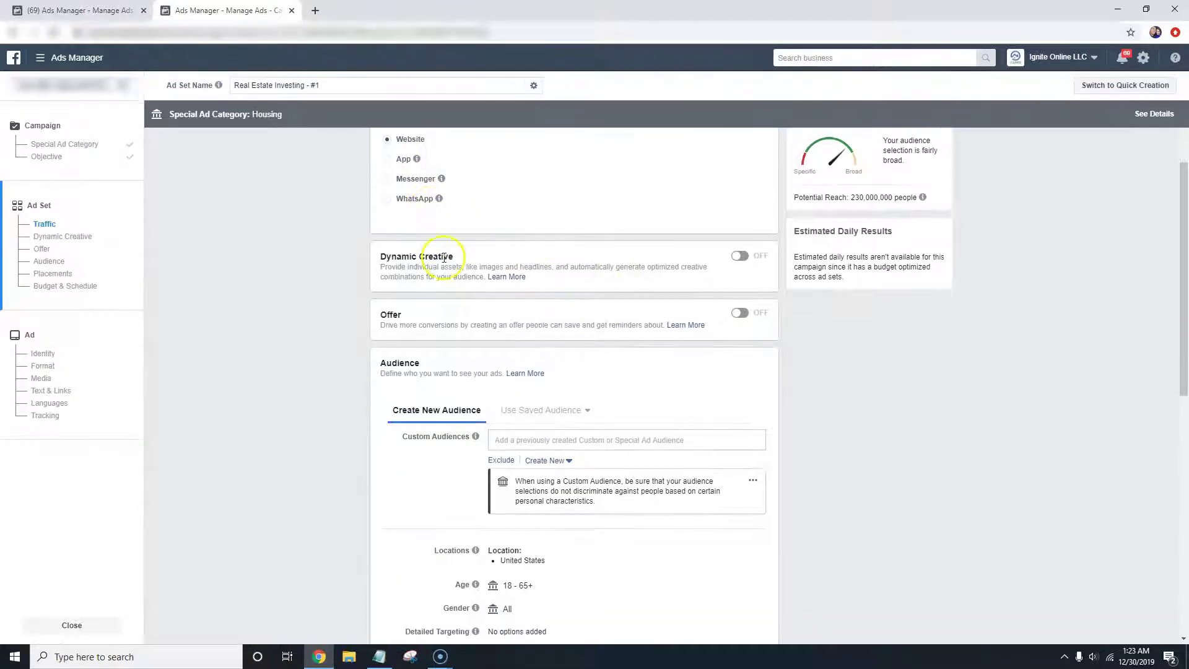
scroll(496, 267, down, 3)
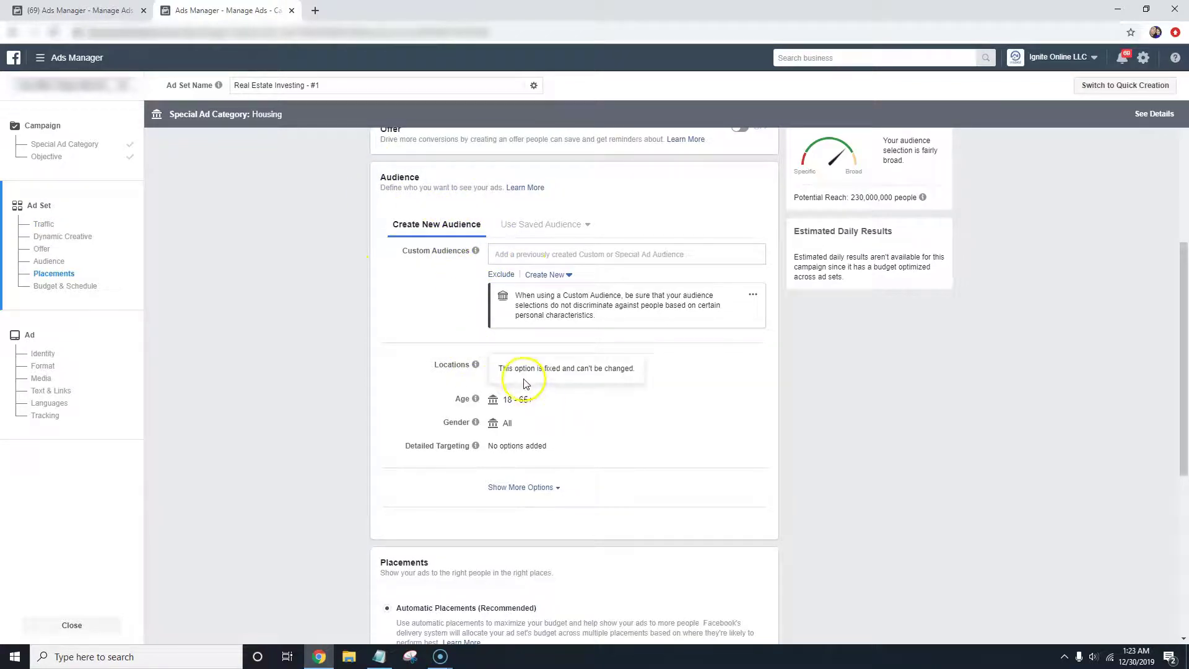
mouse_move(474, 399)
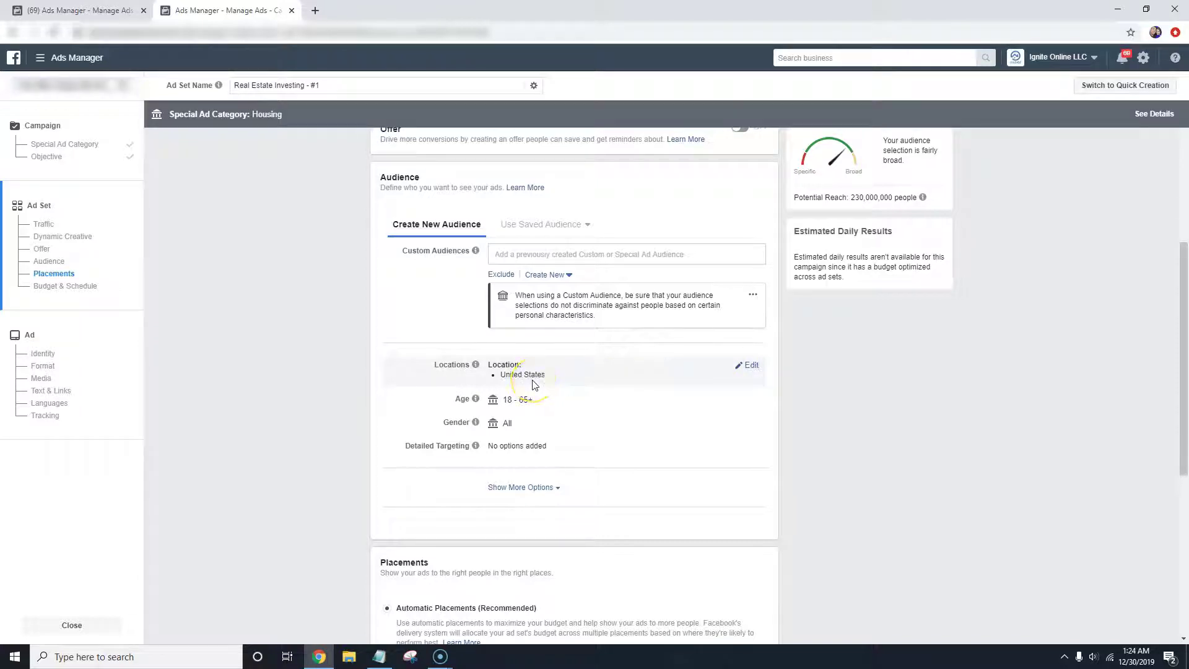
click(584, 376)
click(565, 372)
click(681, 366)
click(748, 366)
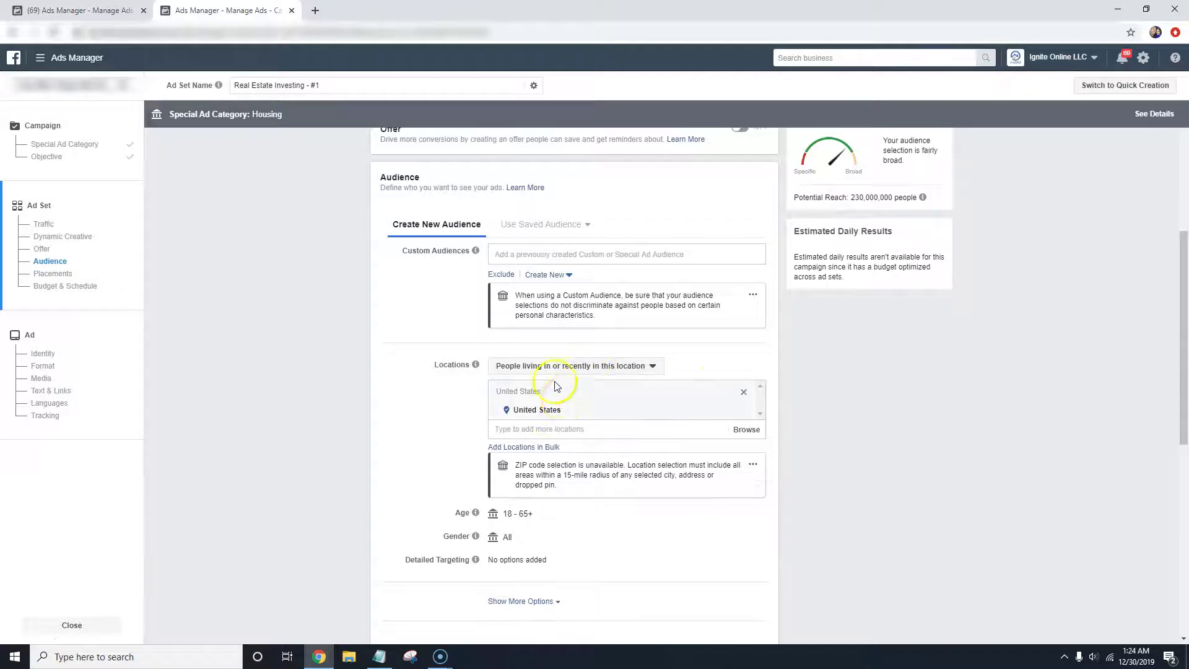
click(556, 367)
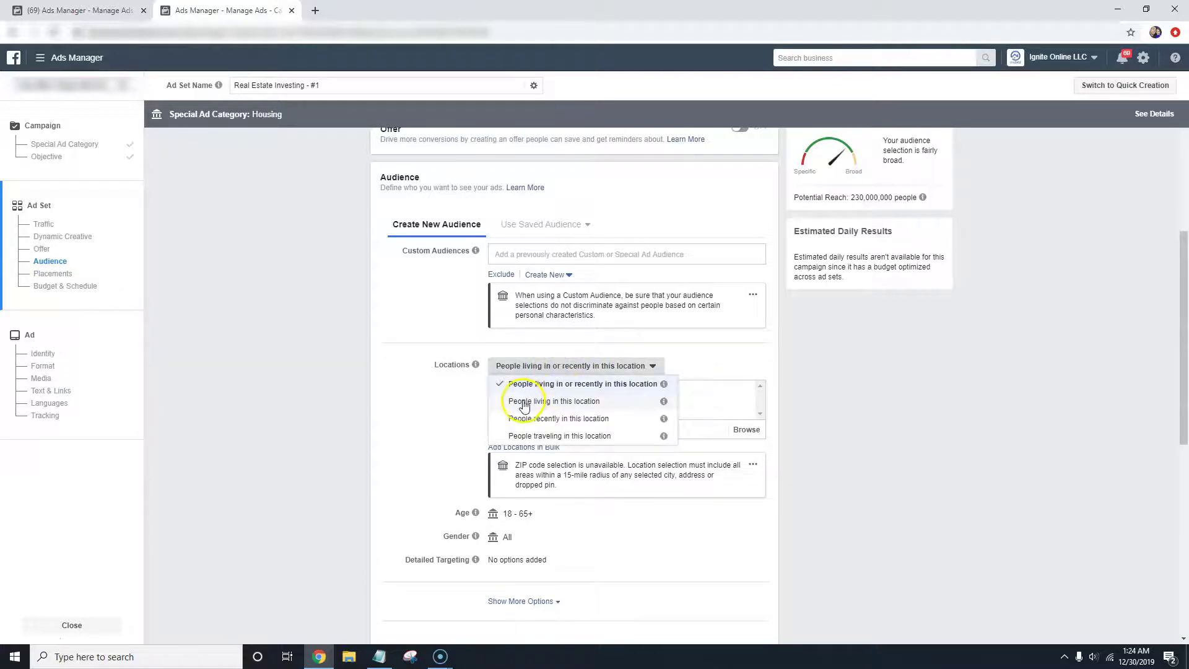
click(558, 402)
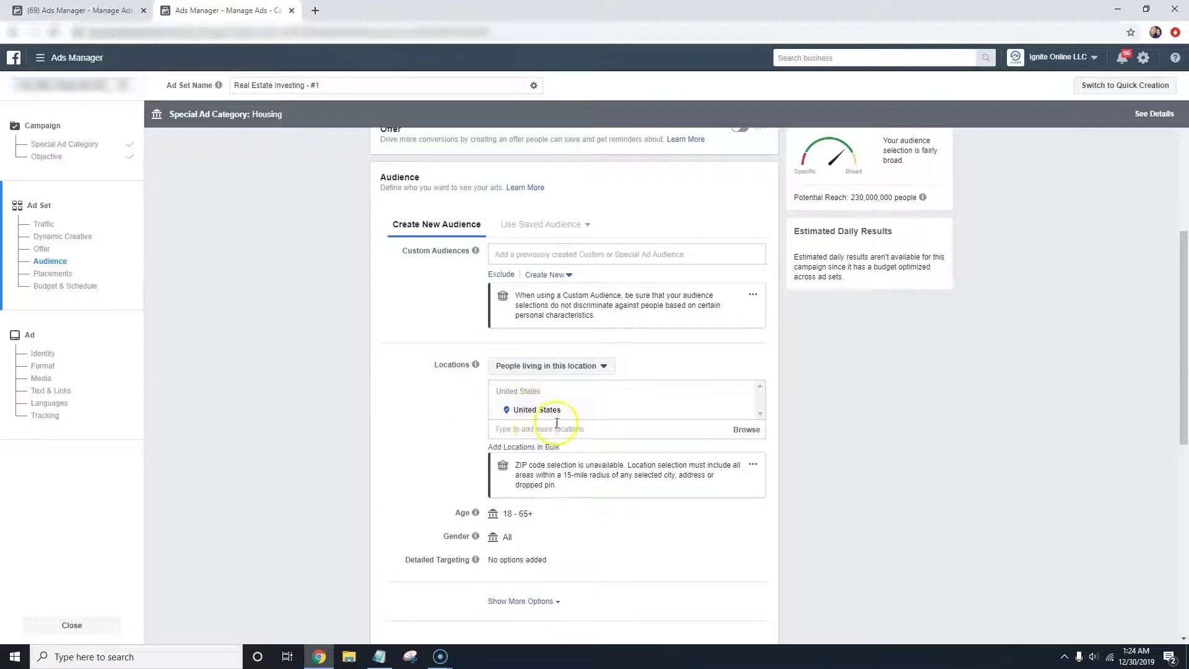
Change the audience location from the whole United States to the city of Bakersfield, California.
click(582, 434)
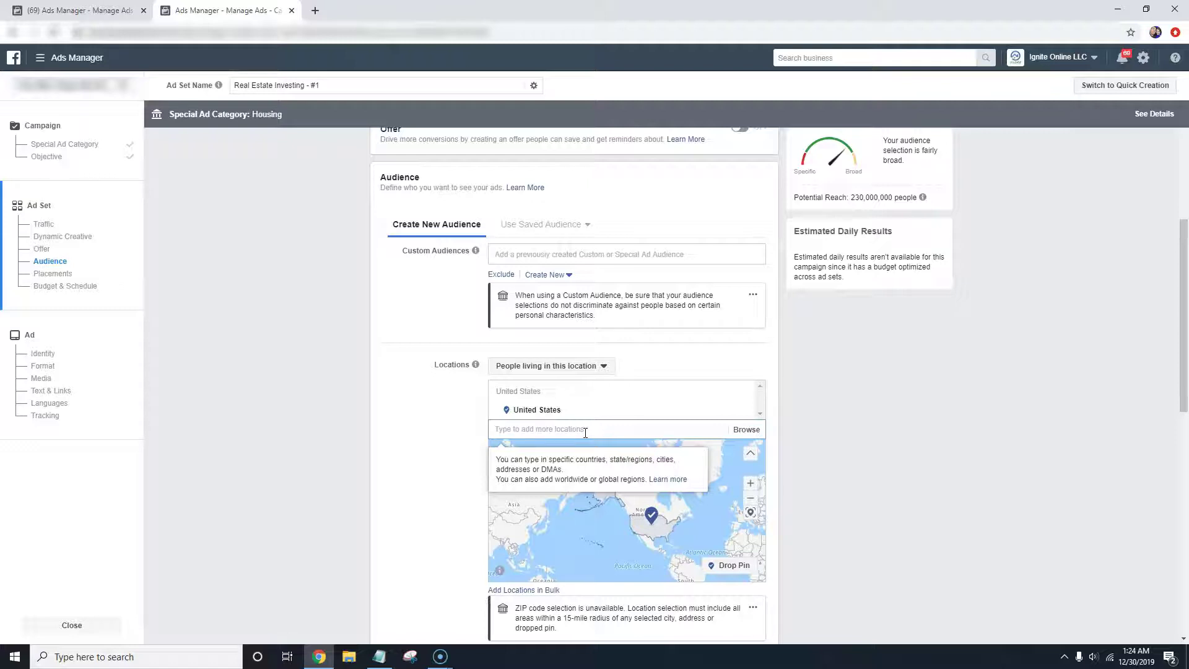
text(Bakersfield)
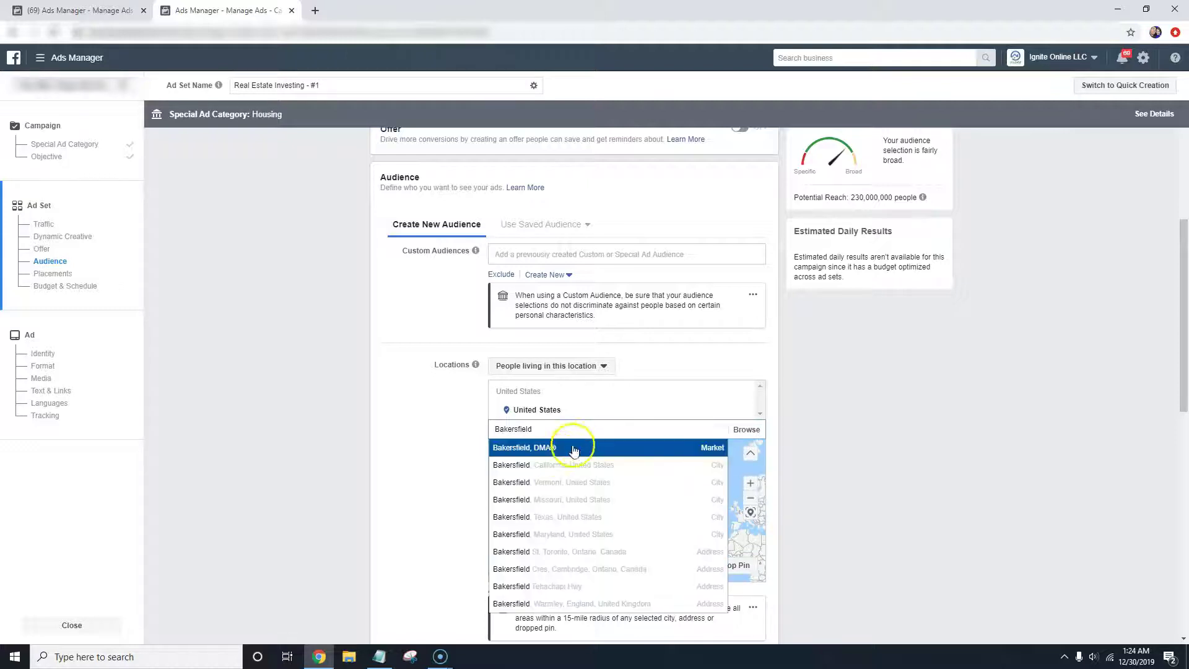
click(549, 466)
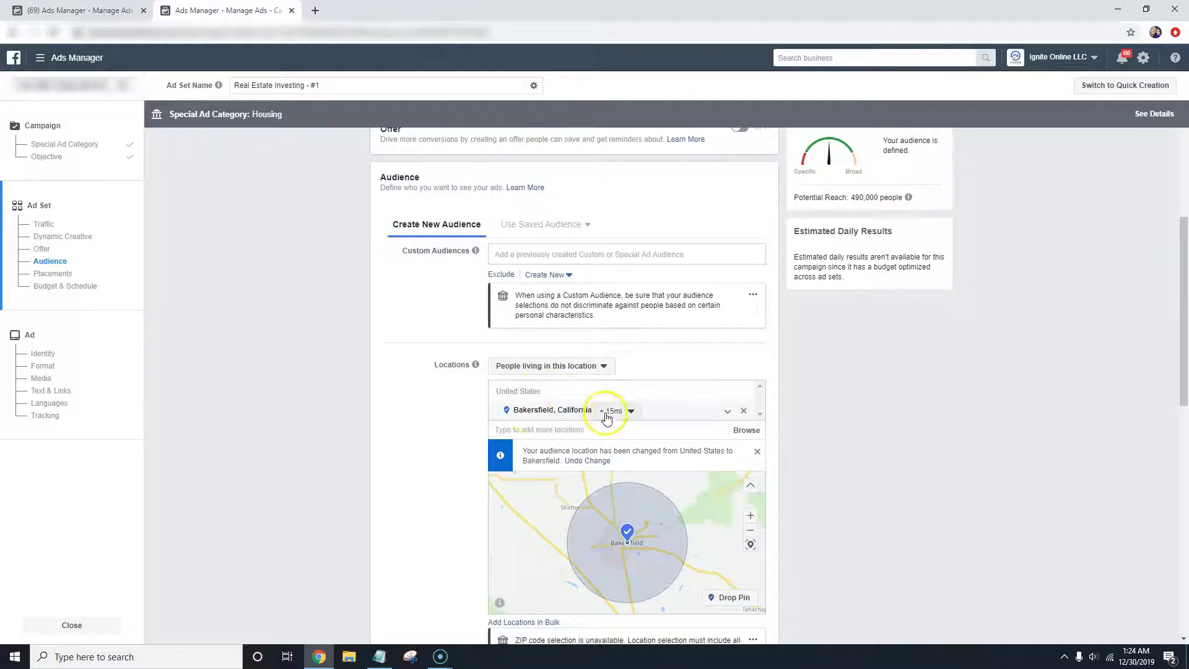
click(464, 428)
scroll(464, 428, up, 3)
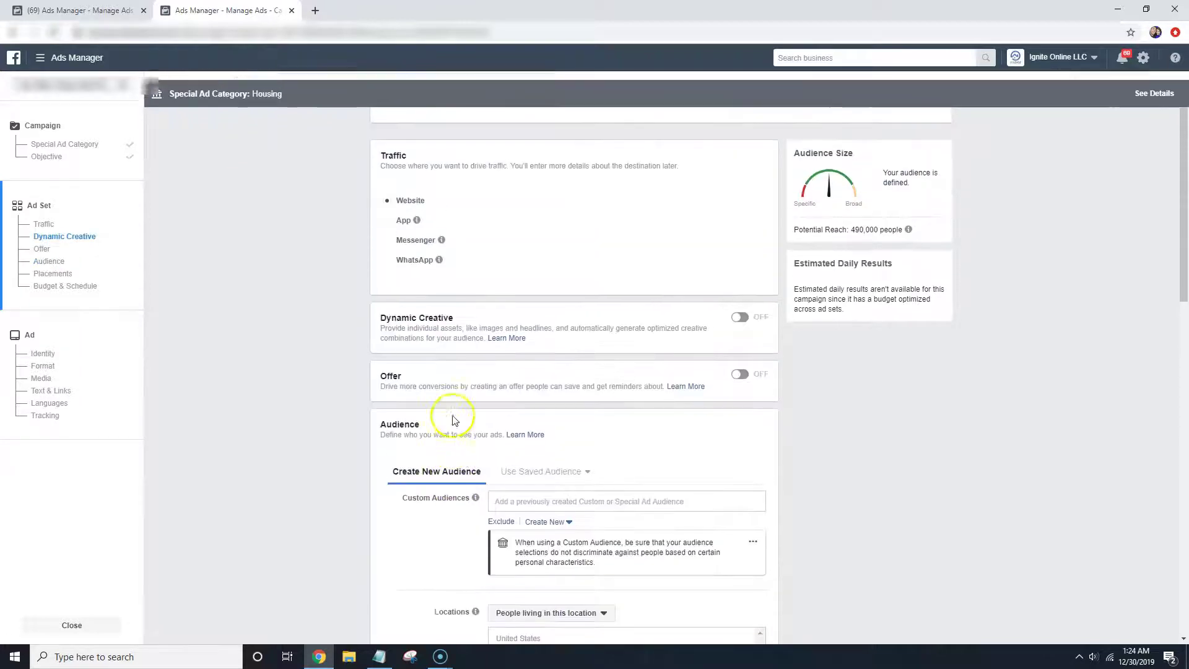
scroll(454, 420, down, 3)
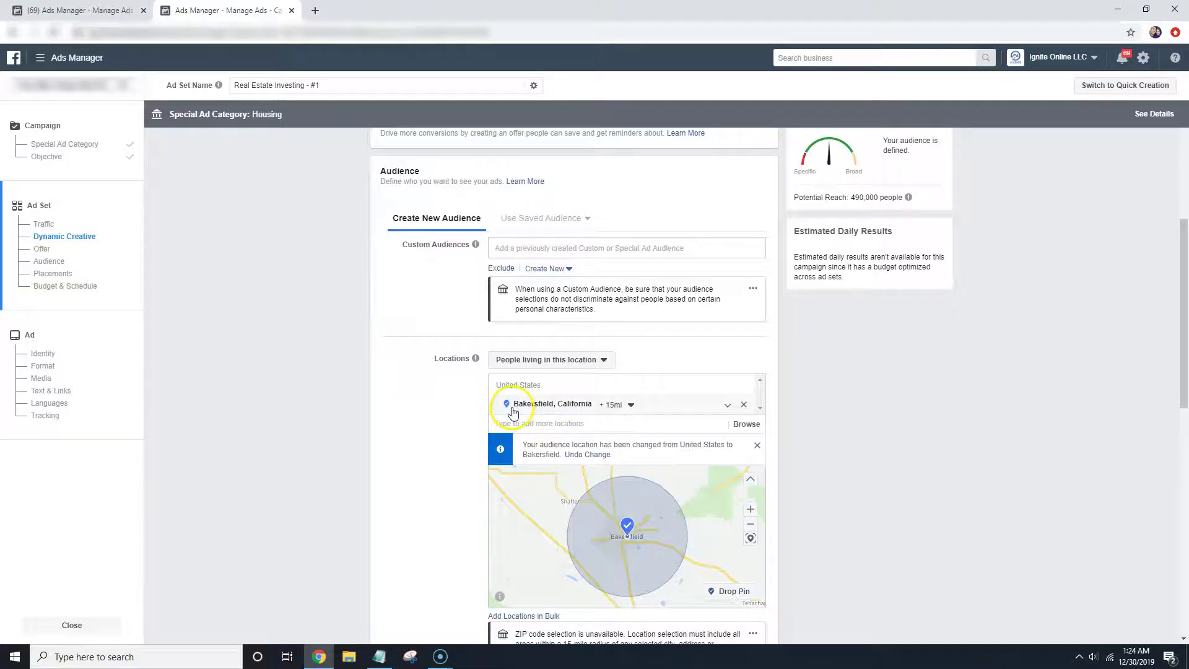
scroll(472, 398, down, 2)
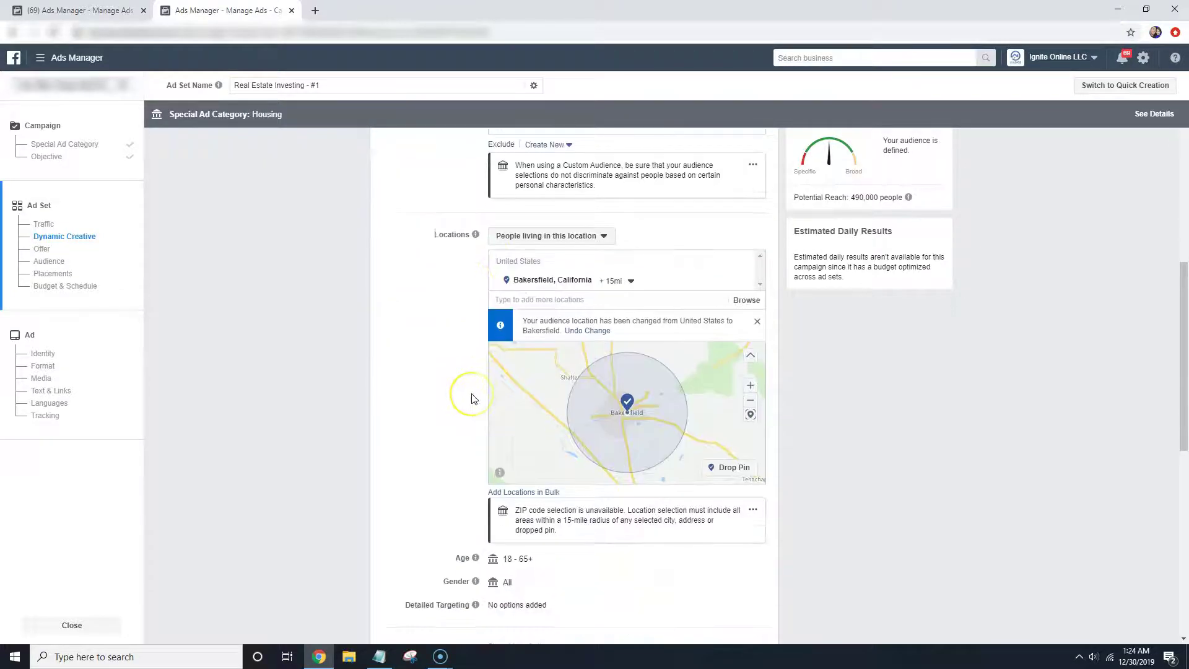
Try adding Fresno, California as a second audience location, view both cities on the map, and remove Fresno again.
scroll(472, 399, up, 2)
click(534, 422)
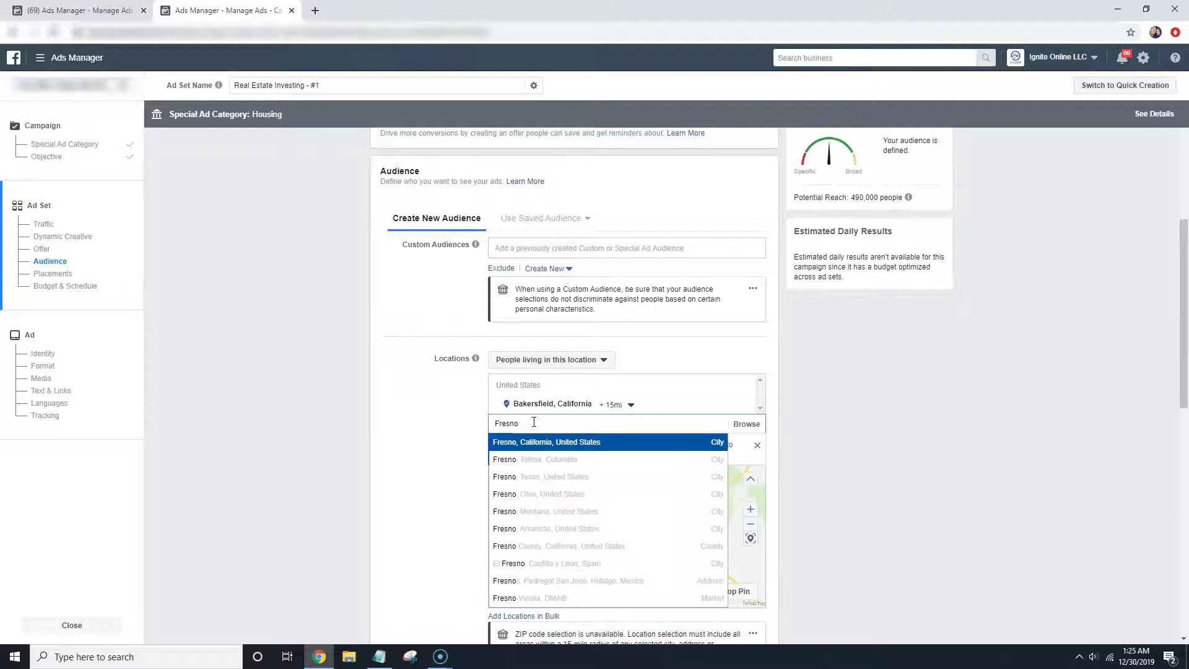
click(547, 442)
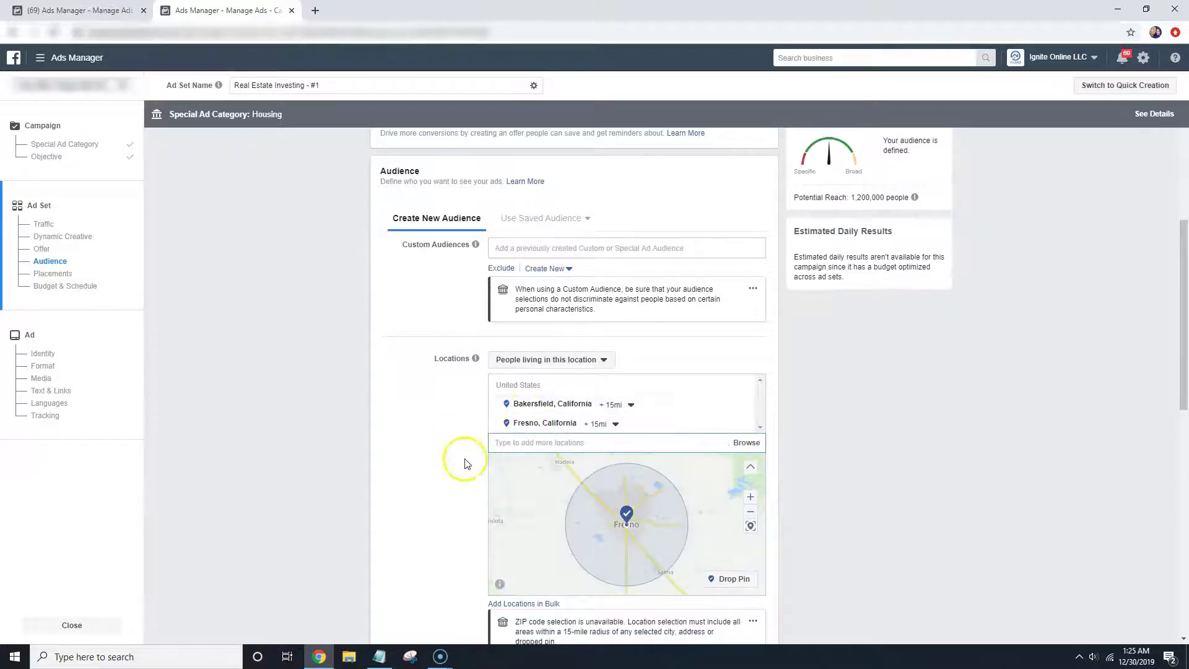
drag(672, 542, 582, 466)
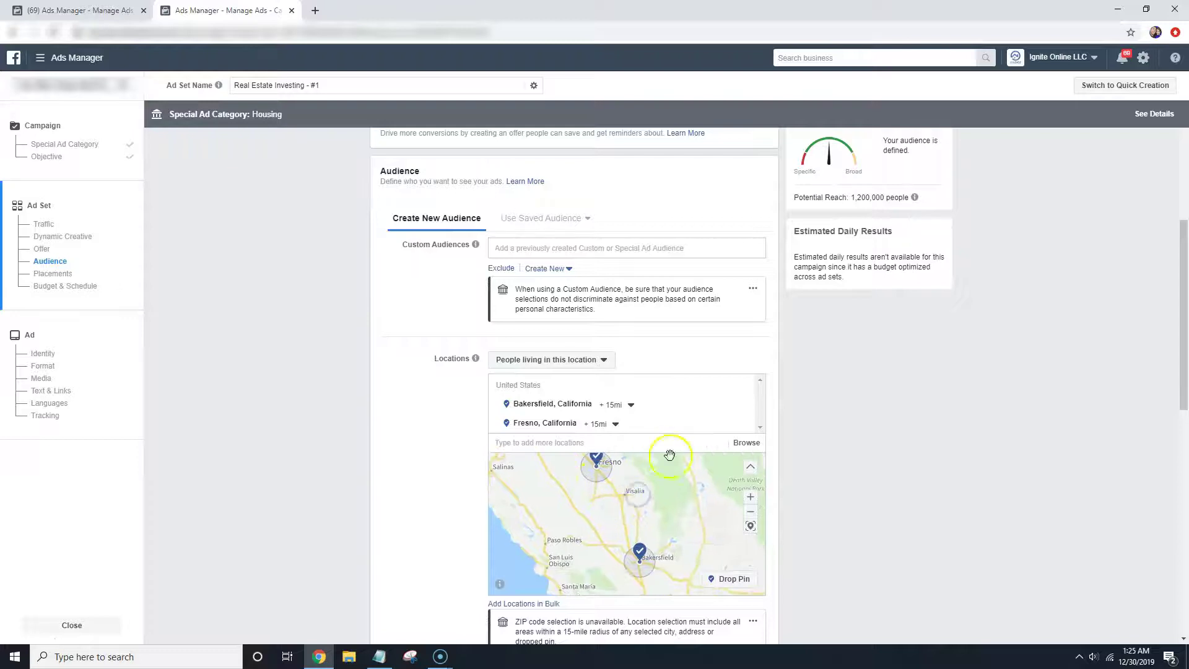
click(744, 425)
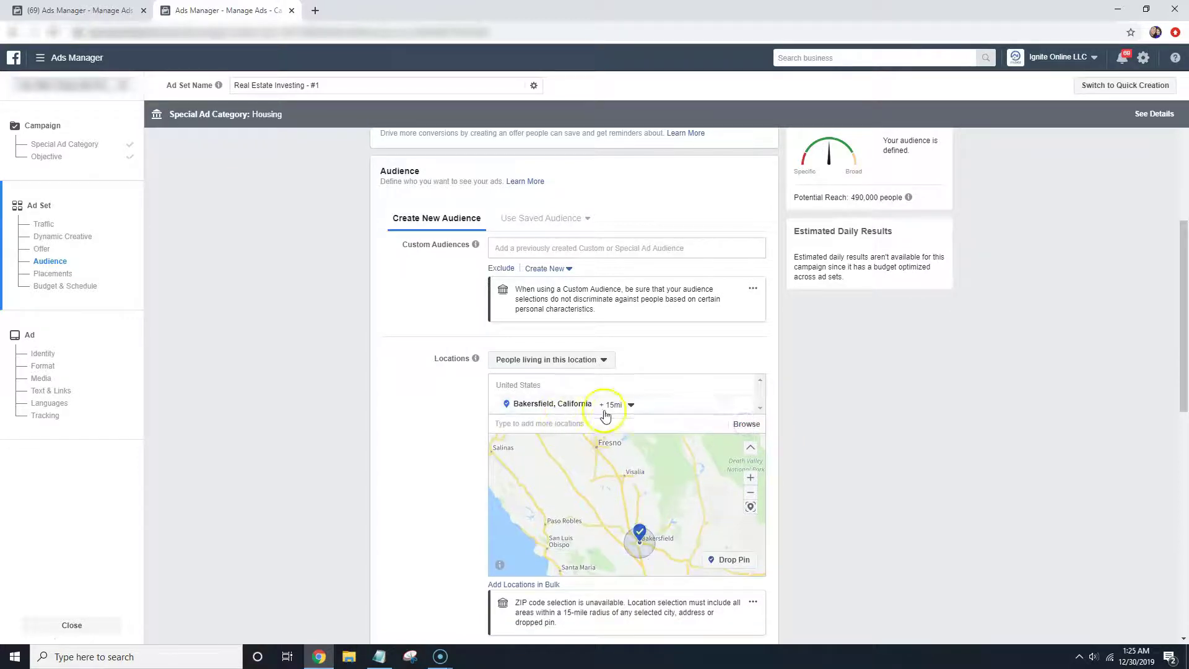
Check the radius range offered for the Bakersfield location.
click(627, 404)
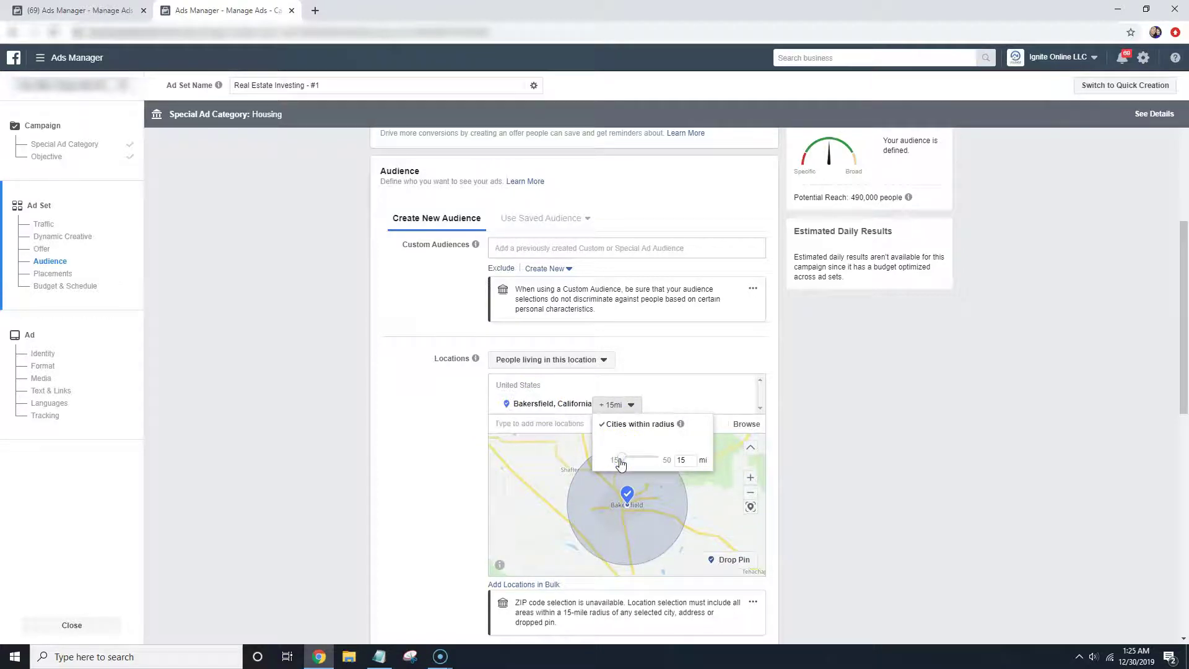
click(544, 438)
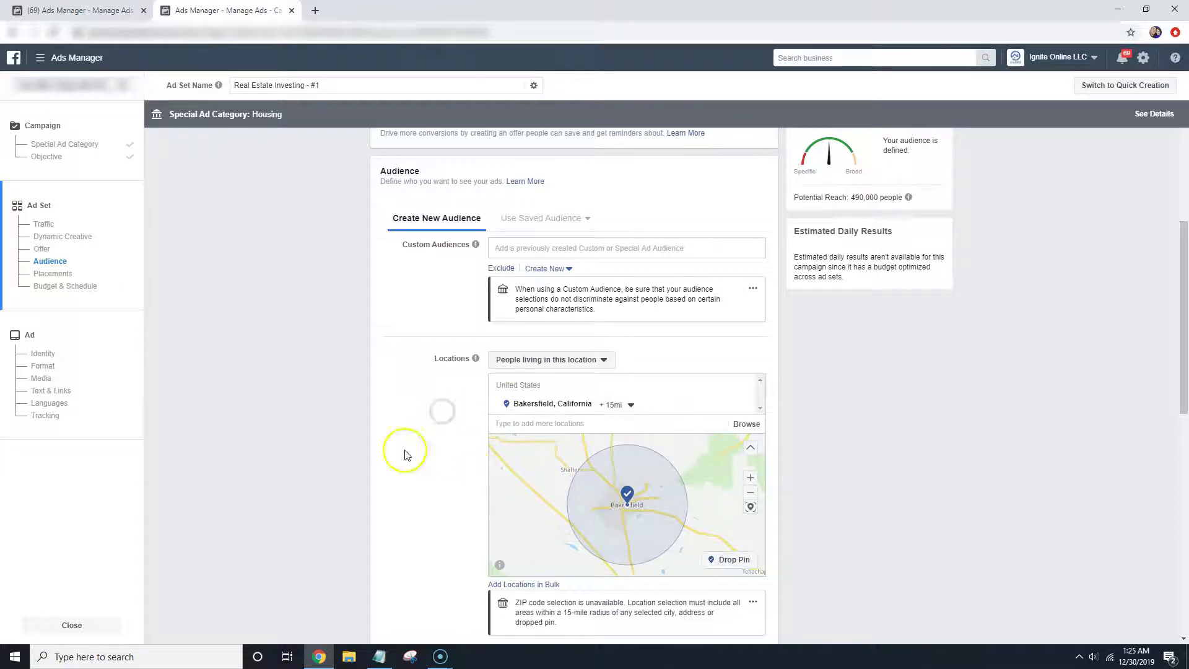
Open the audience's detailed targeting for editing and add the interest "Real estate investing".
scroll(417, 420, down, 1)
scroll(459, 271, down, 1)
scroll(467, 276, down, 2)
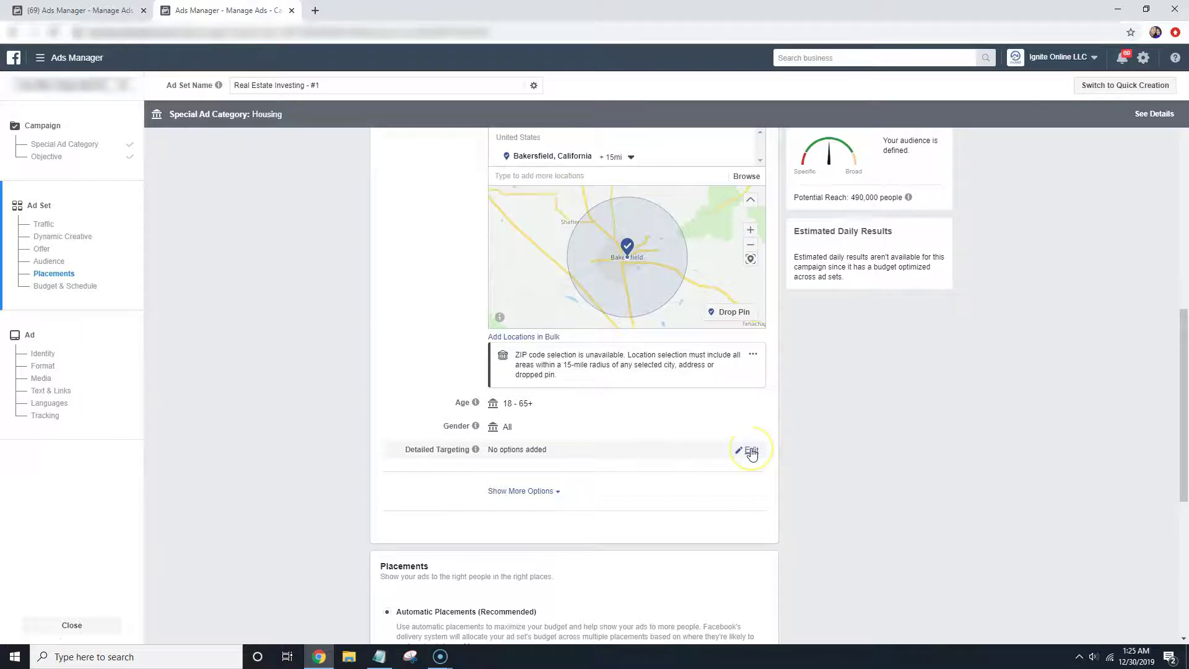
click(751, 451)
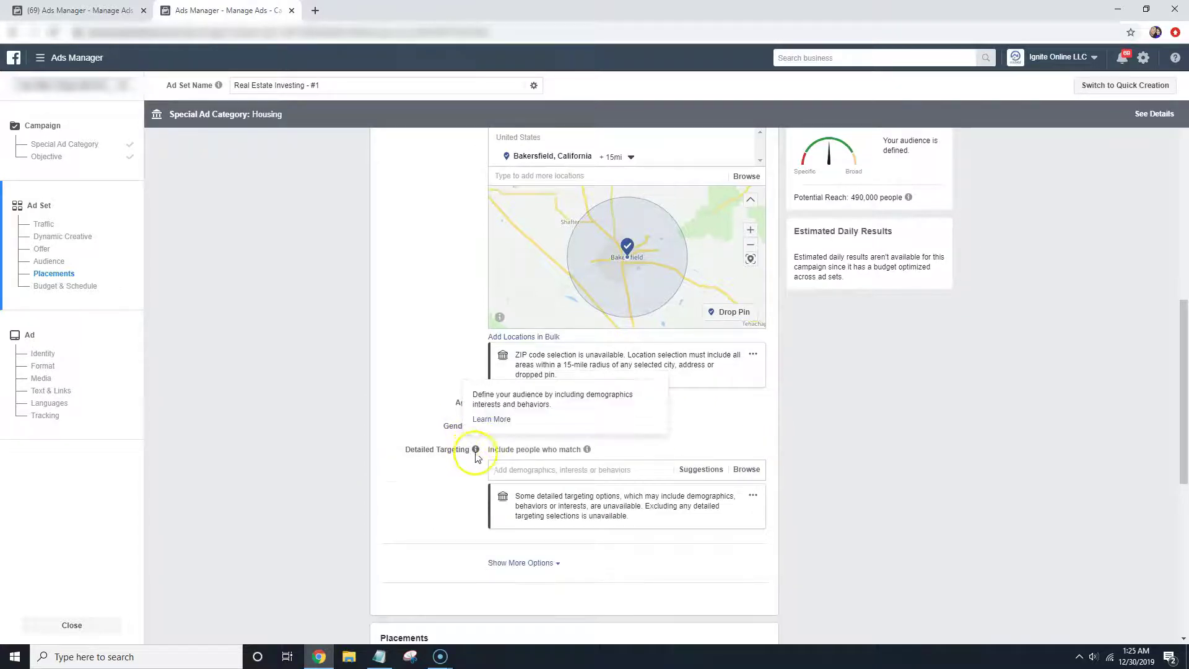
scroll(572, 408, down, 1)
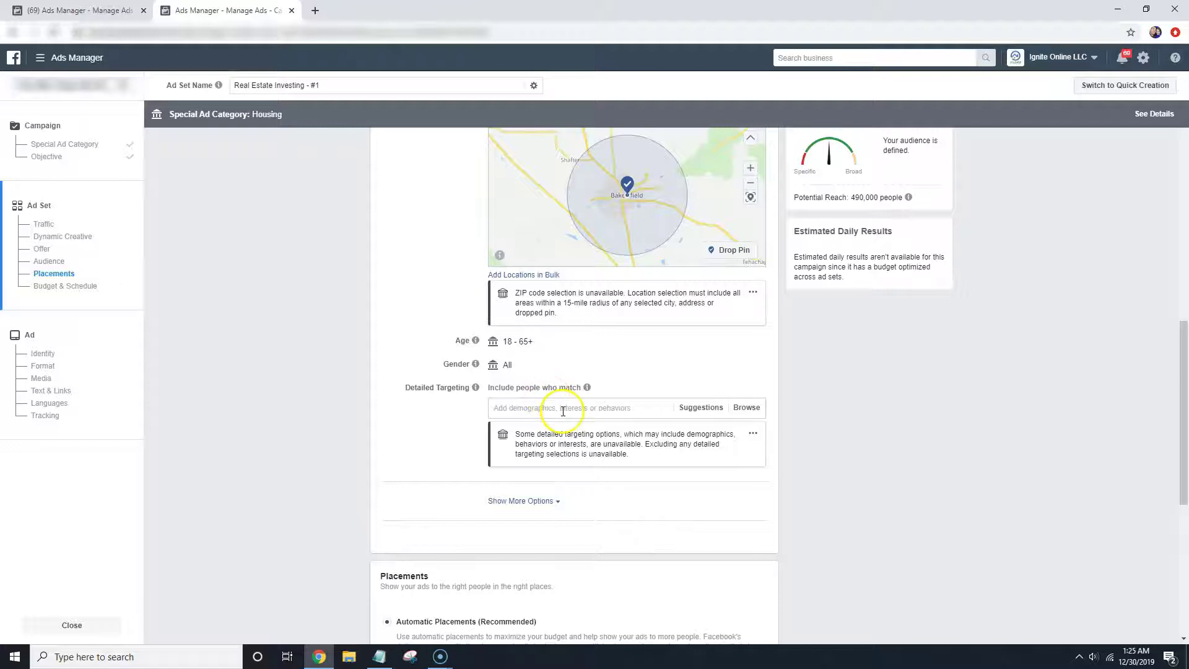
click(563, 410)
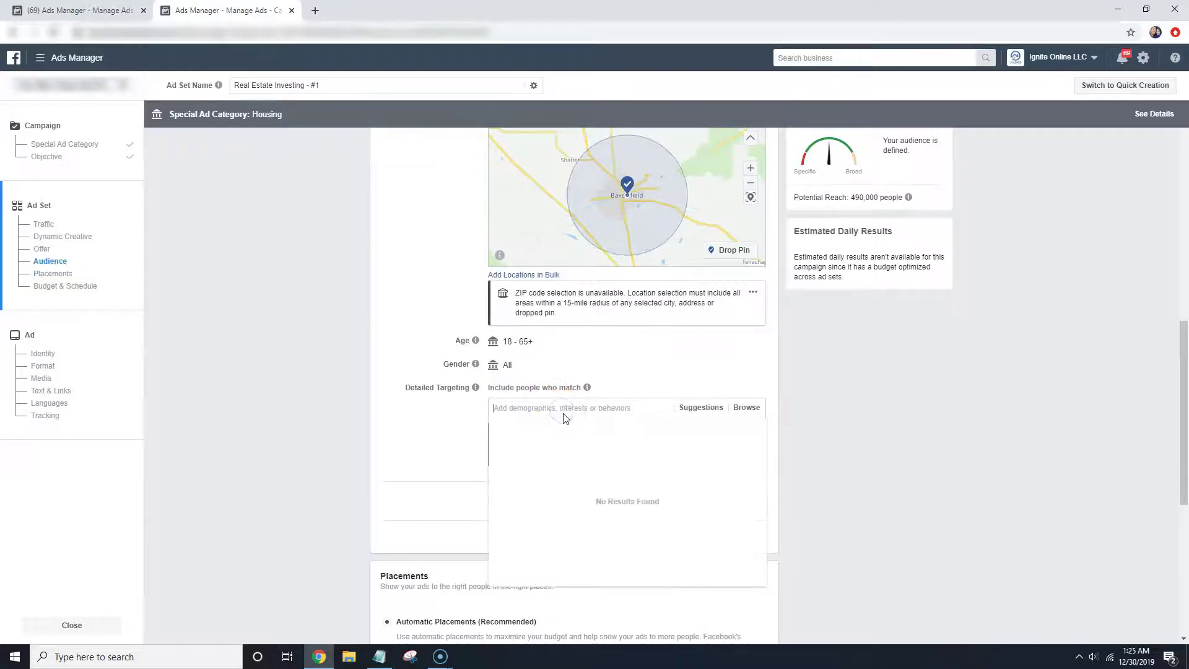
text(real estate investing)
click(565, 429)
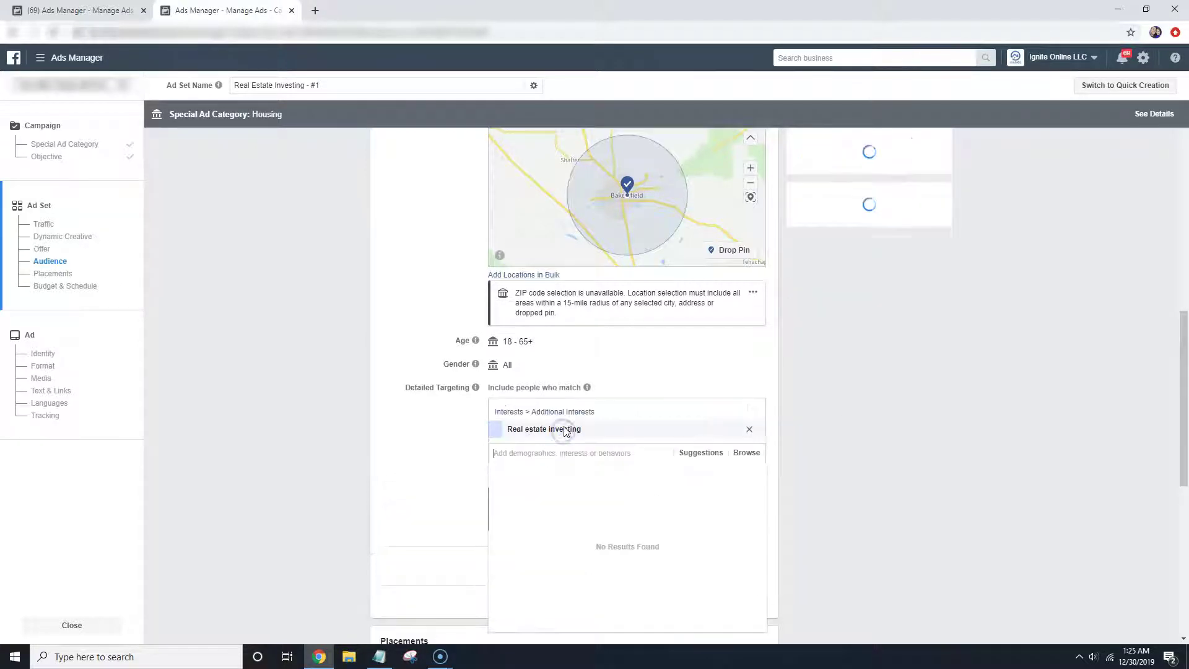
Search the targeting options for "real estate invest" and add the interest "Creative real estate investing".
text(real estate invest)
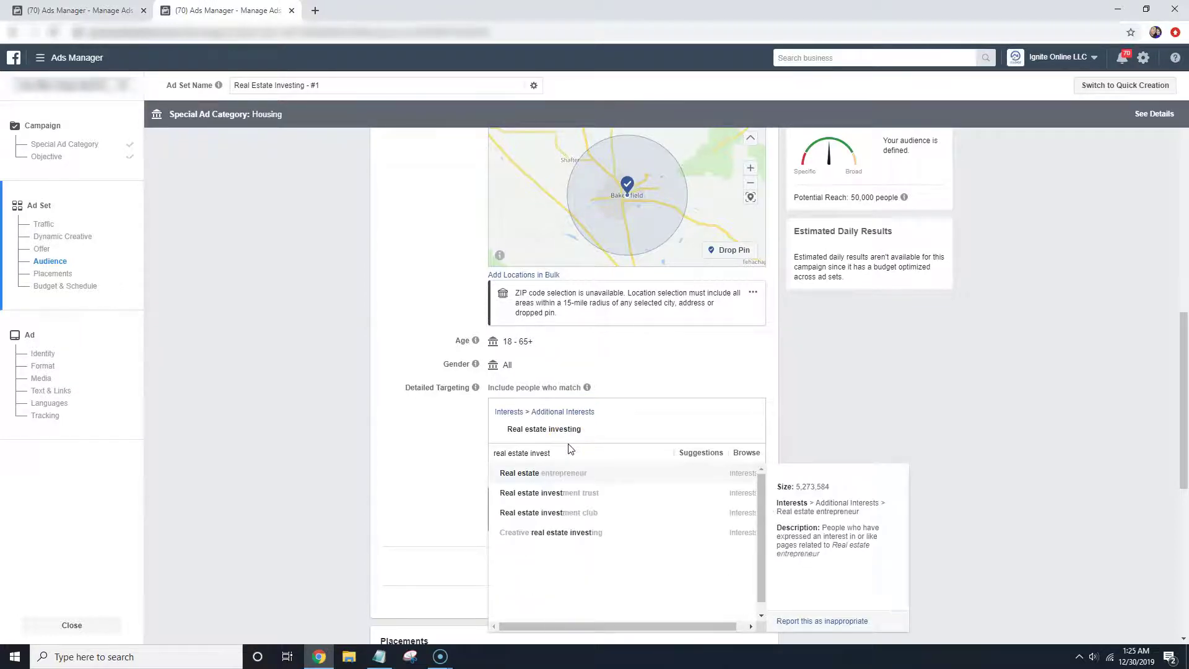
click(416, 480)
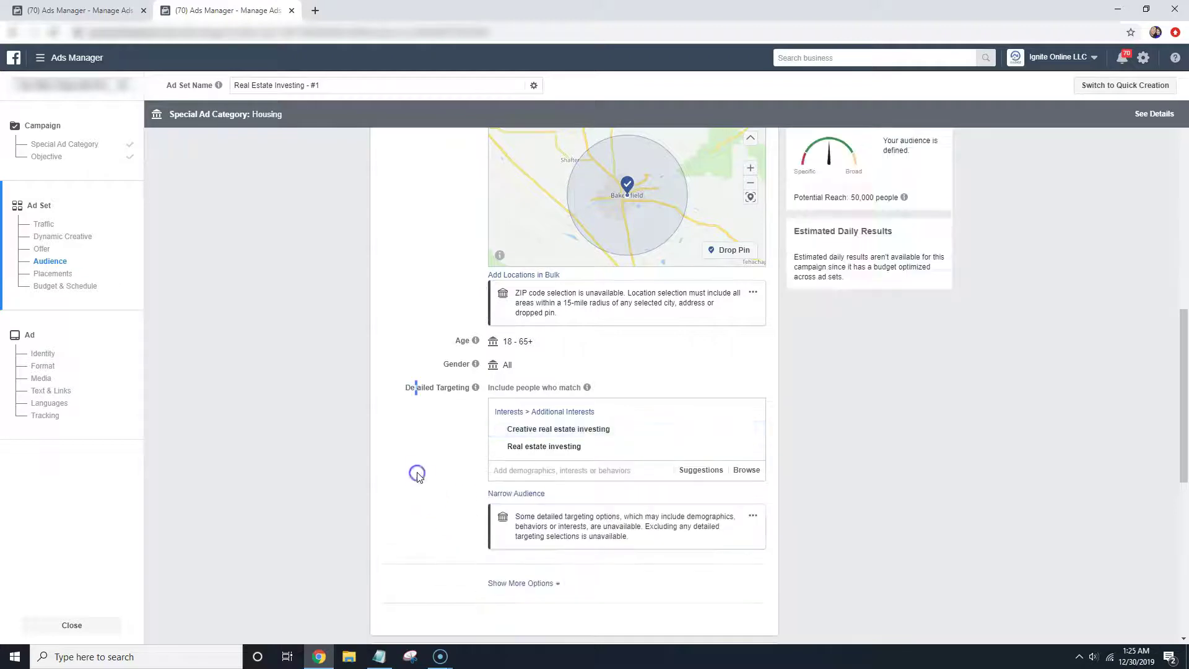
mouse_move(536, 429)
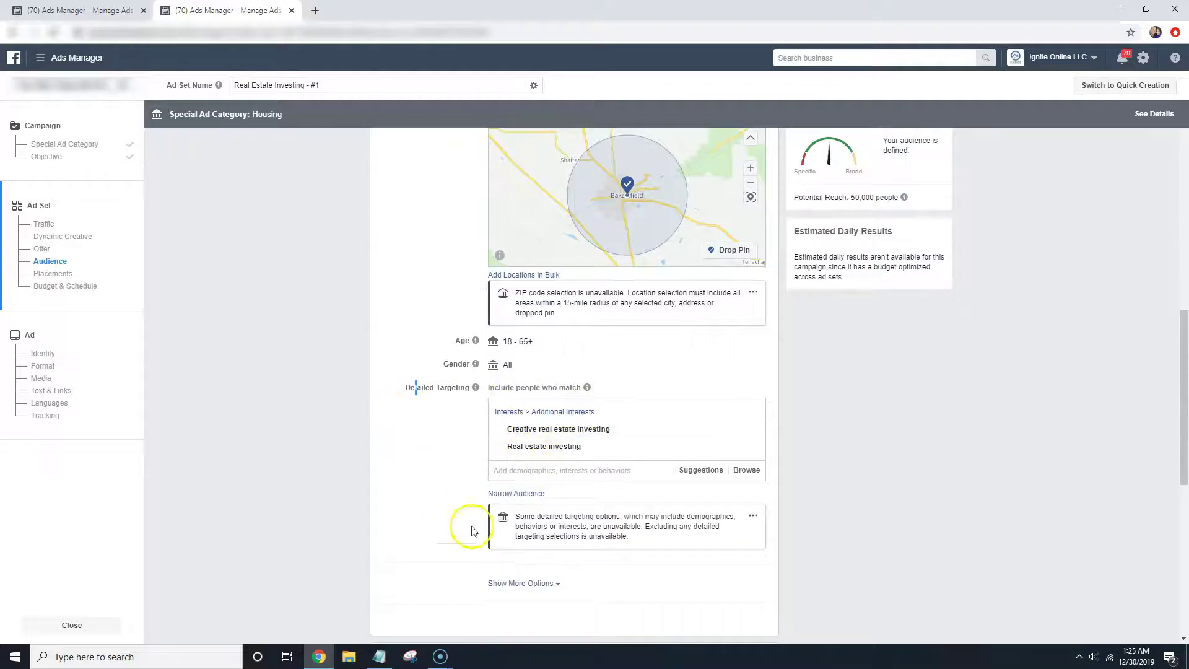
mouse_move(549, 450)
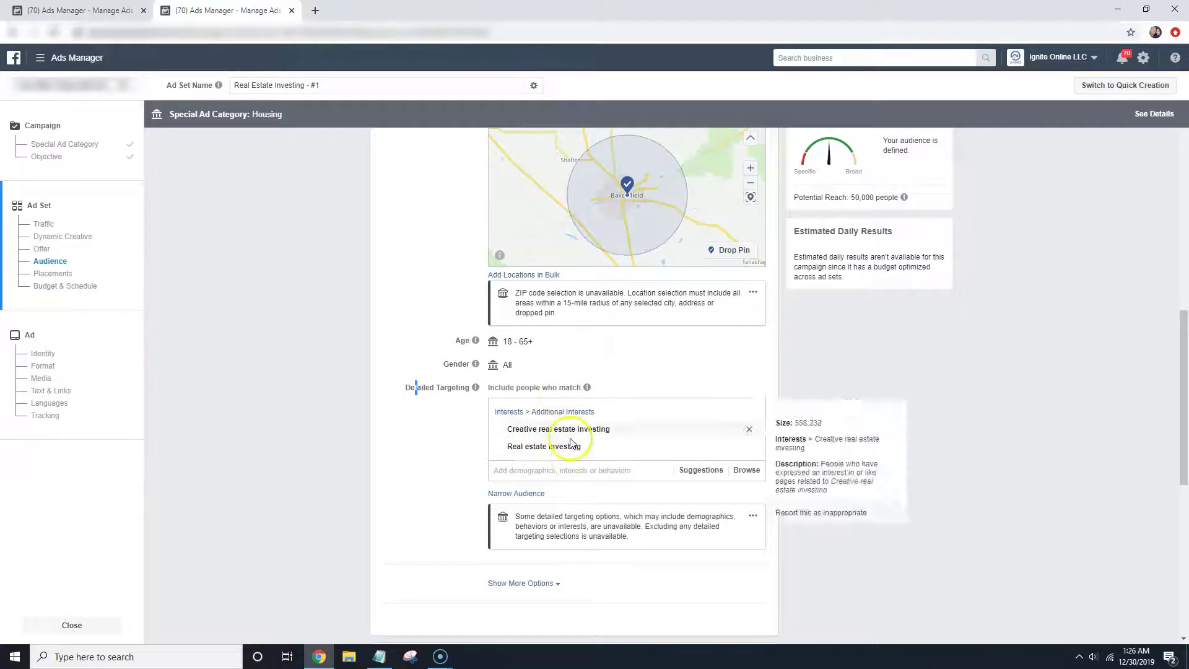
Show the additional audience options and set the language to English (All).
scroll(470, 403, down, 2)
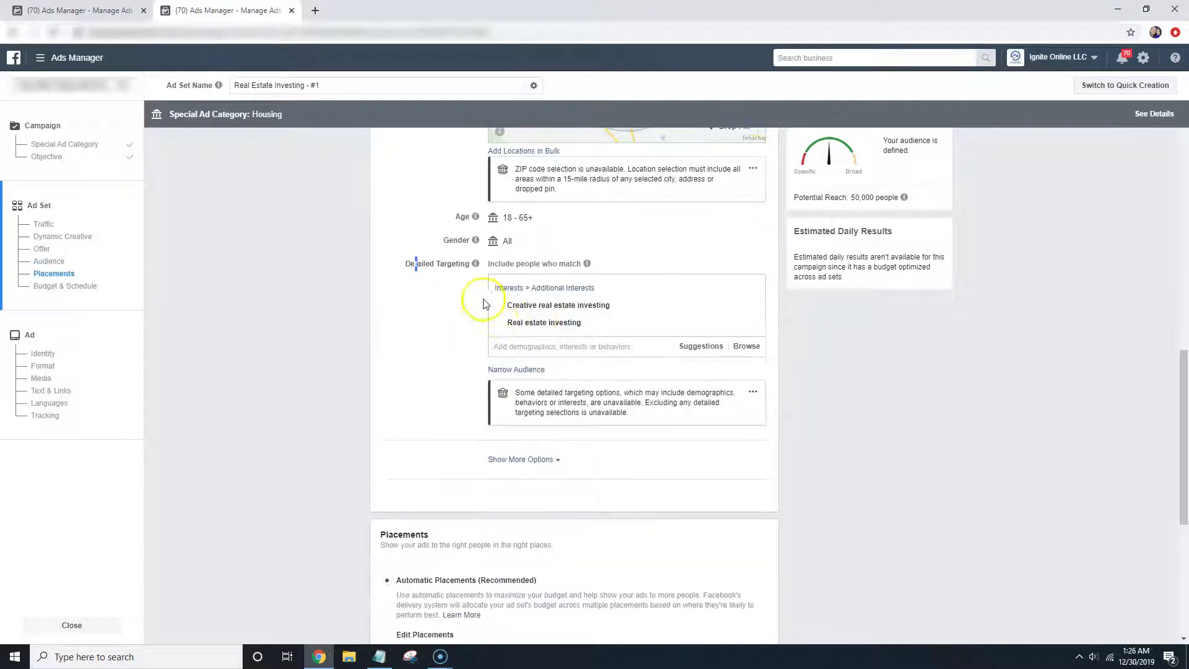
scroll(539, 384, down, 1)
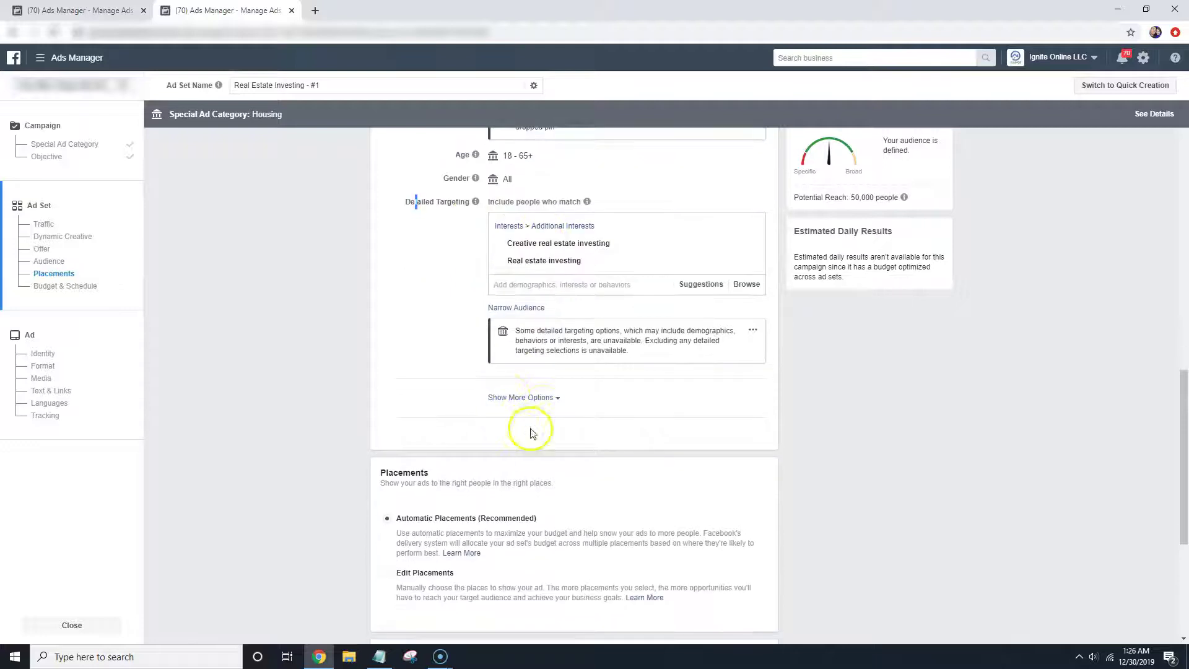
click(524, 397)
click(756, 416)
click(650, 426)
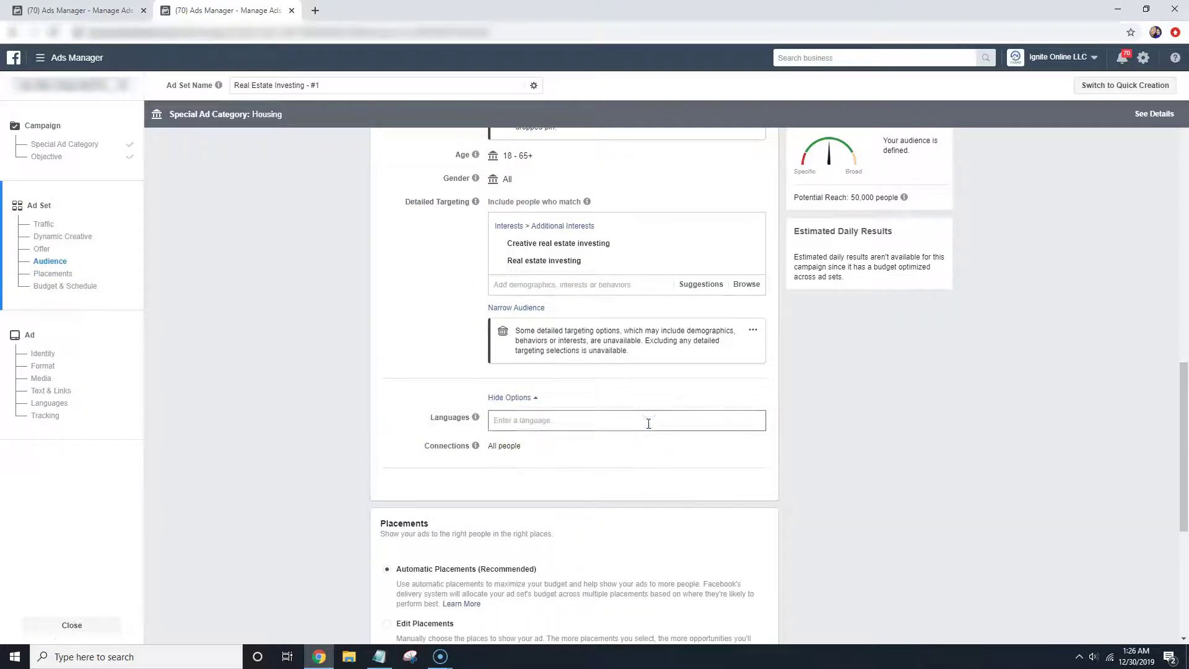
text(english)
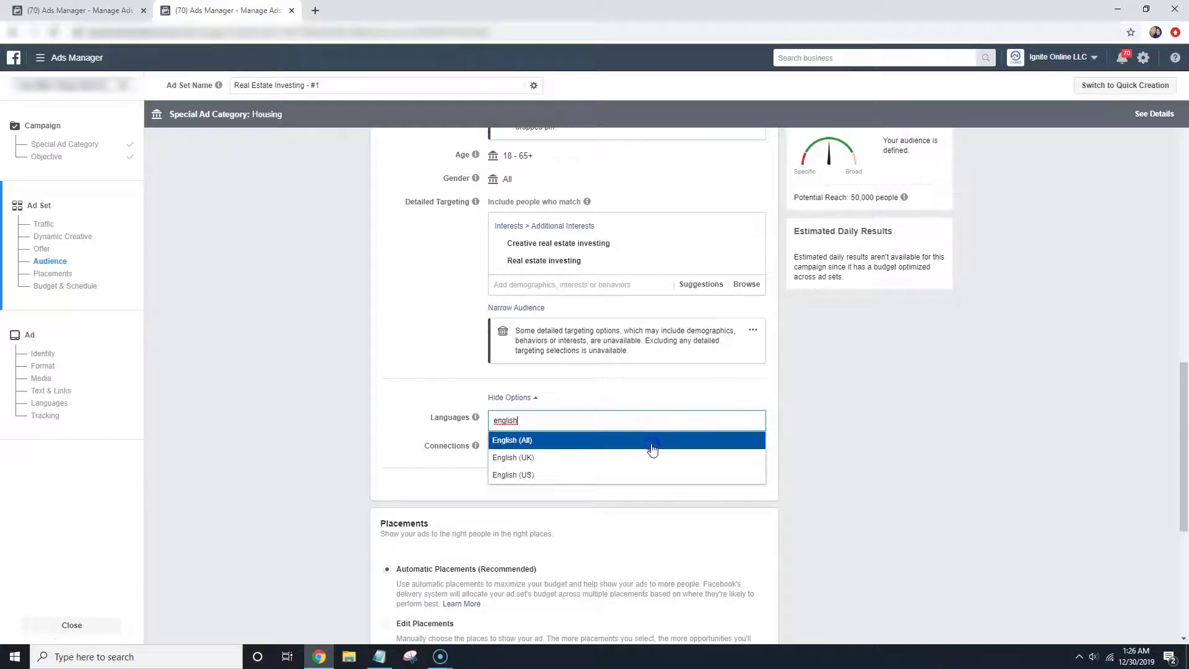
click(652, 441)
click(433, 427)
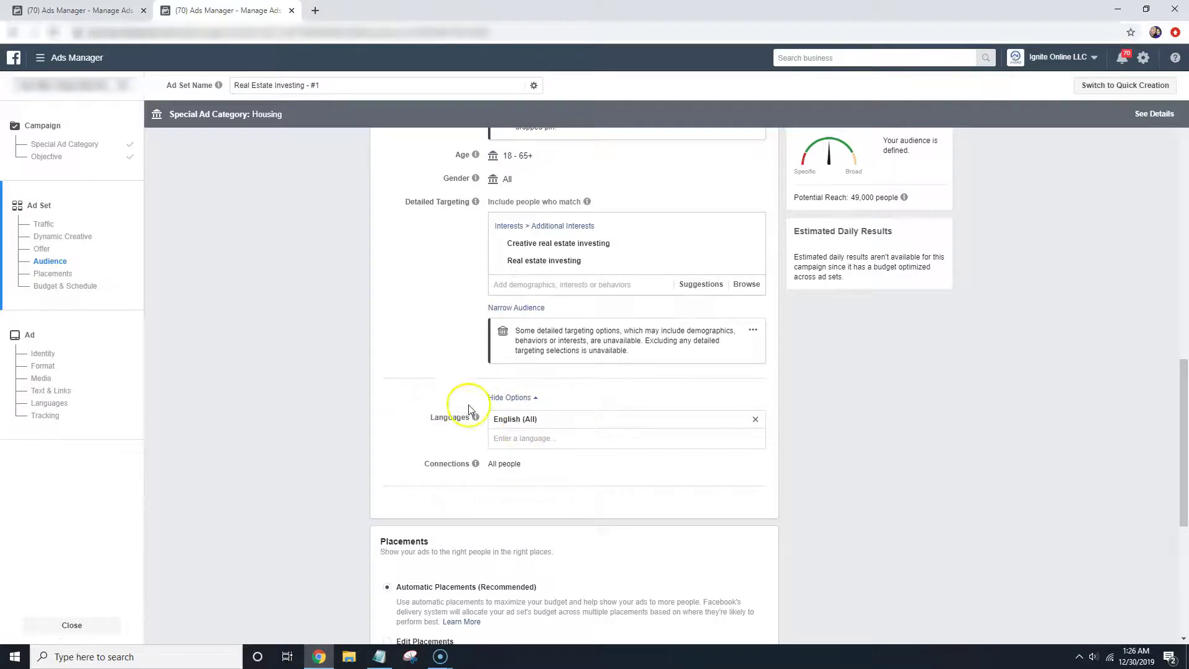
Switch to manually edited placements and exclude the Audience Network, Messenger and Instagram platforms.
scroll(469, 400, down, 3)
scroll(468, 391, up, 10)
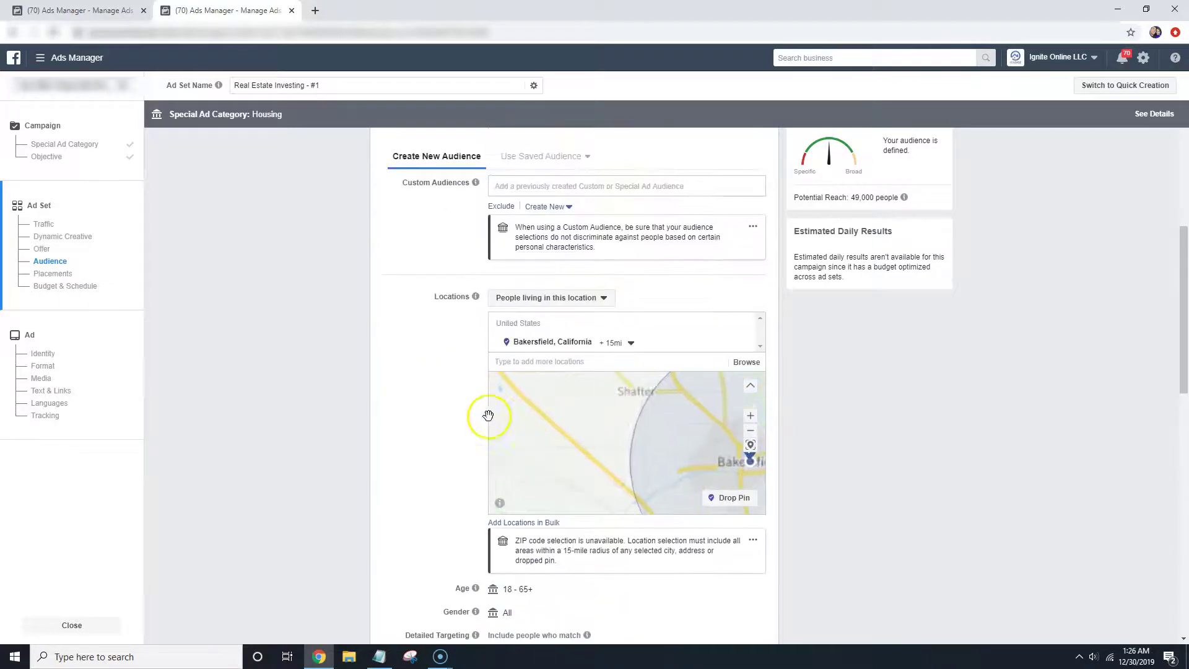
scroll(428, 310, down, 10)
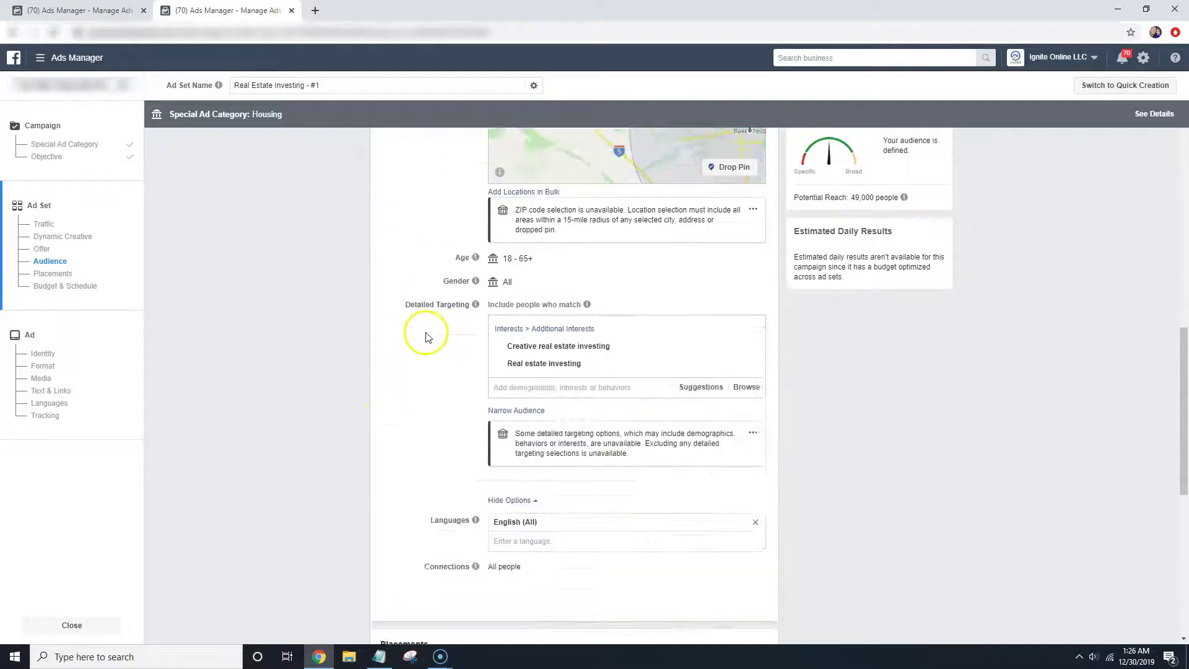
scroll(434, 248, down, 4)
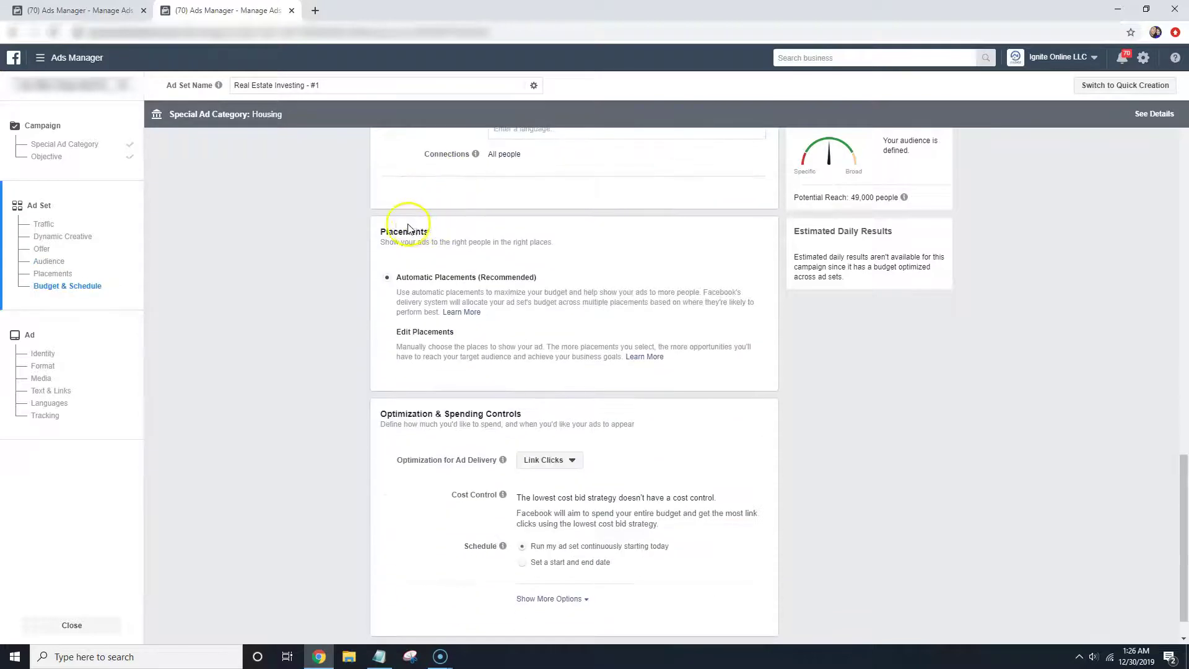
click(421, 333)
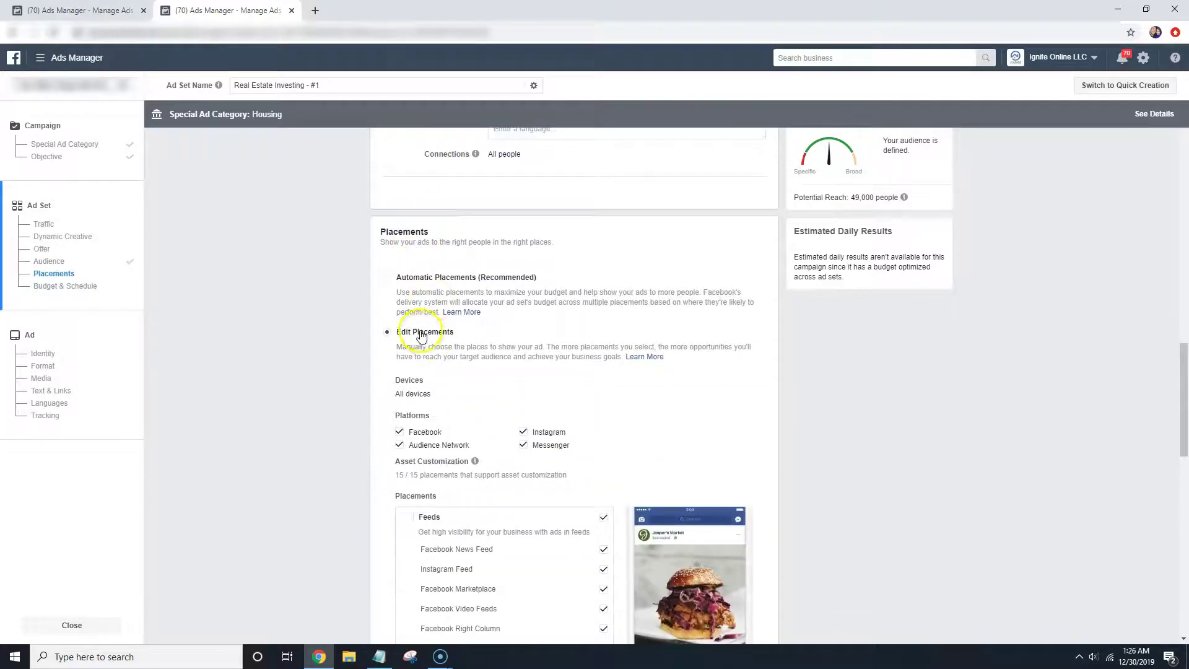
scroll(409, 322, down, 2)
click(399, 320)
click(525, 321)
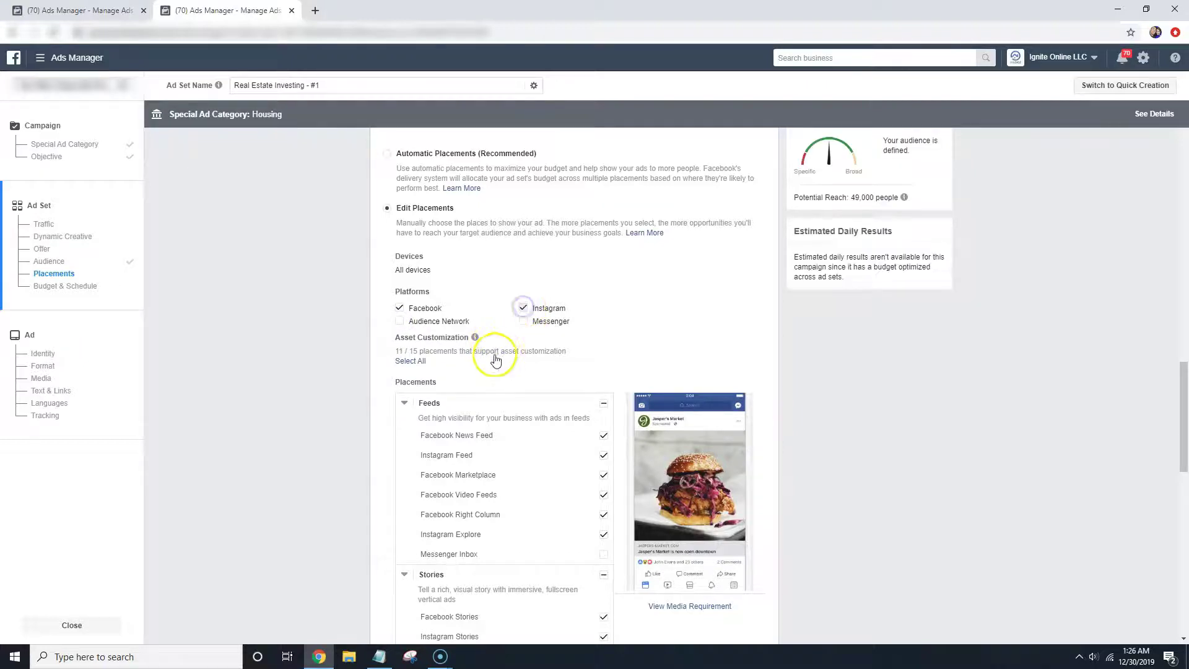
click(524, 307)
Exclude Facebook Marketplace and Facebook Video Feeds from the feed placements.
scroll(483, 279, down, 8)
scroll(605, 451, up, 7)
scroll(606, 461, down, 5)
scroll(606, 446, up, 4)
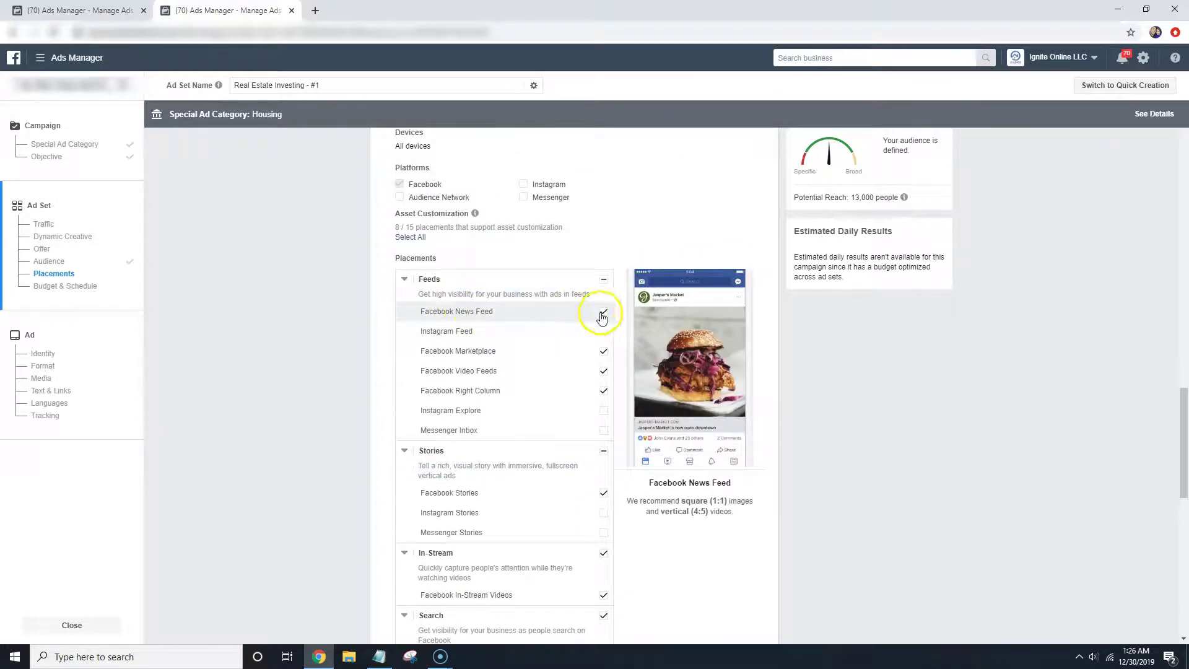
click(603, 359)
click(603, 373)
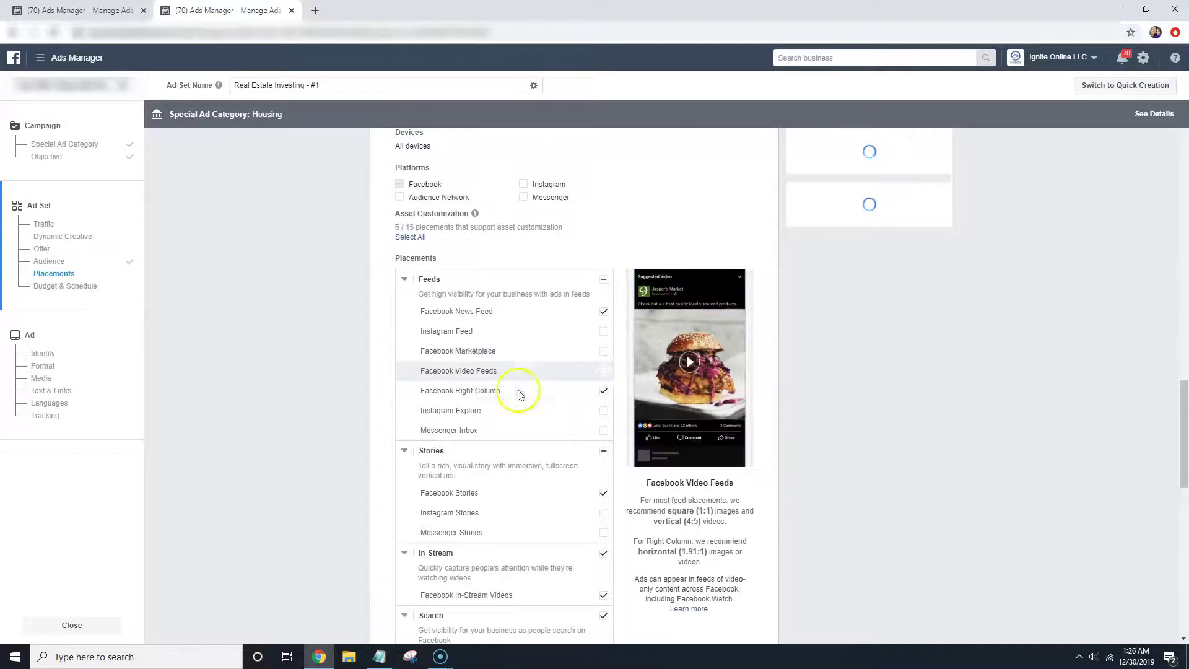
Exclude the Facebook Stories, In-Stream, Search and In-Article placements, leaving only Facebook News Feed and Facebook Right Column.
scroll(517, 372, down, 2)
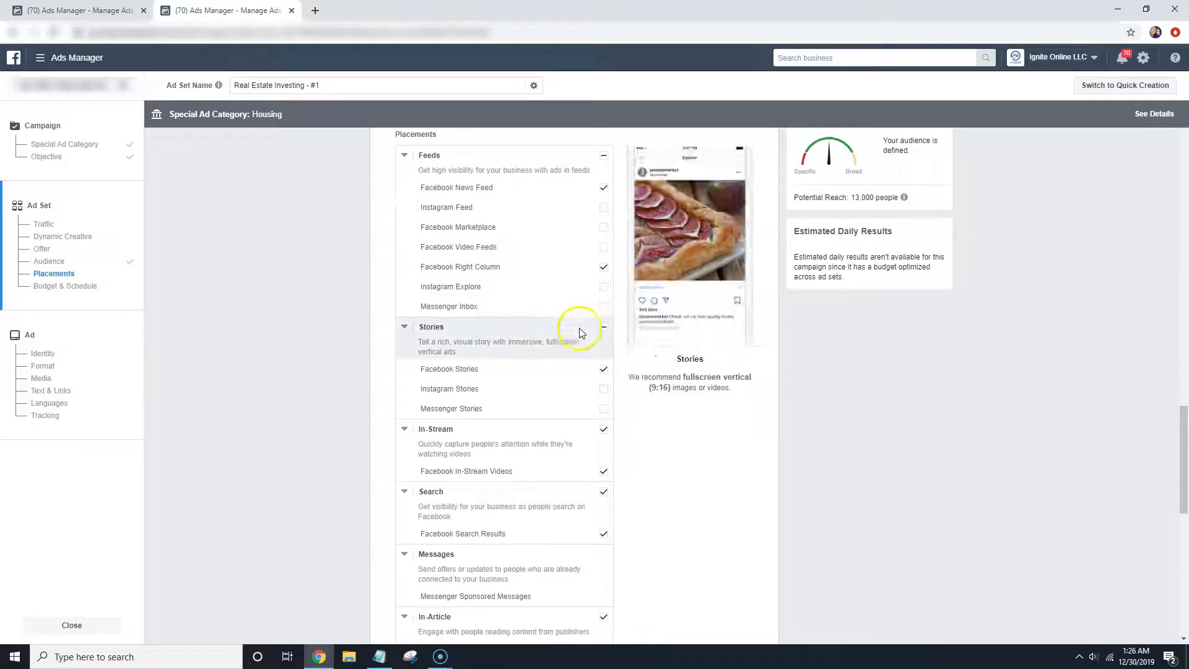
click(607, 370)
scroll(611, 374, down, 2)
click(606, 307)
click(607, 371)
scroll(632, 393, down, 2)
click(606, 371)
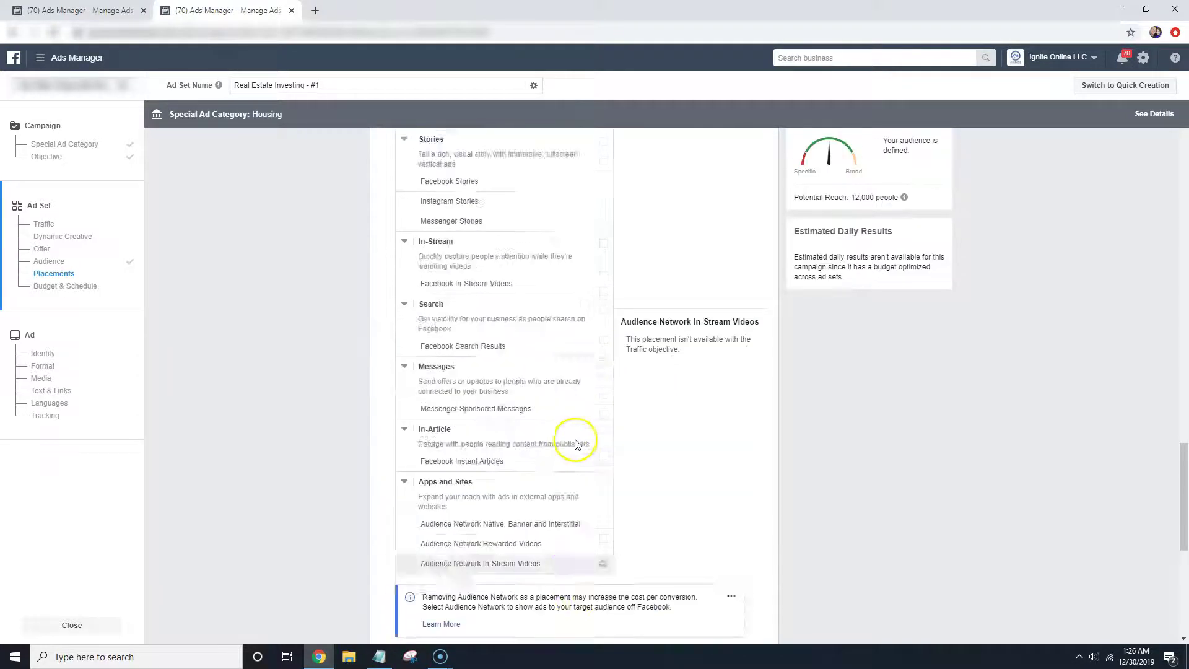
scroll(576, 444, up, 6)
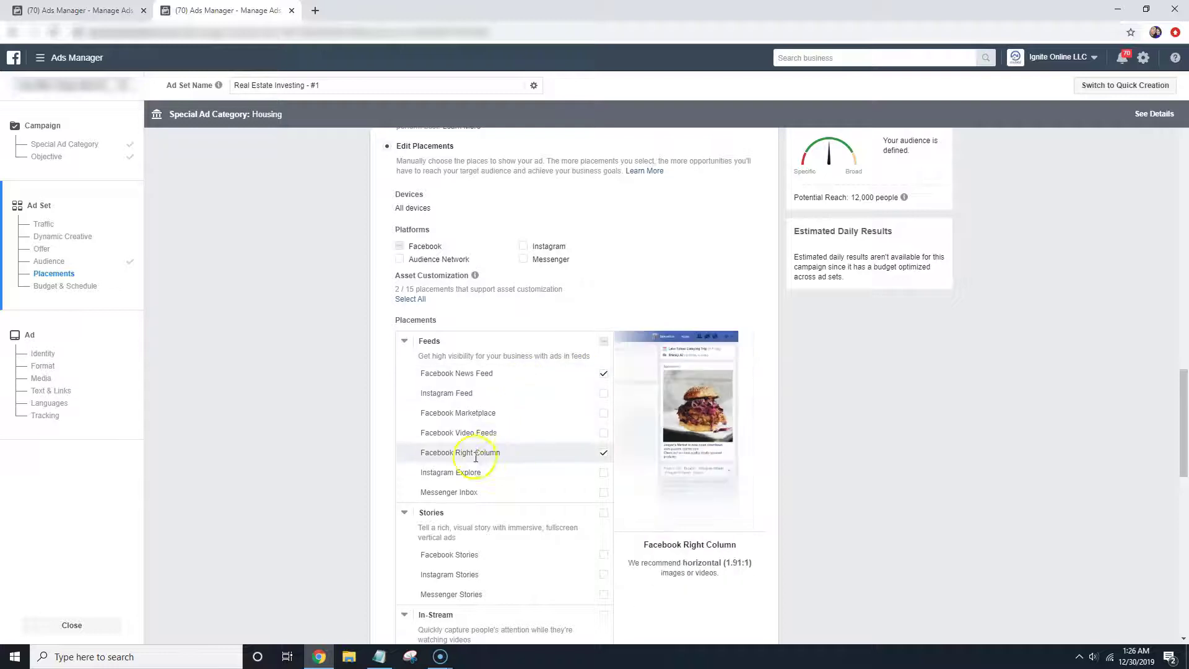
Set the optimization for ad delivery to Landing Page Views.
scroll(630, 359, down, 11)
scroll(421, 364, down, 3)
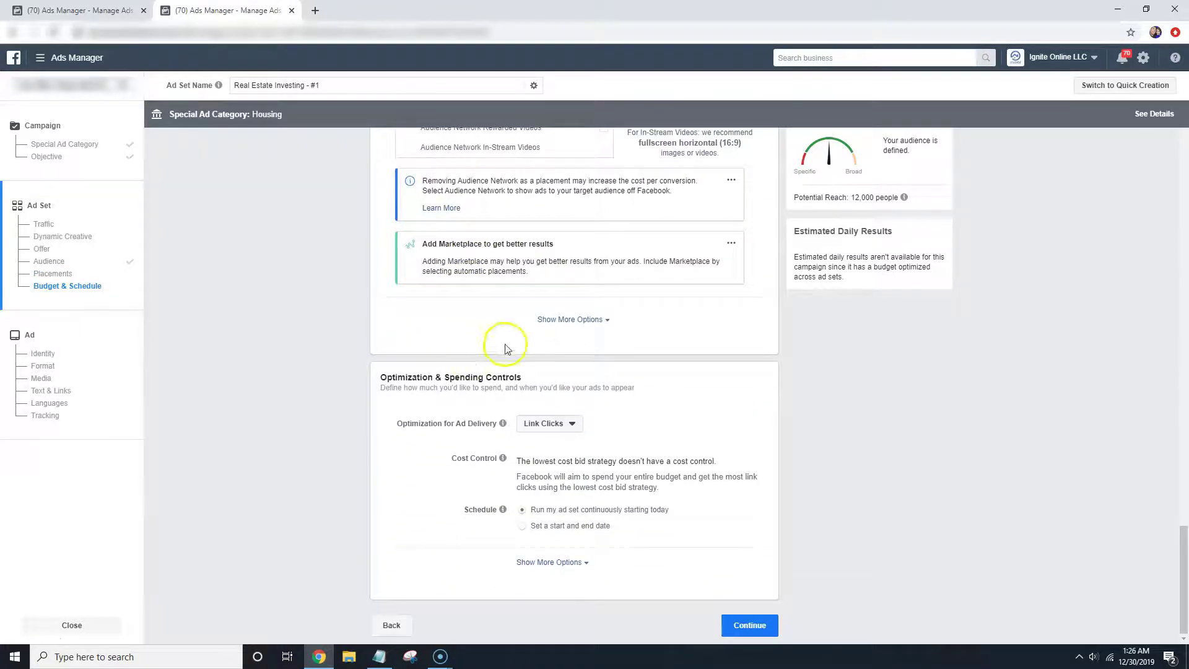
click(544, 426)
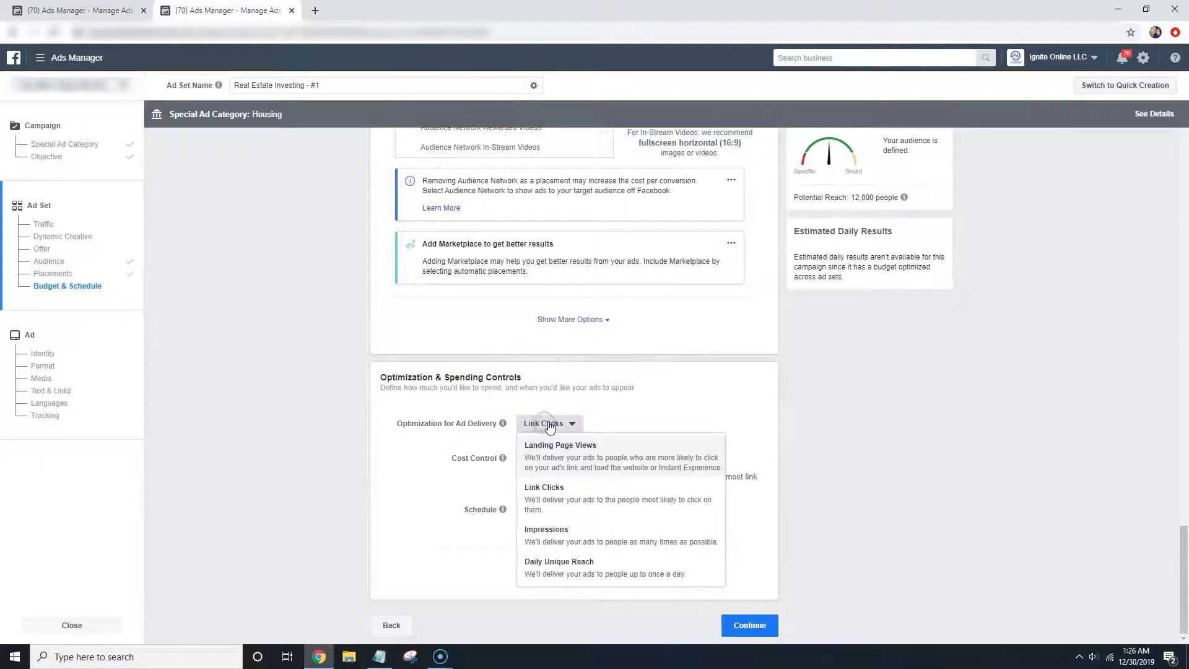
click(562, 456)
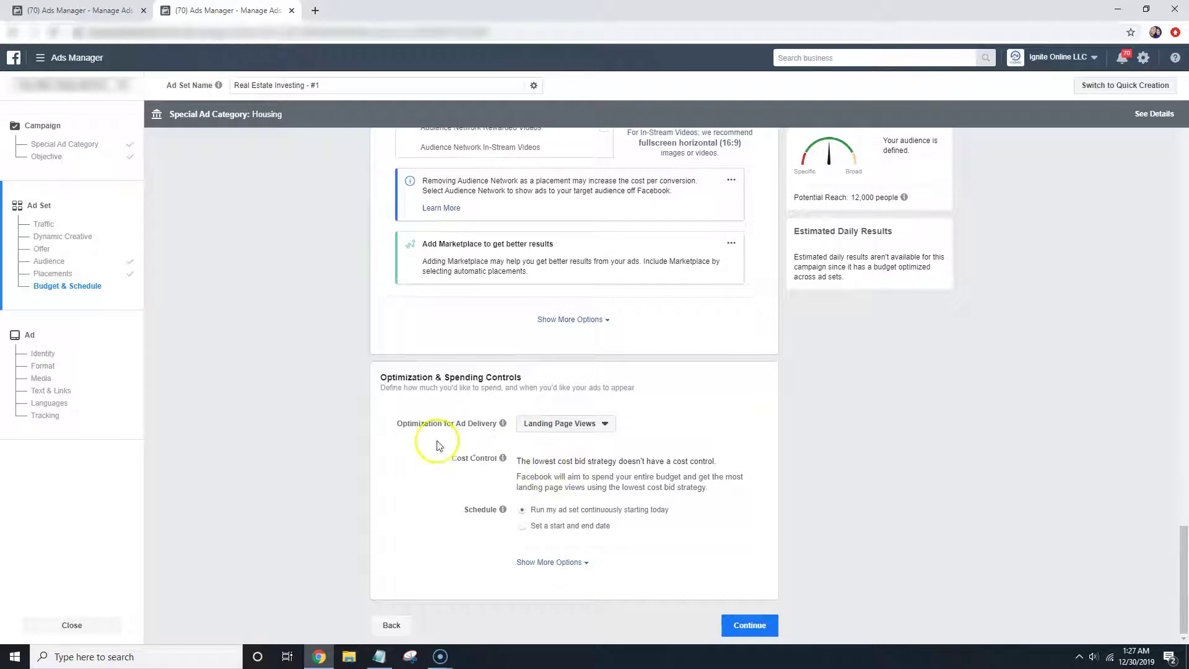
Expand the additional optimization and spending options and examine the ad set spend limits and charging settings.
click(549, 562)
scroll(545, 576, down, 1)
mouse_move(503, 530)
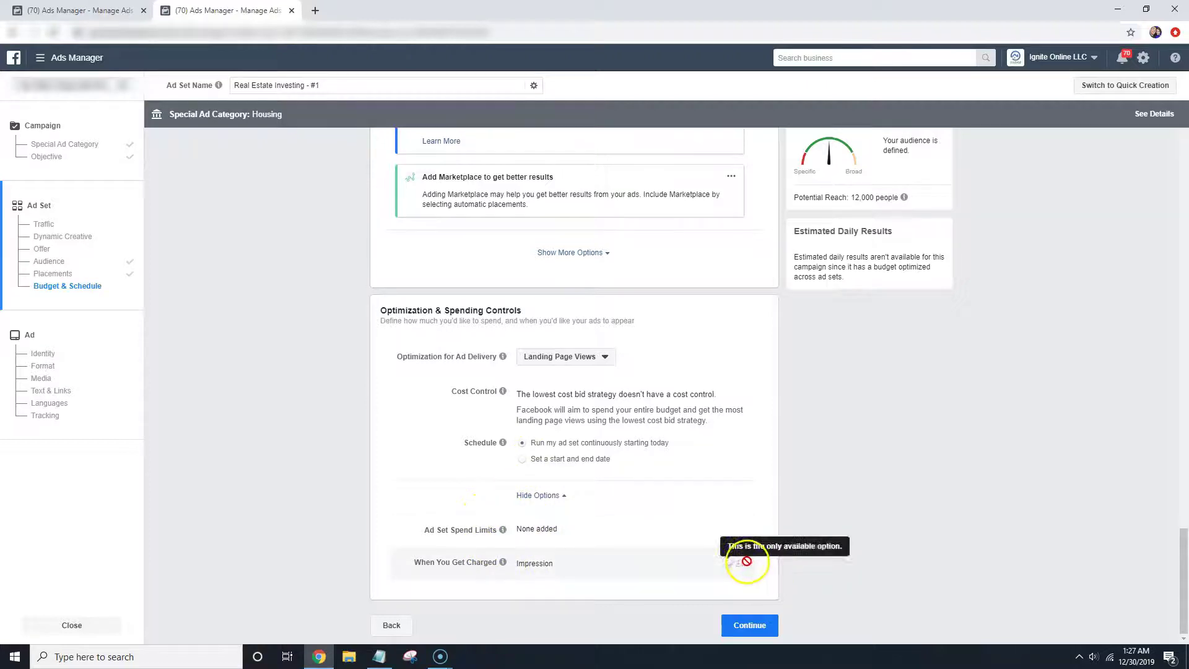
scroll(431, 453, up, 1)
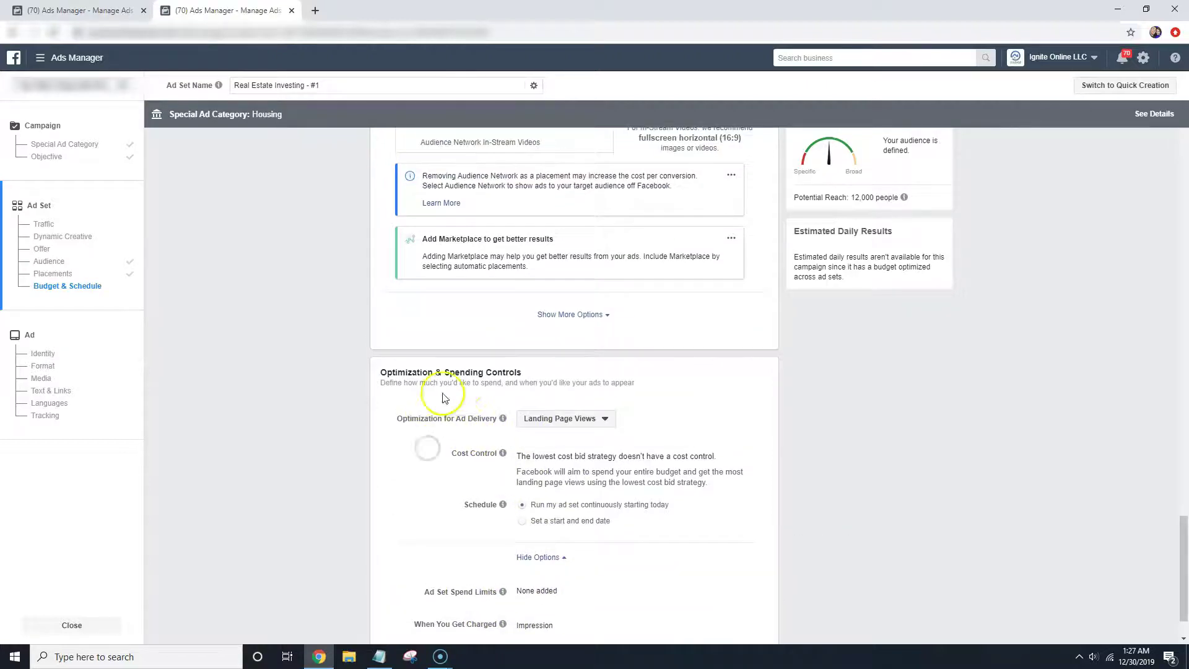
Finish the ad set's budget and schedule settings, continue to the ad level, and name the ad "Local House #1".
scroll(514, 439, down, 1)
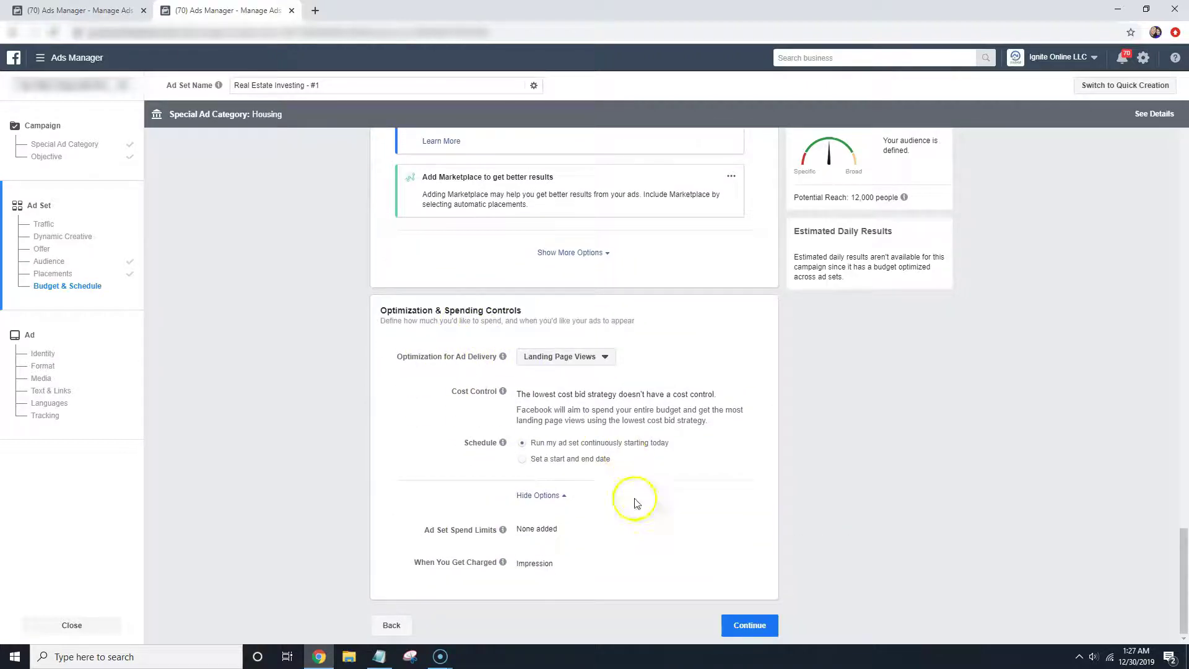
click(751, 627)
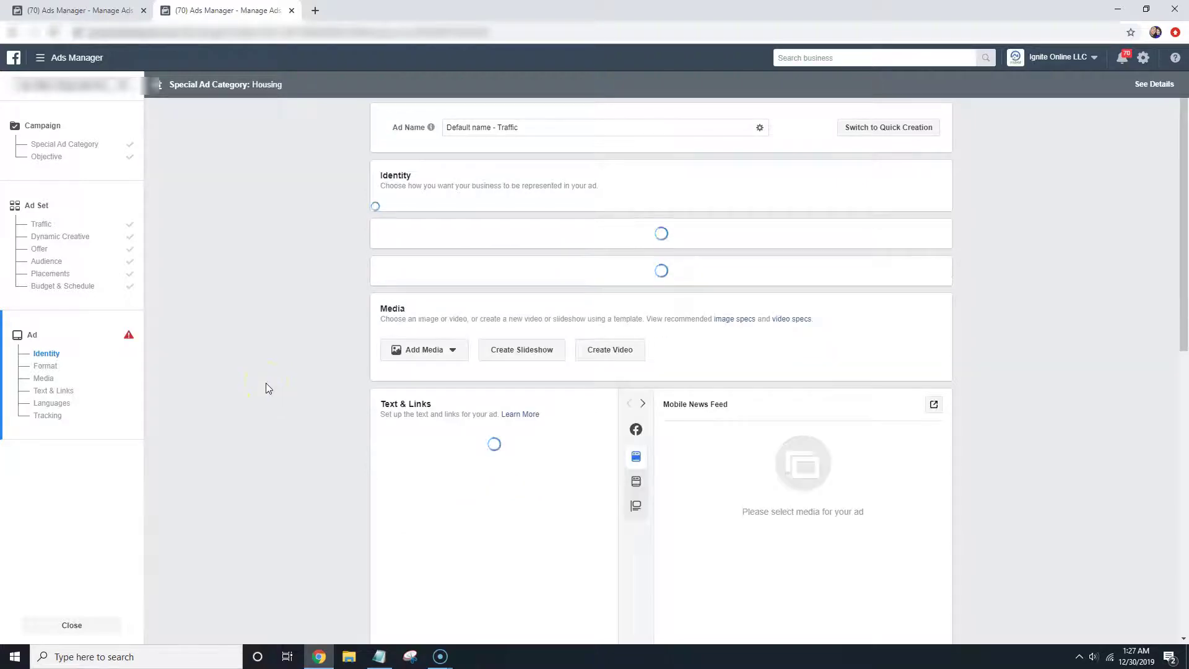
drag(520, 127, 435, 119)
text(Local House #1)
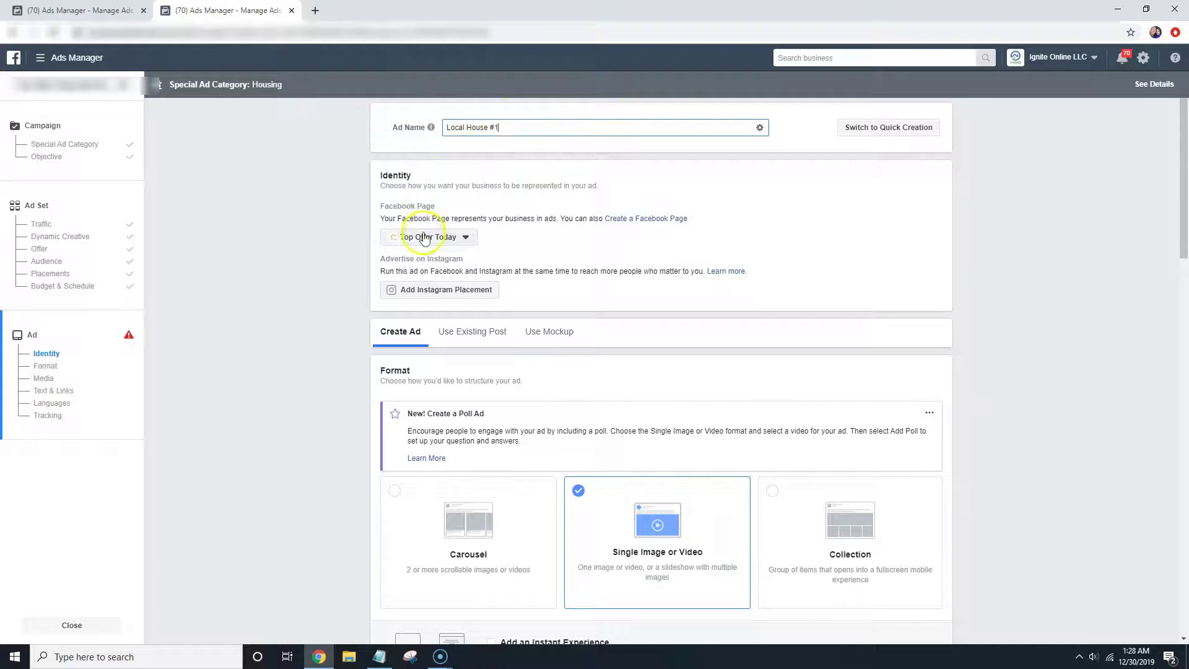
Review the ad's Facebook Page identity and the available ad format options.
scroll(505, 297, down, 2)
scroll(511, 332, down, 2)
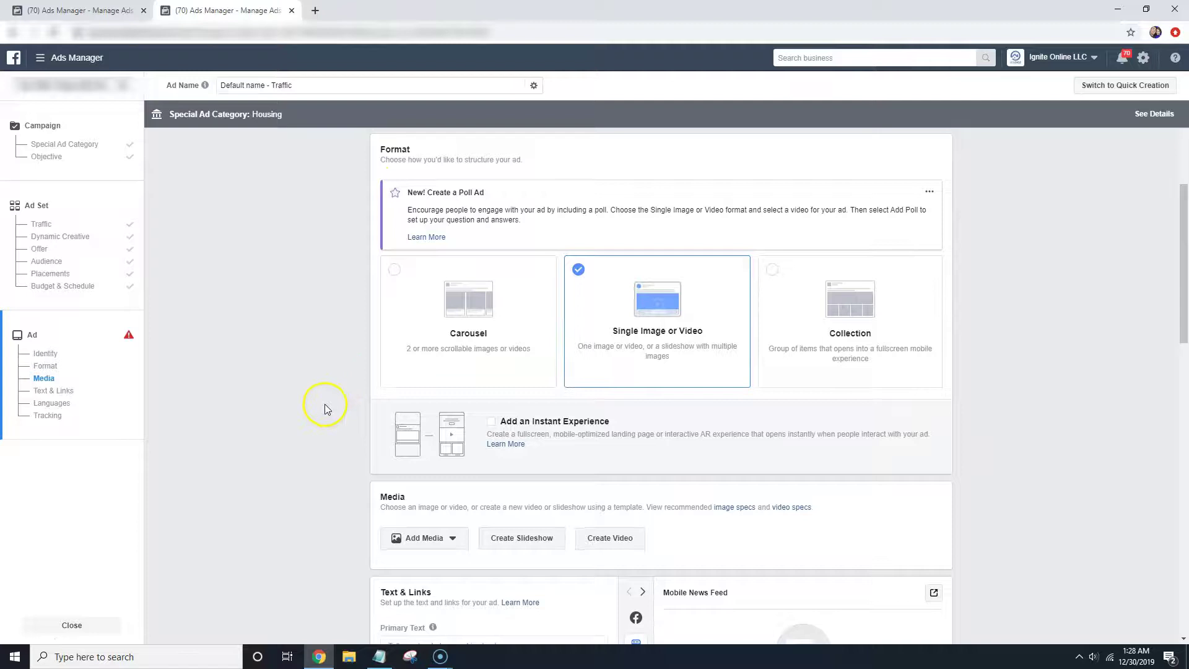
scroll(323, 405, up, 4)
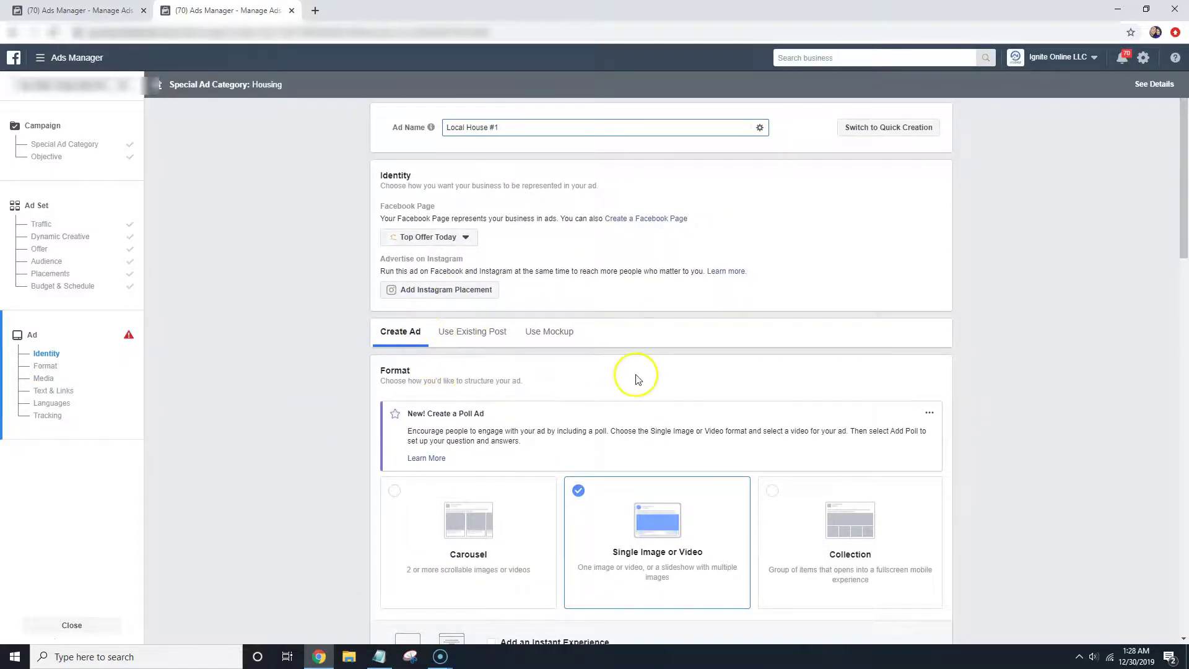
scroll(491, 317, down, 2)
scroll(623, 378, up, 2)
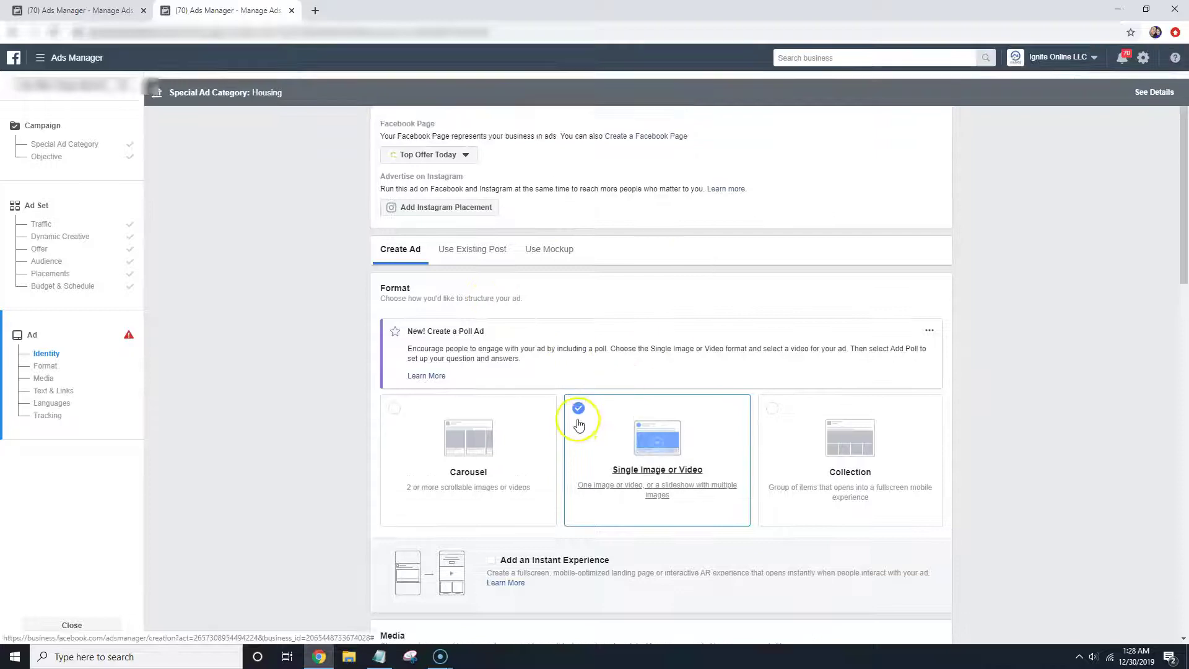
mouse_move(430, 131)
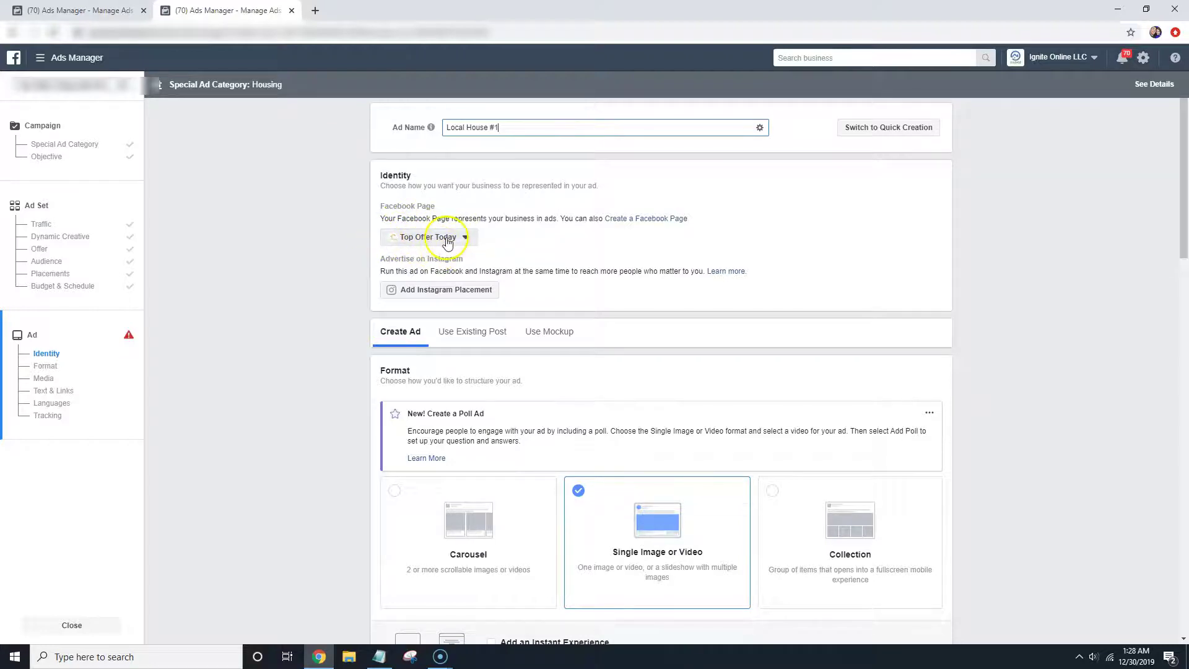
scroll(447, 242, down, 3)
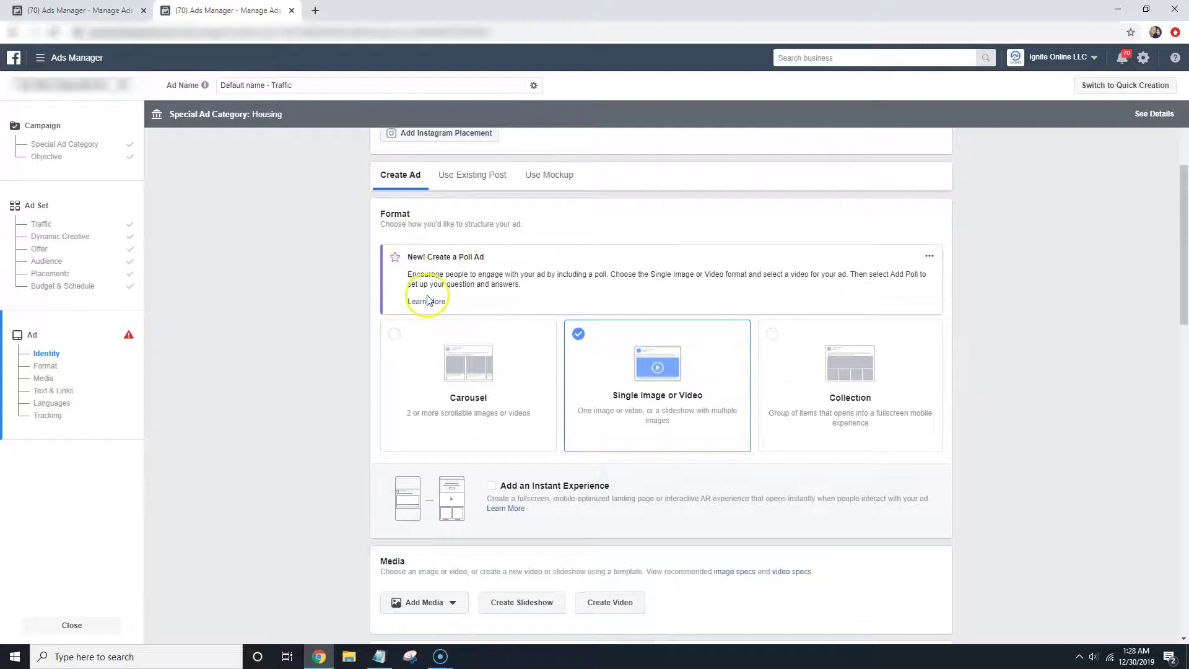
scroll(427, 301, down, 1)
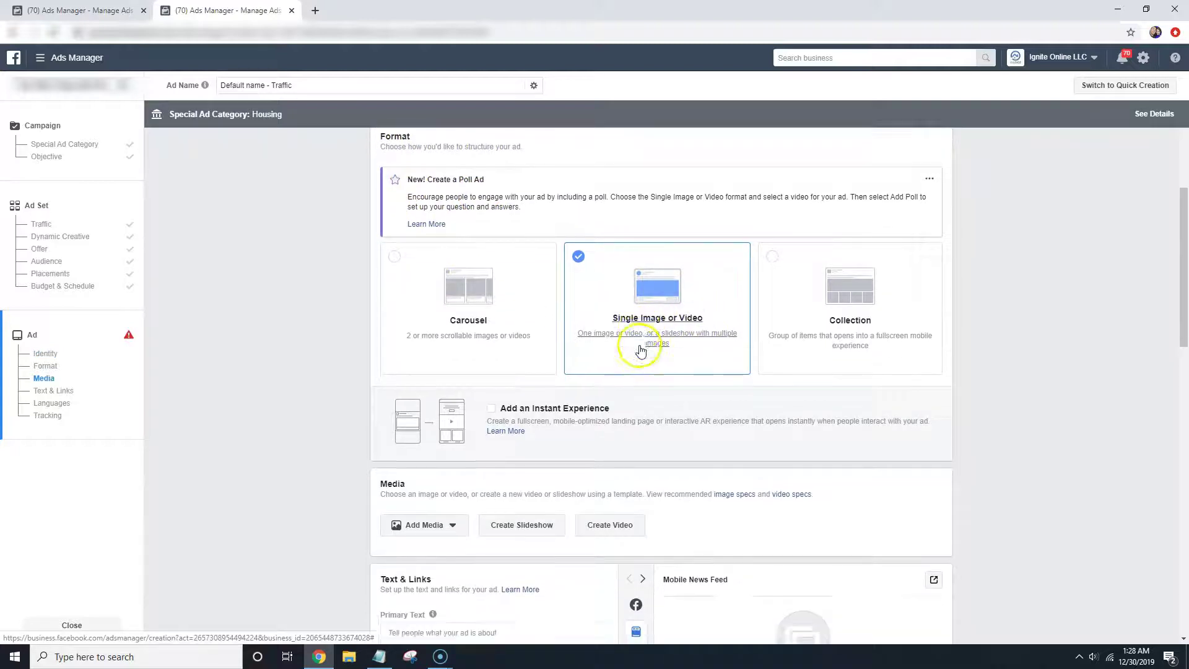
Add the account image "FB House Image 93311.PNG" as the ad's media.
scroll(558, 341, down, 2)
scroll(452, 300, down, 3)
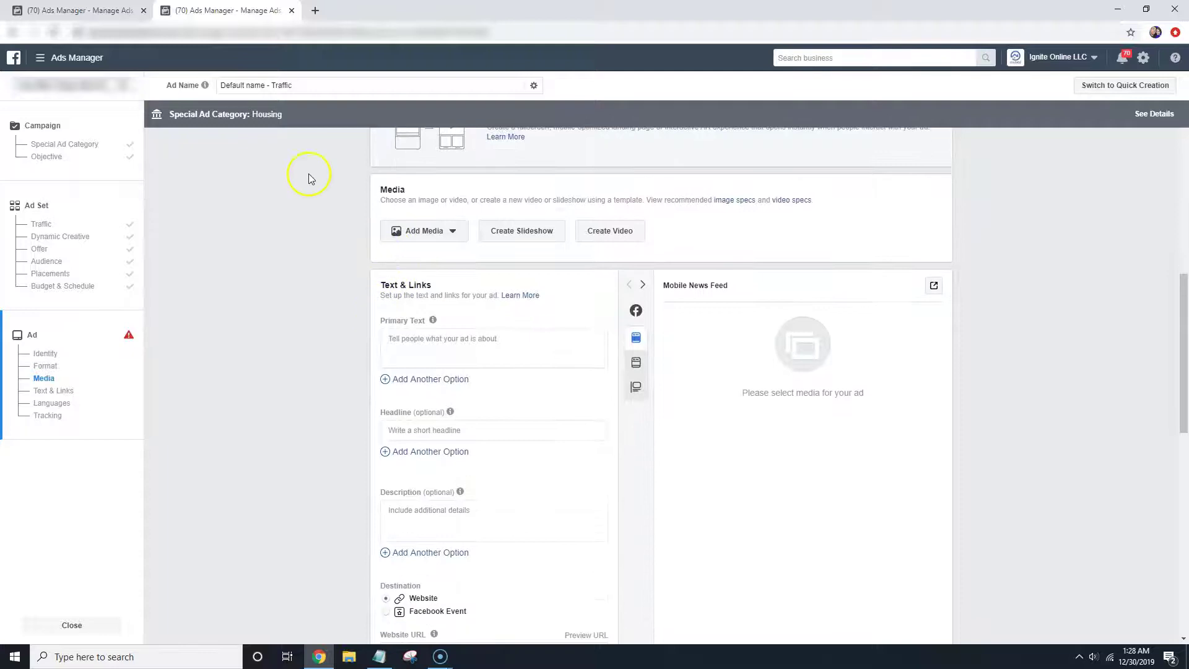
click(434, 236)
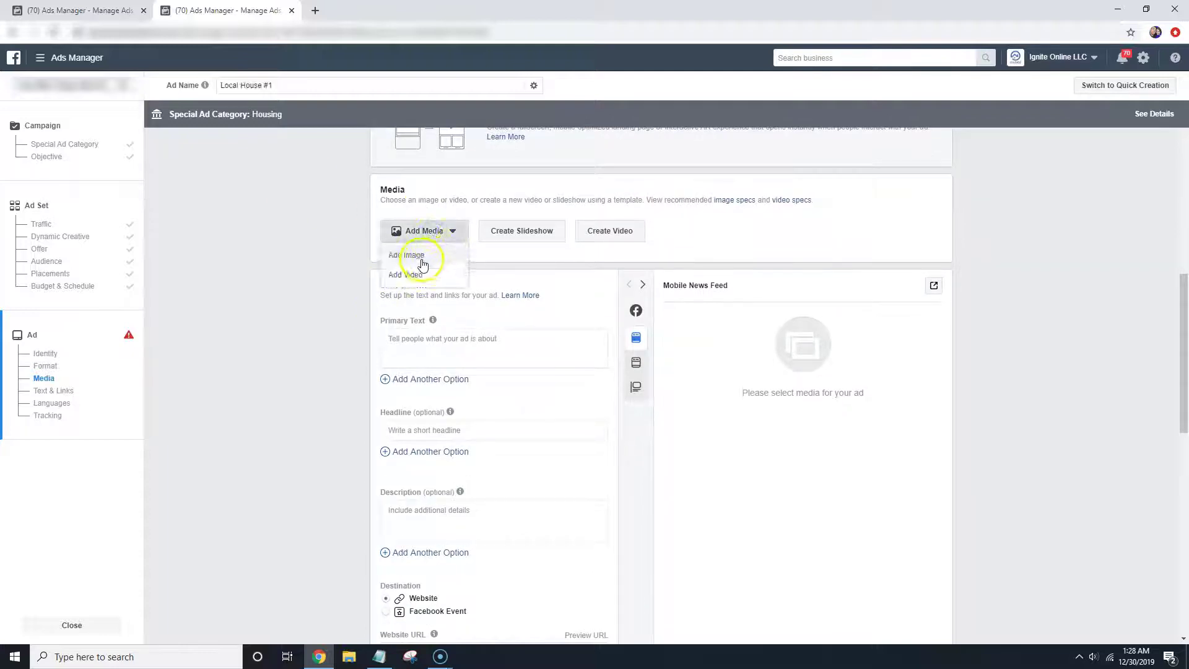
click(418, 261)
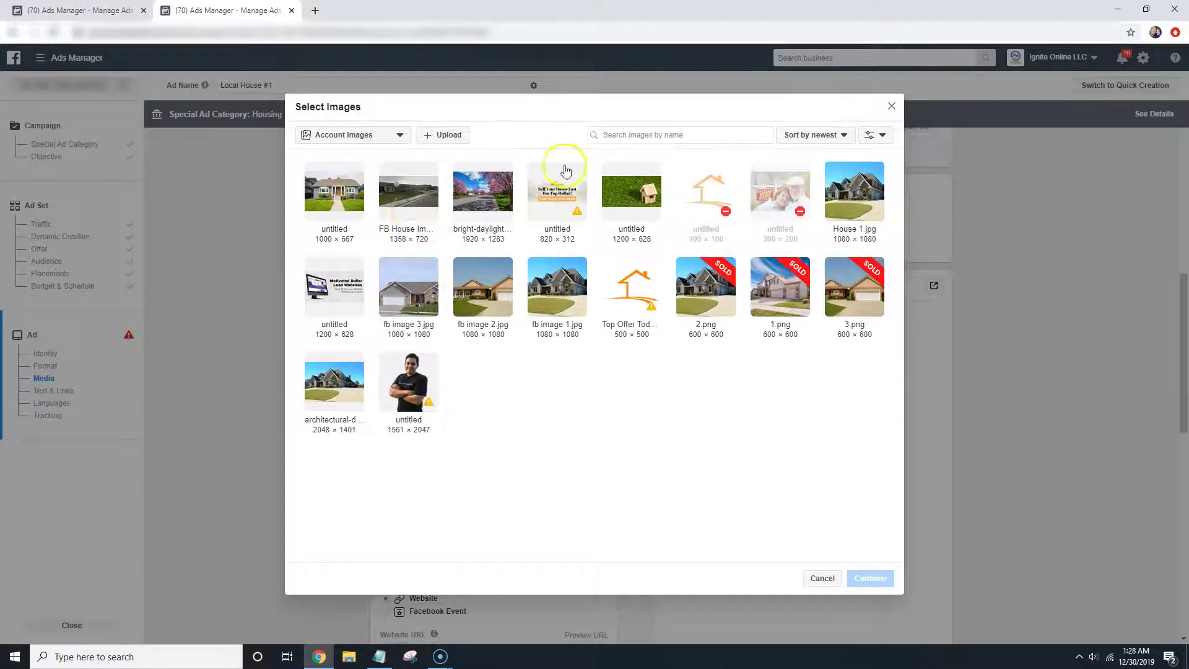
click(409, 203)
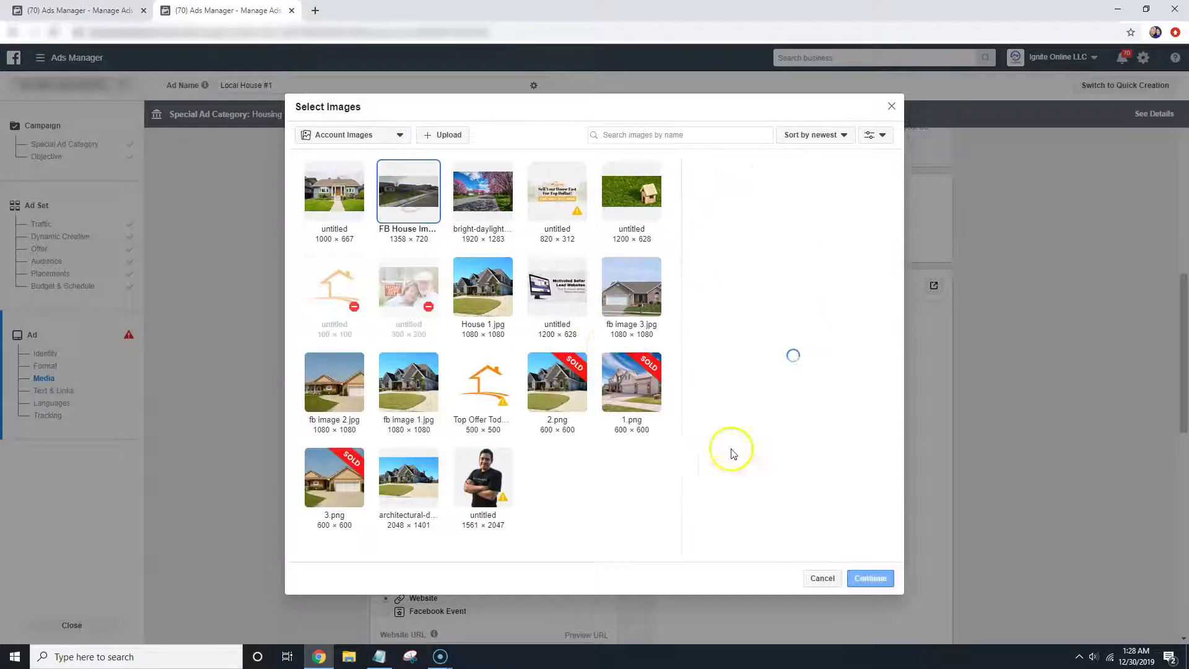
click(871, 579)
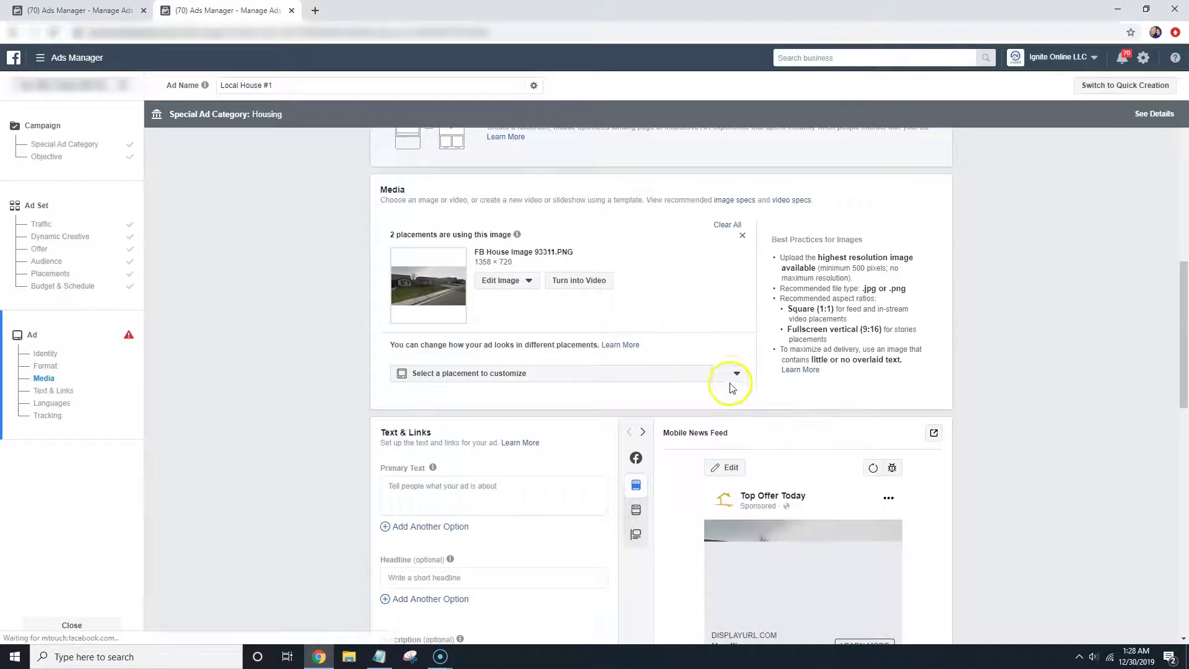
scroll(731, 381, down, 2)
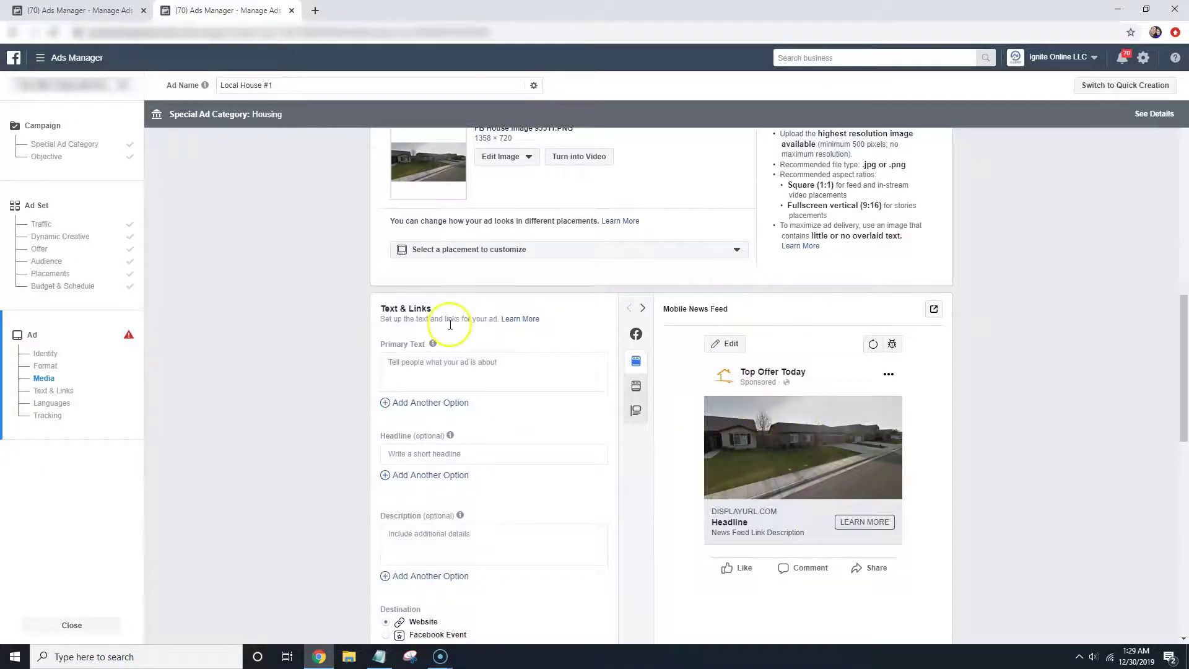
Search for "google maps" in a new browser tab and open Google Maps.
click(316, 11)
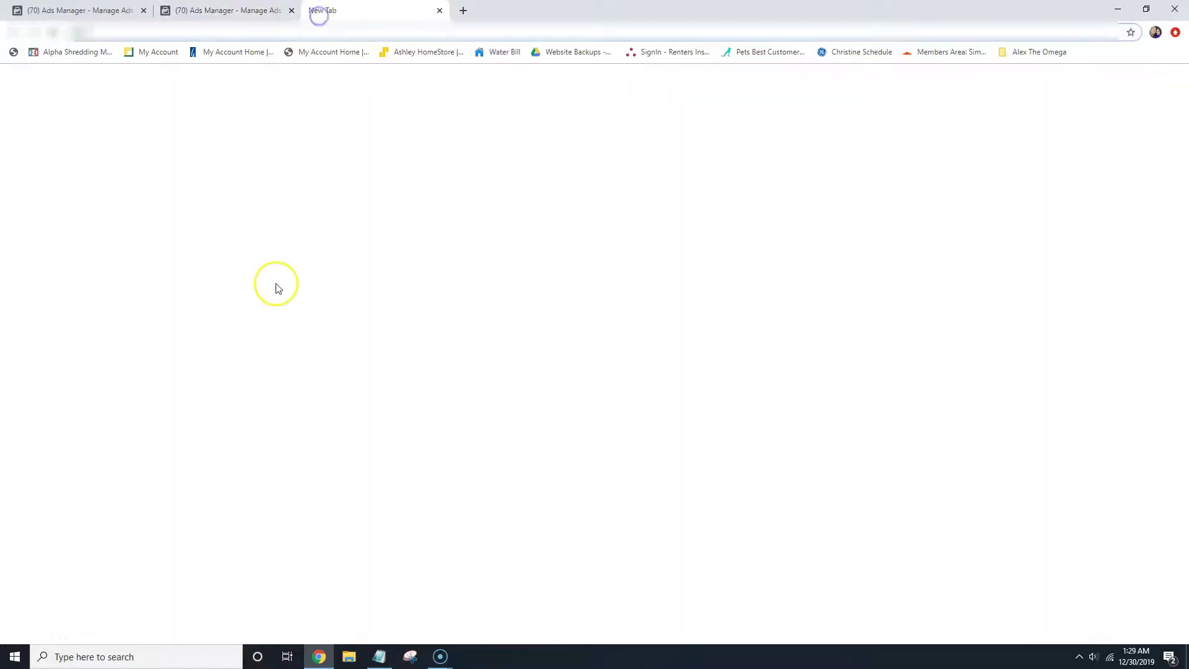
text(google maps)
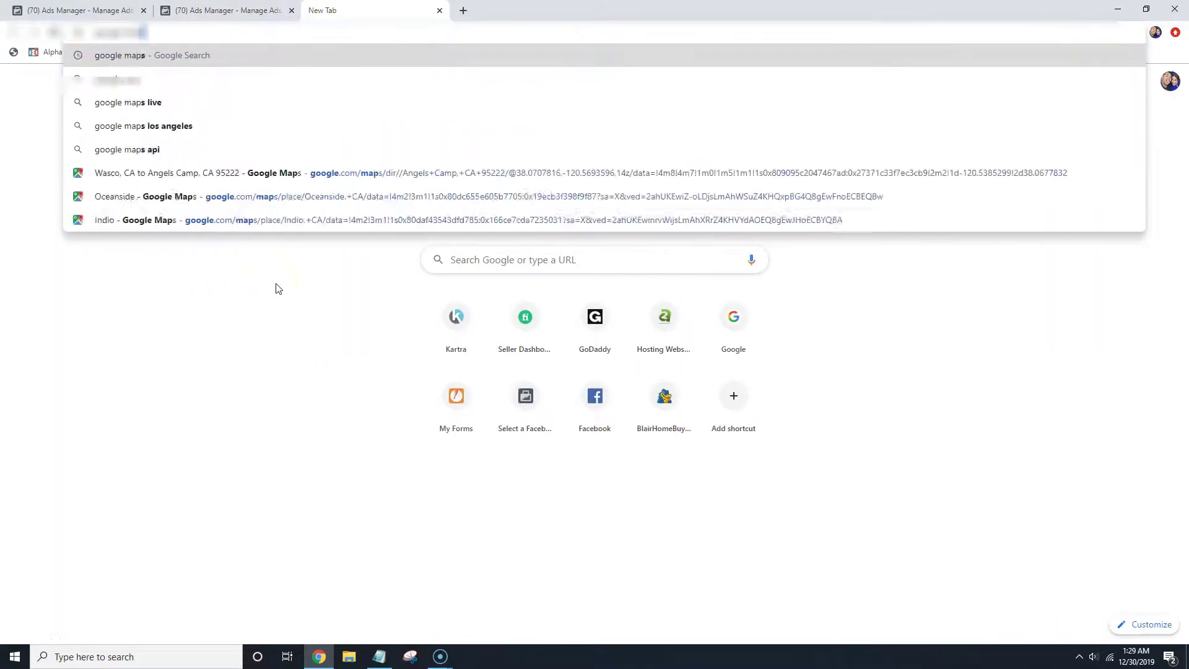
key(Return)
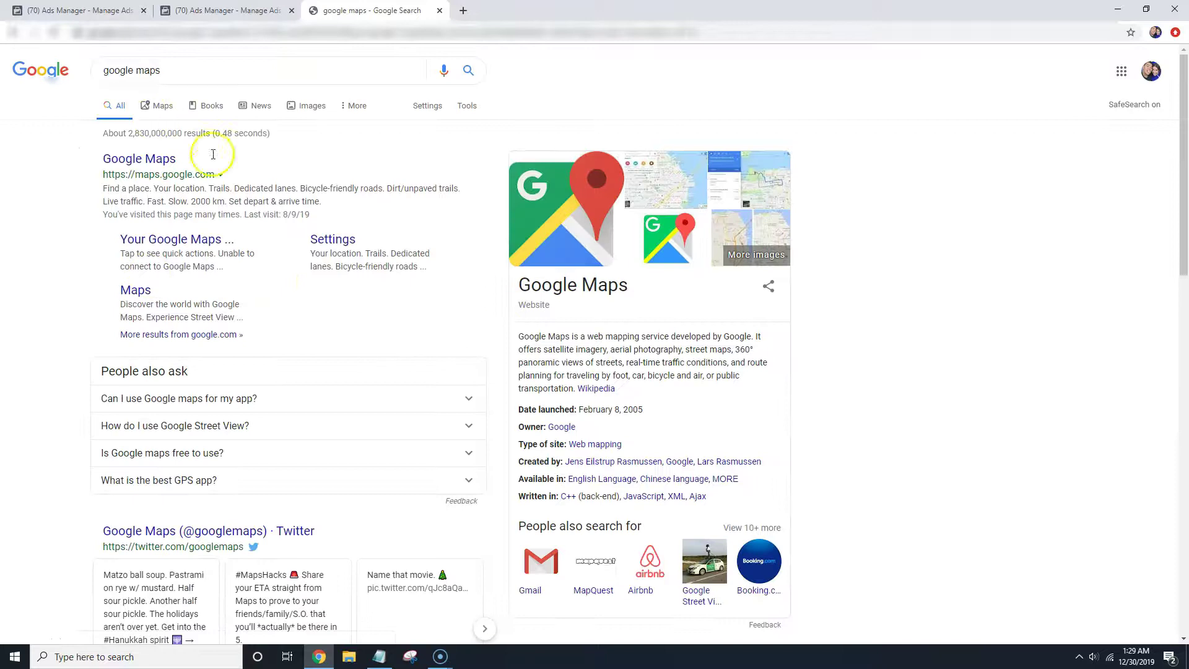
click(127, 160)
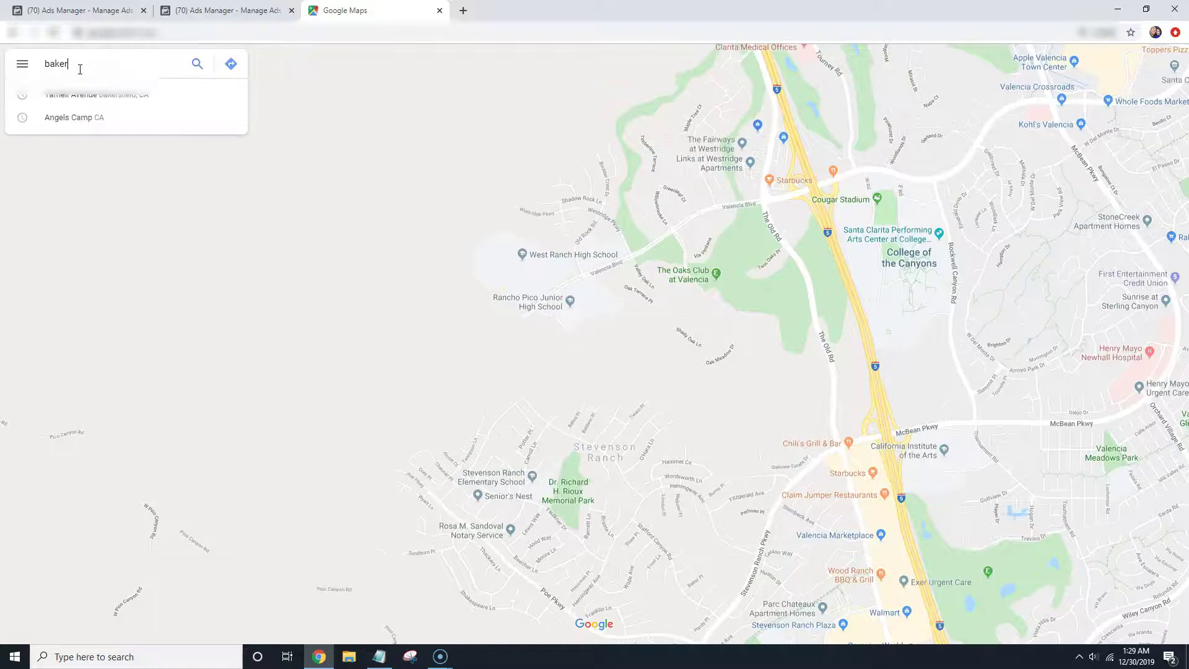
Look up Bakersfield, CA on the map, and narrow the search to ZIP code 93311.
text(sfield)
click(99, 98)
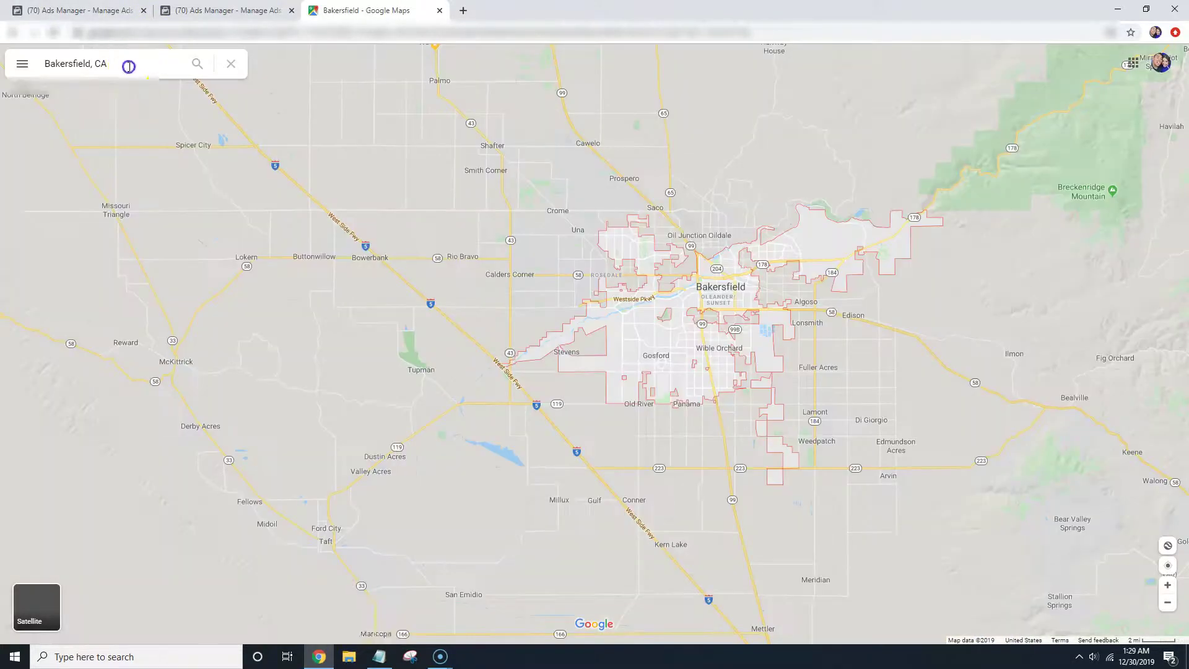
click(127, 64)
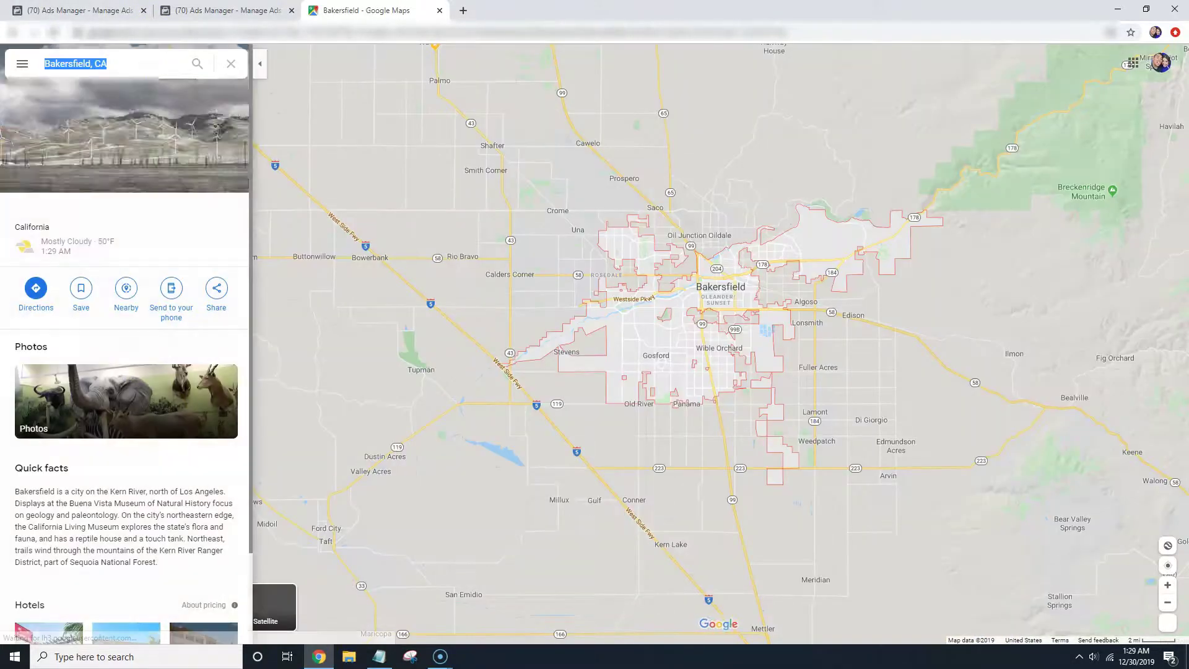
text(93311)
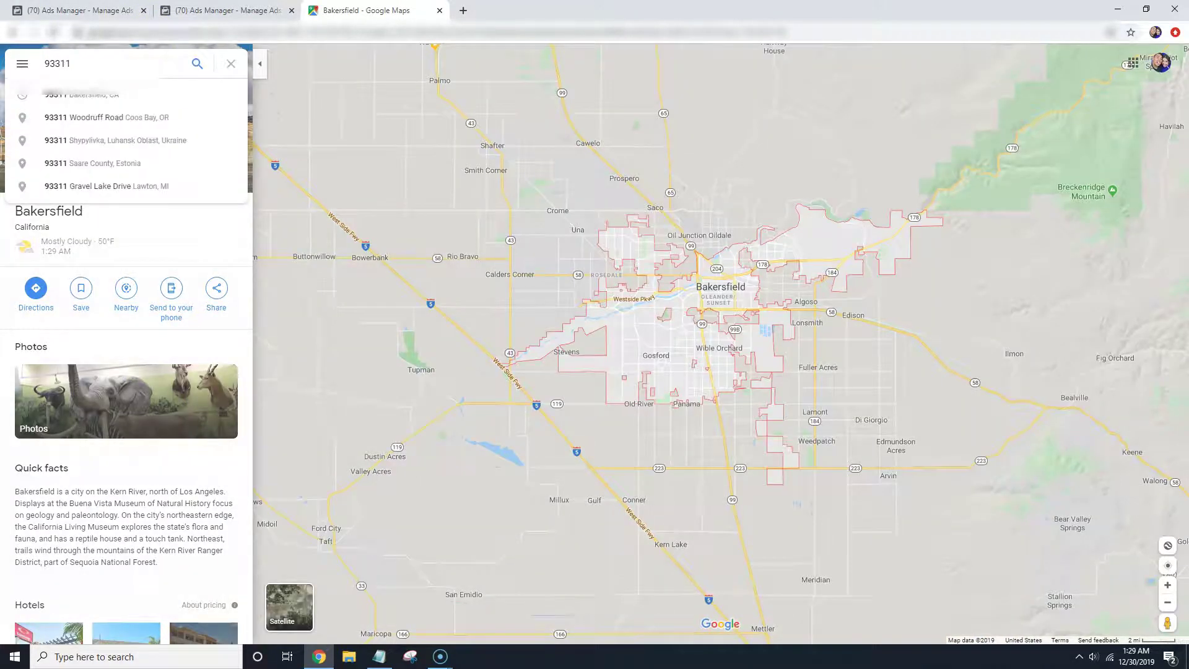
click(72, 96)
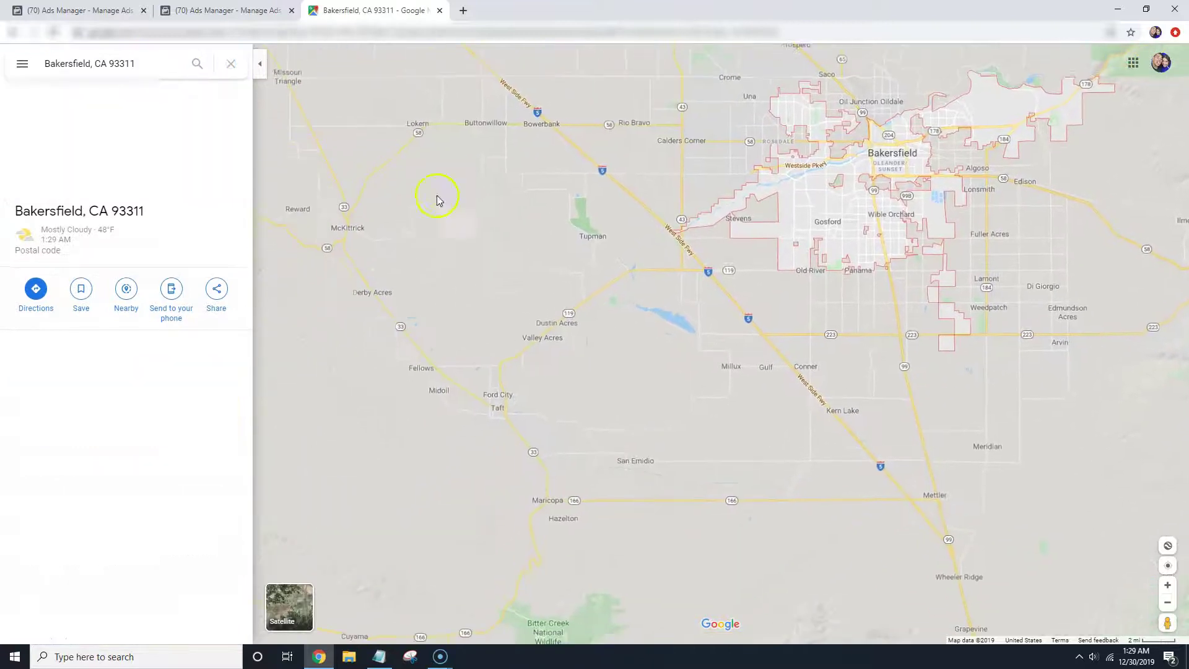
Try to enter Street View on the neighborhood streets north of Panama Ln near Mc Allister Ranch Irrigation.
drag(770, 358, 512, 285)
scroll(494, 236, up, 3)
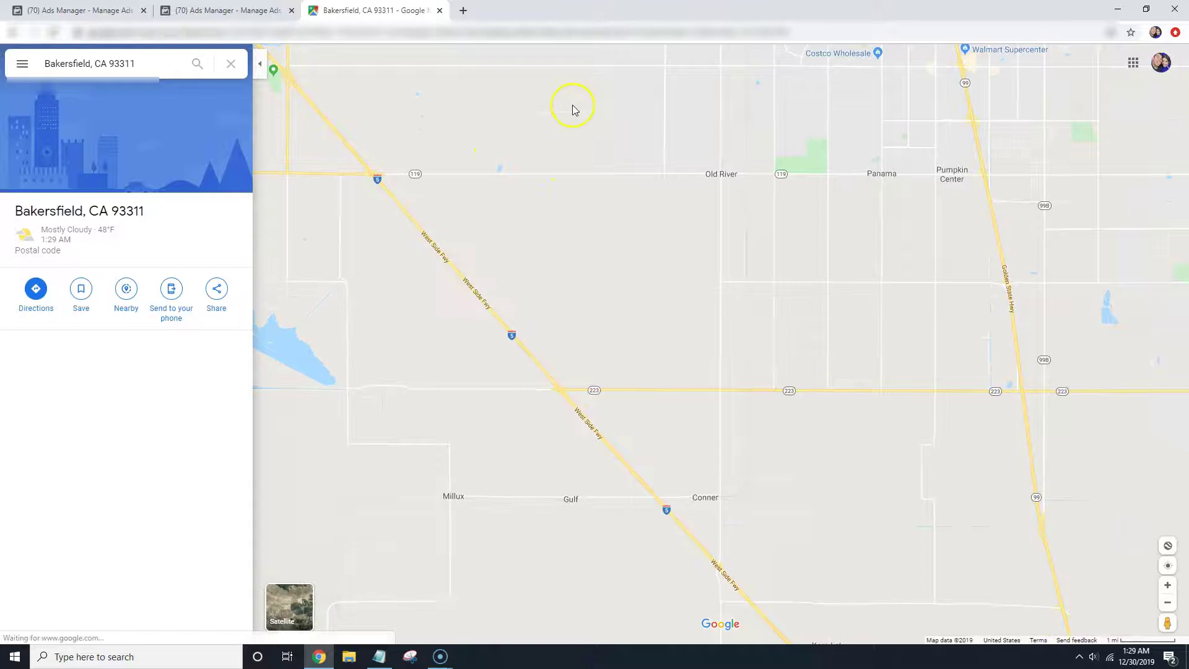
drag(573, 110, 598, 241)
scroll(563, 186, up, 2)
scroll(565, 186, up, 2)
drag(985, 327, 688, 253)
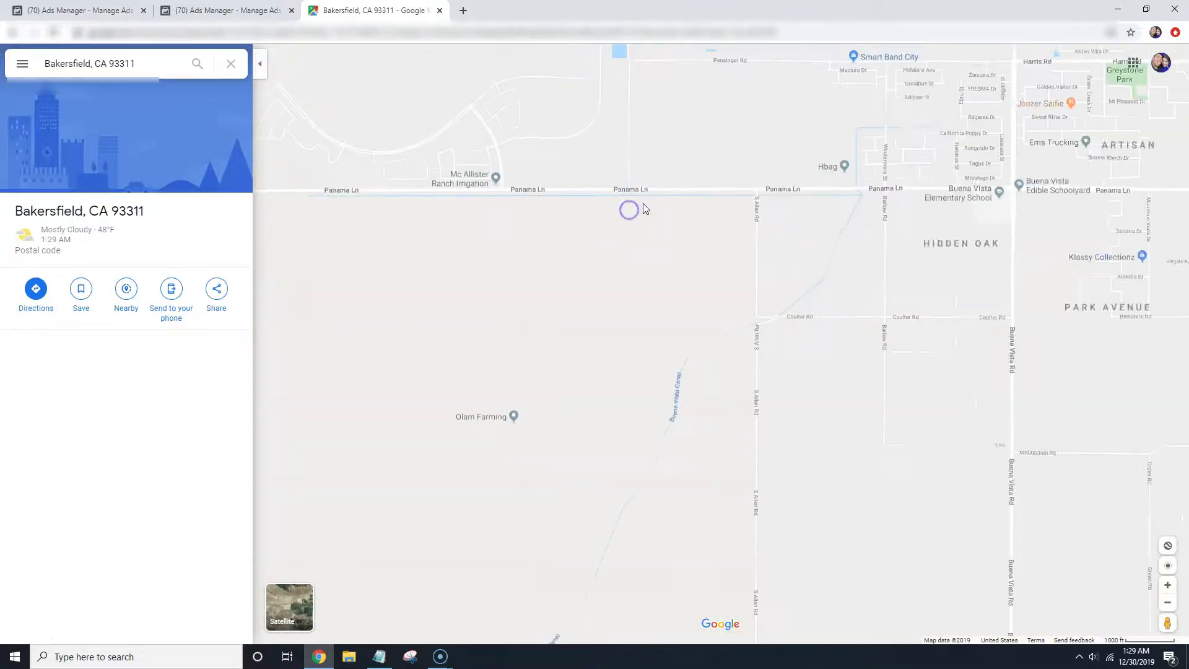
scroll(343, 128, up, 2)
scroll(596, 273, up, 1)
drag(563, 154, 563, 359)
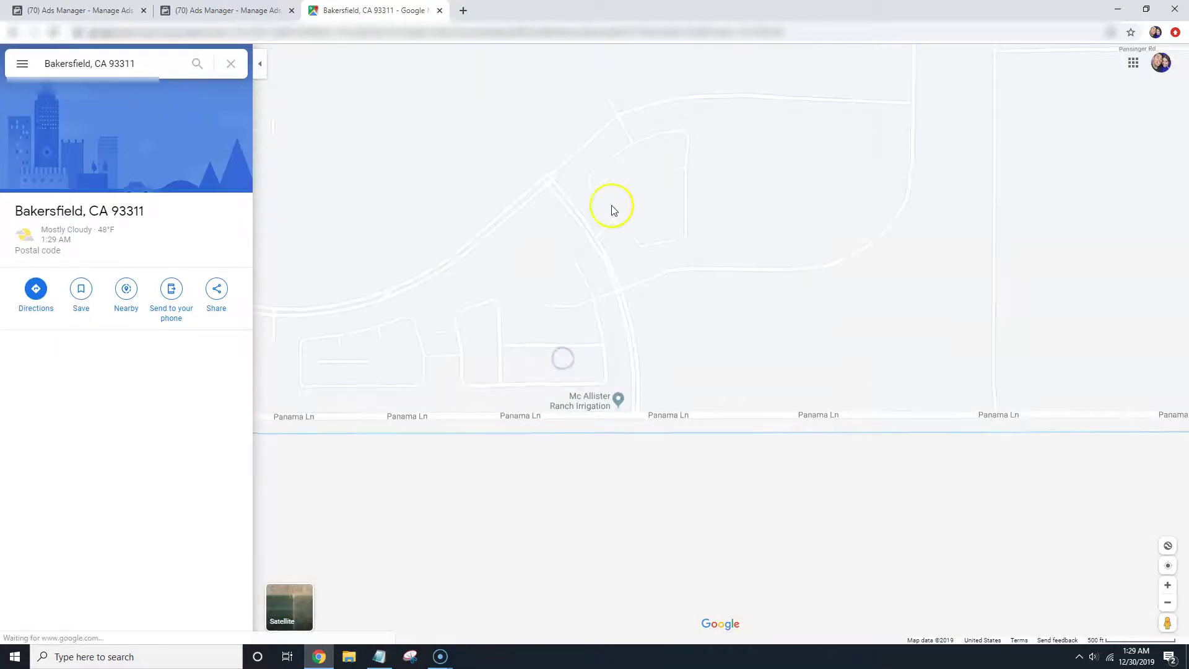
scroll(613, 209, up, 2)
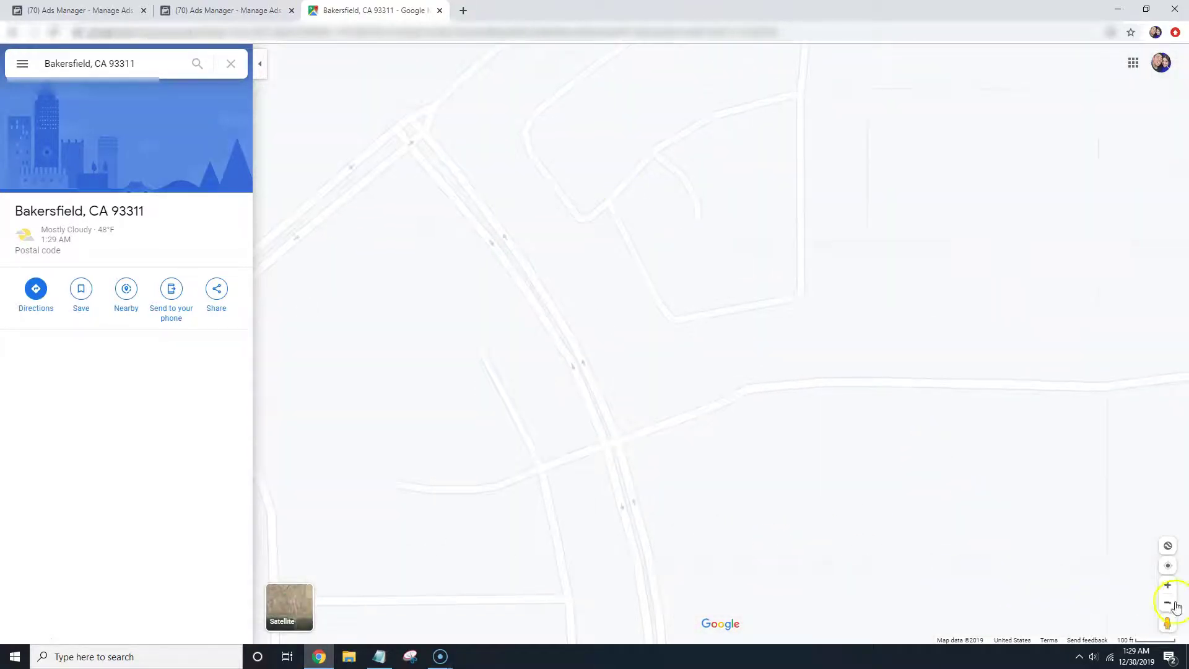
drag(1166, 629, 450, 196)
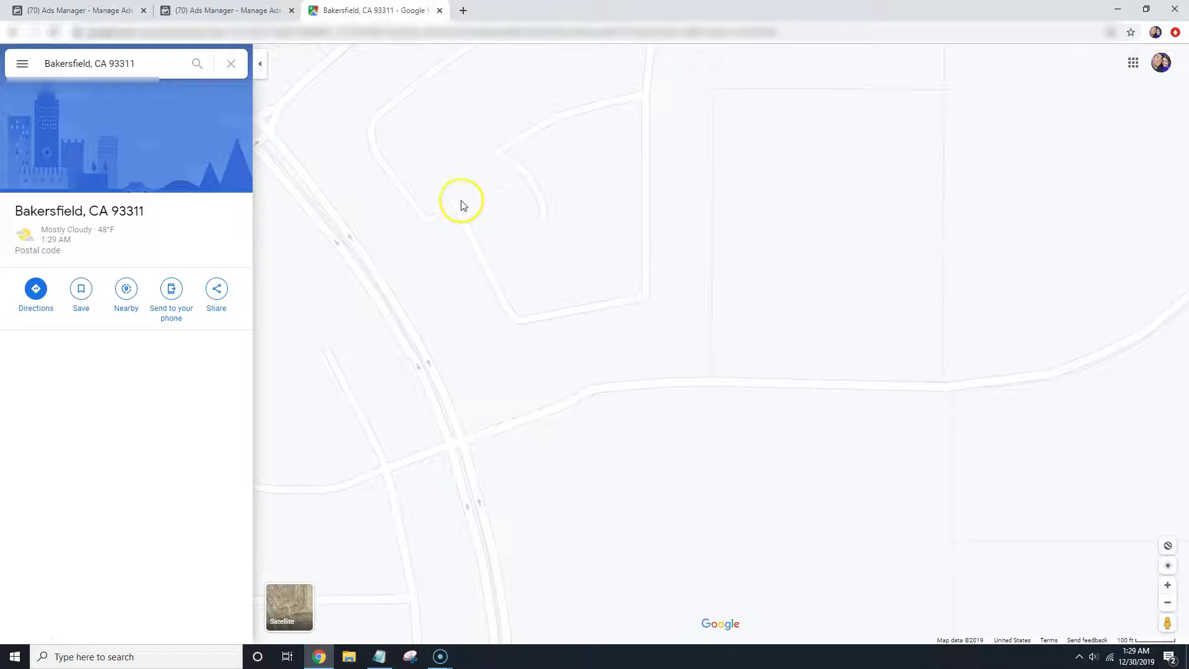
drag(1167, 624, 459, 203)
Try Street View again at the road junction inside the same neighborhood, at the closest map scale.
scroll(459, 198, up, 1)
scroll(461, 204, up, 1)
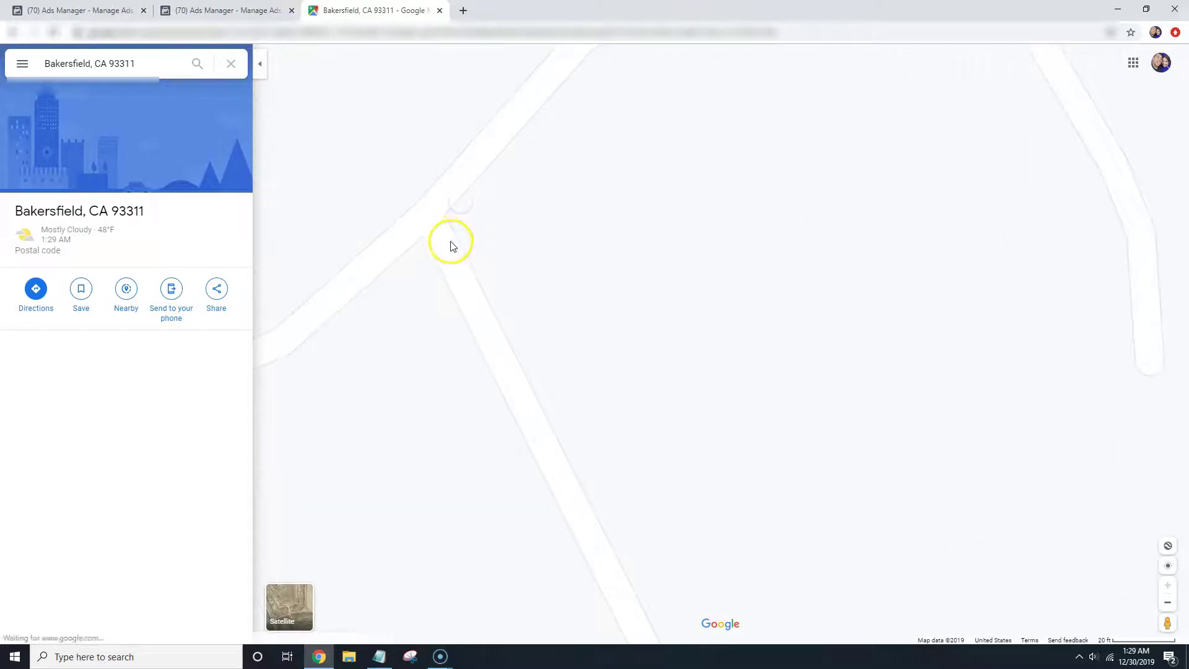
drag(447, 242, 489, 247)
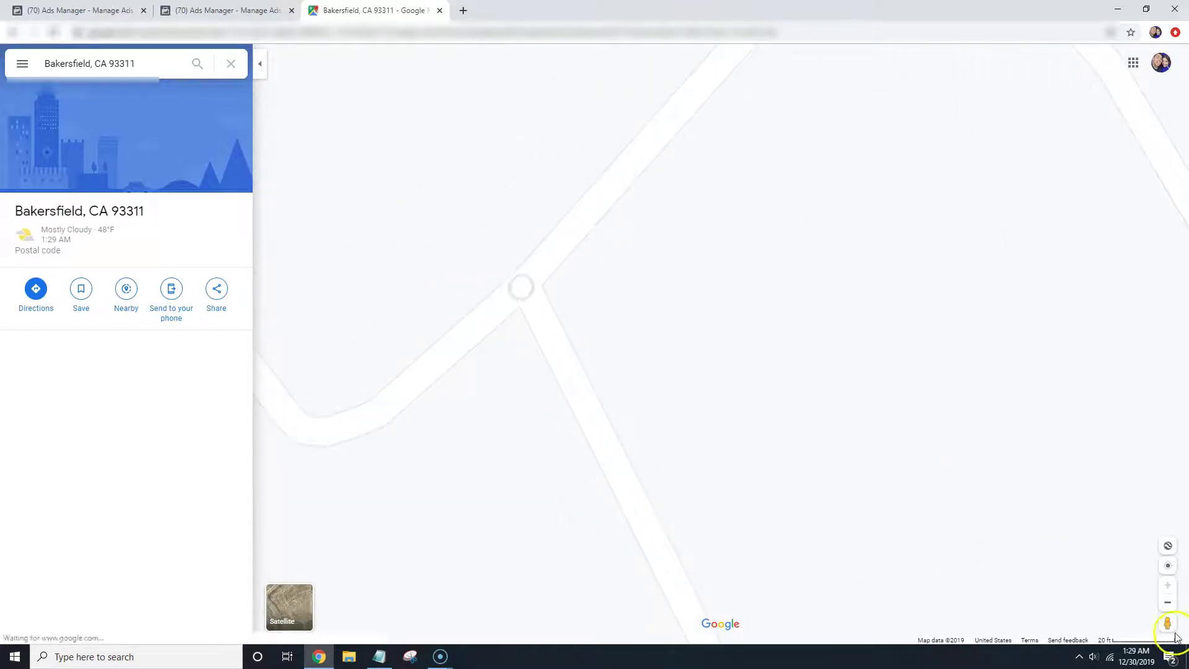
drag(1166, 622, 756, 637)
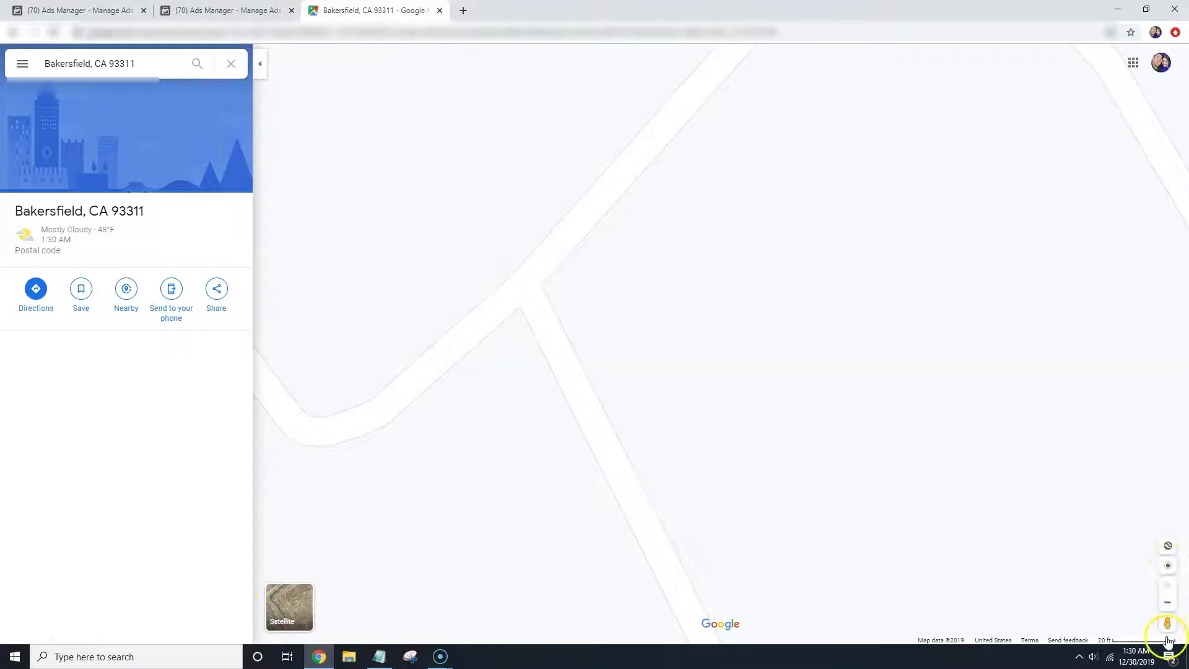
drag(491, 425, 491, 414)
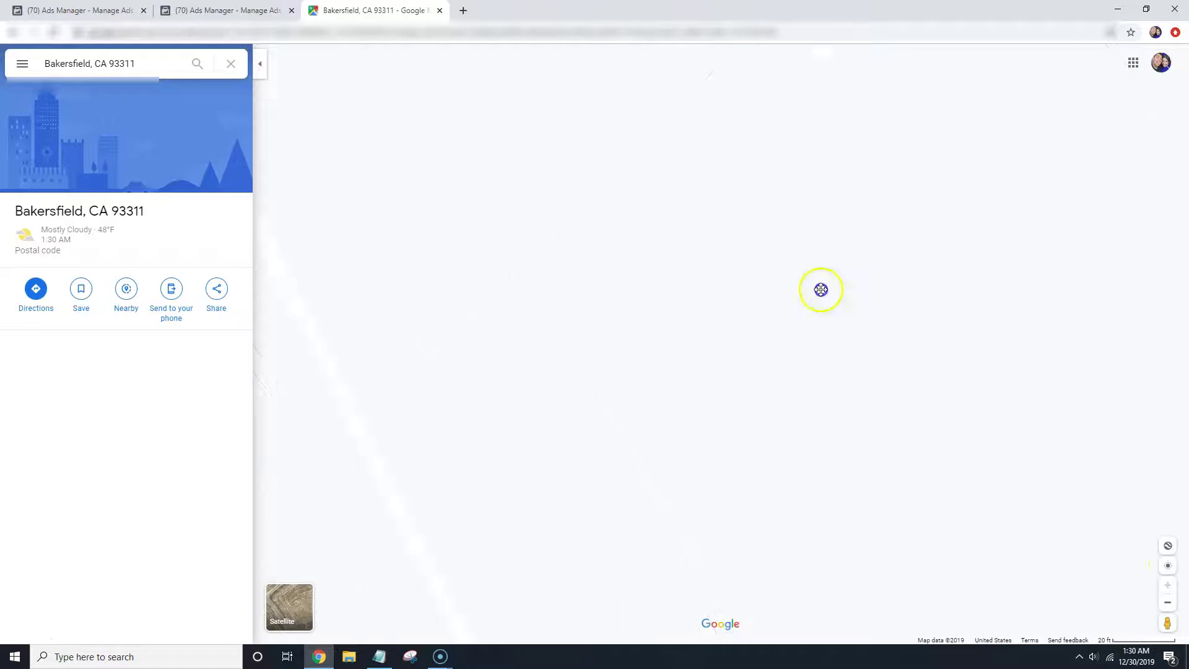
Find the residential neighborhood northwest of the Buena Vista Rd and Panama Ln intersection and enter Street View on Sangrado Dr.
scroll(634, 239, down, 5)
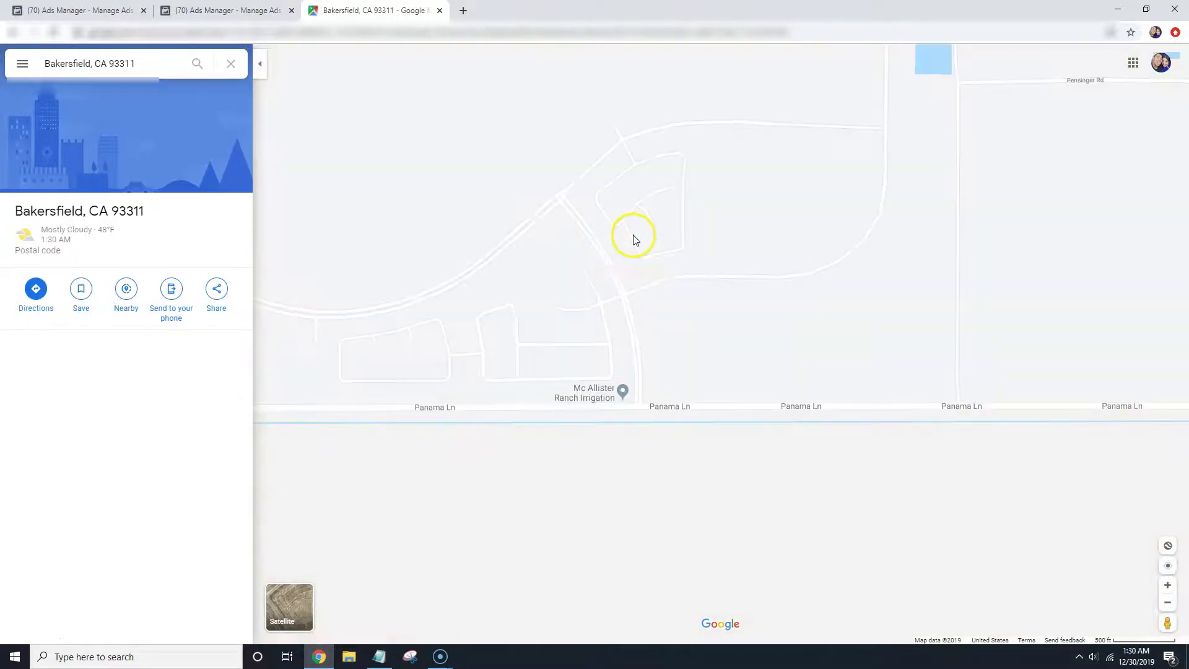
scroll(743, 174, down, 4)
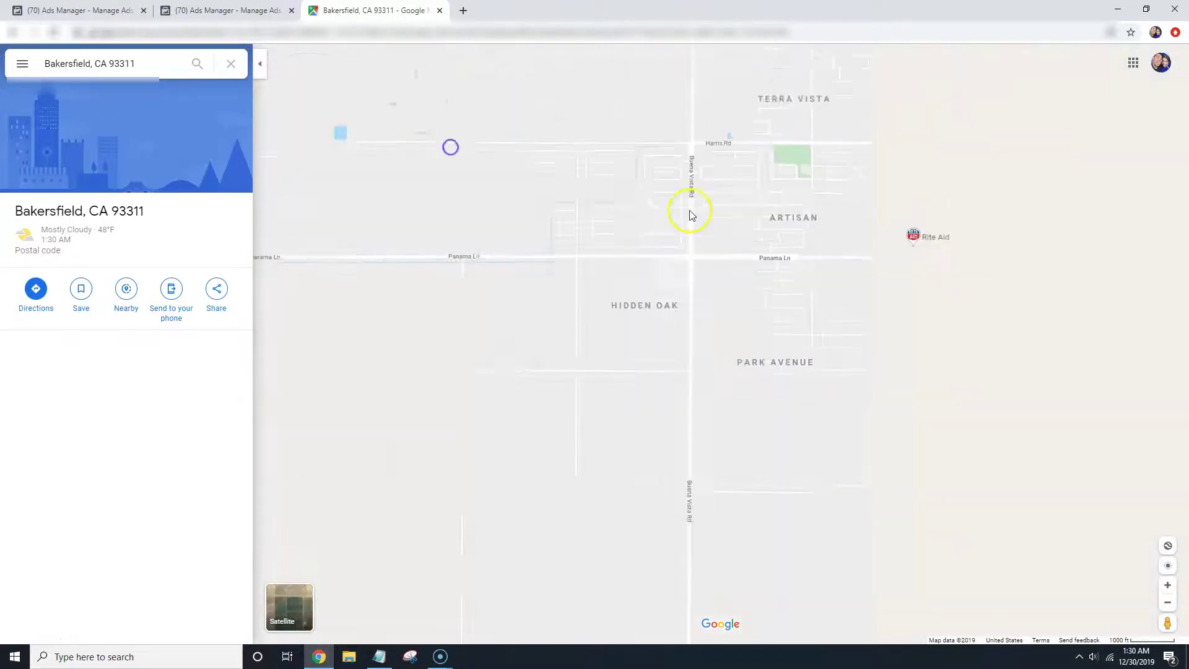
scroll(692, 215, up, 5)
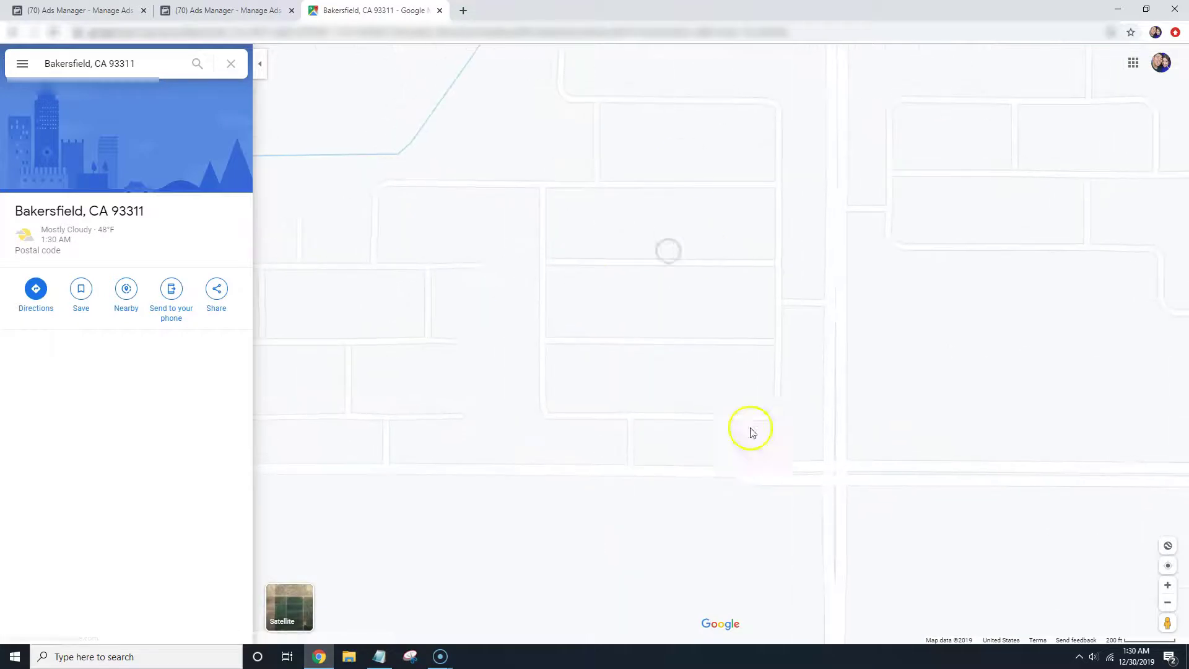
drag(1168, 620, 578, 233)
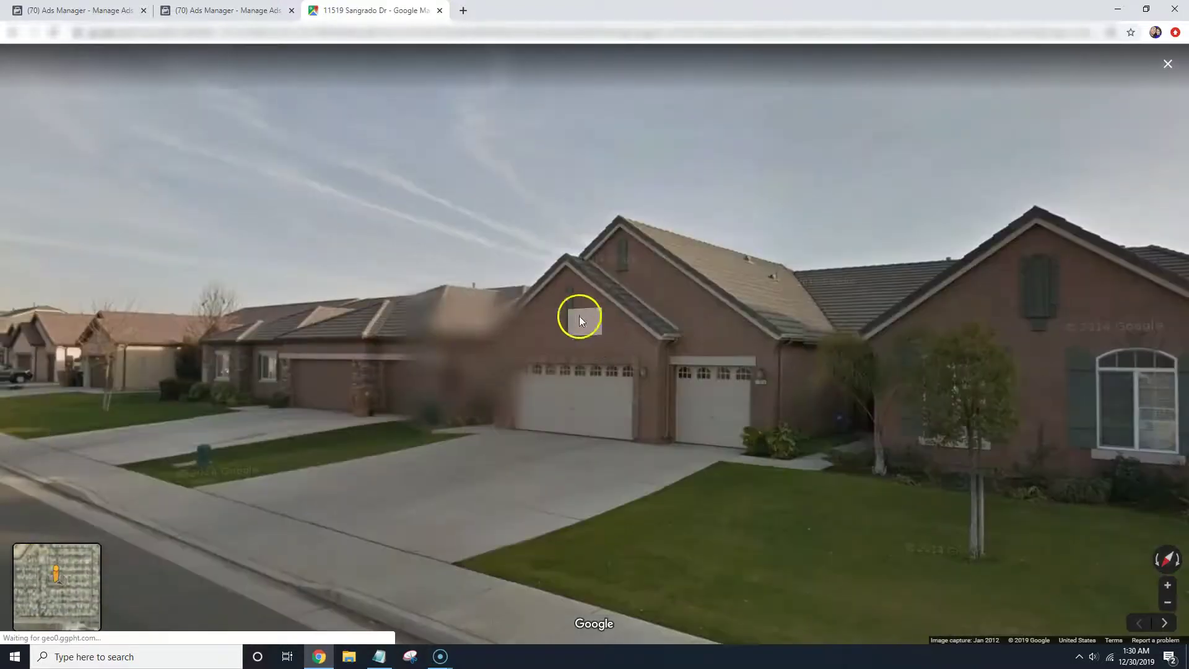
Look around Sangrado Dr in Street View and frame the brown house with the white garage doors from the street.
click(263, 393)
click(254, 273)
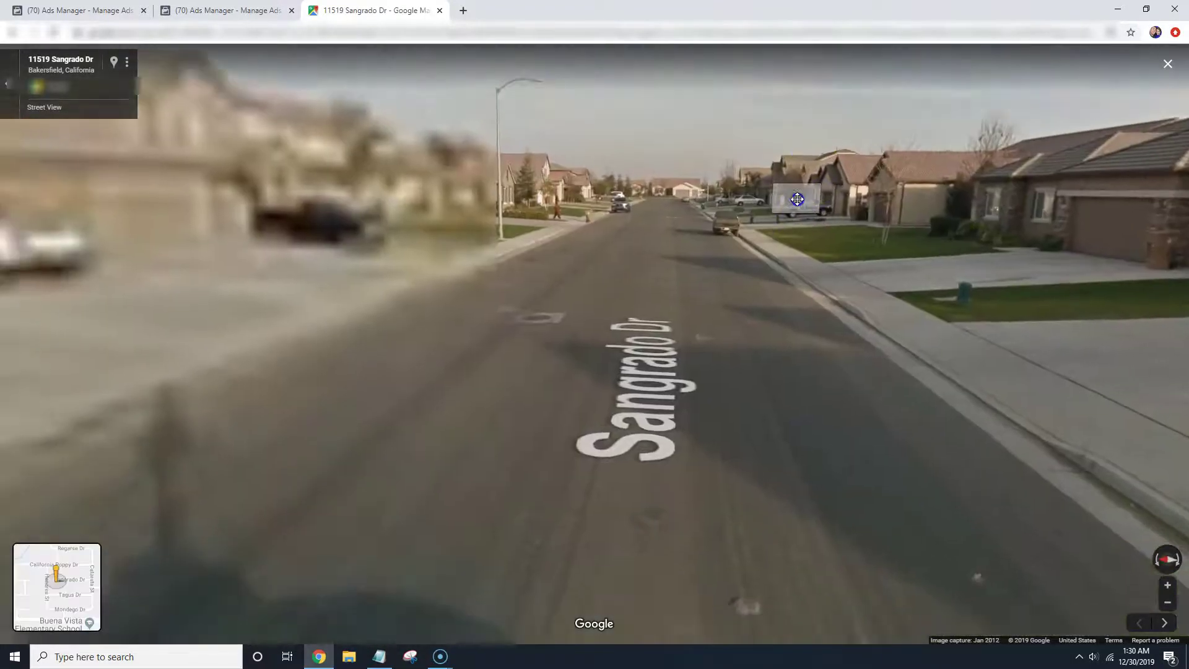
drag(523, 159, 215, 154)
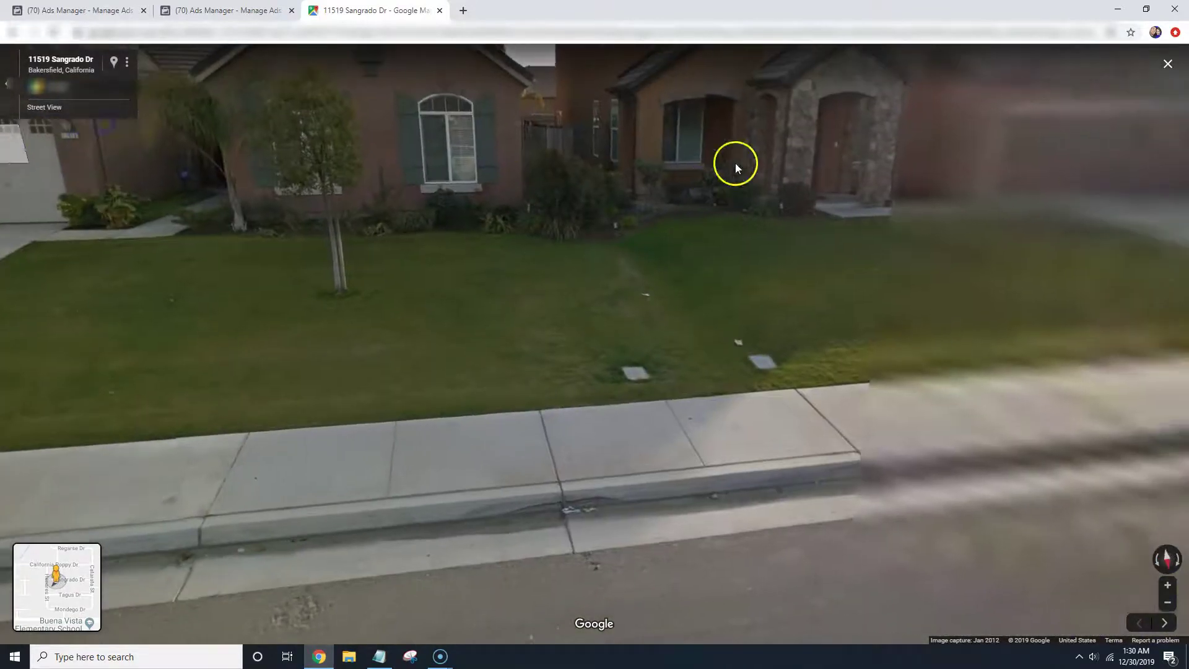
drag(735, 163, 1024, 308)
click(404, 416)
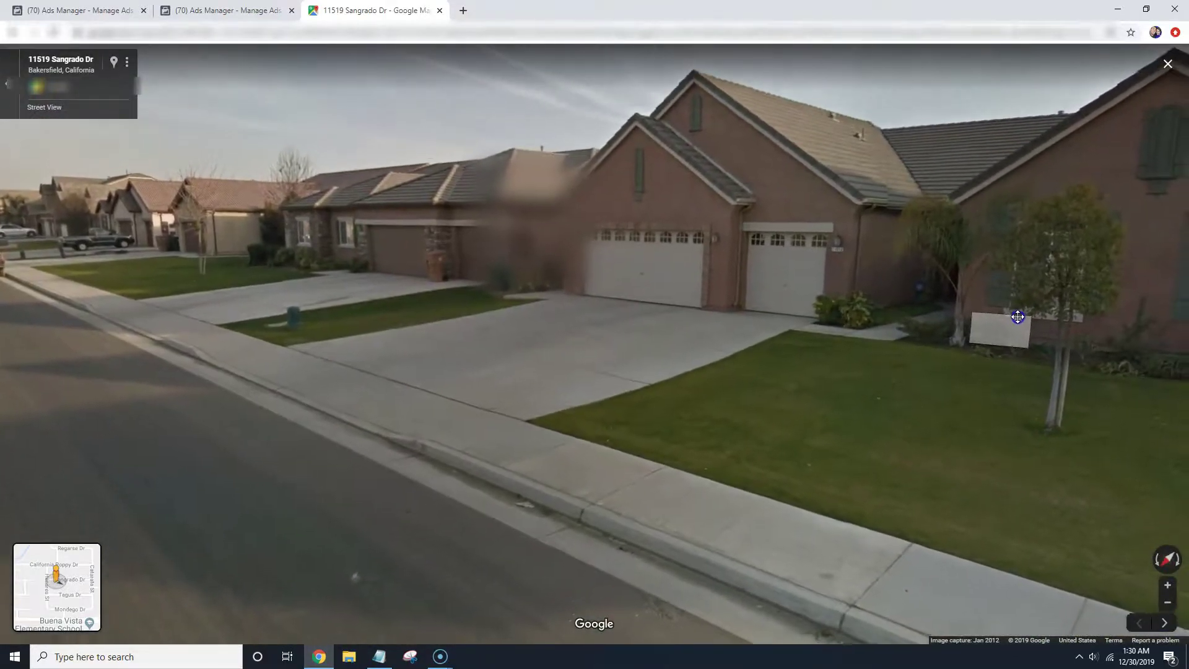
drag(685, 234, 627, 244)
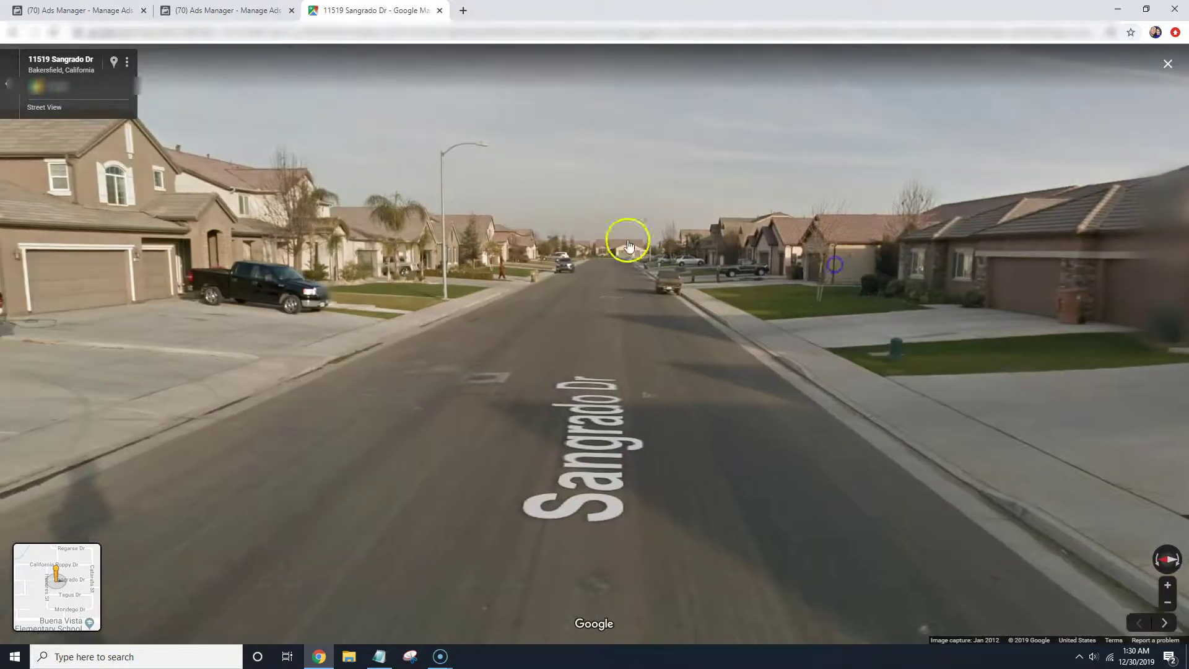
click(756, 285)
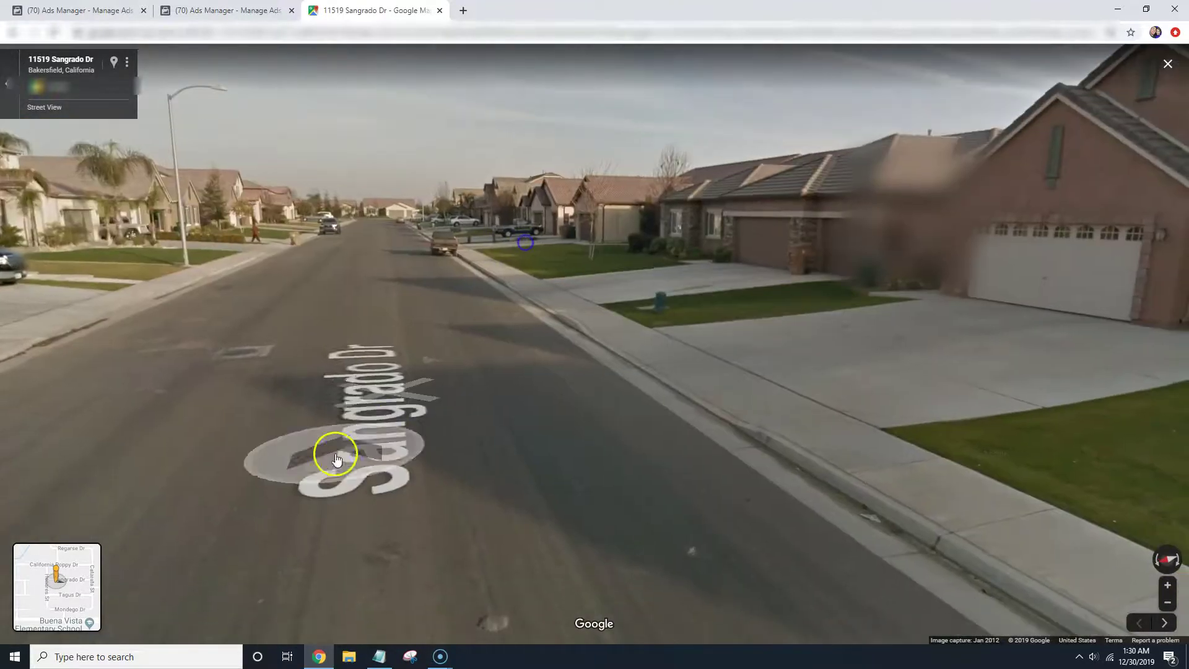
drag(345, 374, 147, 288)
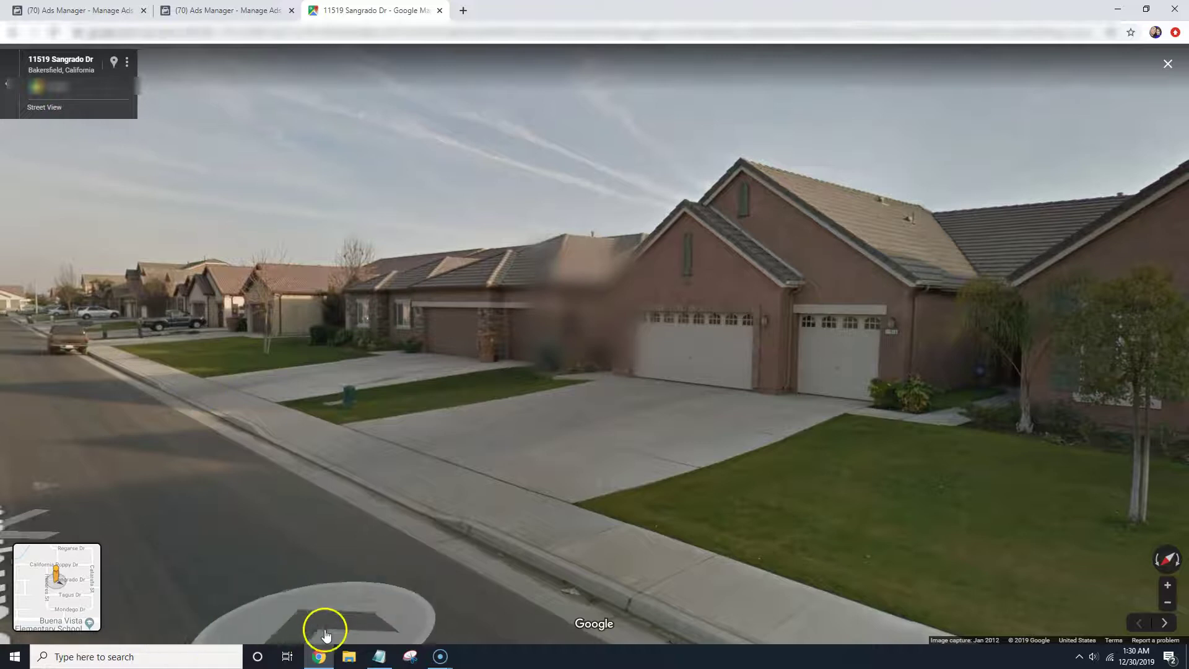
Capture a rectangular snip of the framed house with Snipping Tool, leaving out the address card and the map controls.
click(409, 660)
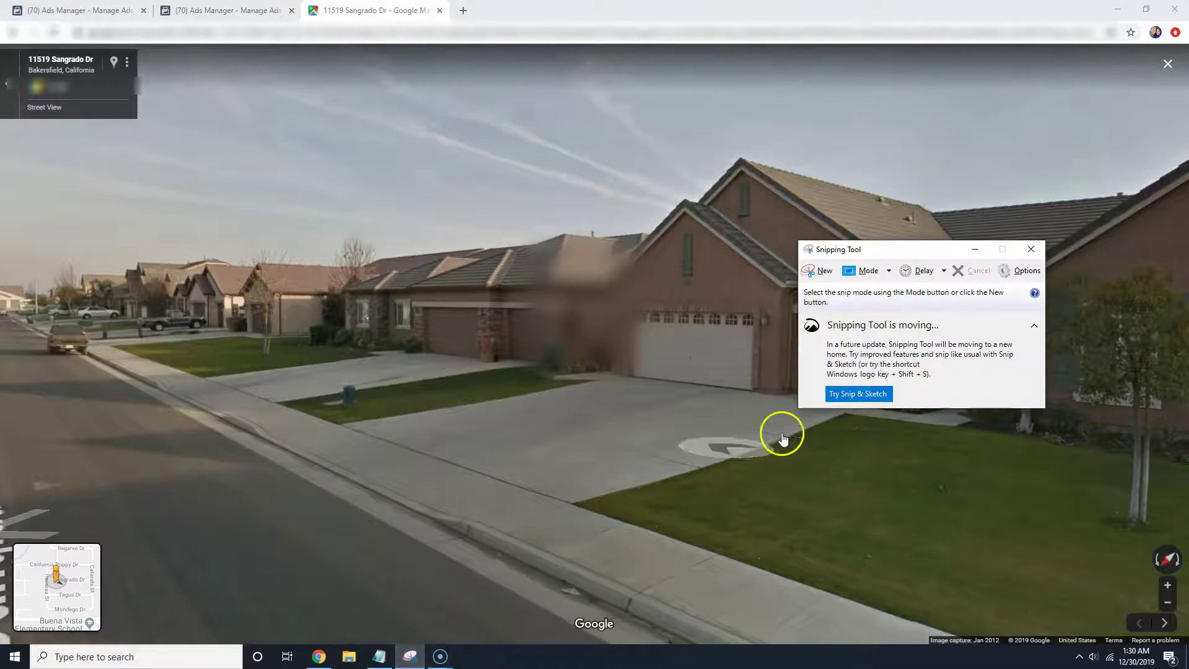
click(818, 271)
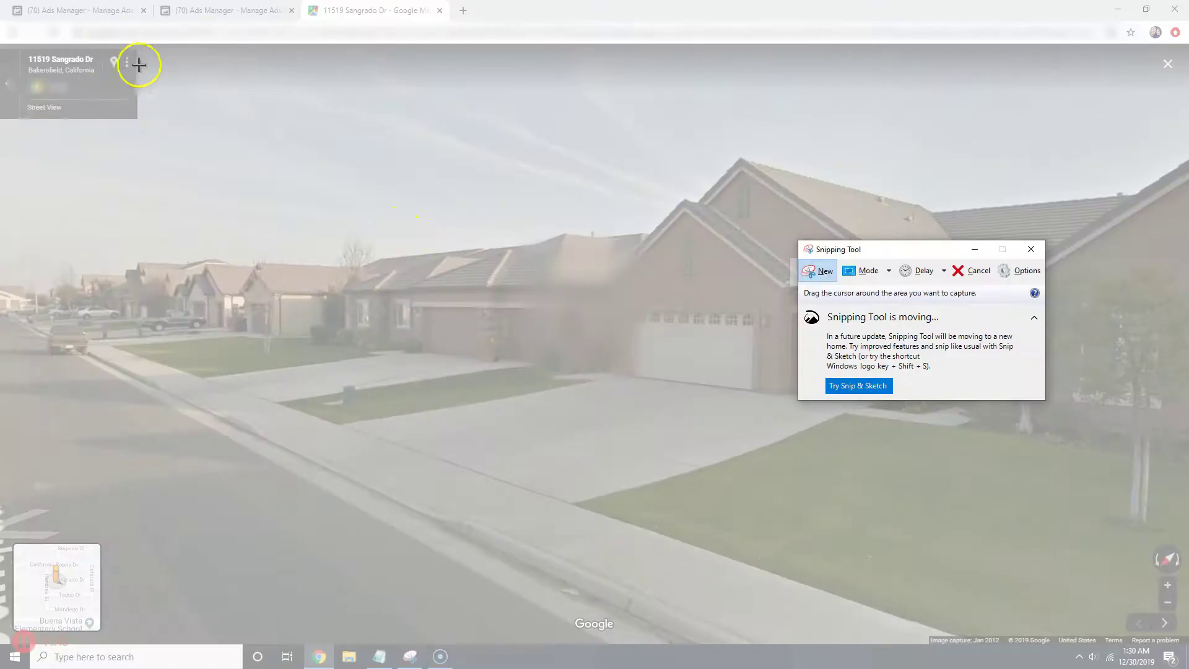
drag(141, 51, 1150, 602)
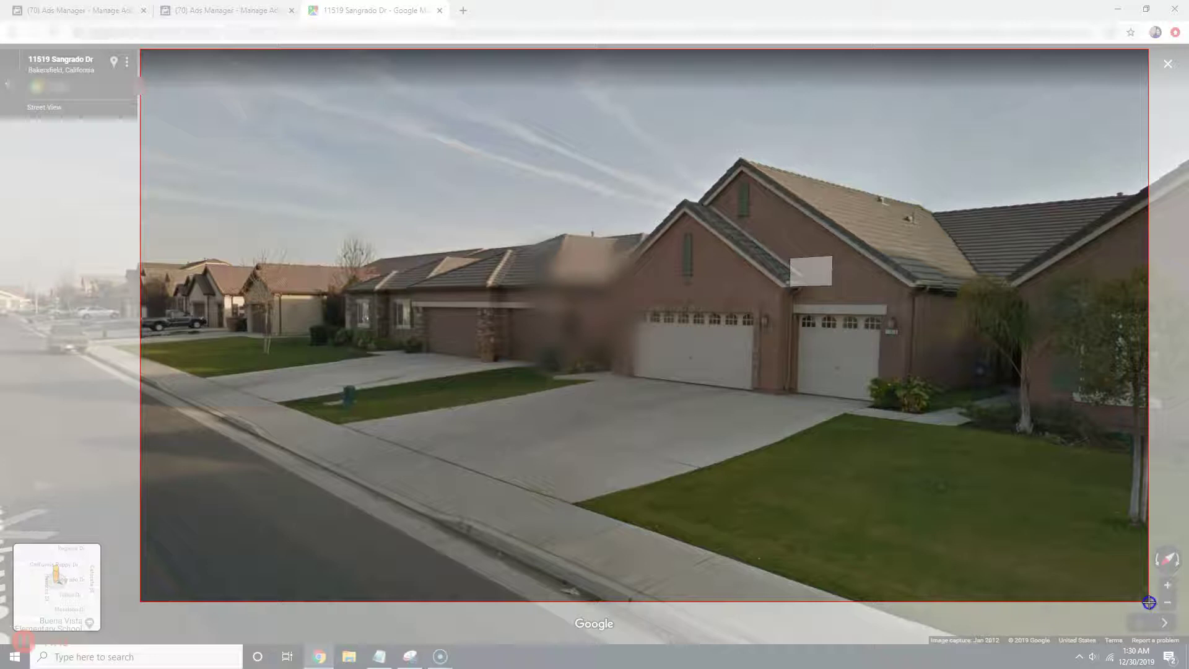
drag(1149, 602, 1150, 603)
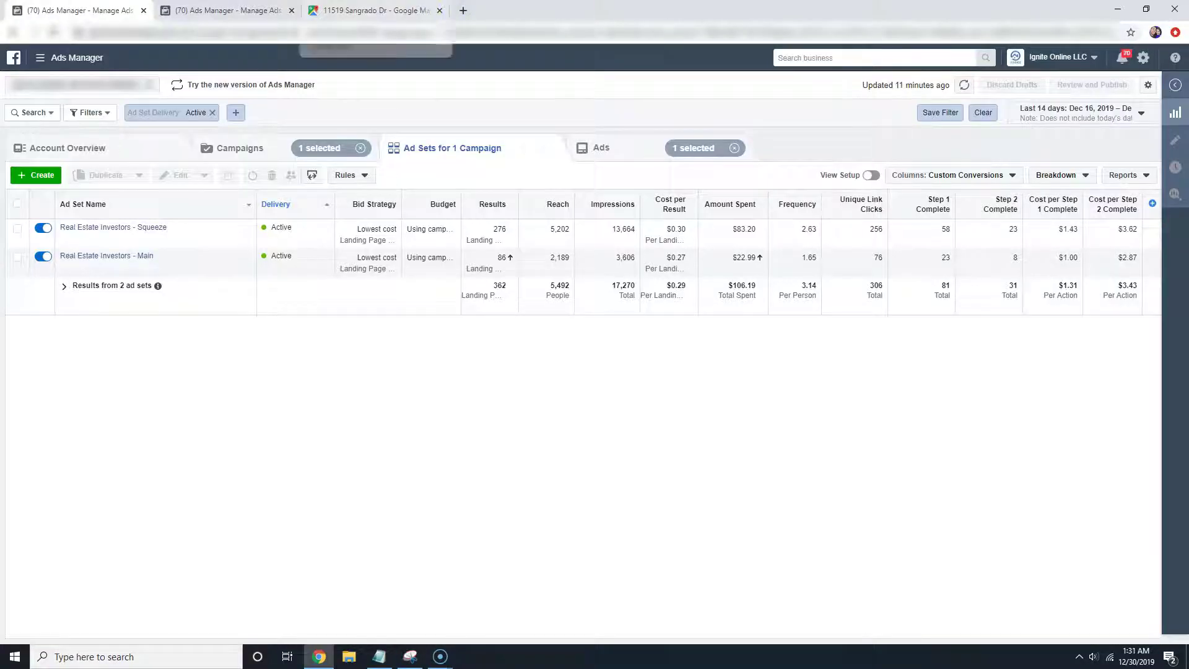
Review the snip against Street View, and move along Sangrado Dr to a clear viewpoint facing the houses and their driveways.
click(372, 10)
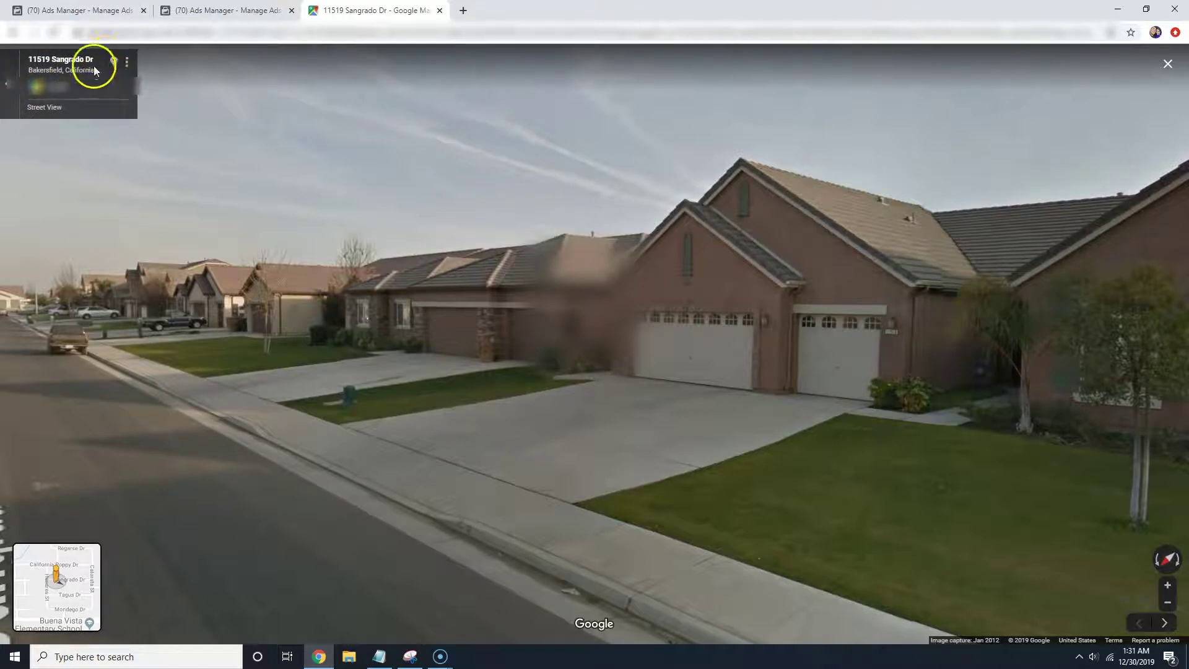
mouse_move(80, 558)
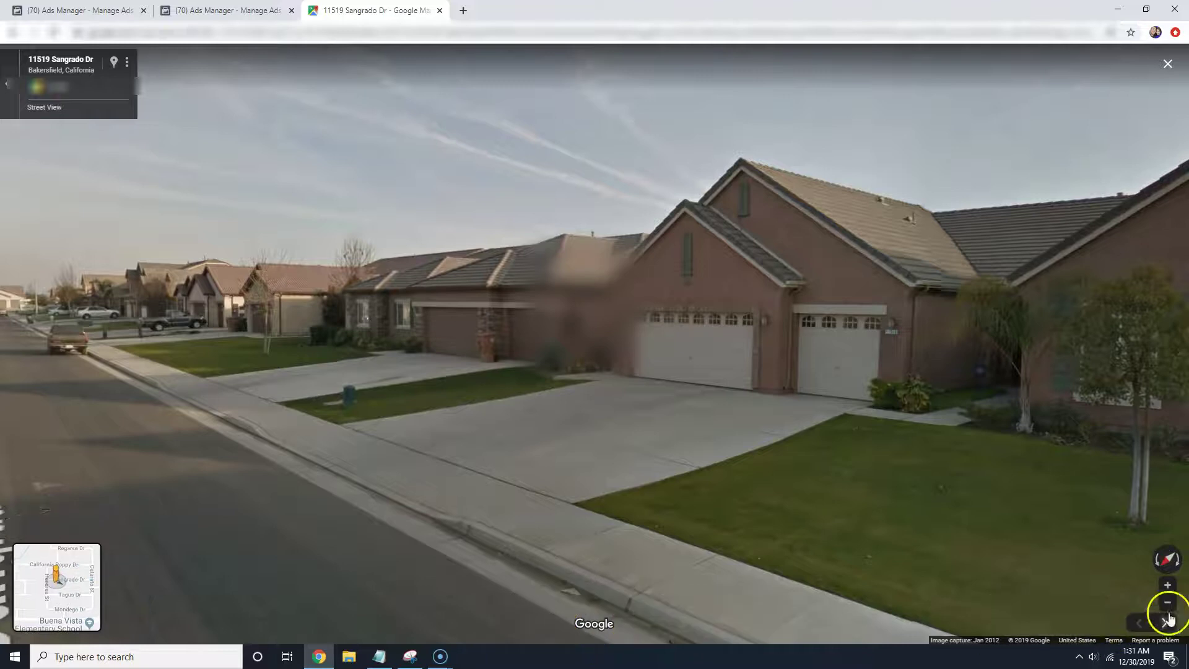
click(411, 658)
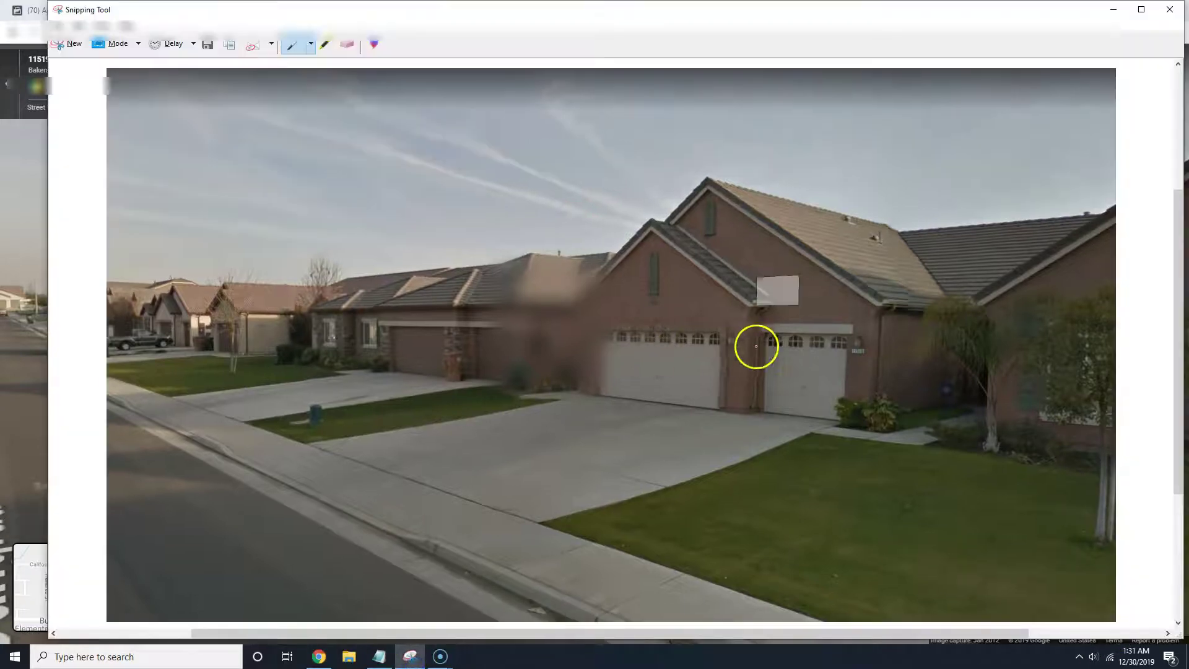
click(14, 178)
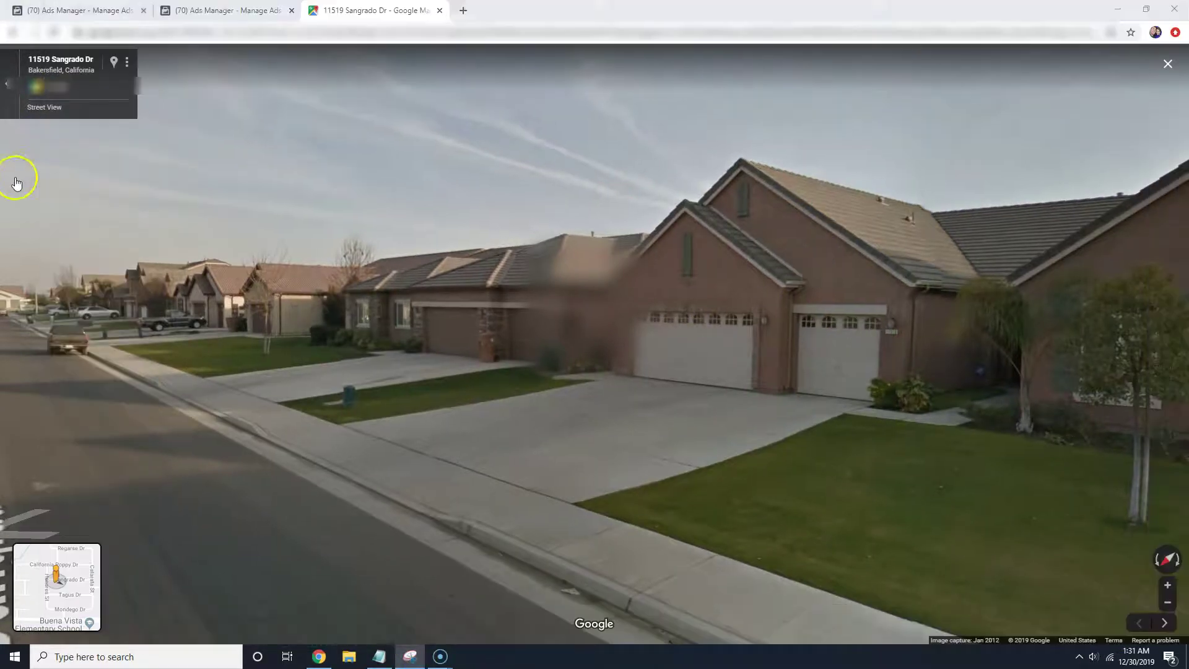
click(698, 321)
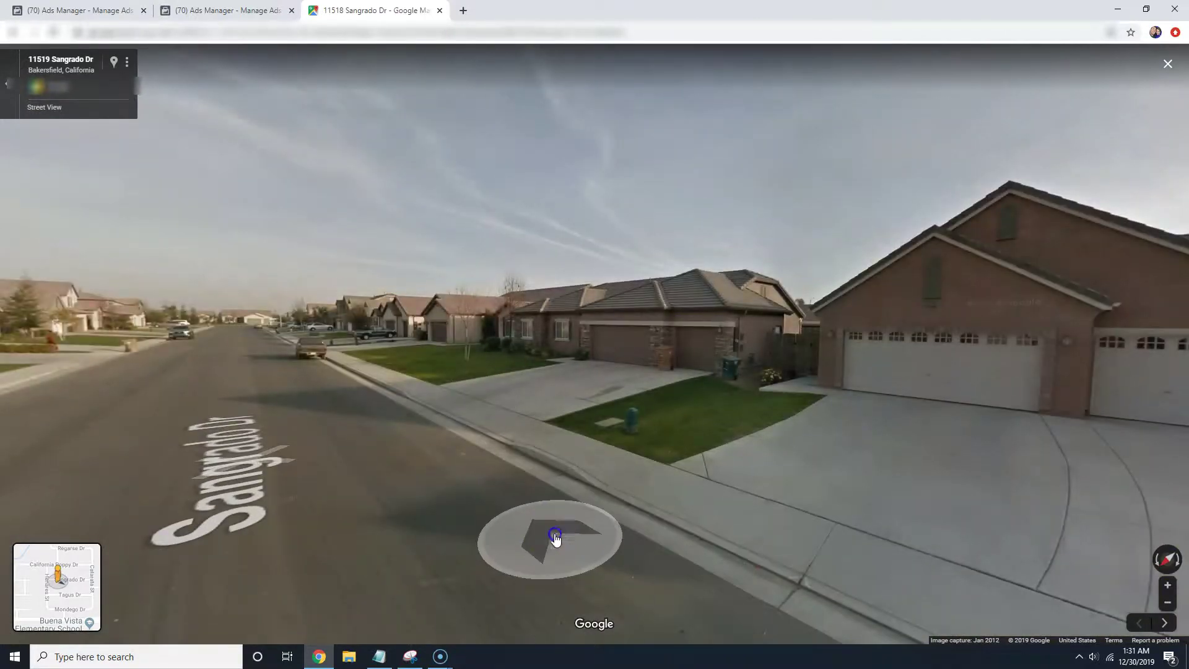
click(555, 539)
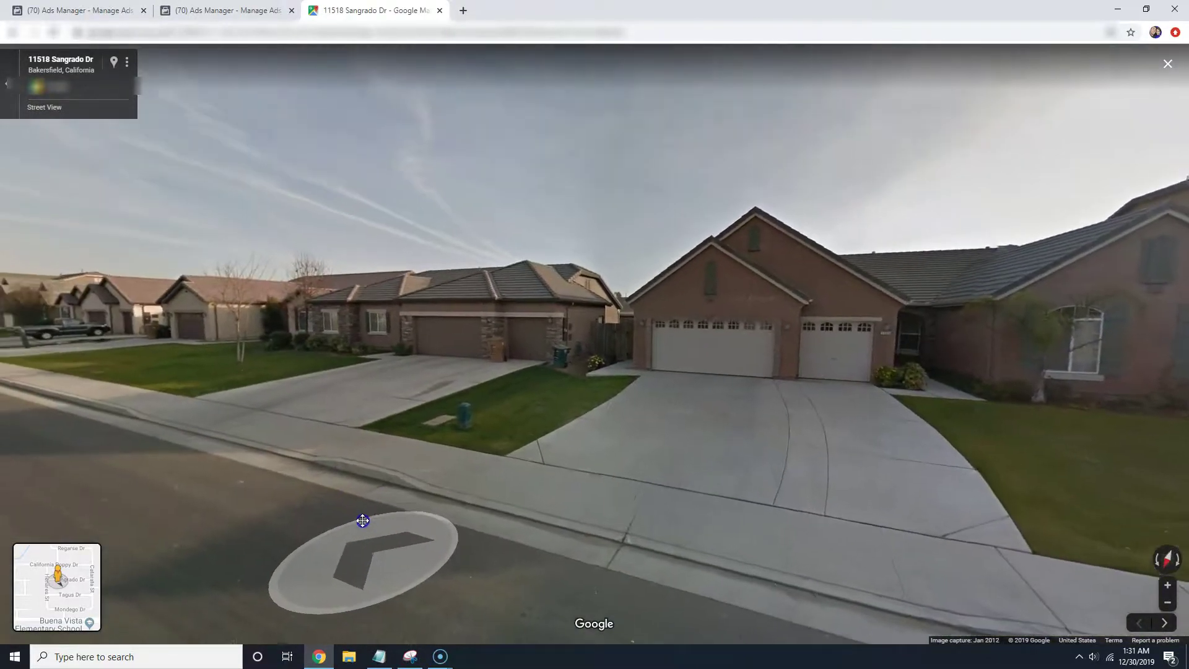
click(387, 530)
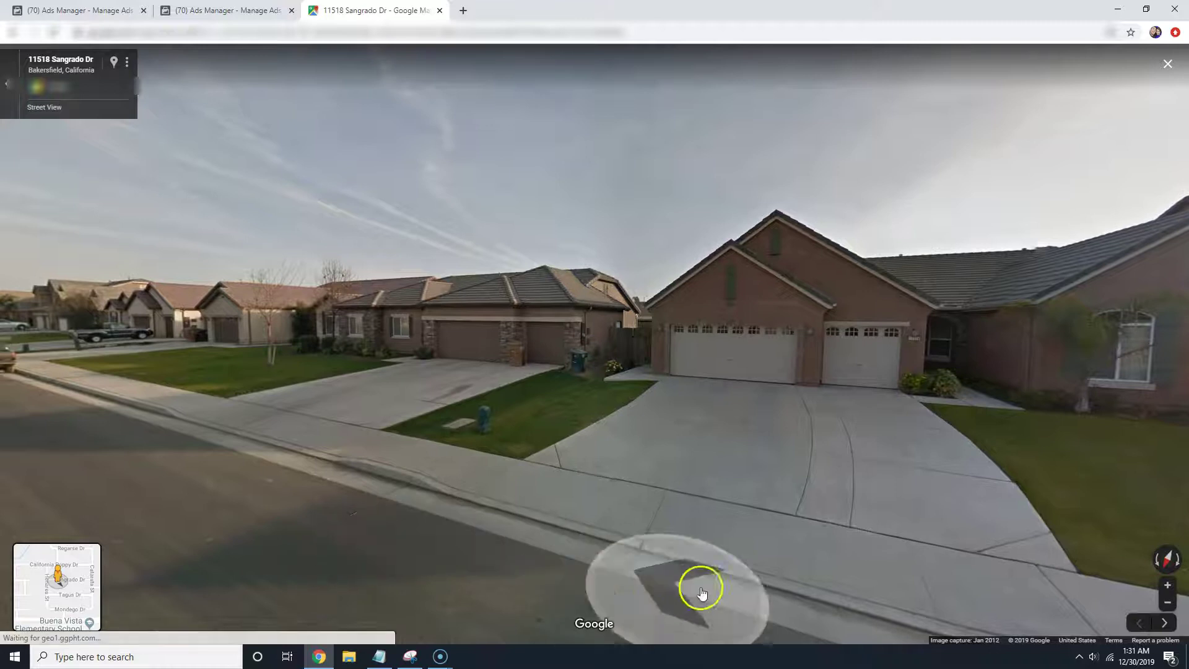
Capture a new snip of the Street View houses and save it as the PNG "Local Bakersfield Houses" in Pictures.
click(410, 657)
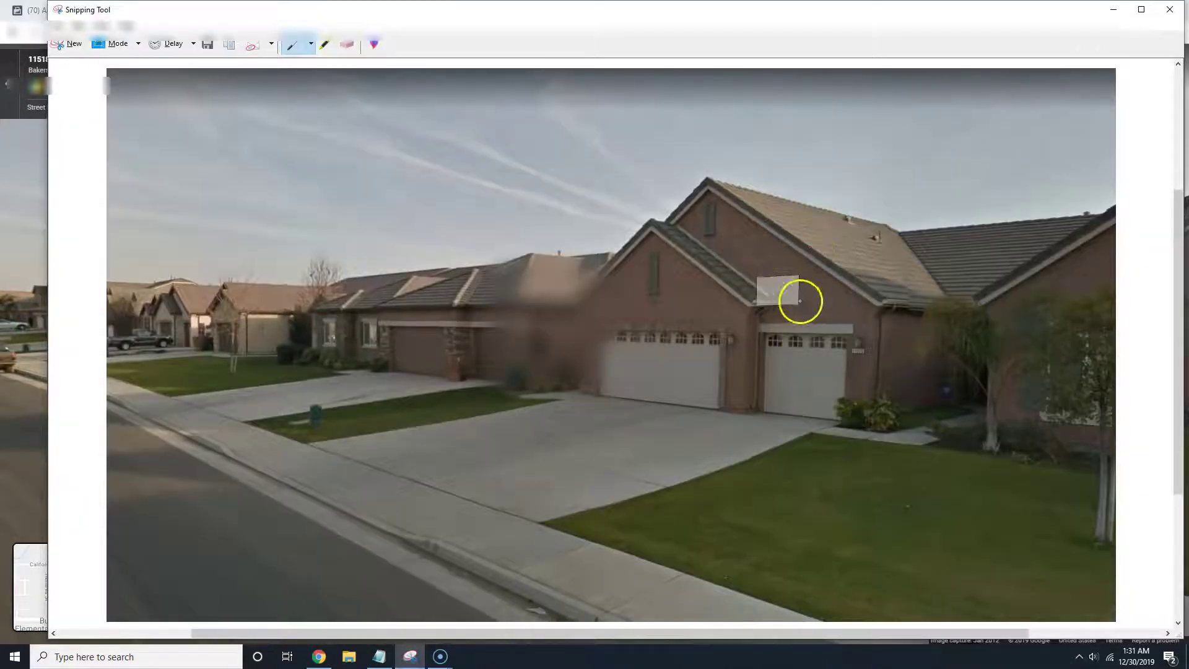
click(68, 34)
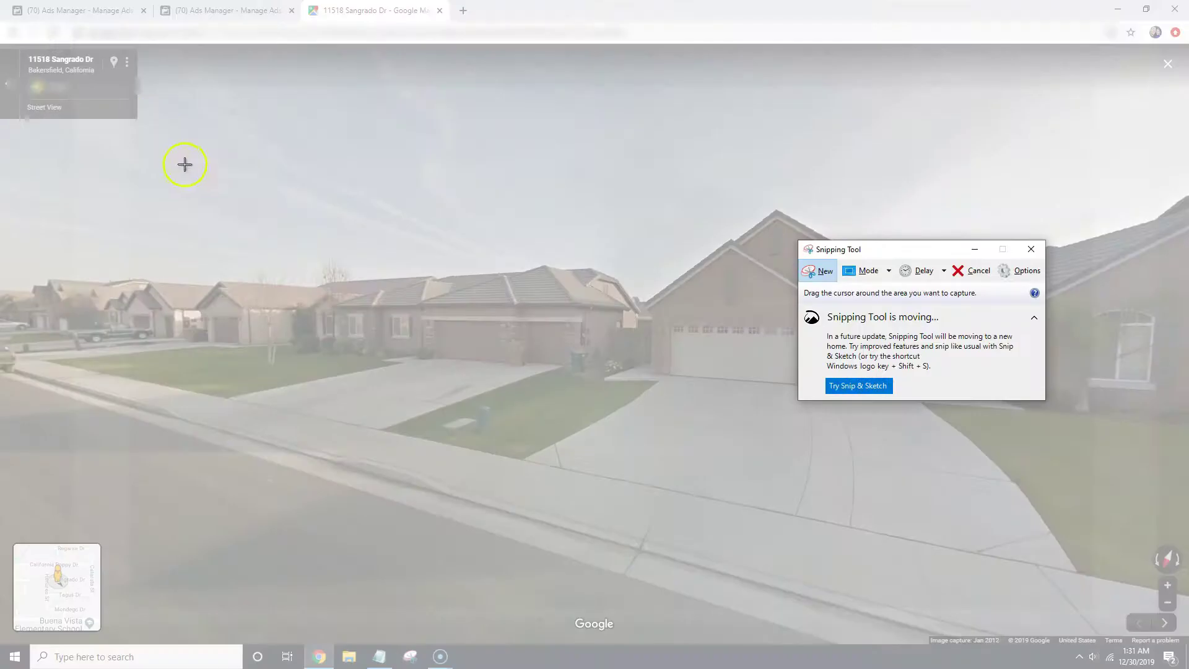
drag(147, 56, 1109, 623)
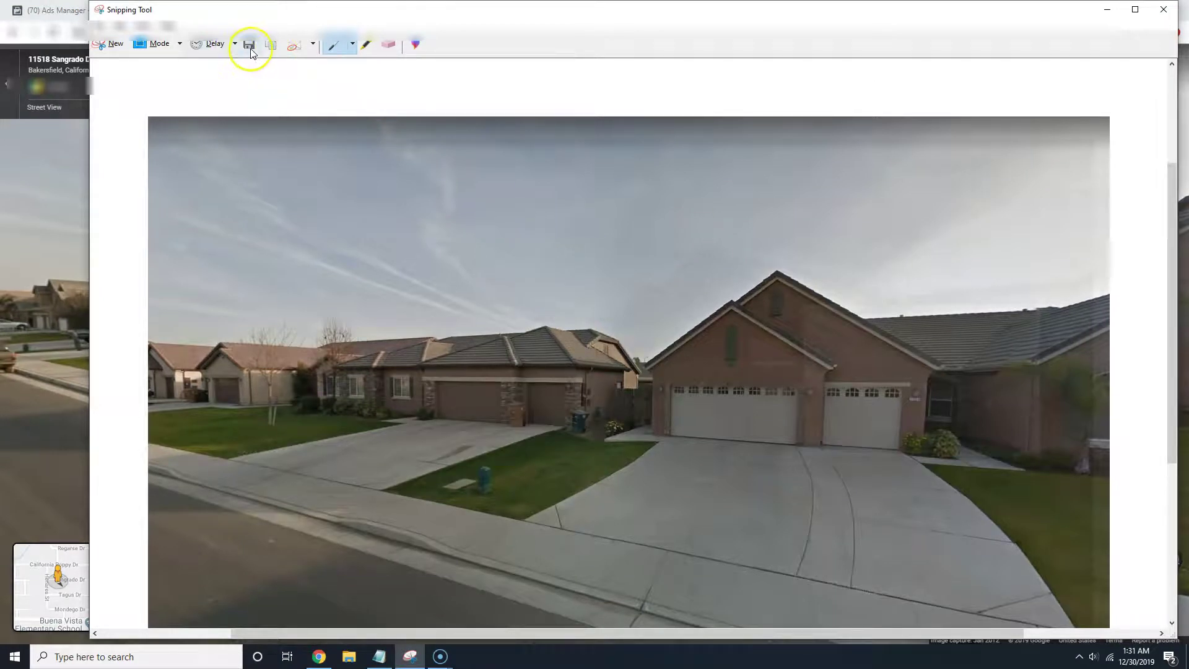
click(251, 50)
text(Local Bakersfie)
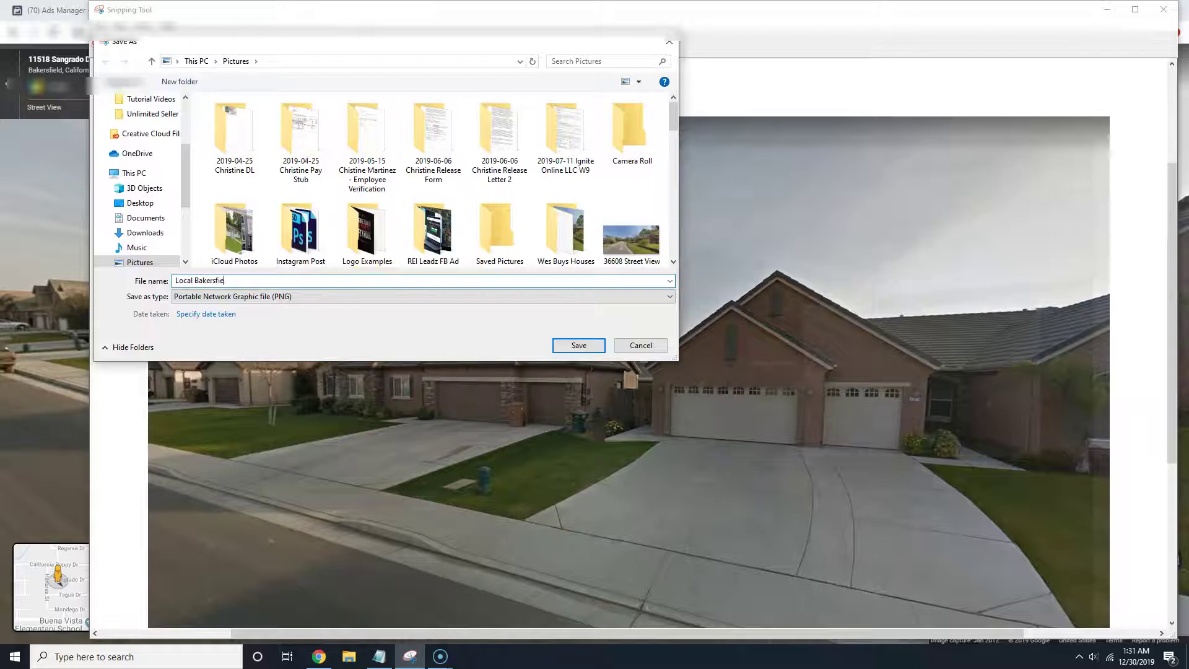
text(ld Houses)
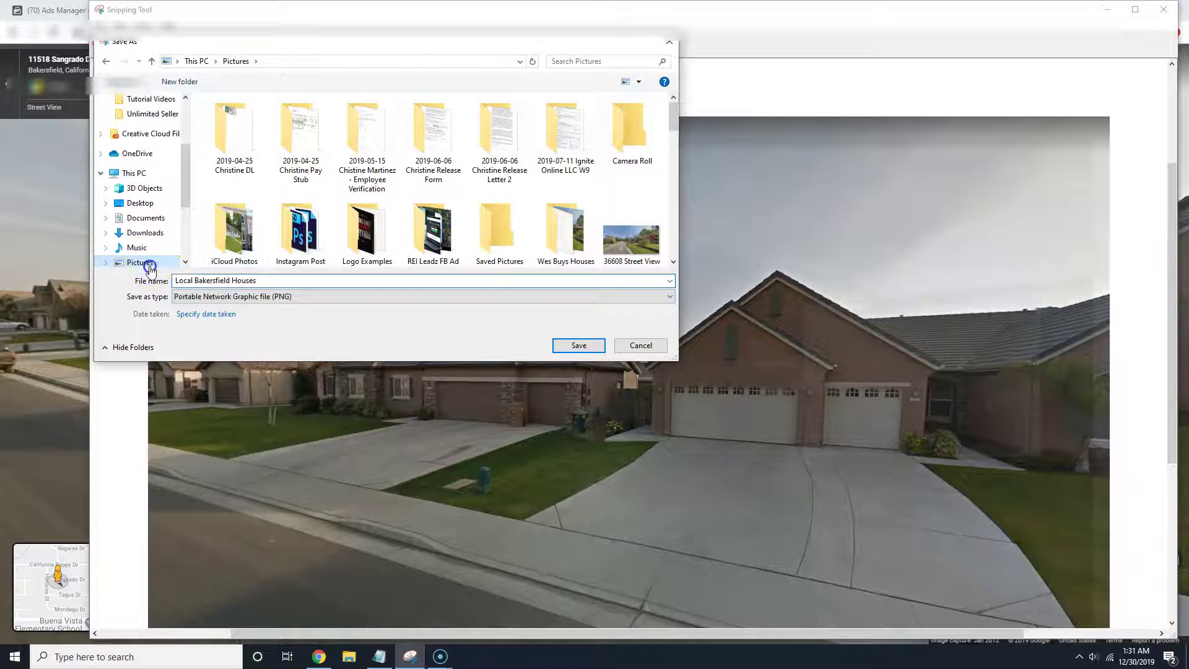
click(578, 345)
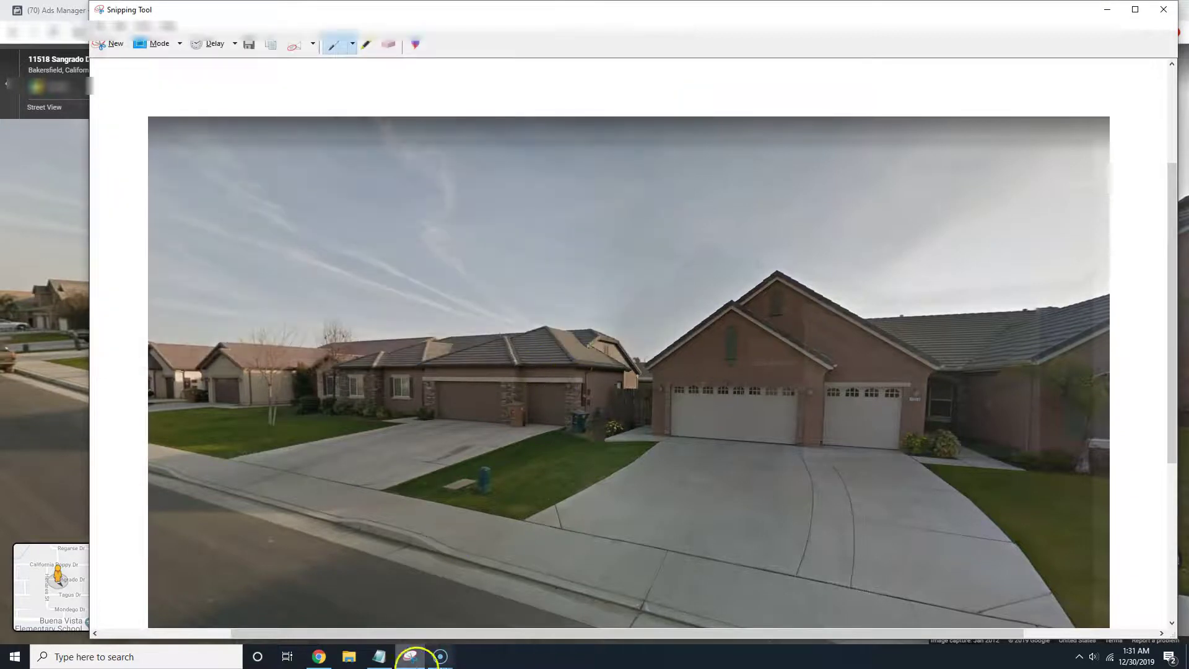
Switch back to the Local House #1 ad in Ads Manager and clear its current media image.
click(411, 657)
click(229, 10)
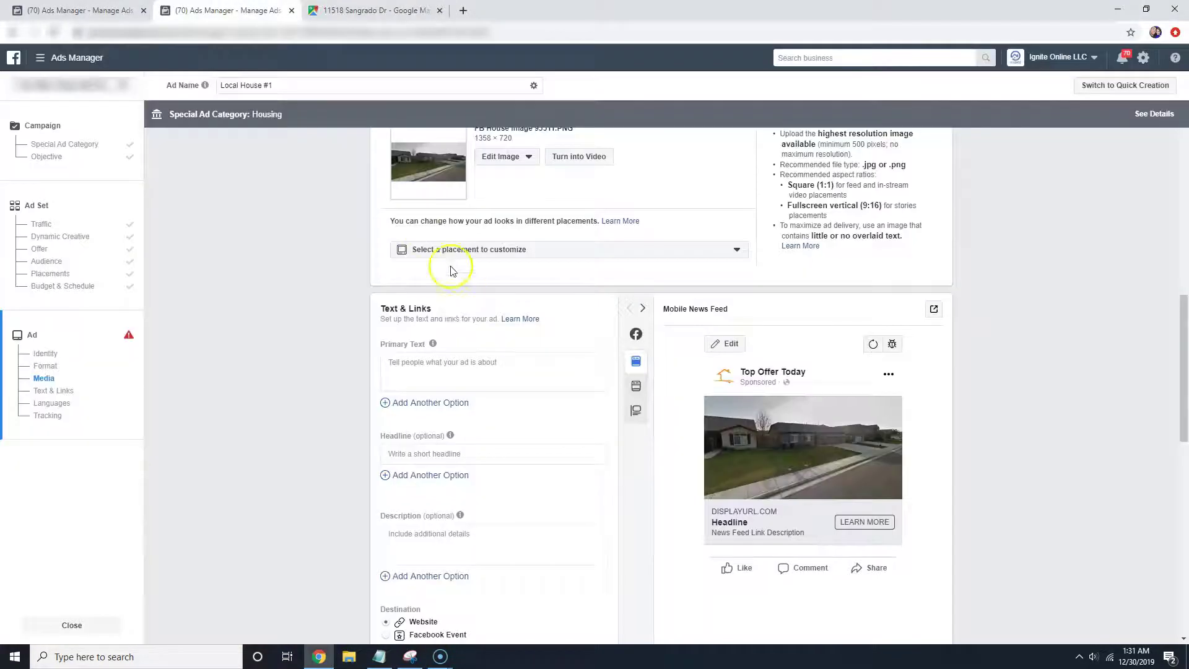
scroll(500, 251, up, 2)
click(516, 284)
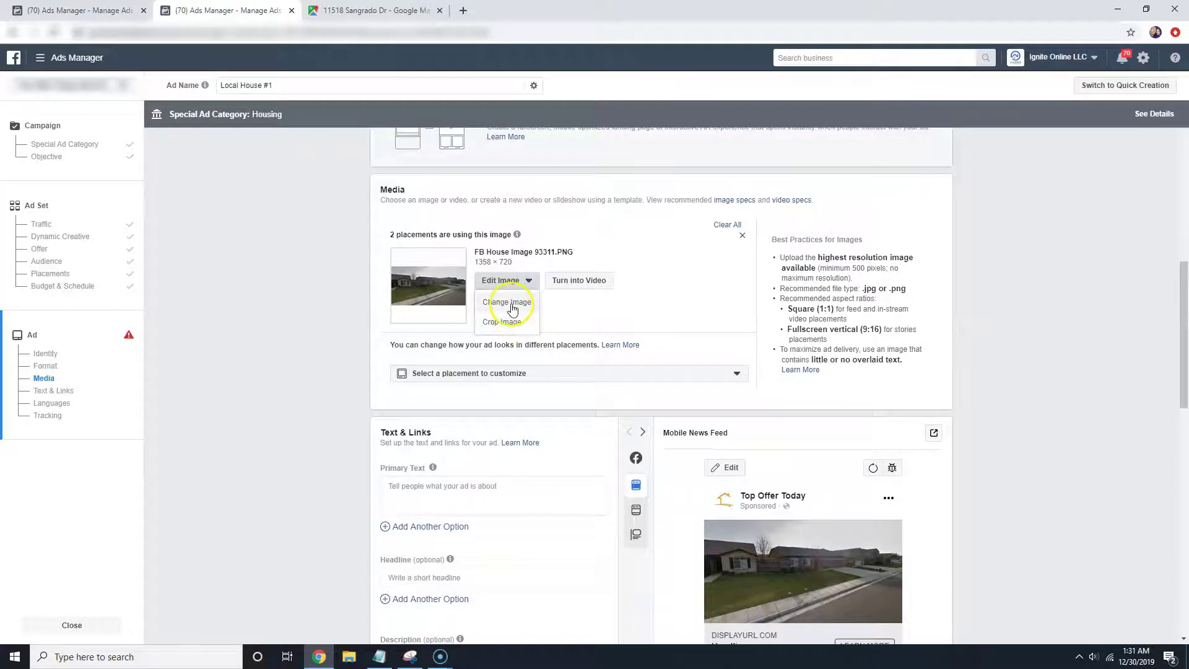
click(721, 225)
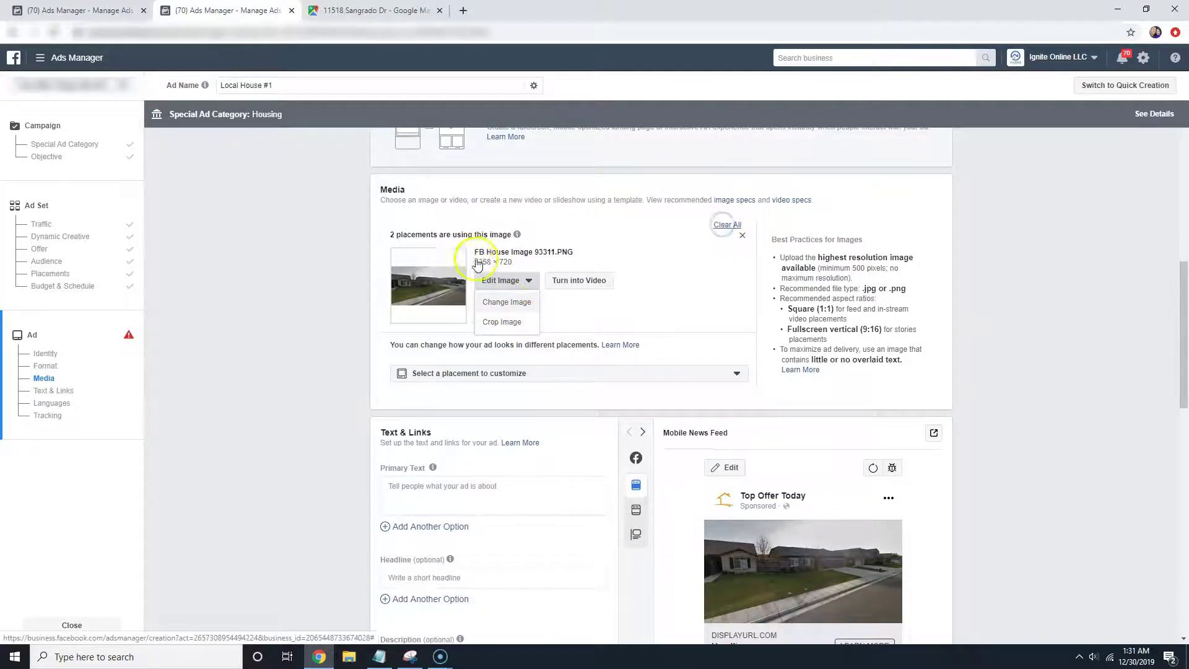
click(725, 225)
Add an image to the ad's media by uploading "Local Bakersfield Houses" from the Pictures folder.
click(431, 232)
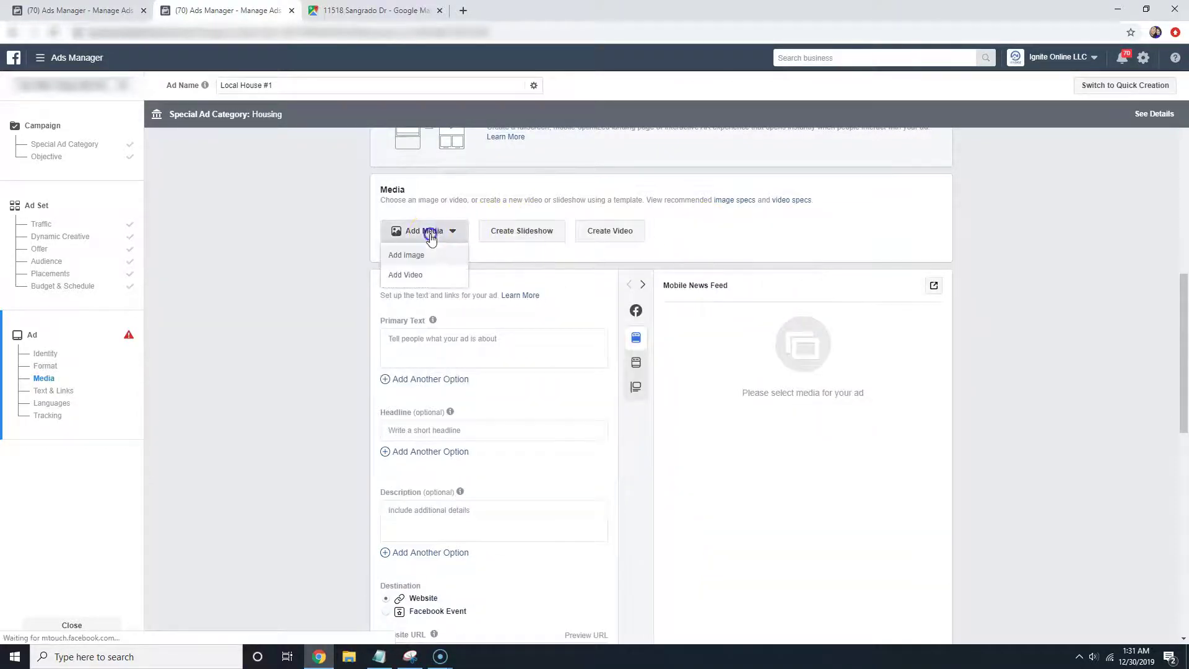
click(419, 261)
click(432, 139)
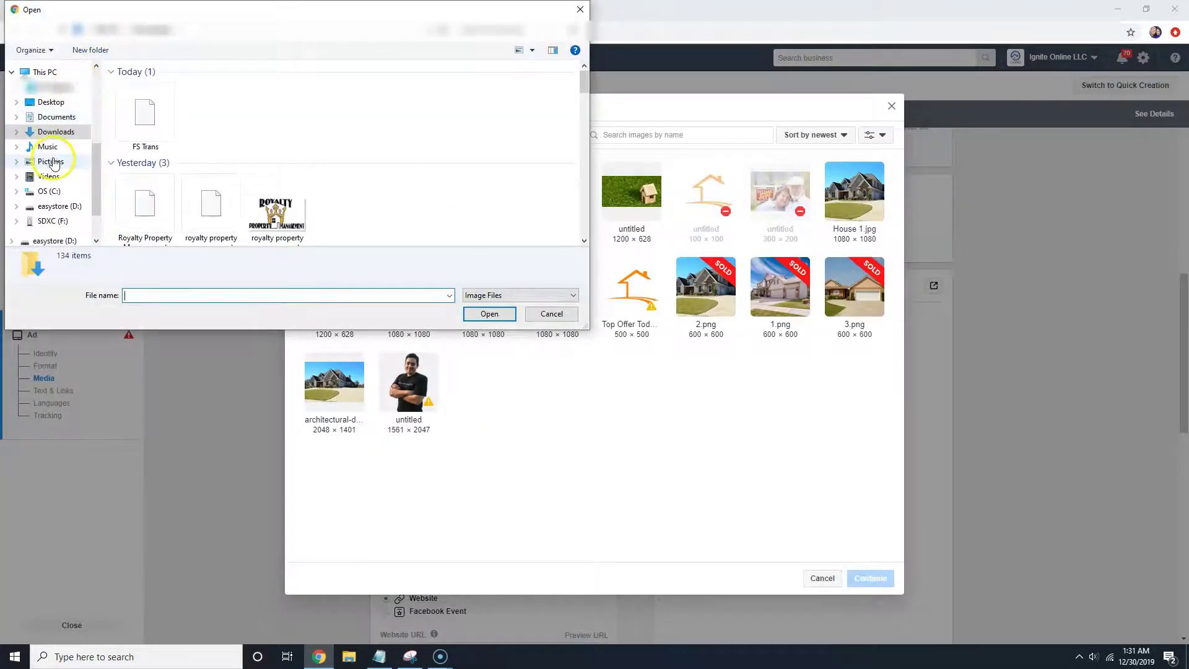
click(53, 162)
scroll(396, 170, down, 5)
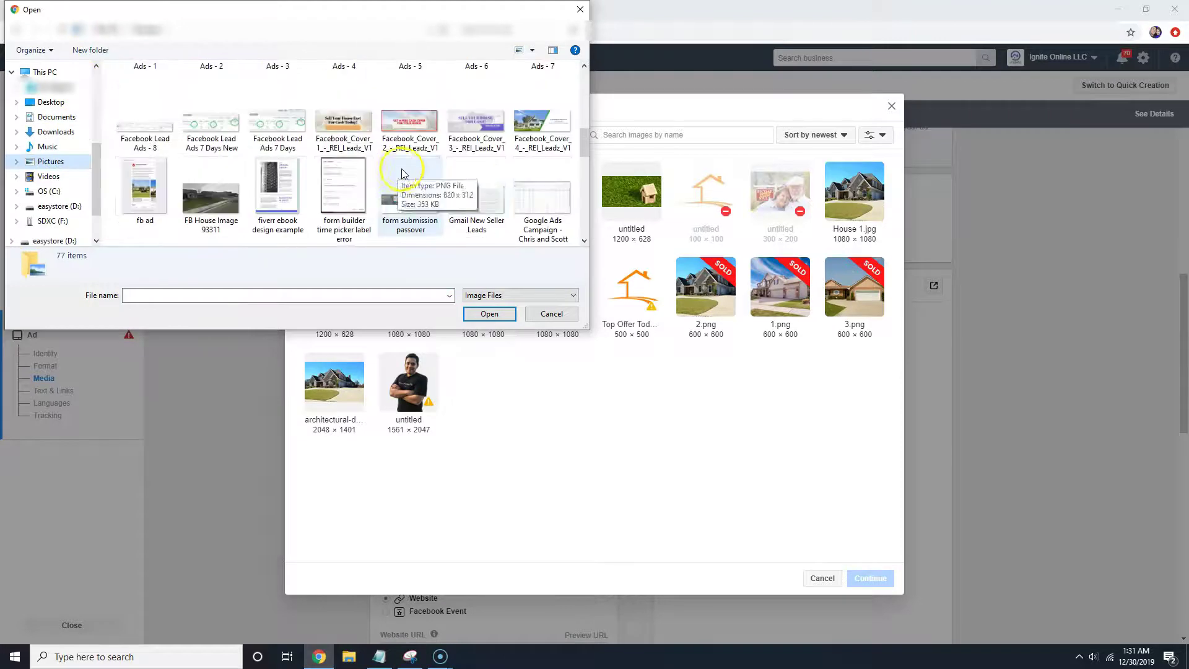
scroll(408, 176, down, 5)
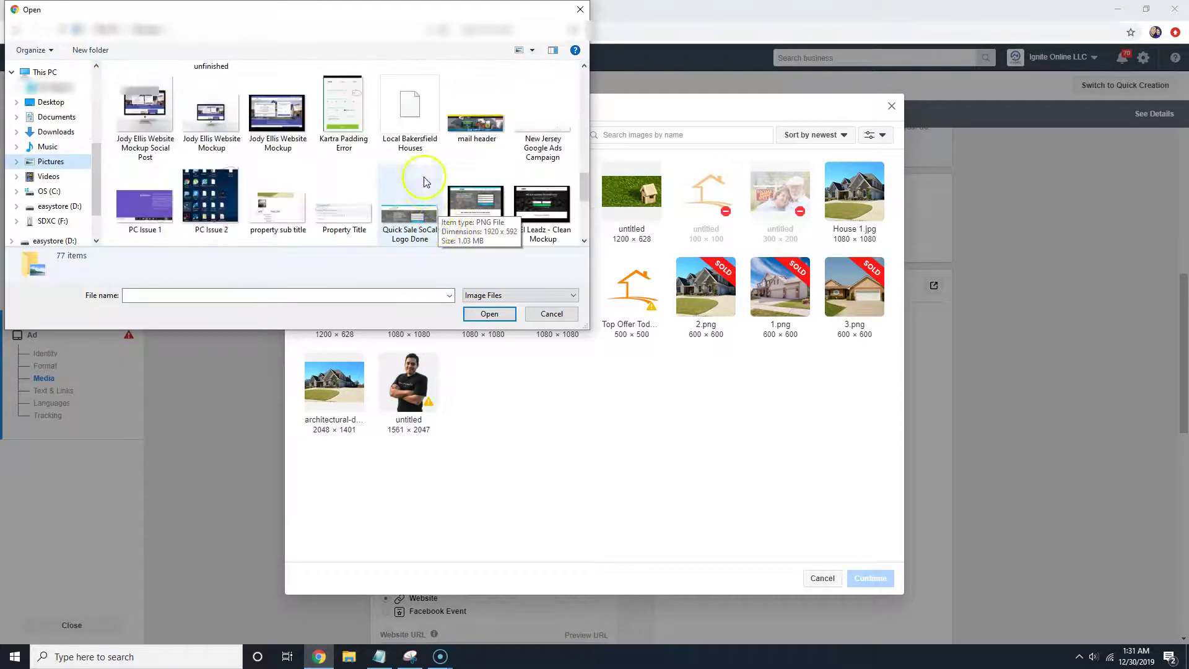
double_click(410, 112)
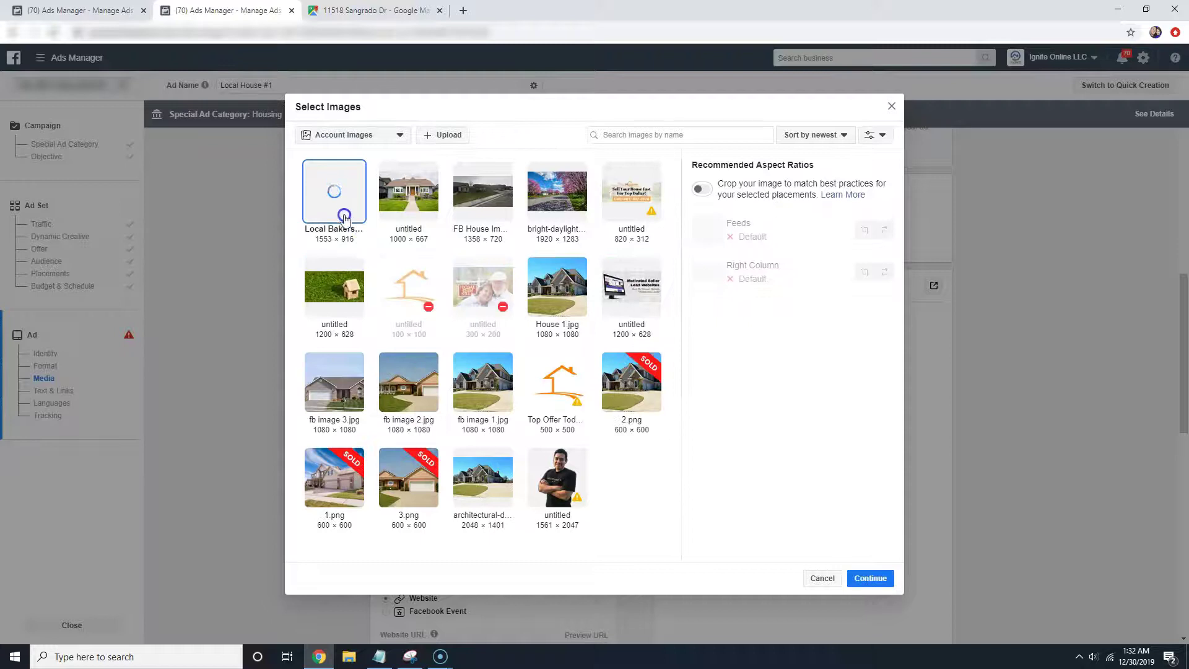
Confirm "Local Bakersfield Houses" as the ad's image and check how it looks in the Mobile News Feed preview.
click(870, 579)
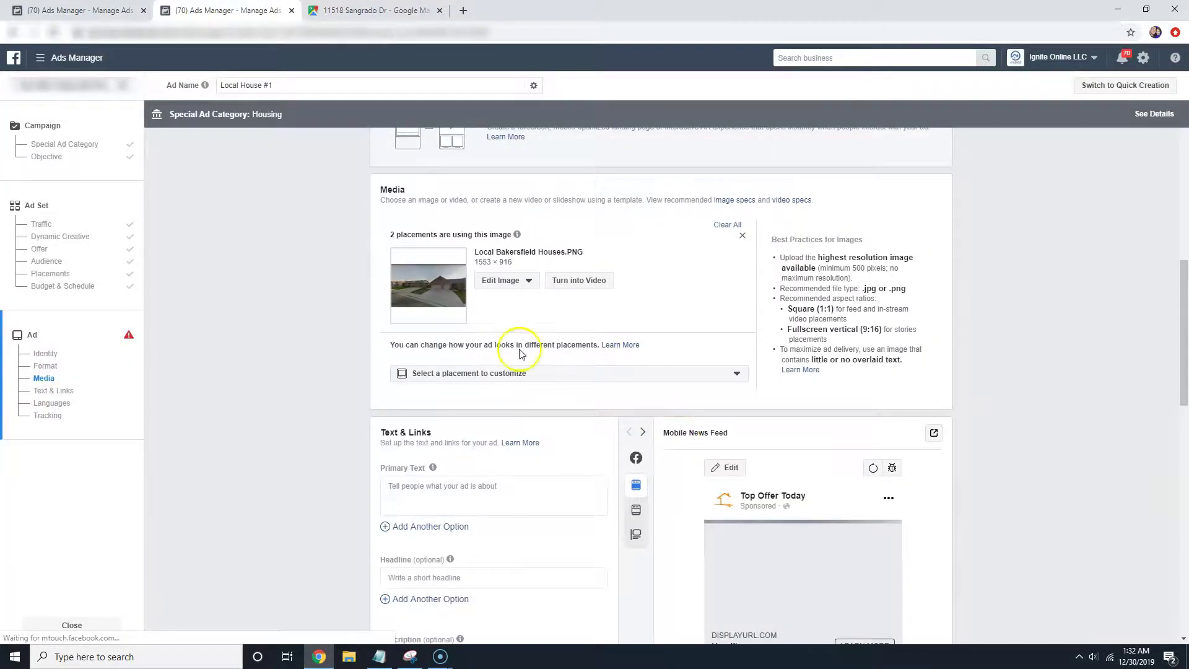
scroll(519, 354, down, 3)
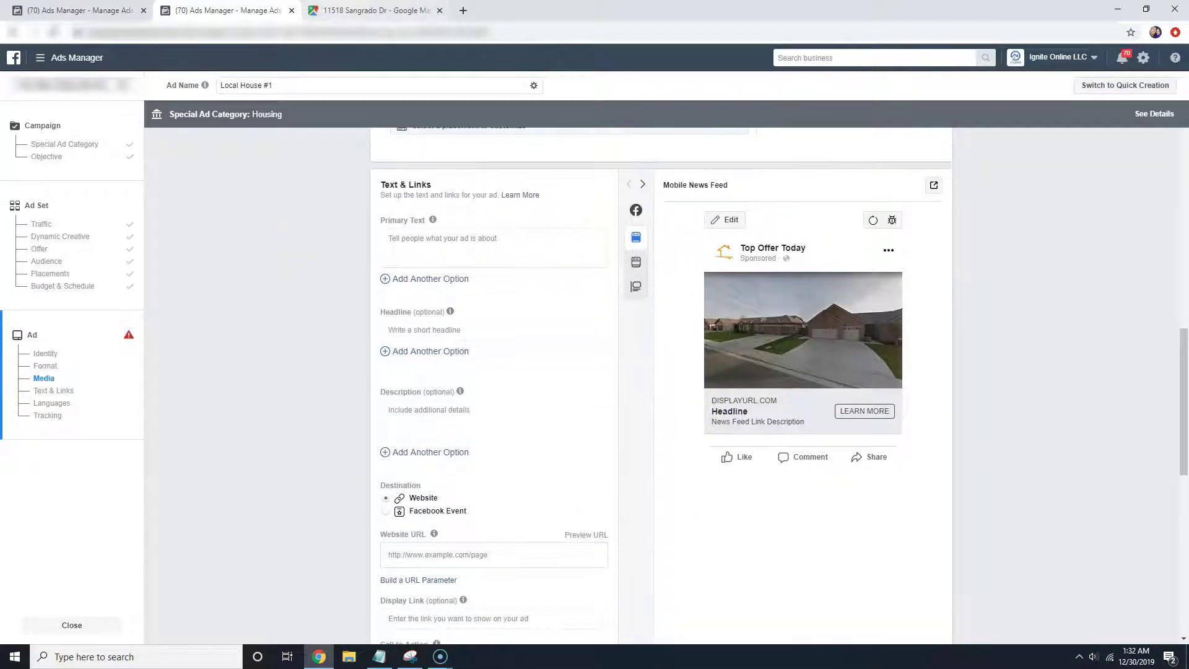
click(371, 10)
click(223, 10)
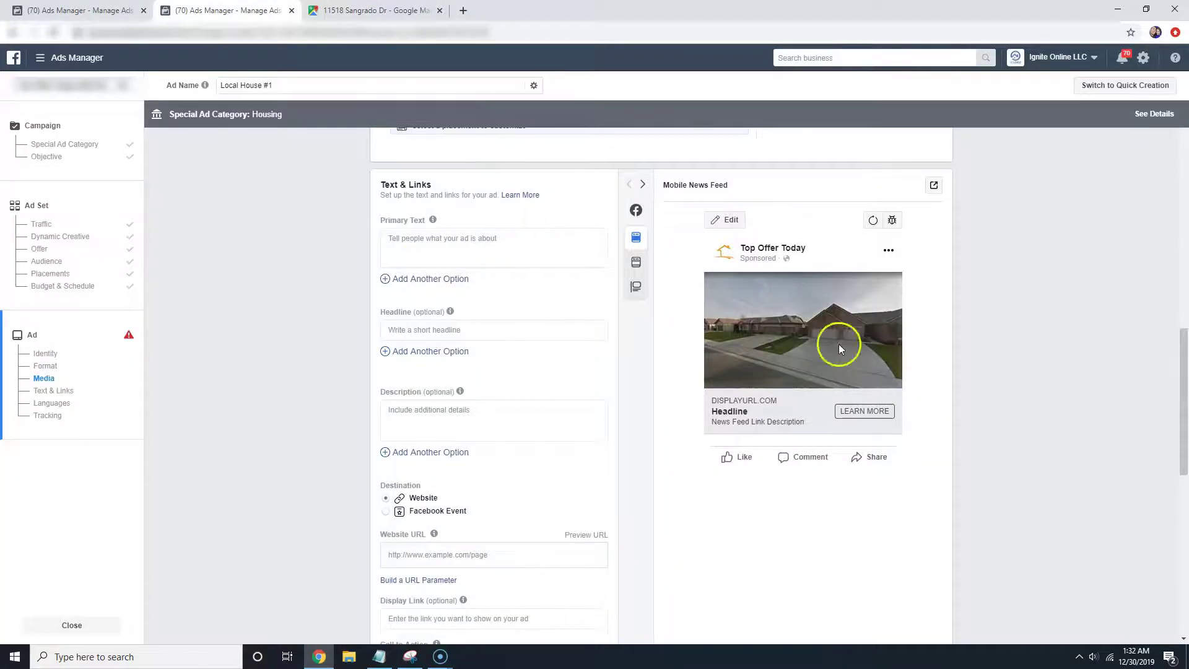
scroll(709, 397, down, 2)
scroll(659, 457, up, 6)
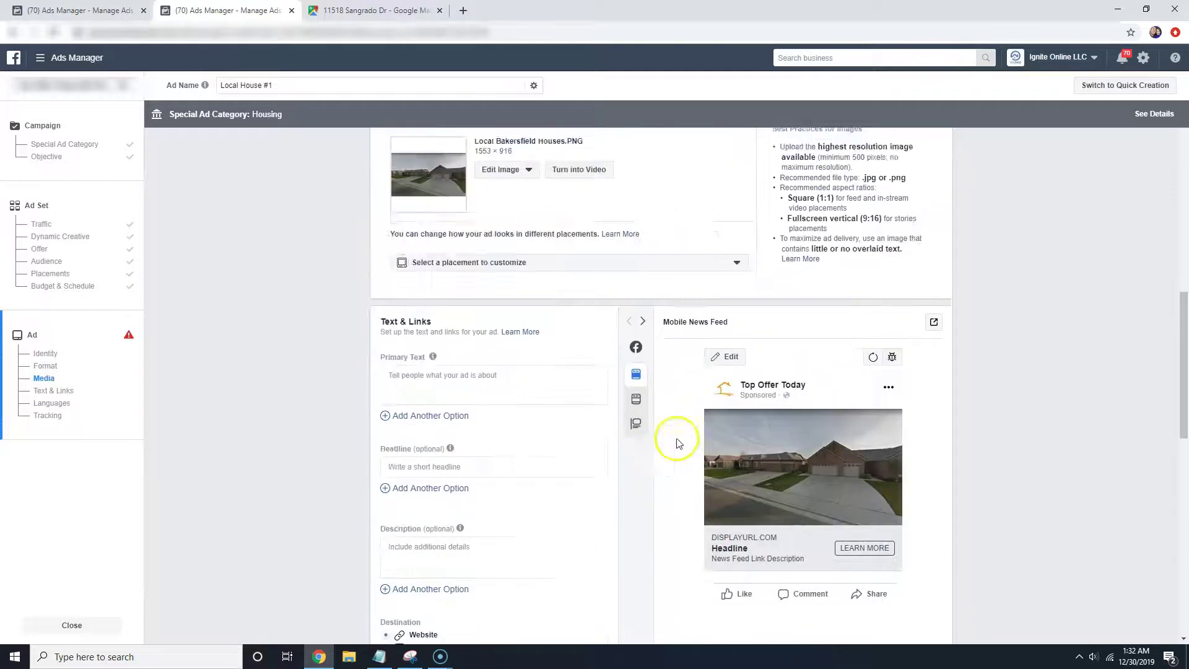
scroll(712, 427, down, 3)
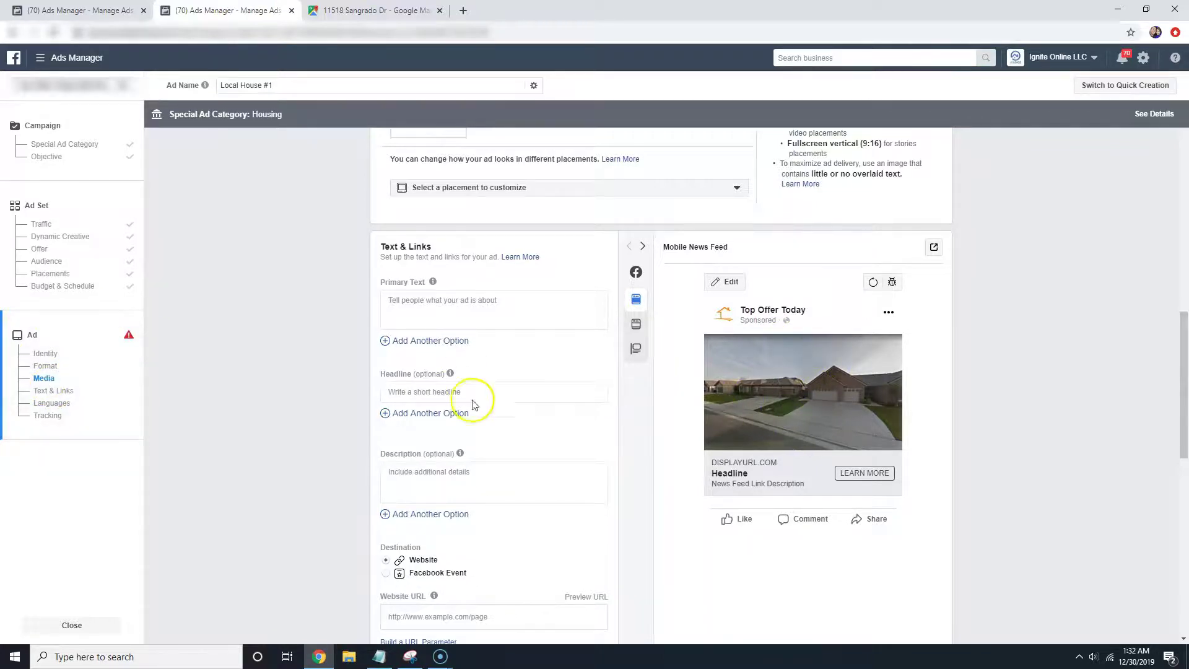
scroll(473, 403, up, 6)
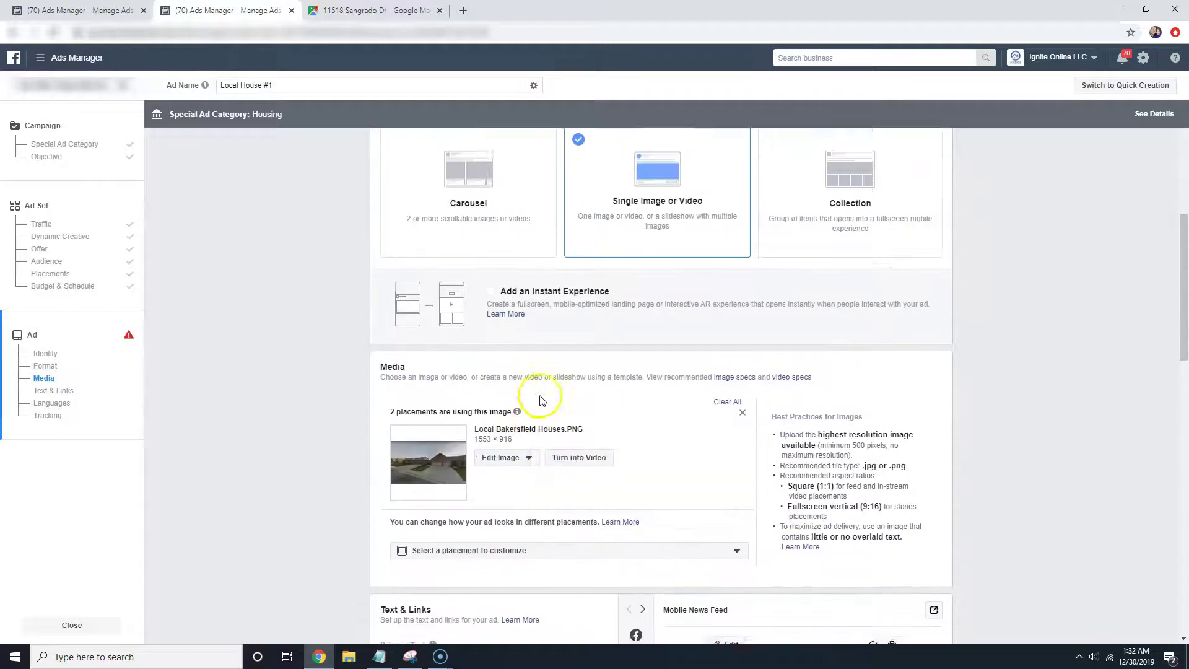
scroll(471, 415, down, 6)
scroll(483, 371, up, 4)
scroll(518, 502, down, 4)
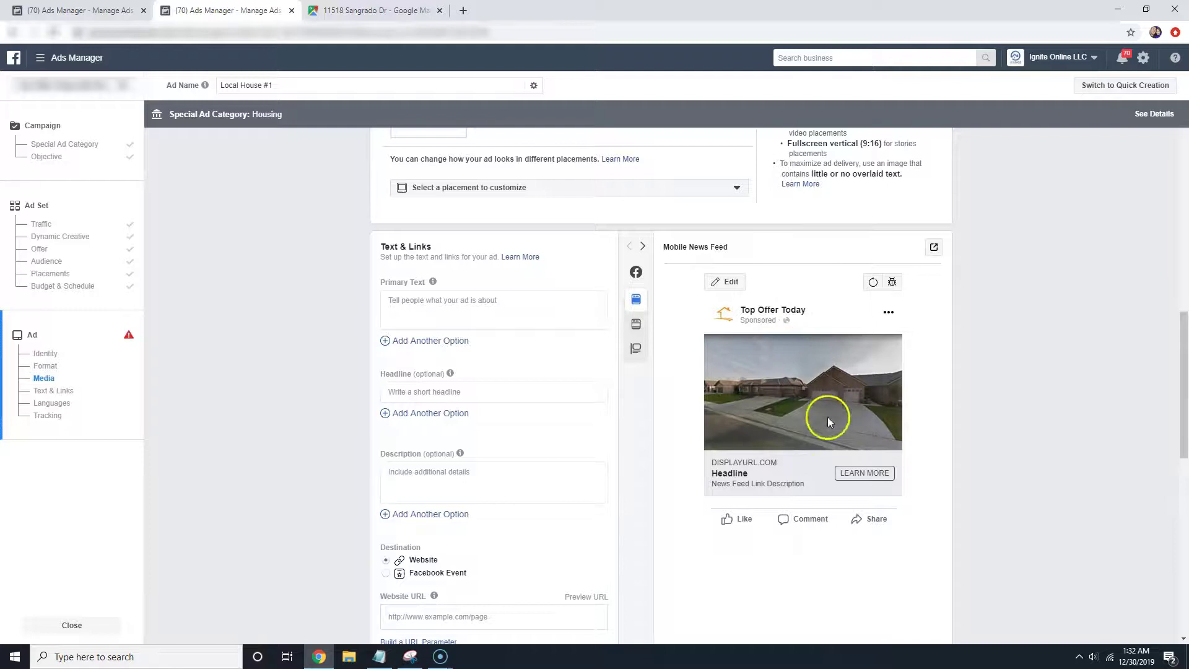
Copy the first three paragraphs of ad copy from Notepad and paste them into the ad's primary text.
click(379, 657)
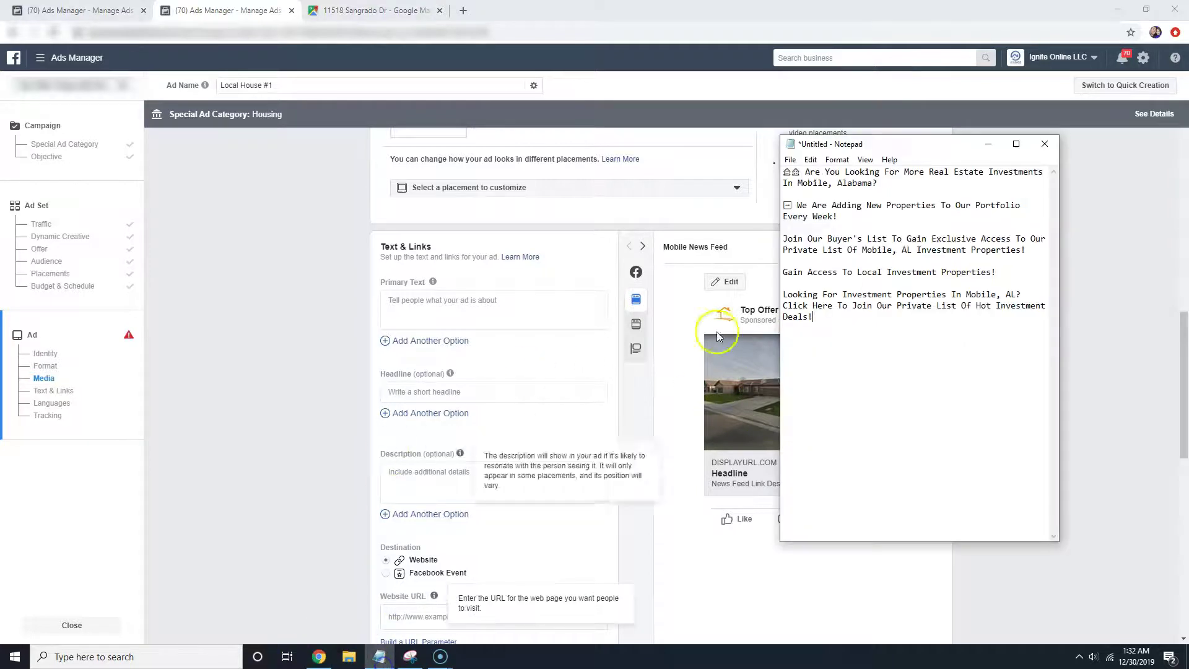
drag(1027, 250, 780, 165)
right_click(839, 216)
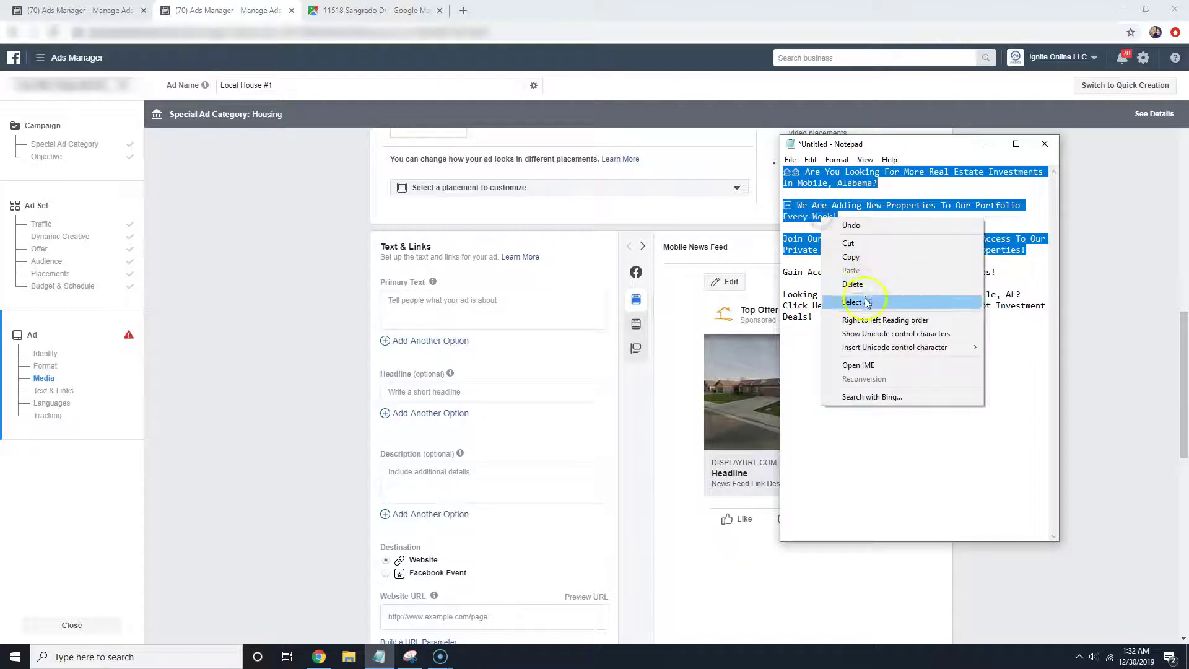
click(868, 261)
click(500, 370)
click(467, 310)
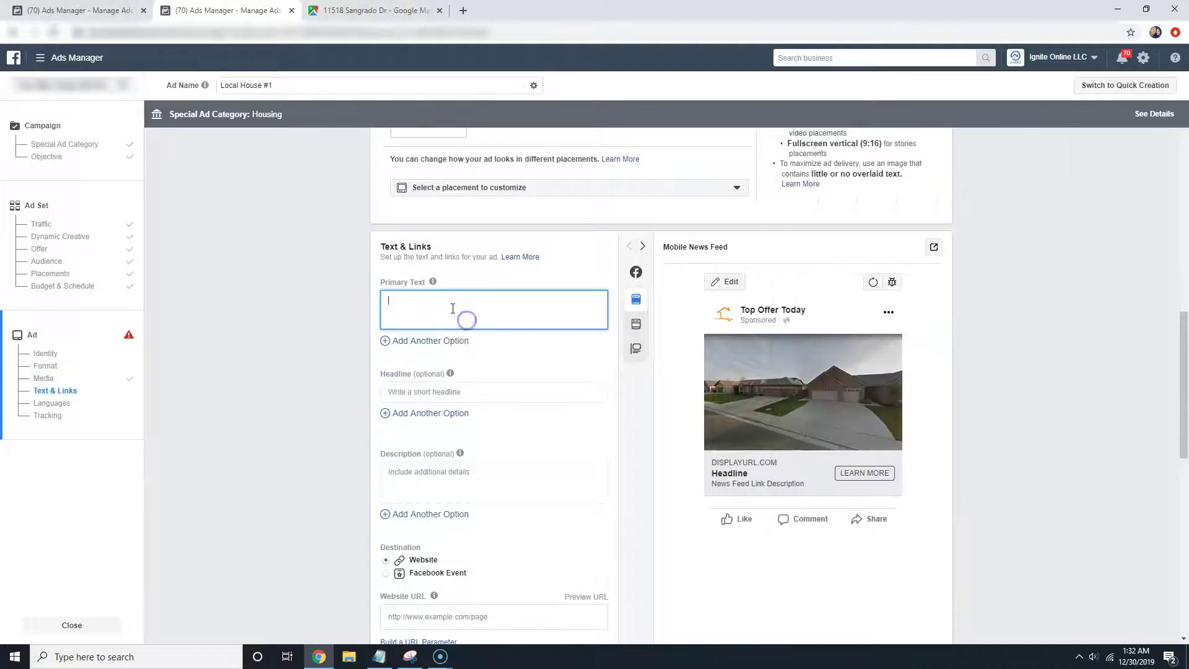
key(ctrl+v)
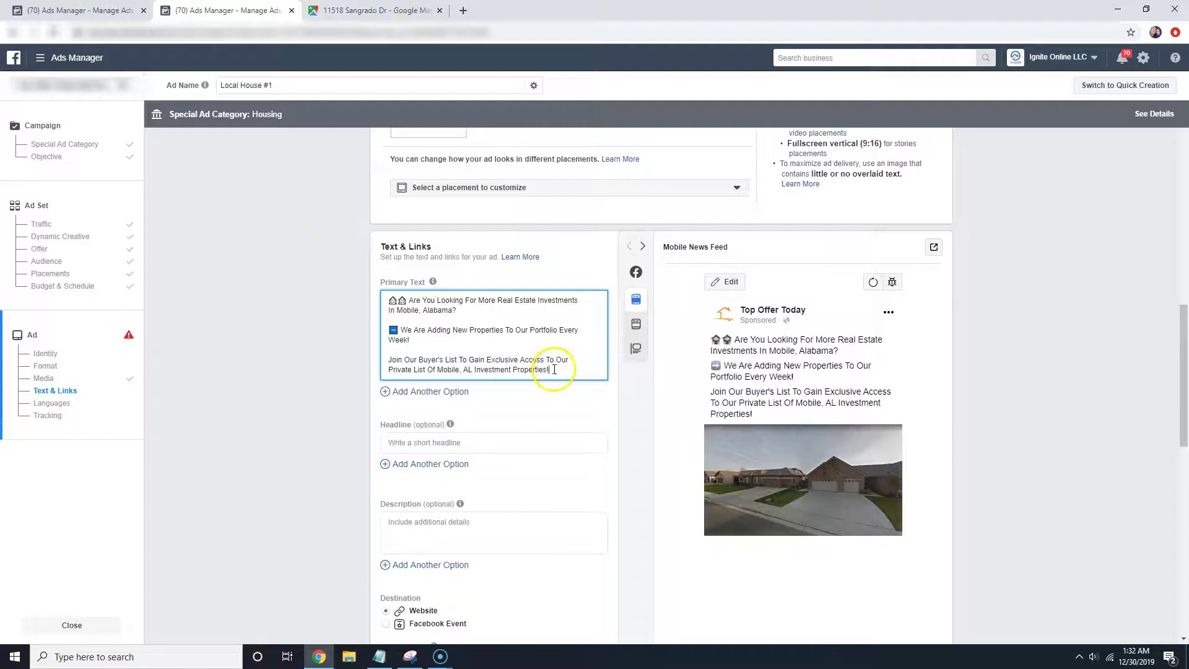
In the primary text, replace "Mobile, Alabama" with "Bakersfield, CA" and "Mobile, AL" with "Bakersfield".
drag(549, 370, 380, 290)
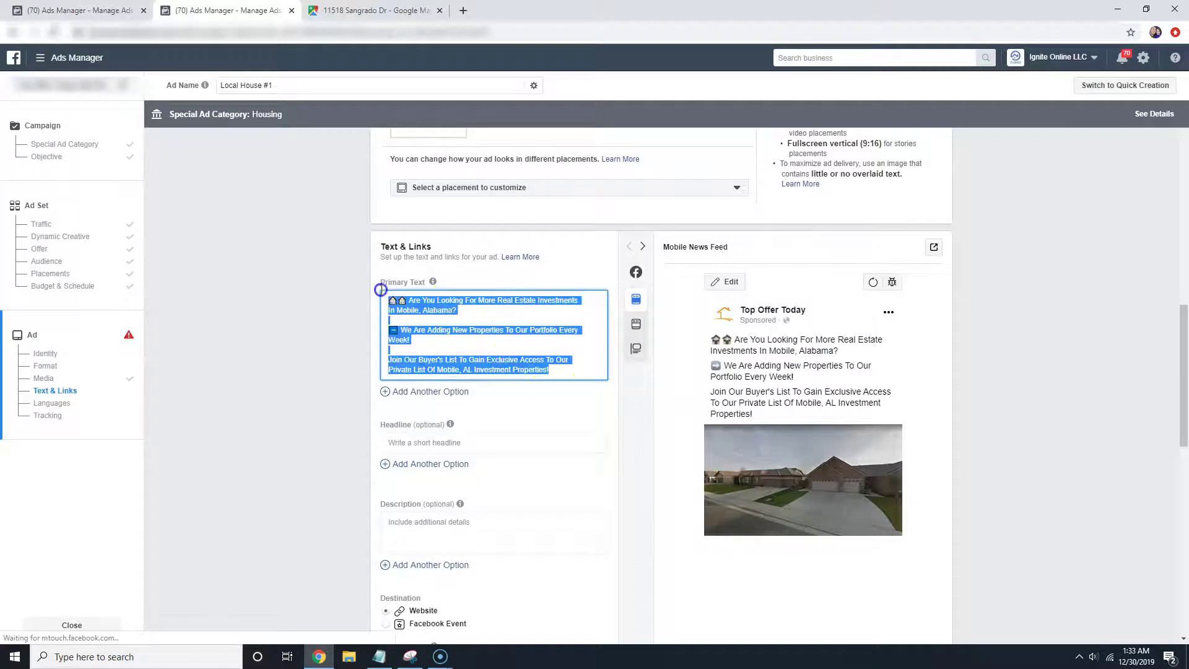
click(489, 345)
drag(563, 370, 310, 265)
click(462, 305)
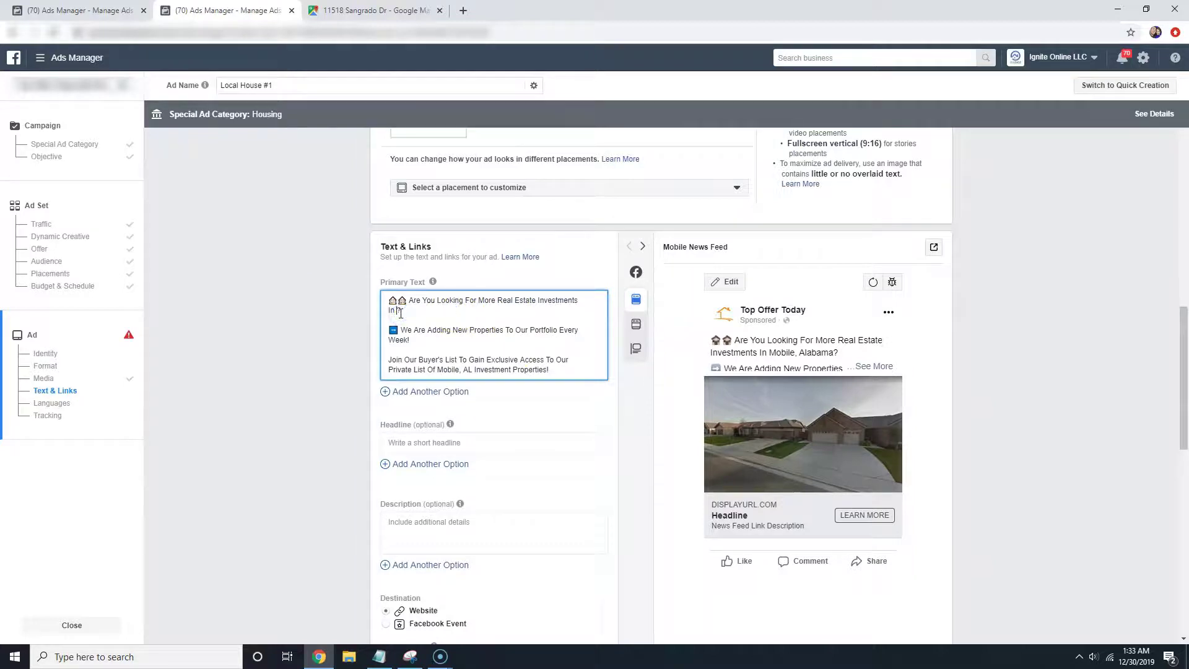
drag(437, 369, 471, 372)
key(BackSpace)
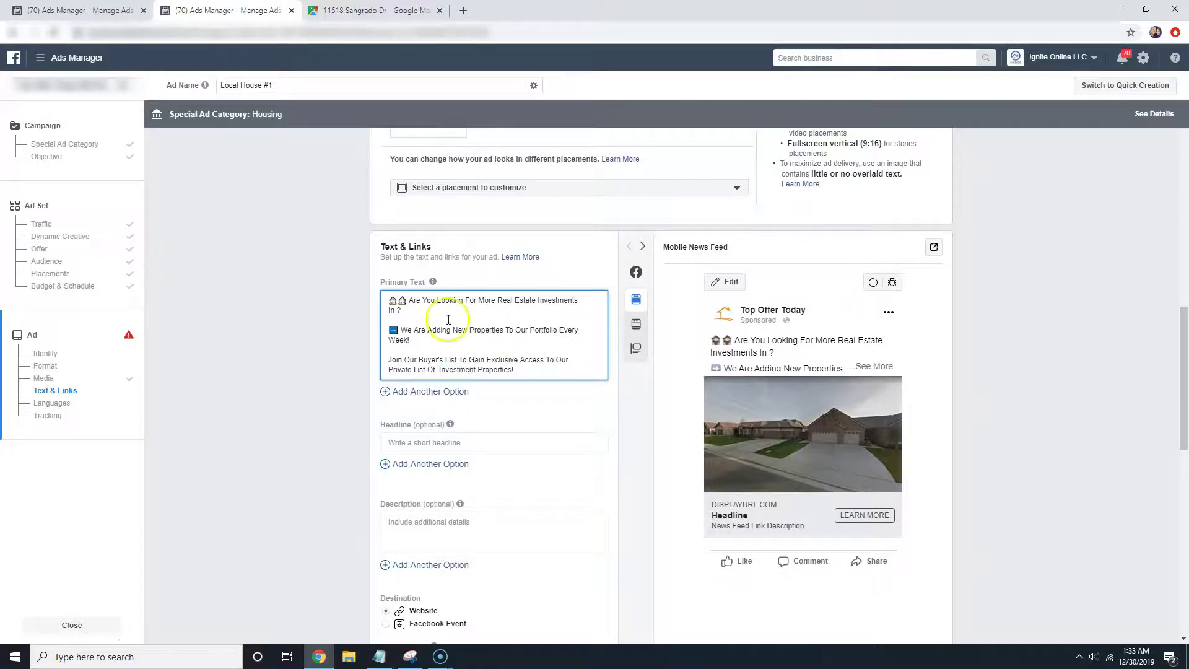
click(398, 314)
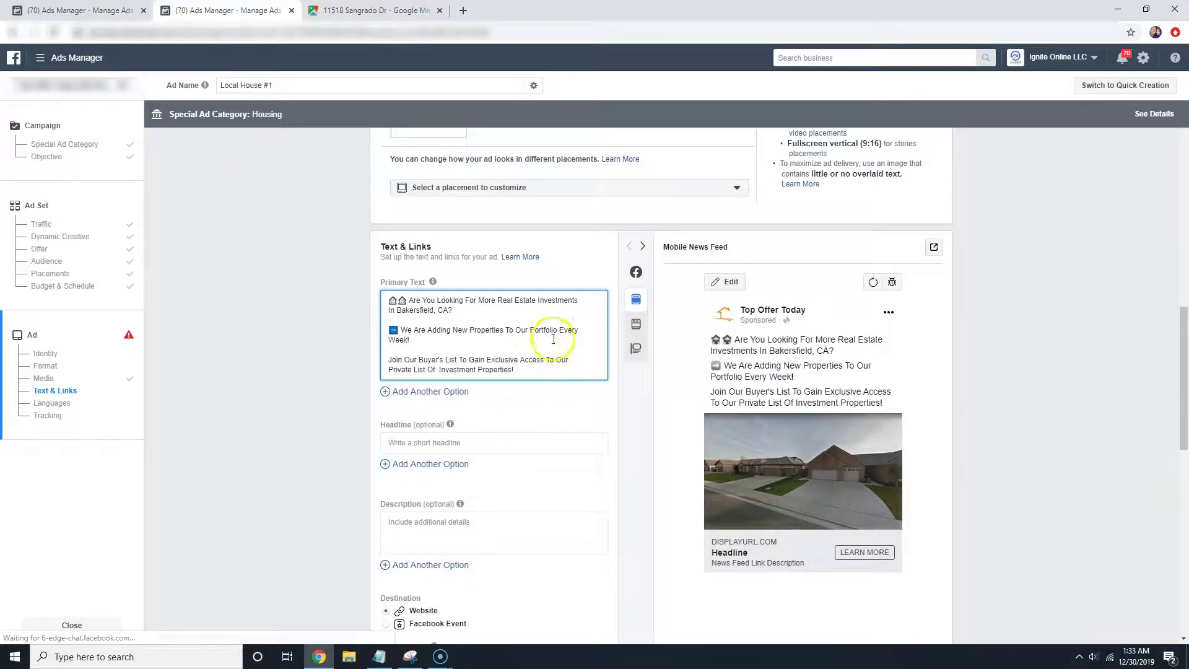
click(414, 378)
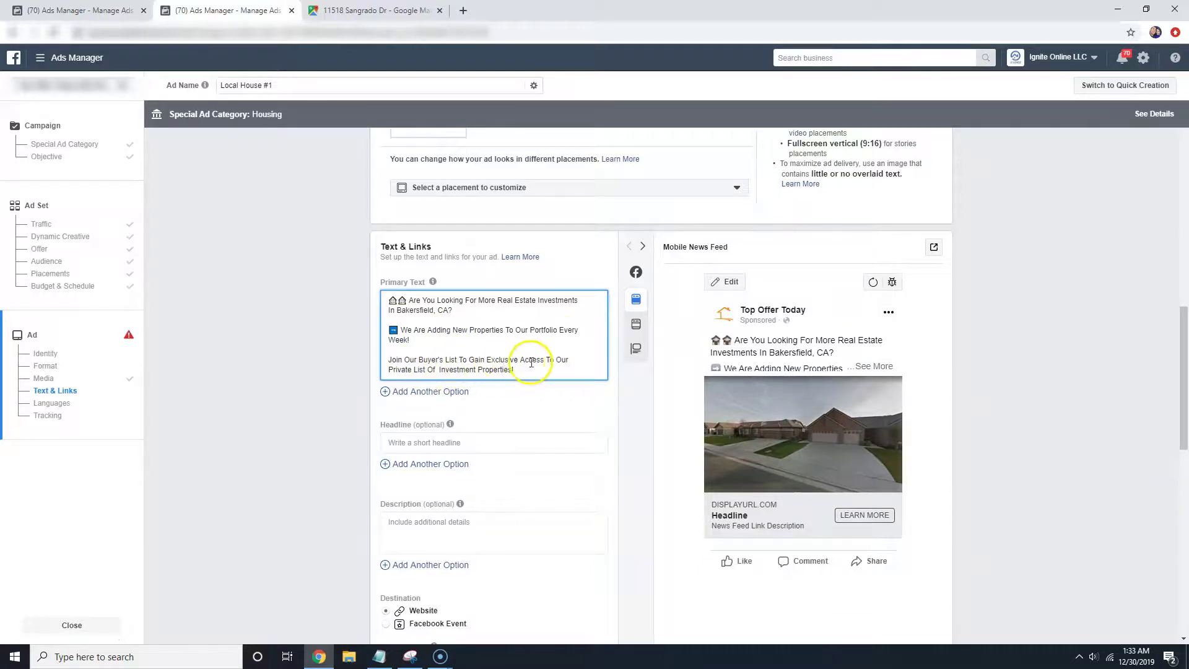
click(437, 368)
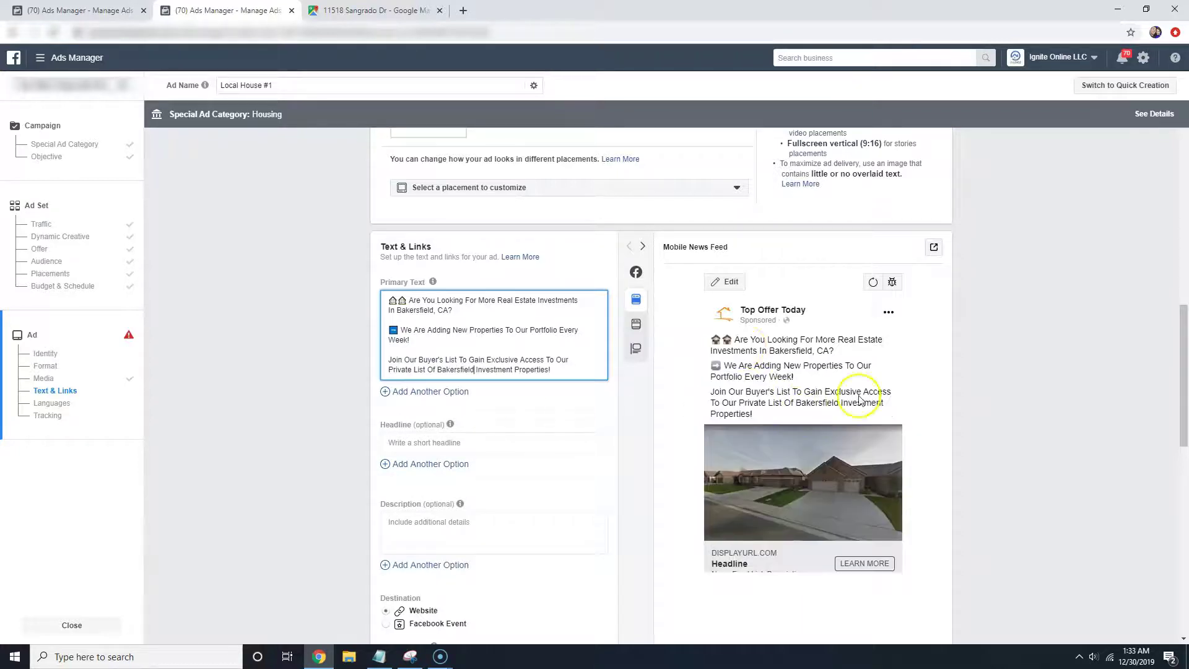
Reword the primary text's opening question to ask about "Real Estate Investment Properties In Bakersfield, CA?" and review the full copy.
click(531, 319)
click(801, 404)
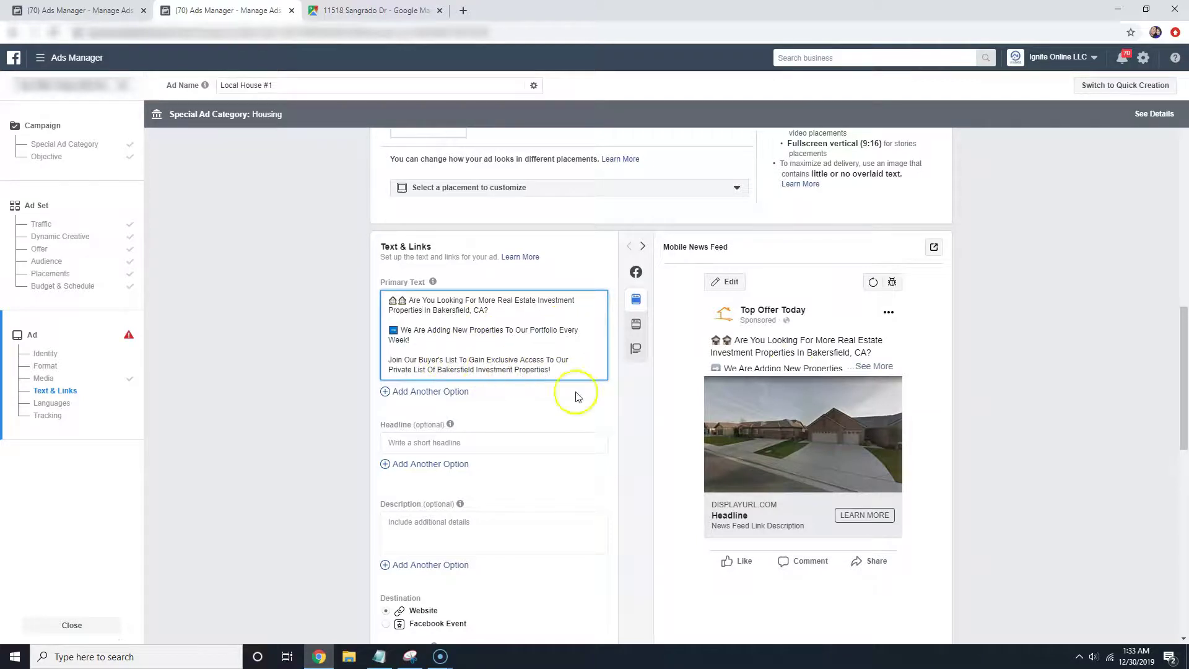
drag(545, 365, 388, 268)
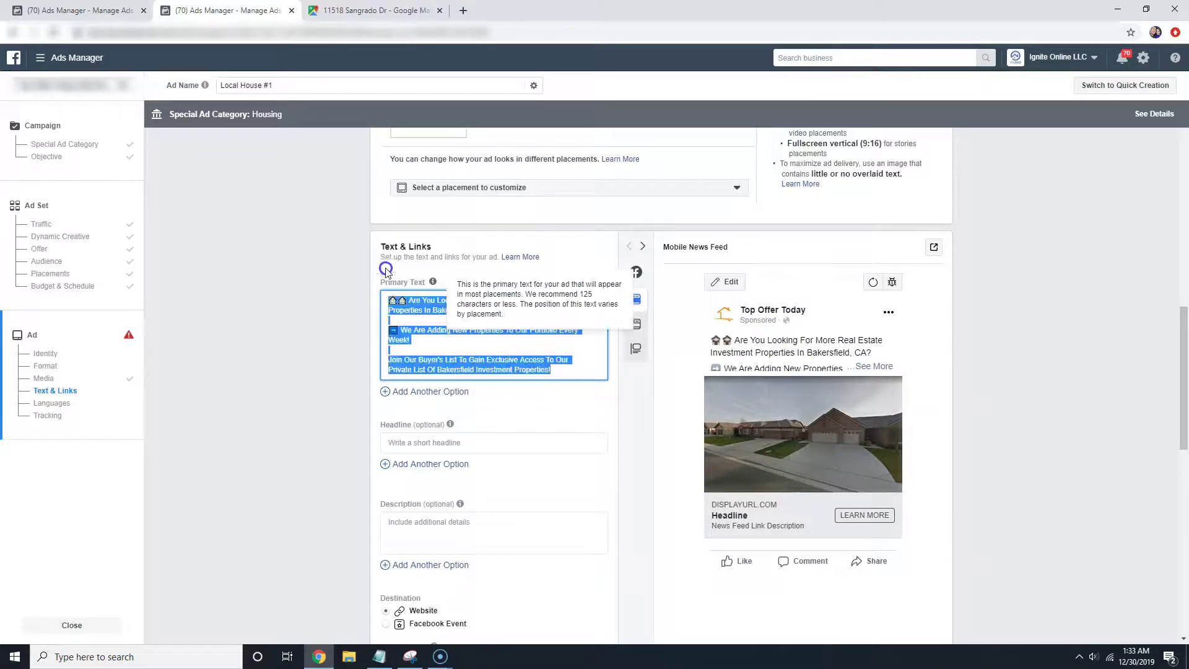
click(428, 343)
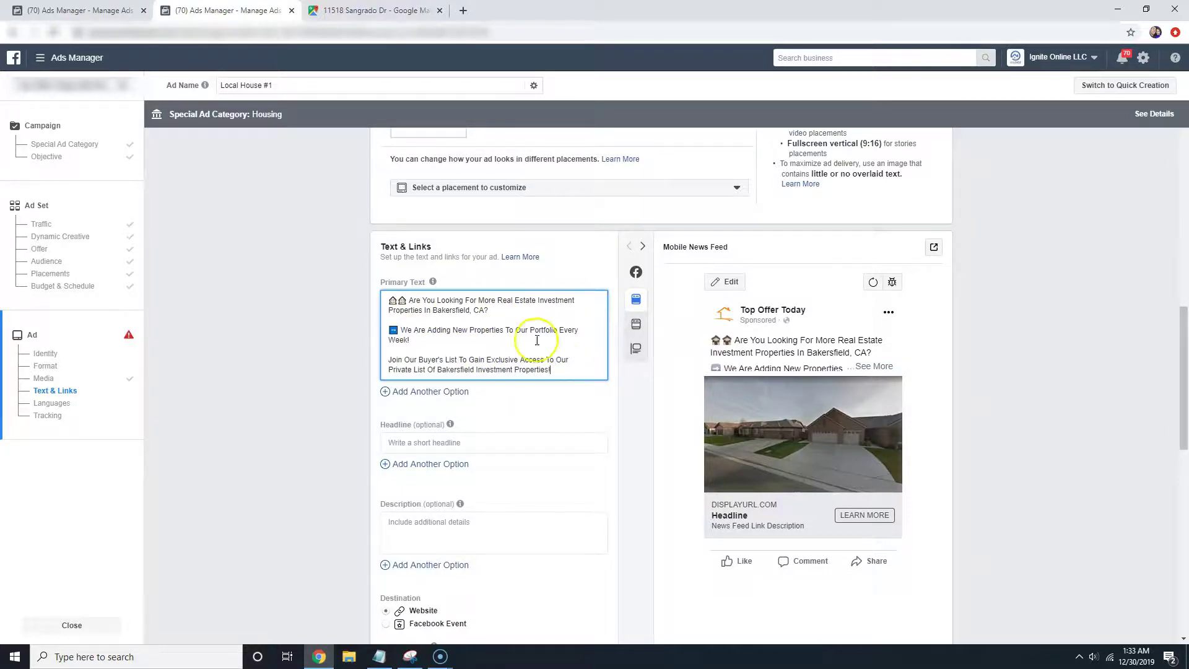
click(879, 365)
drag(554, 368, 420, 303)
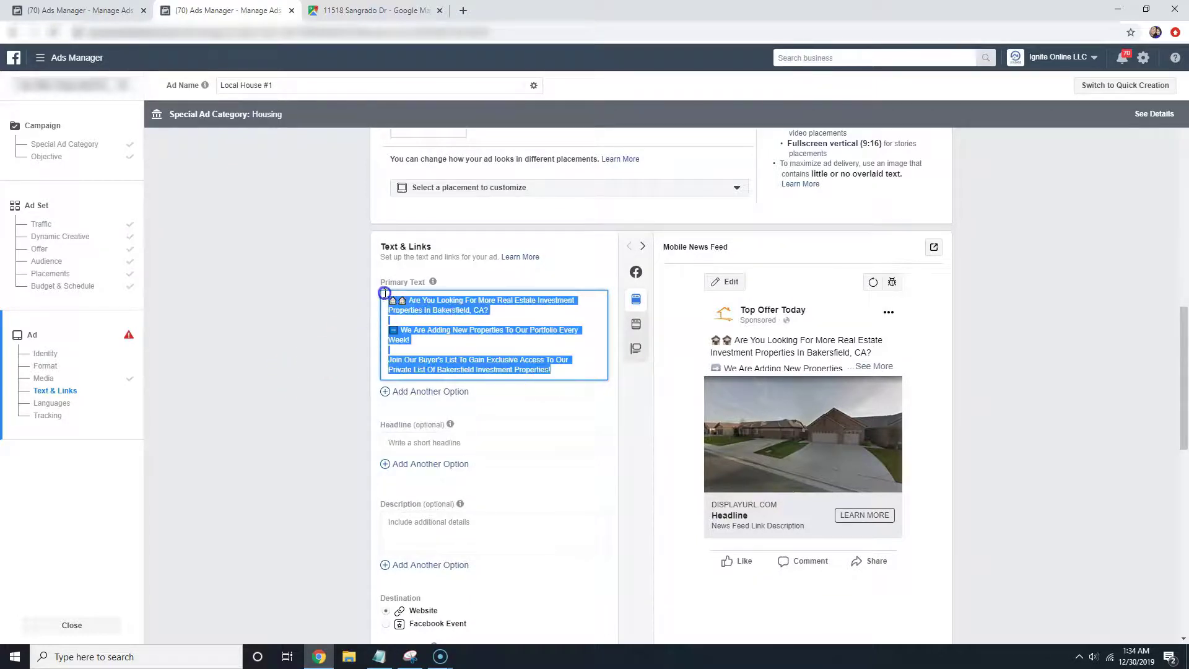
click(514, 313)
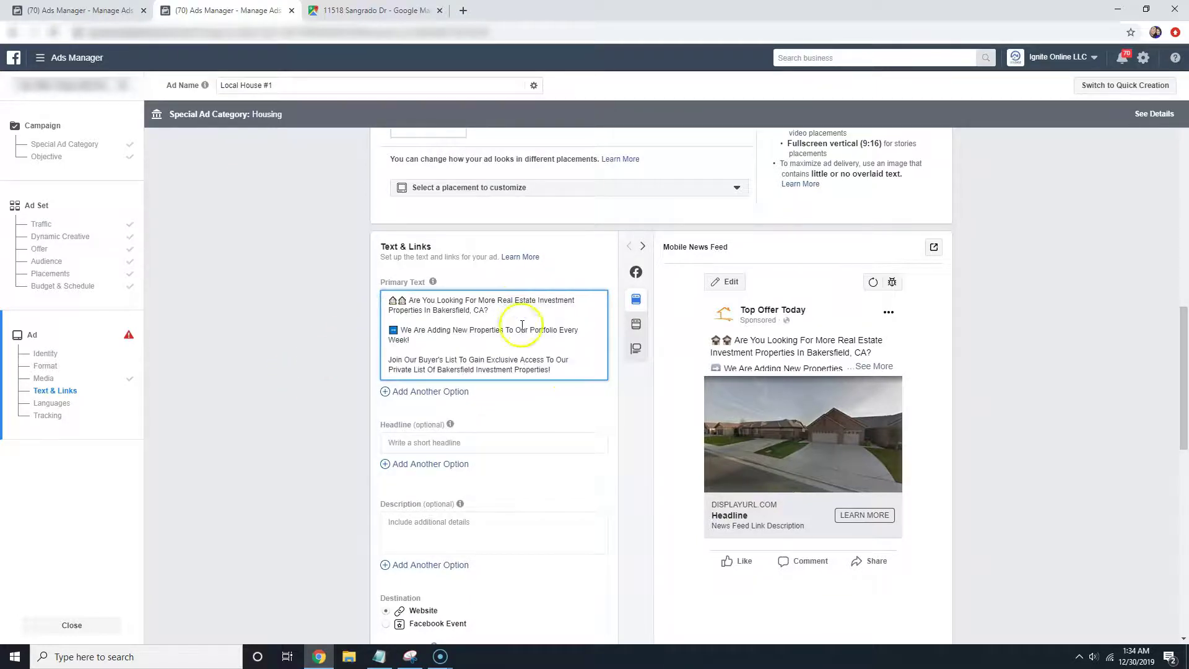
Copy "Gain Access To Local Investment Properties!" from Notepad and paste it as the ad's headline.
click(379, 655)
drag(997, 272, 793, 273)
key(ctrl+c)
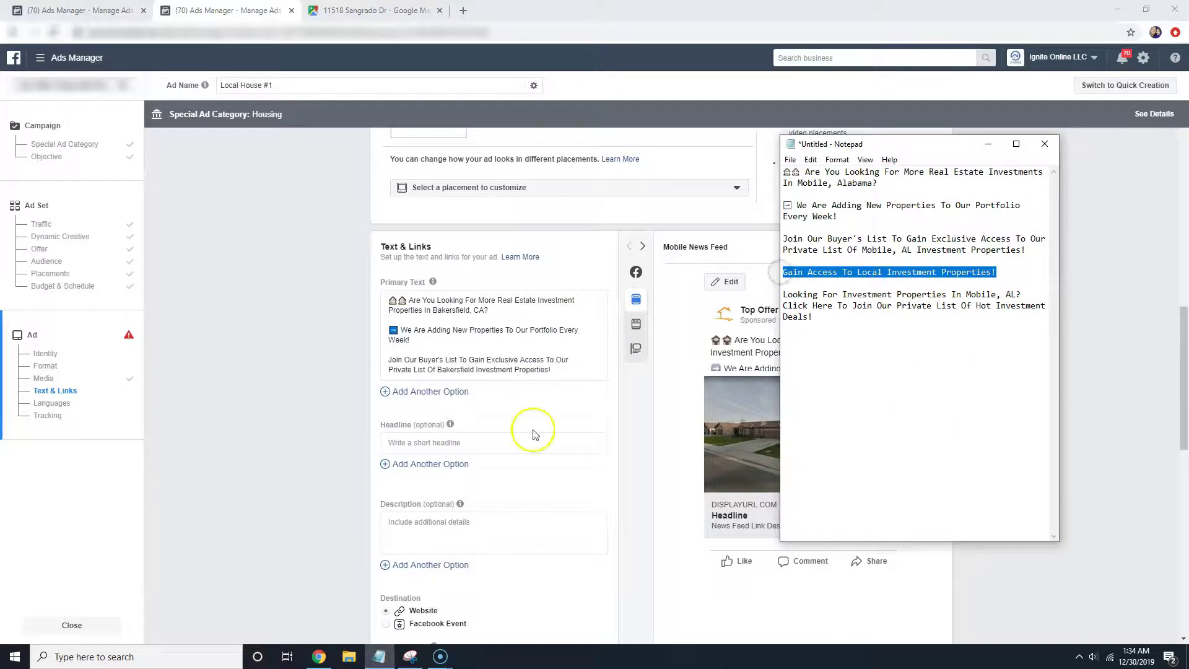
click(530, 442)
key(ctrl+v)
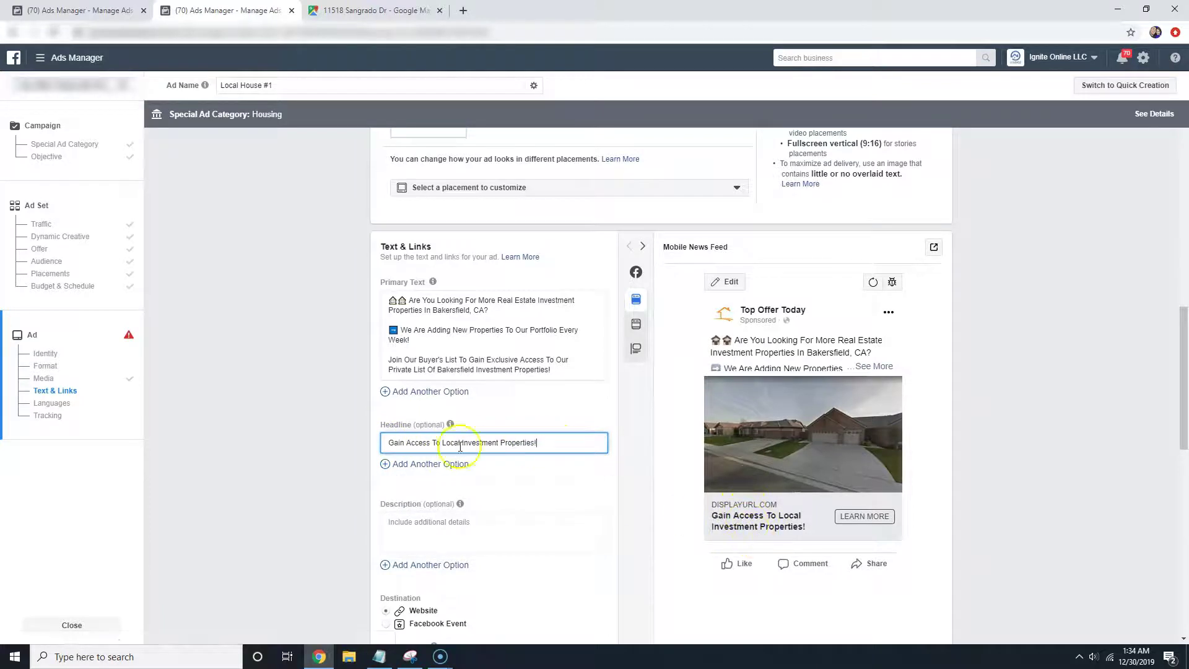
Copy the closing "Looking For Investment Properties" paragraph from Notepad and paste it as the ad's description.
scroll(487, 363, down, 2)
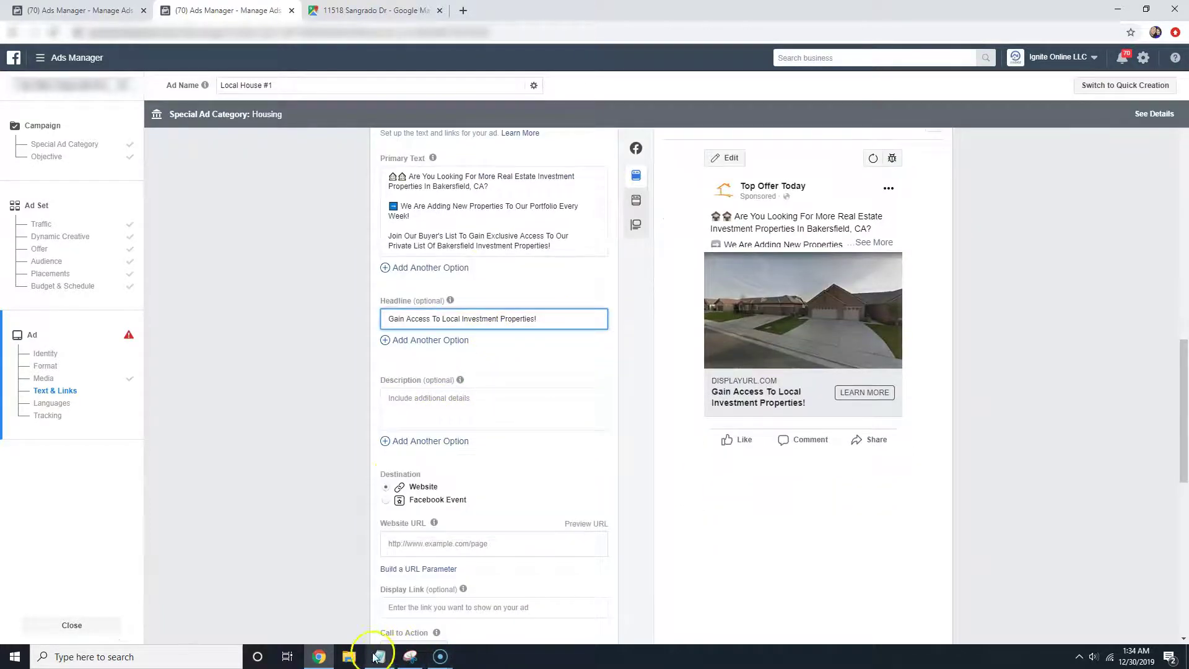
click(379, 657)
drag(814, 317, 783, 295)
key(ctrl+c)
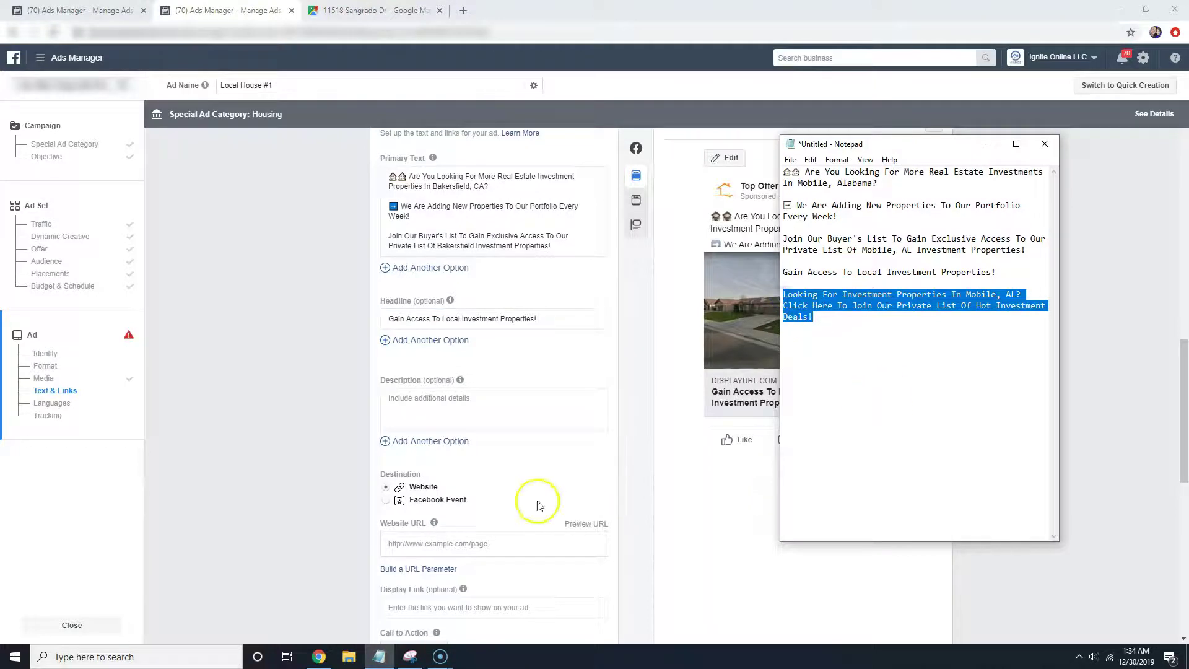
click(444, 410)
key(ctrl+v)
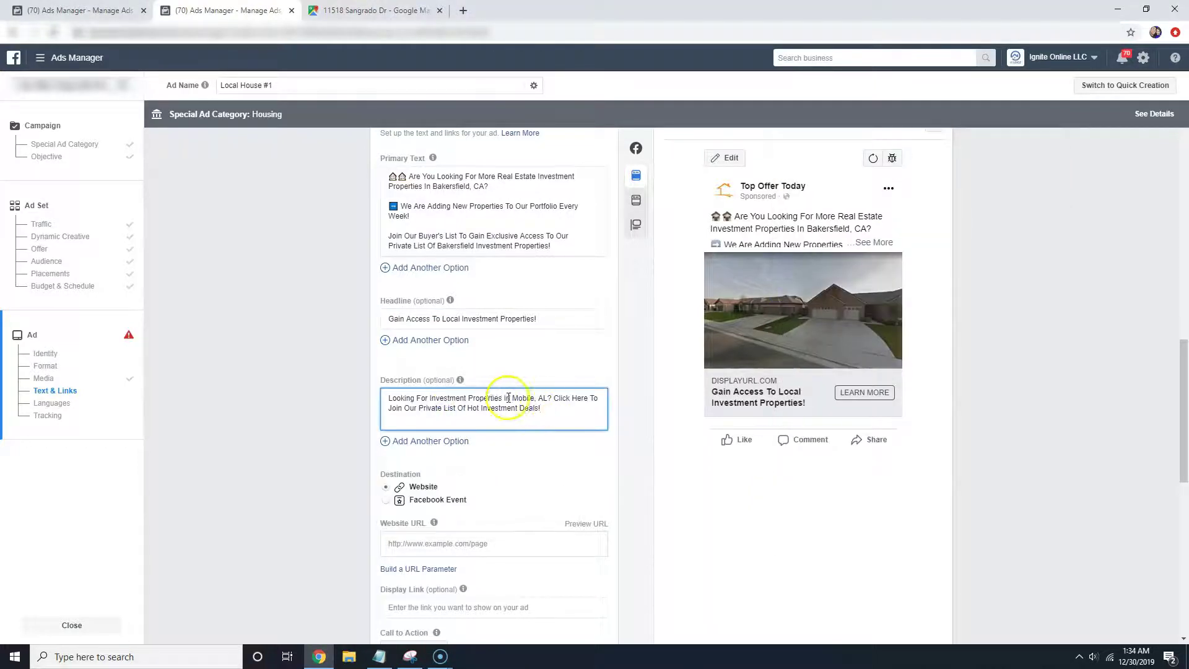
Replace "Mobile, AL" in the ad description with "Bakersfield, CA".
drag(511, 397, 543, 400)
text(Bak)
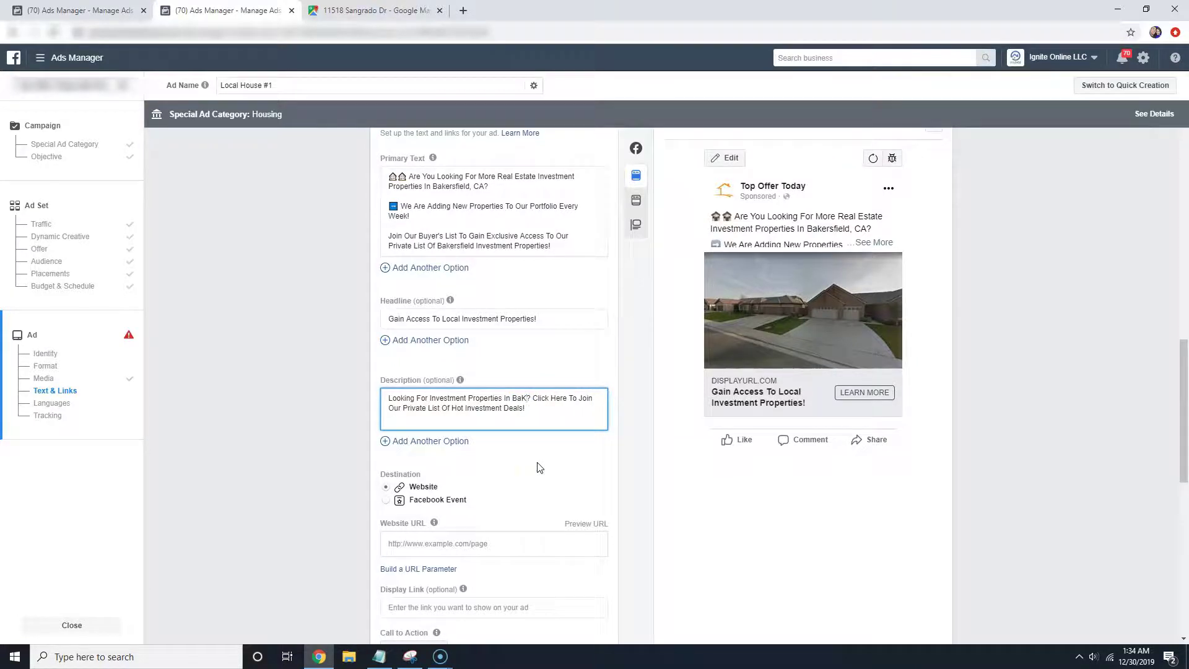
text(ersfield, CA)
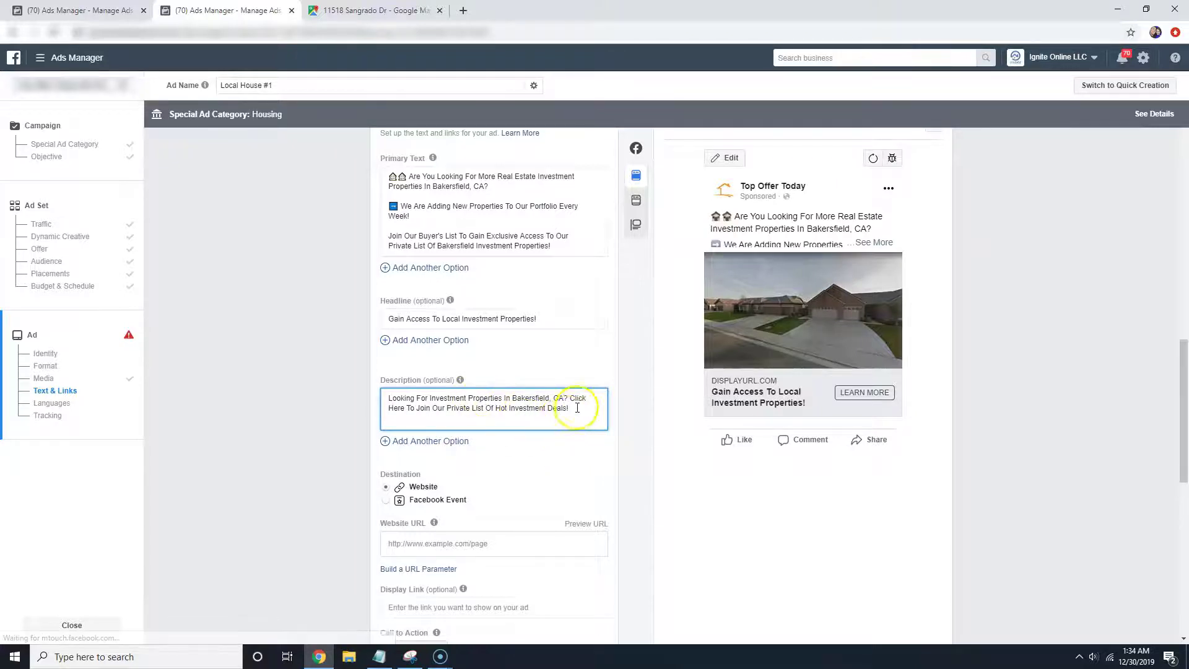
scroll(503, 431, down, 1)
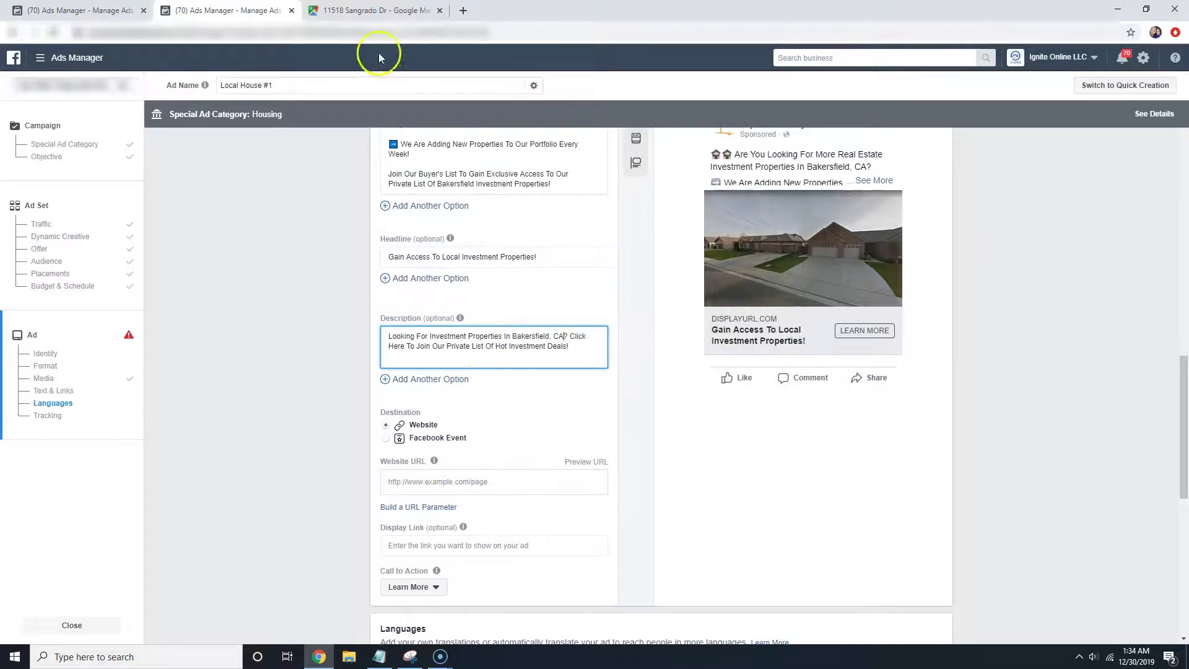
click(436, 485)
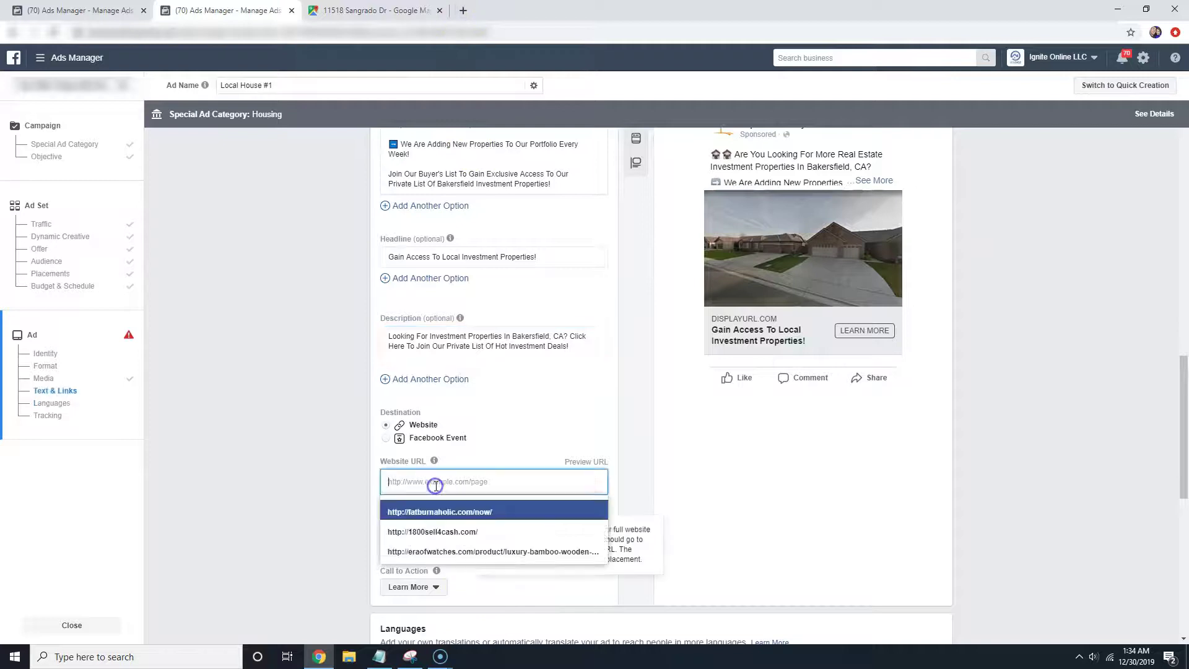
text(https)
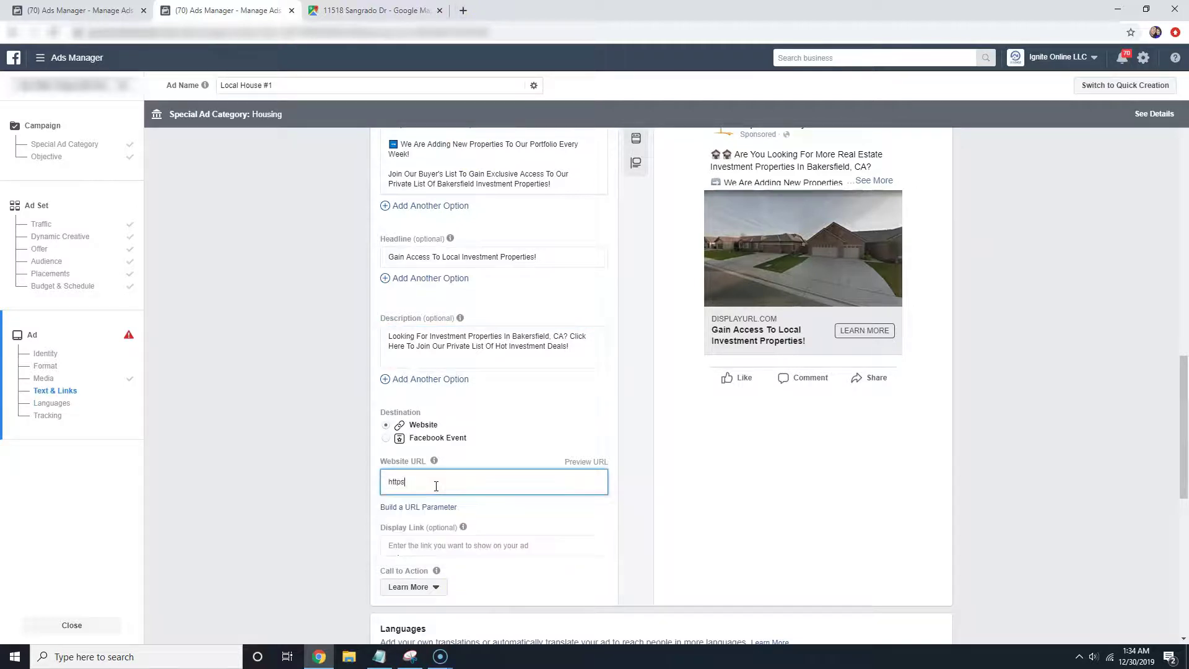
text(://www.)
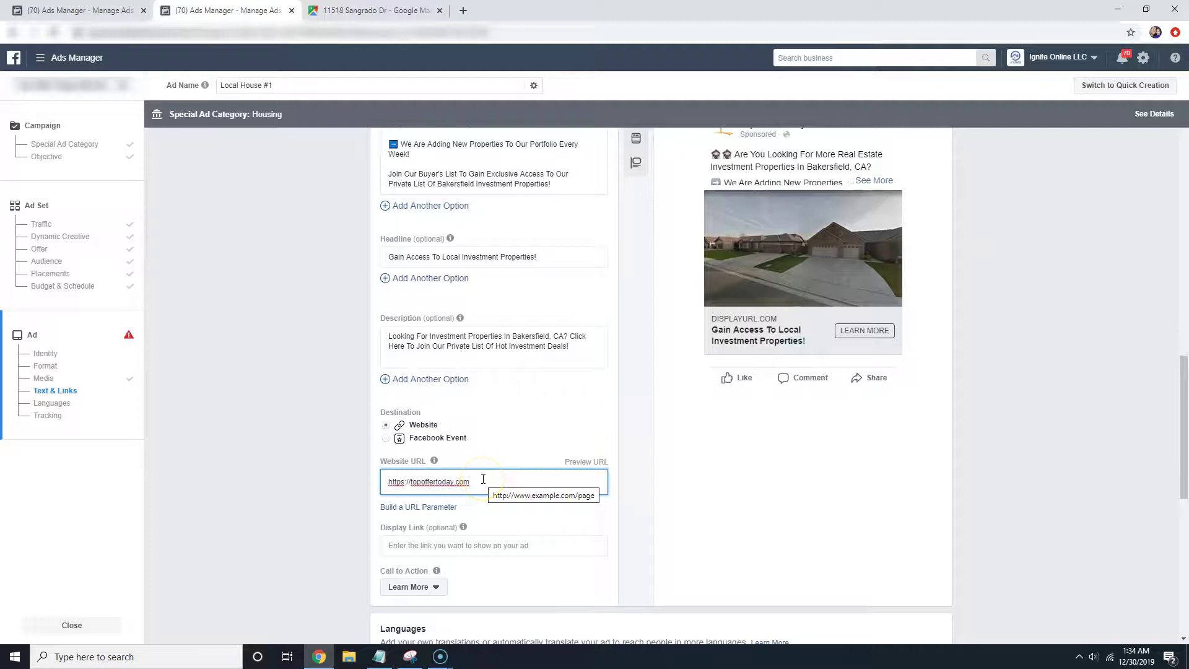
Open buyer1.reileadz.com in a new browser tab.
click(463, 11)
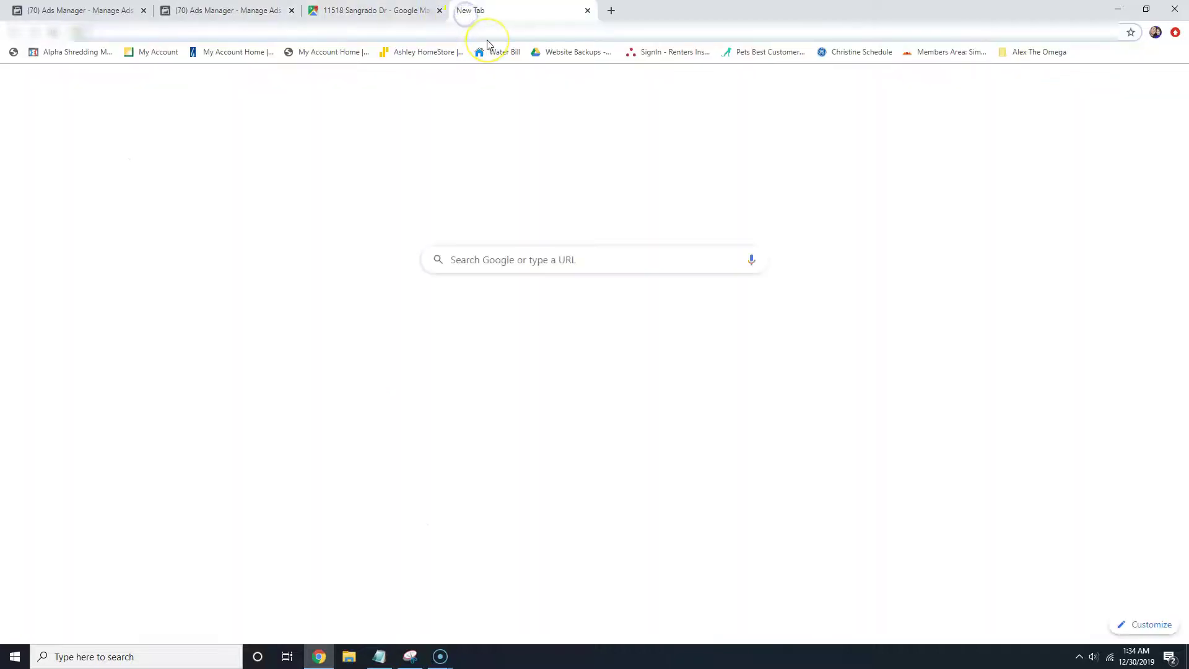
text(buyer1.reileadz.com)
key(Return)
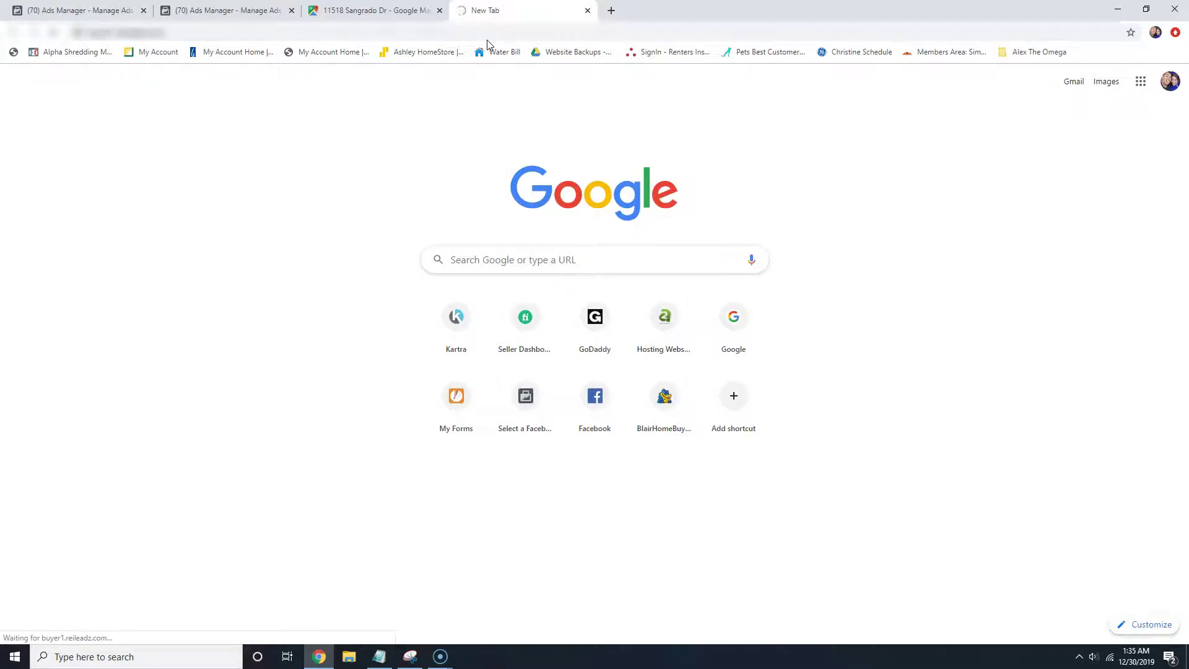
Open the REILeadz investor websites page in a new browser tab and find the section on building a buyers list.
click(613, 9)
text(re)
key(Return)
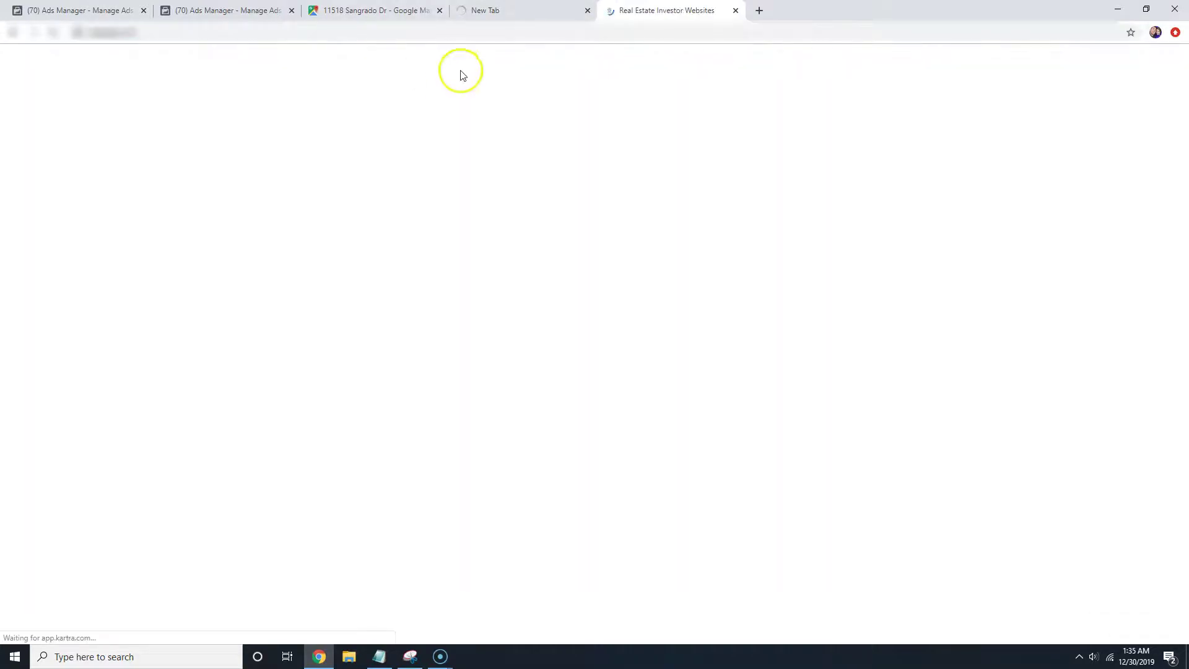
scroll(592, 314, down, 20)
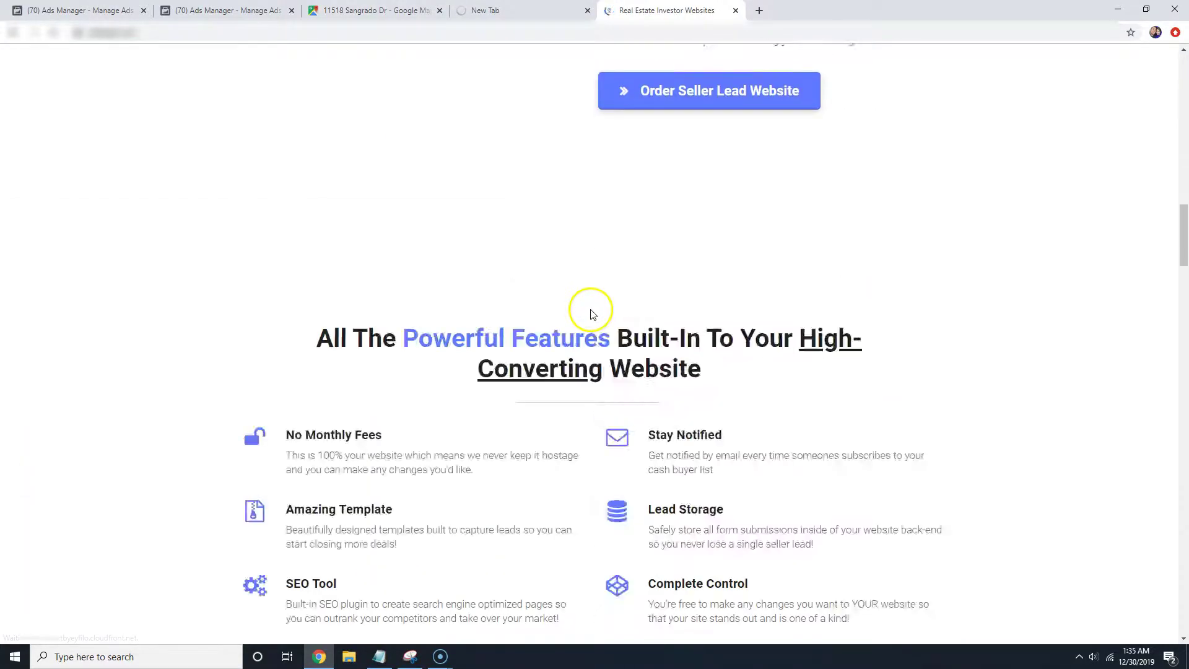
scroll(605, 321, down, 6)
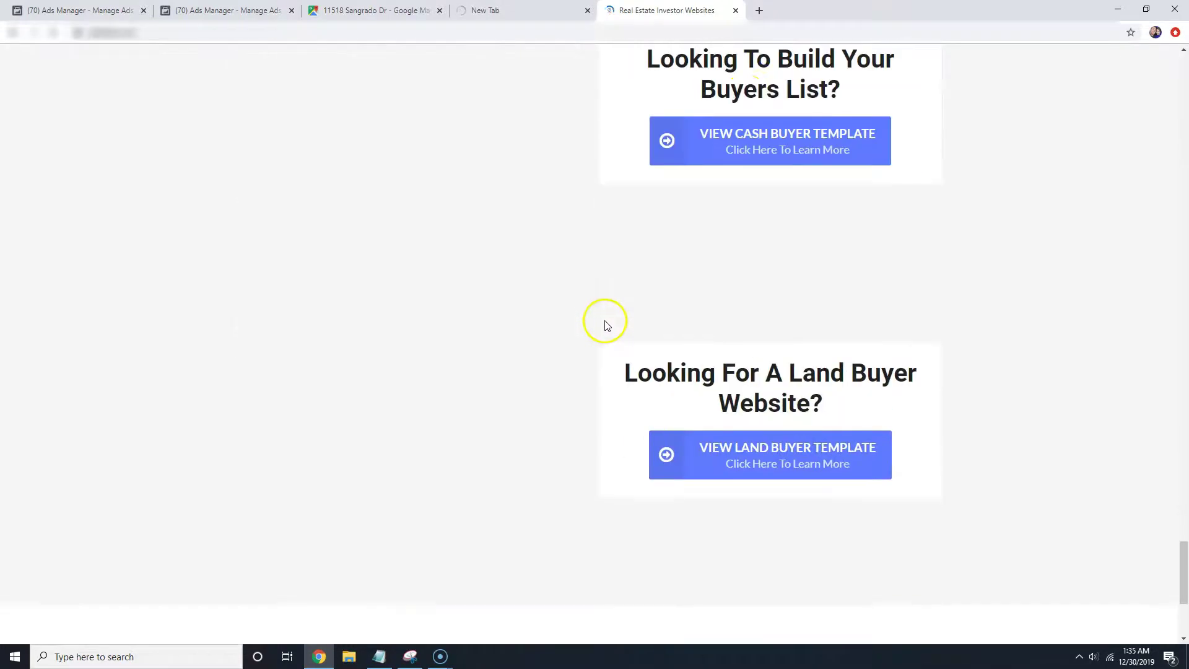
scroll(839, 196, up, 2)
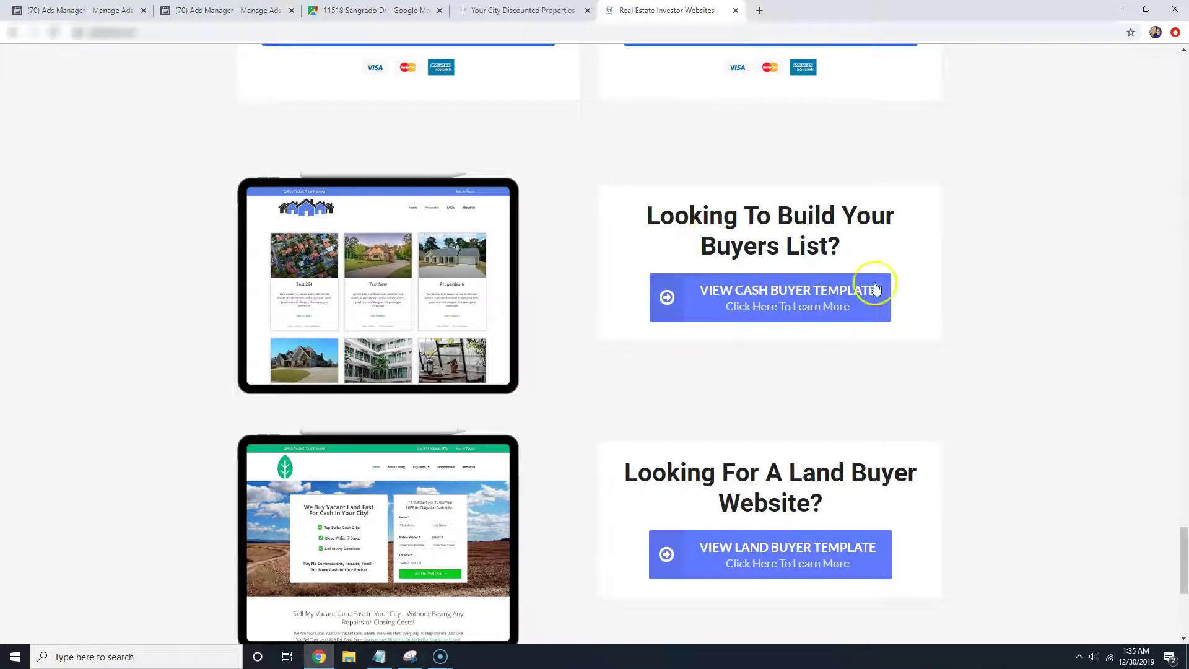
Open the cash buyer template page and look through its website features.
click(746, 306)
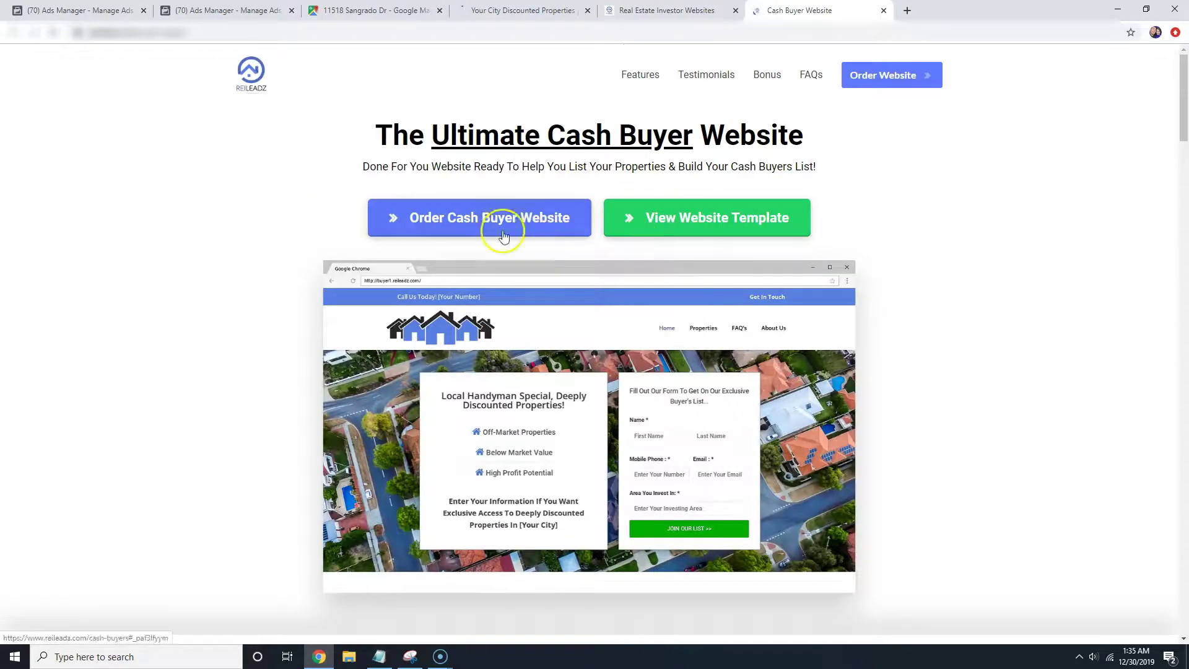
scroll(903, 233, down, 9)
scroll(684, 414, down, 9)
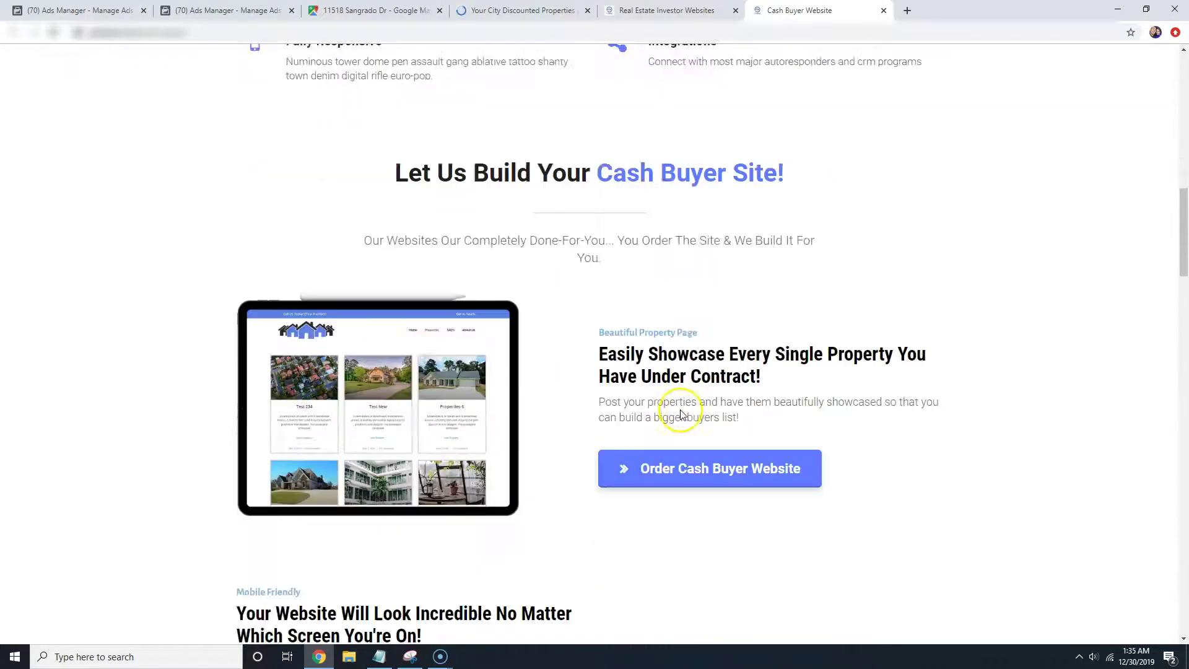
scroll(645, 311, up, 12)
Return to the buyer1.reileadz.com demo site and examine its home page and buyer's list sign-up form.
click(523, 10)
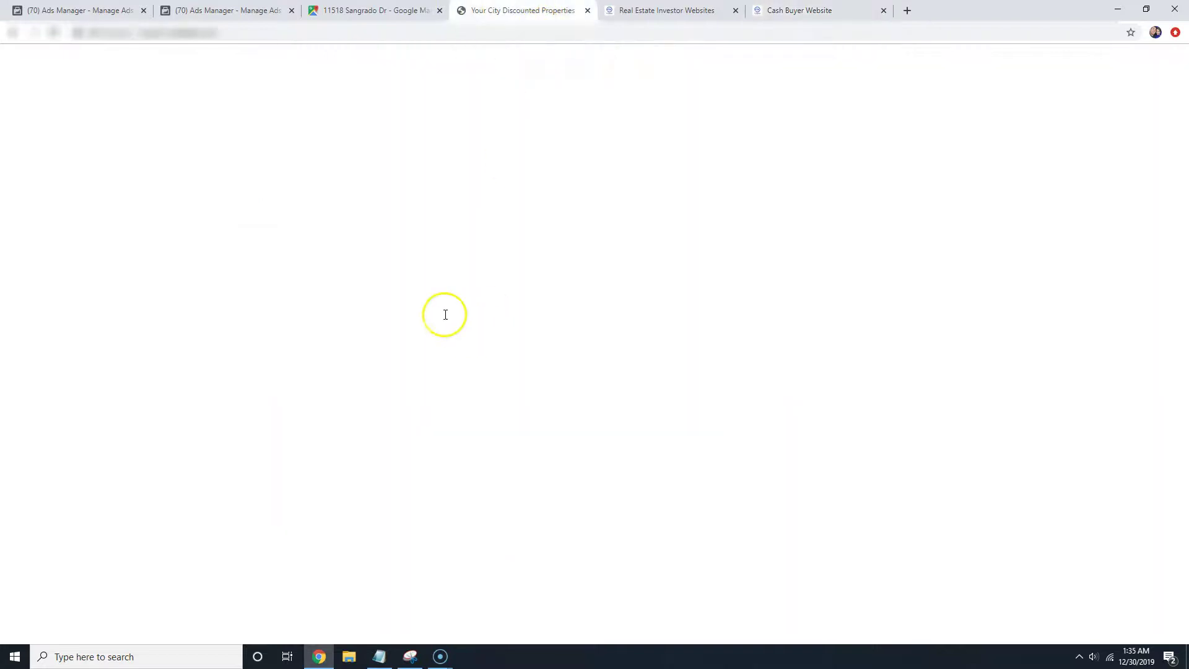
scroll(632, 327, down, 10)
scroll(632, 327, up, 12)
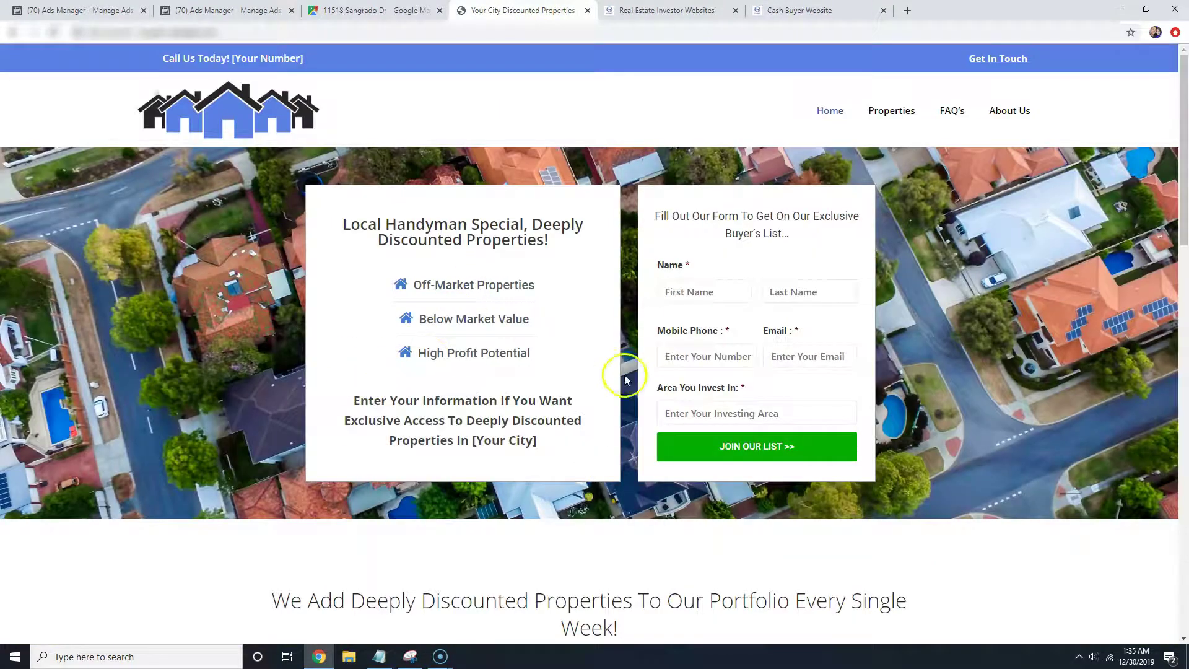
click(718, 363)
click(803, 292)
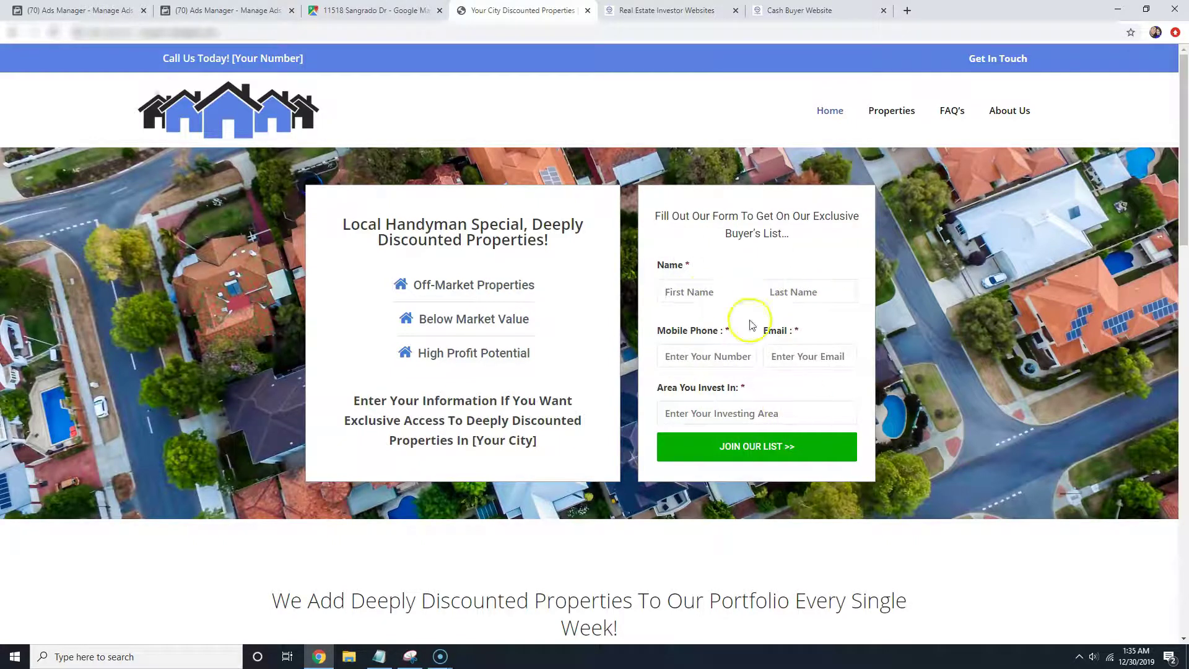
click(223, 10)
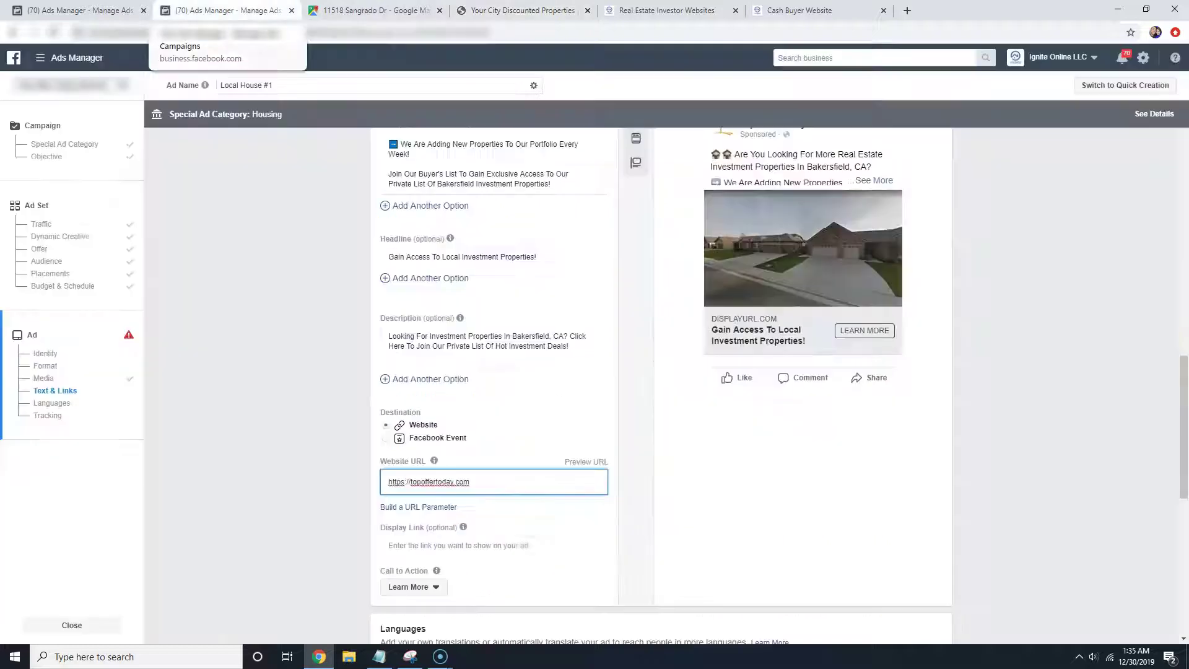
triple_click(462, 482)
click(477, 479)
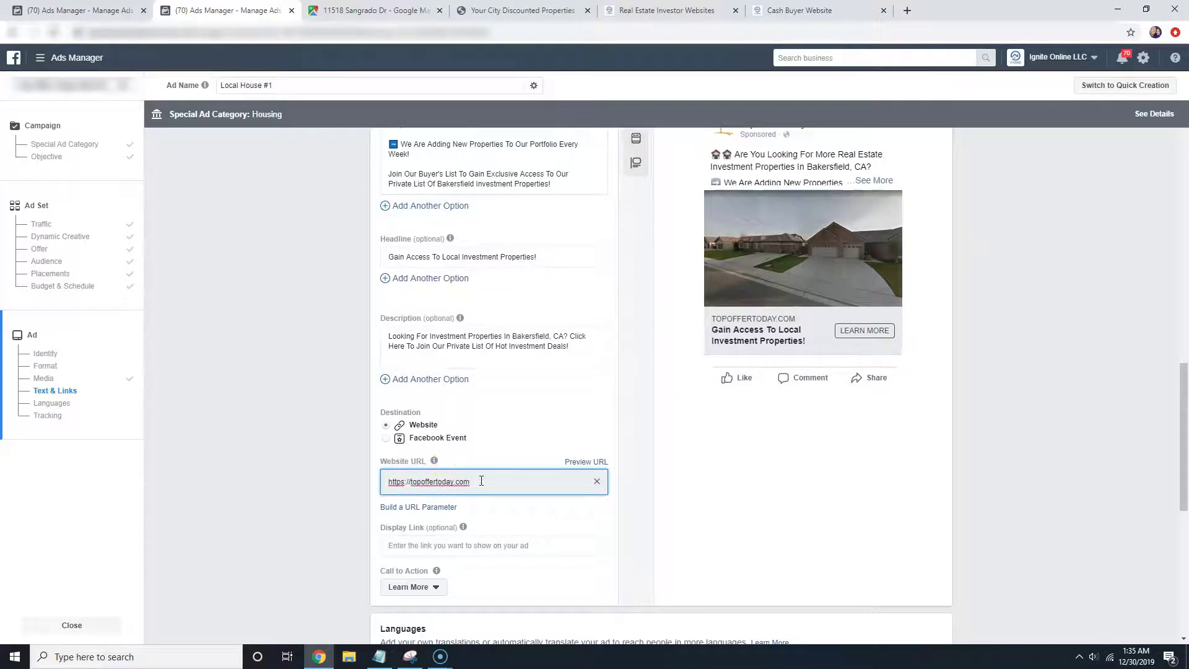
click(666, 10)
click(471, 11)
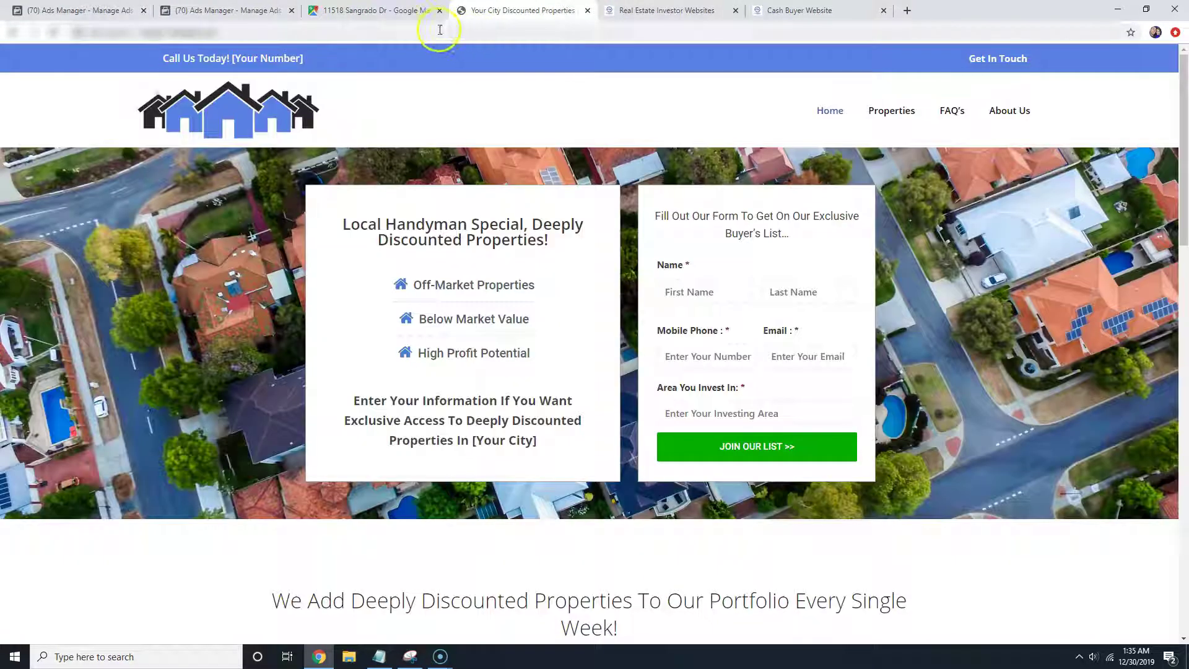
click(229, 10)
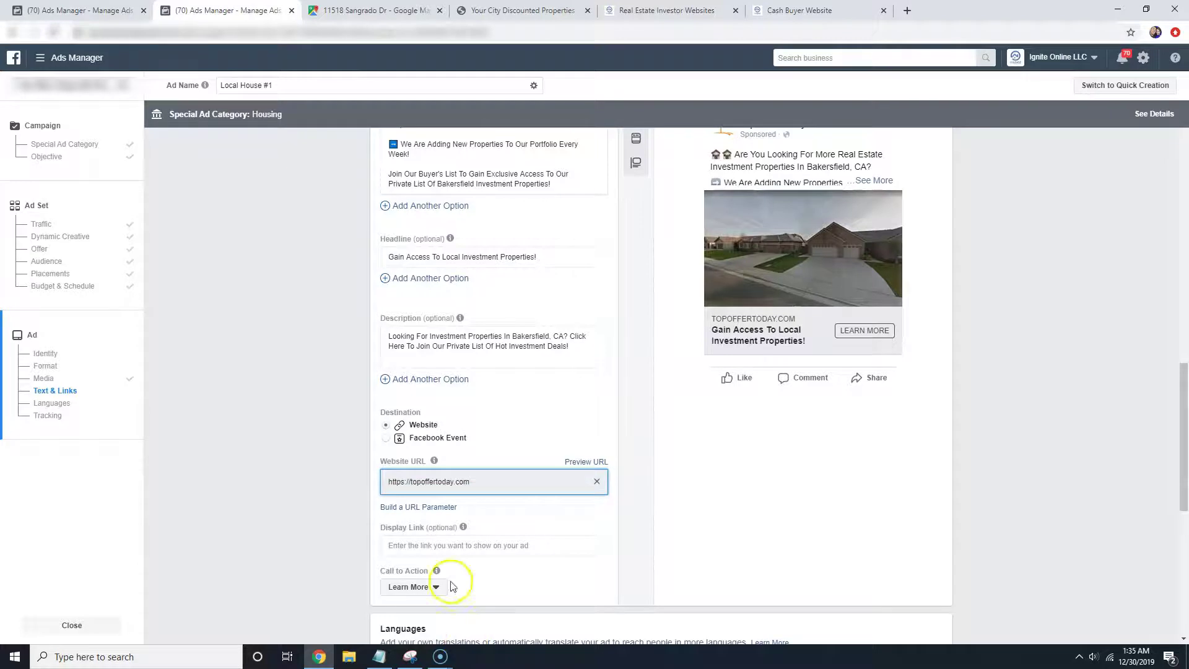
text(http://buyer1.reileadz.com/)
key(ctrl+a)
text(http://buyer1.reileadz.com/)
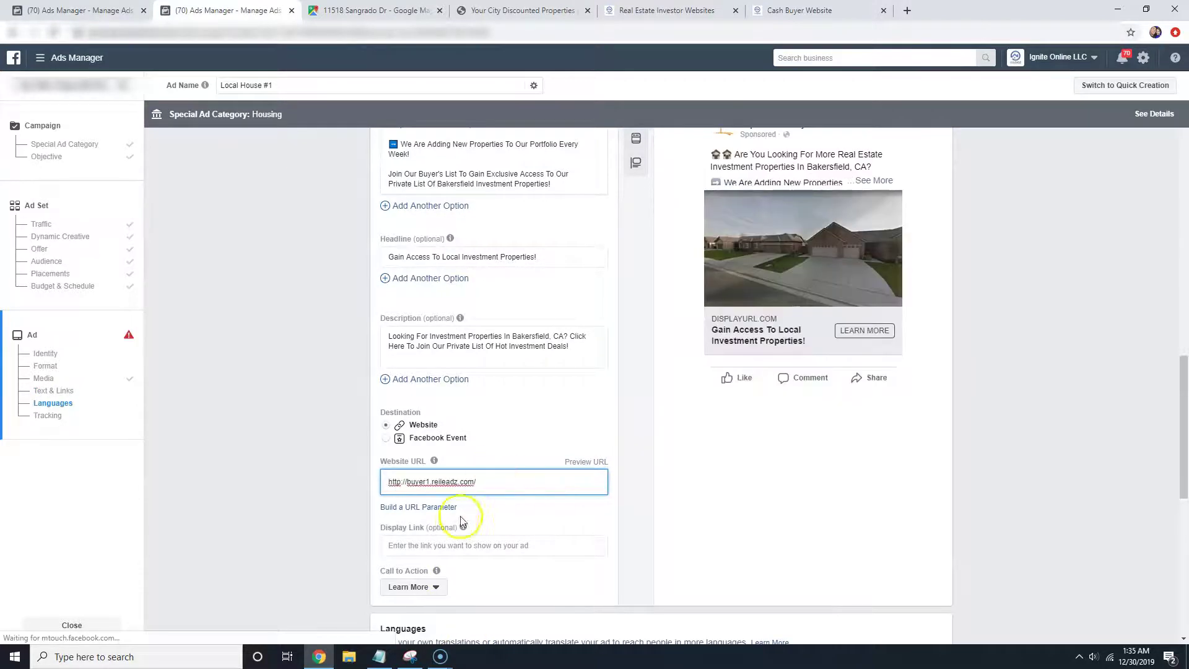
click(802, 411)
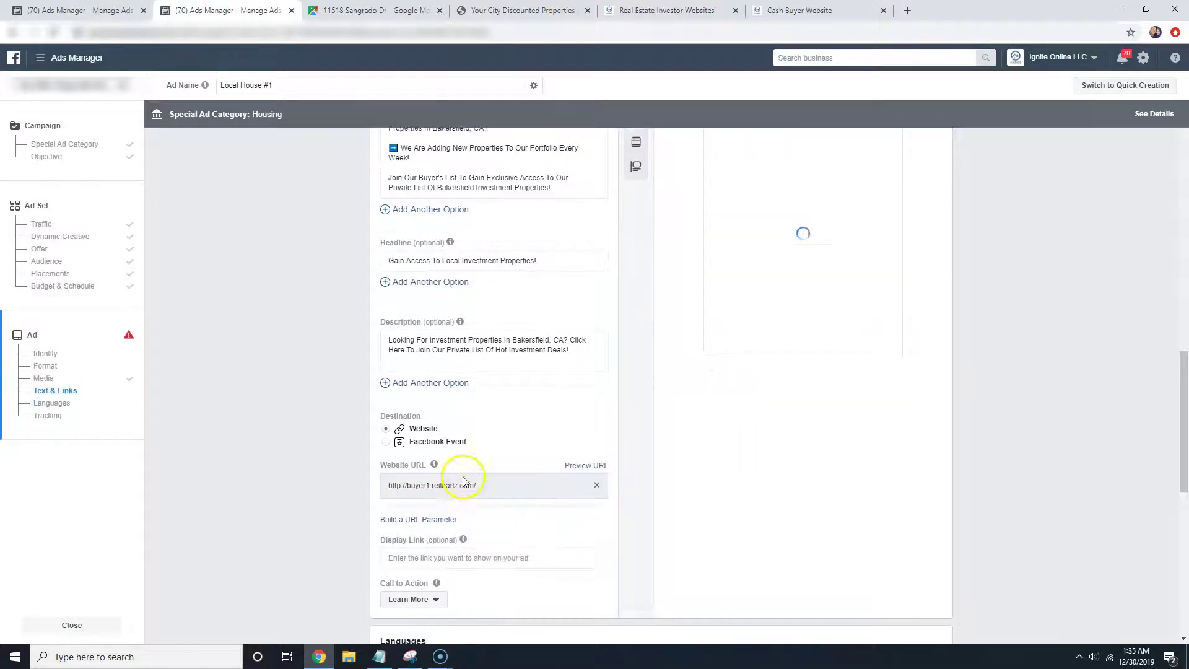
Examine the missing pixel notice under the website URL and check the ad's media and text sections.
scroll(463, 481, up, 3)
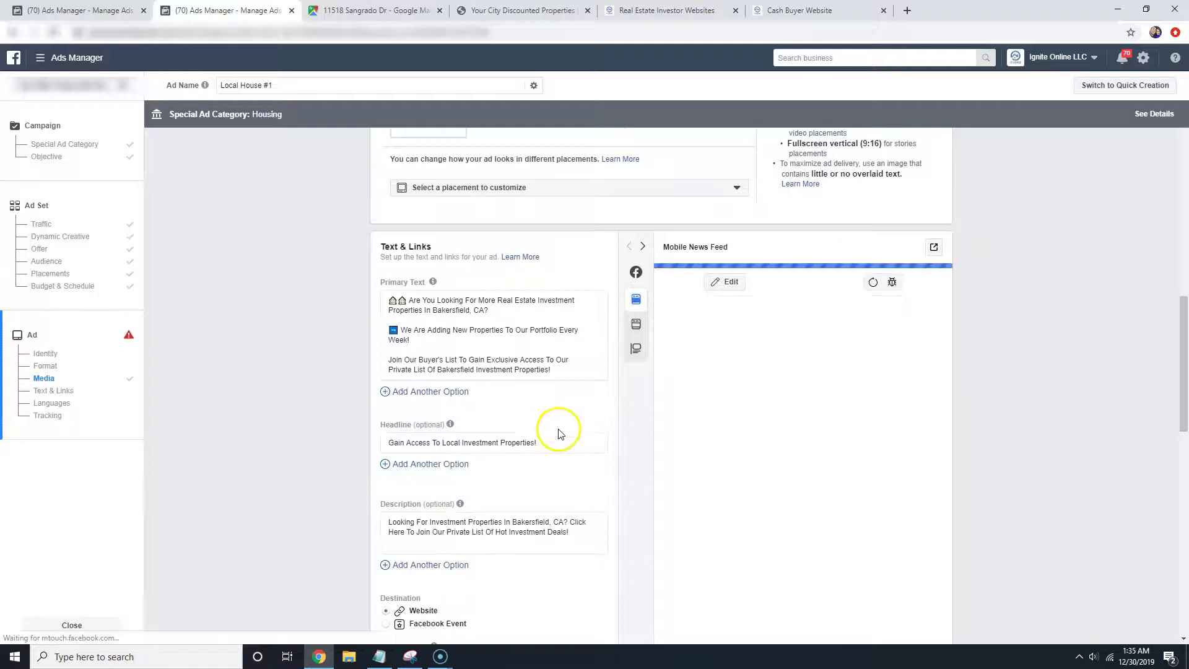
scroll(558, 434, down, 5)
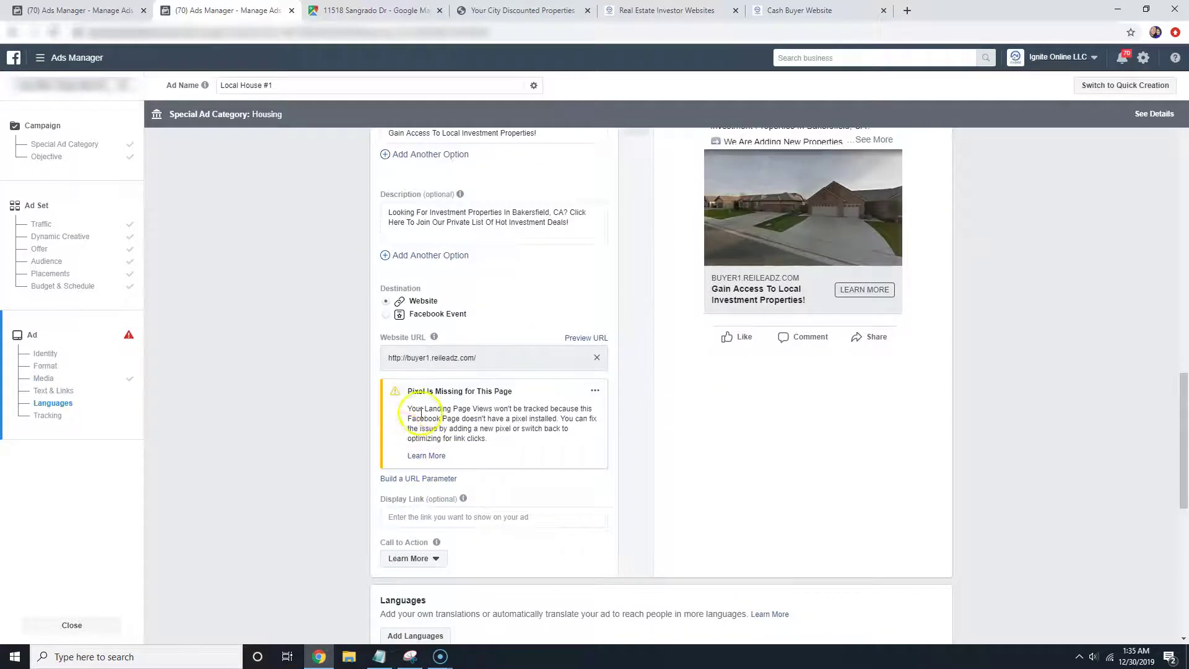
drag(409, 394, 496, 394)
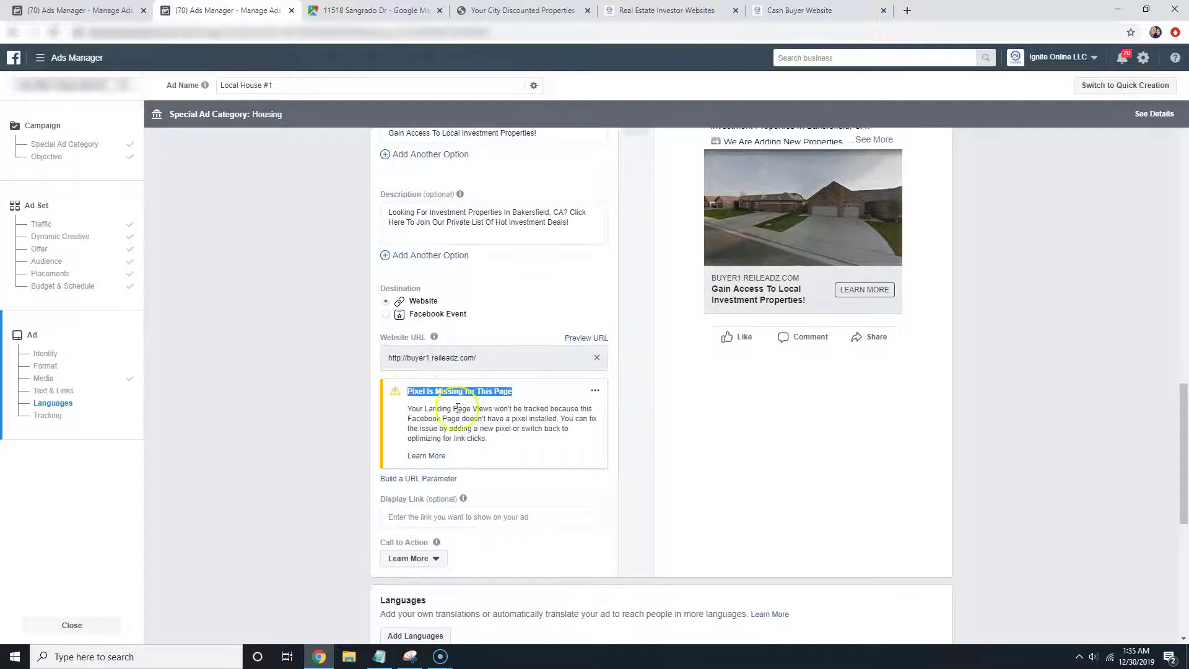
drag(492, 358, 352, 351)
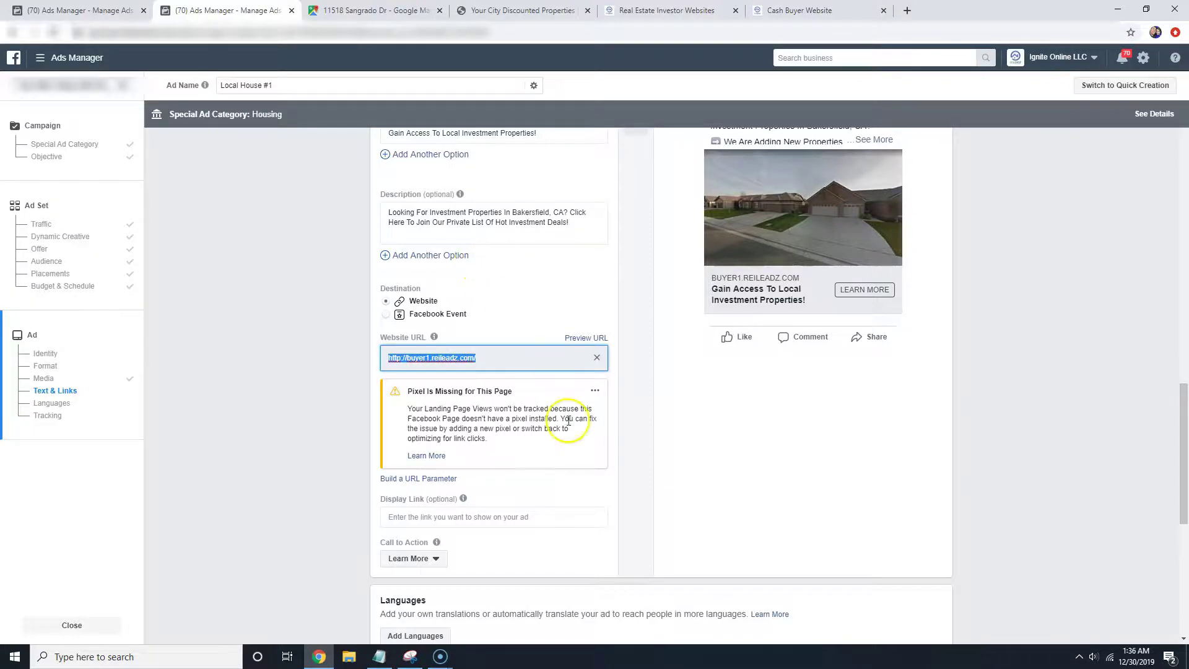
scroll(566, 467, up, 10)
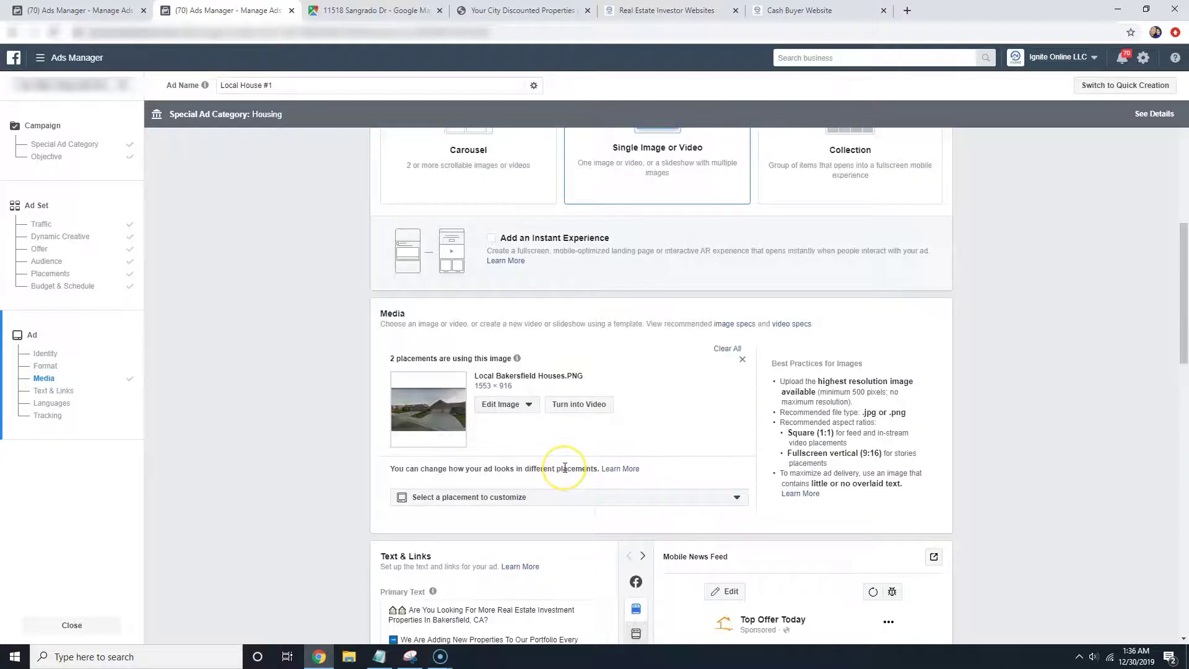
scroll(588, 346, down, 10)
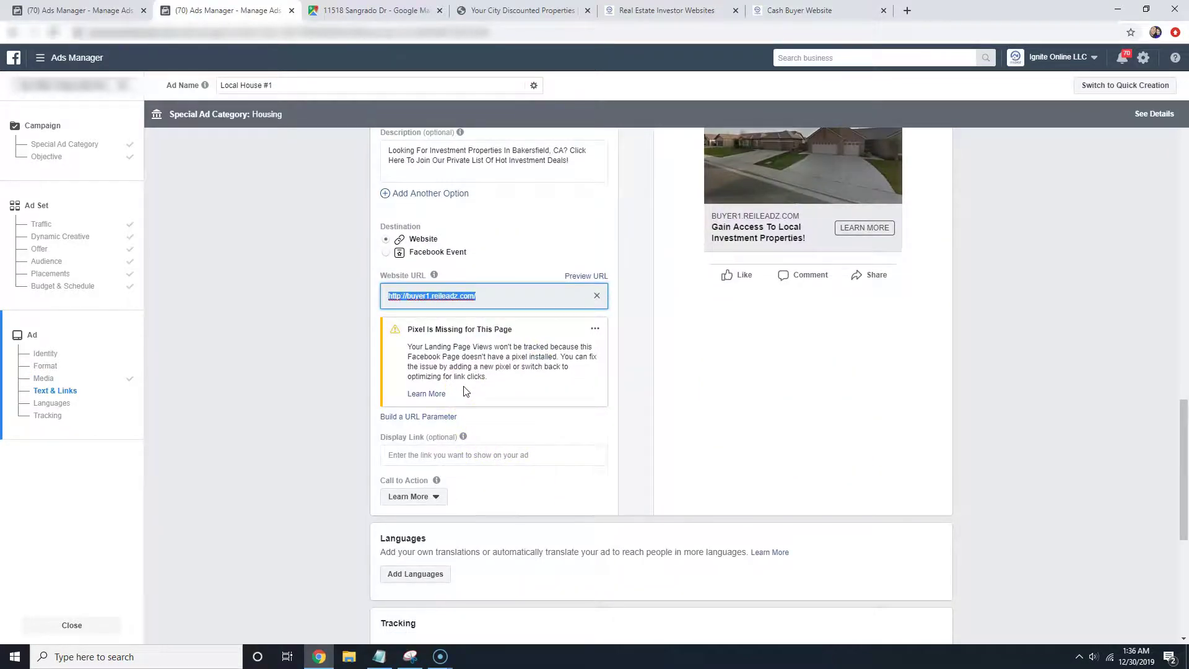
scroll(475, 357, up, 1)
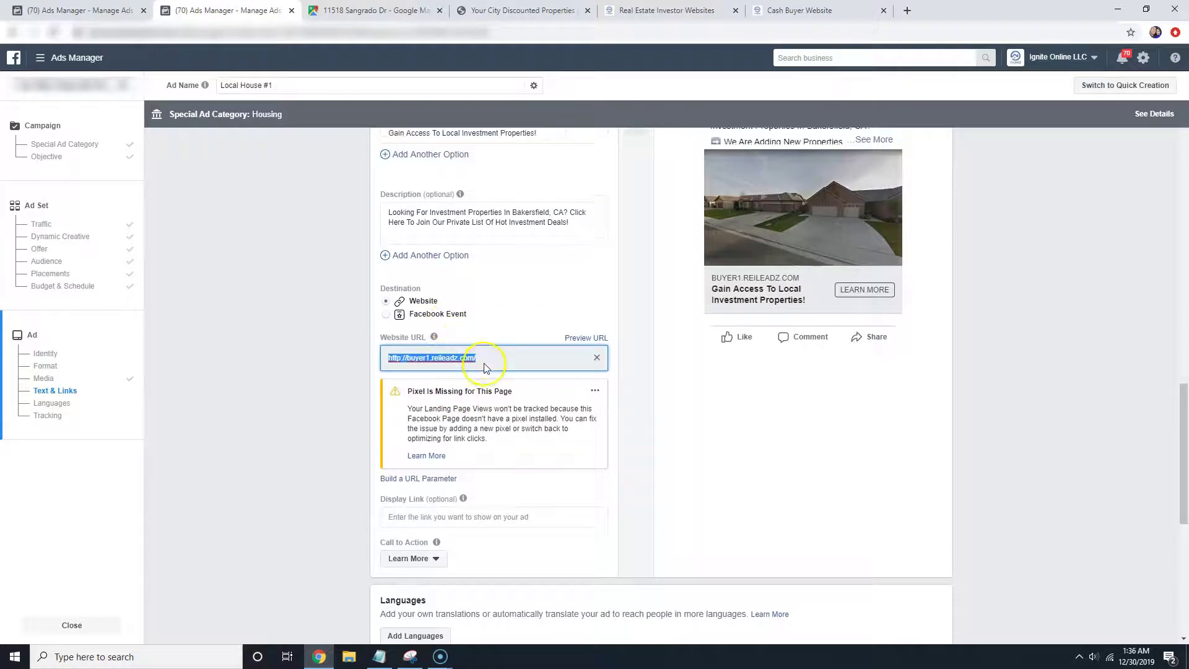
scroll(443, 434, down, 1)
Set the ad's display link to buyer1.reileadz.com, matching the domain in the website URL.
click(407, 299)
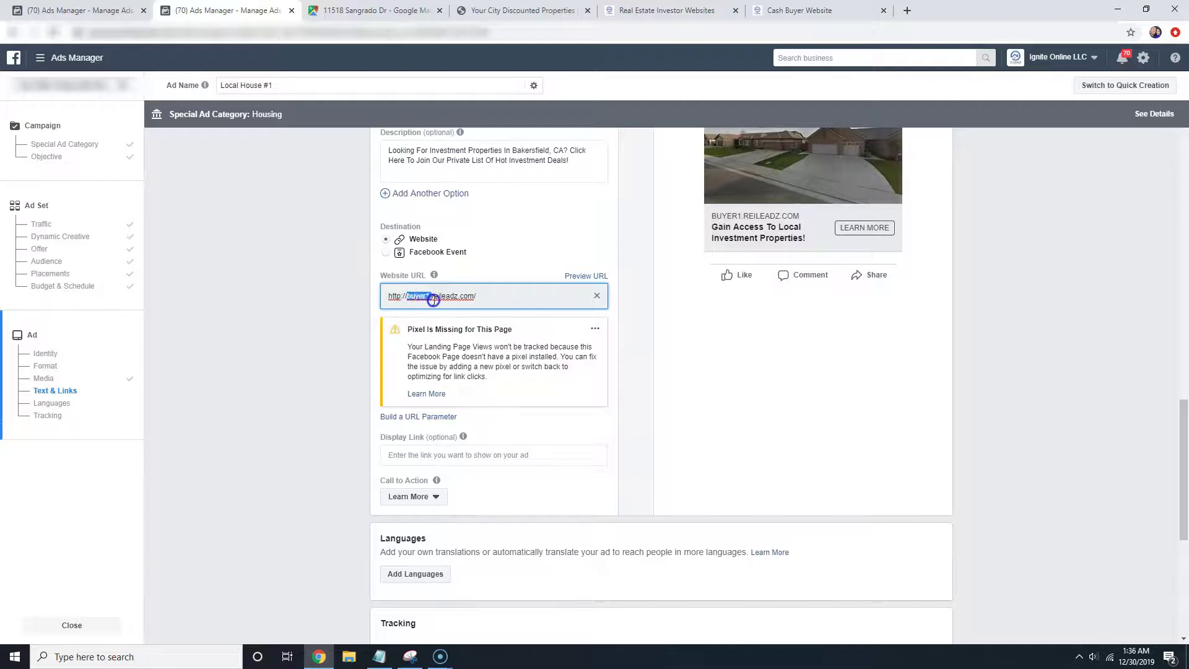
click(452, 455)
text(buyer1.reileadz.com)
drag(407, 298, 390, 292)
triple_click(482, 294)
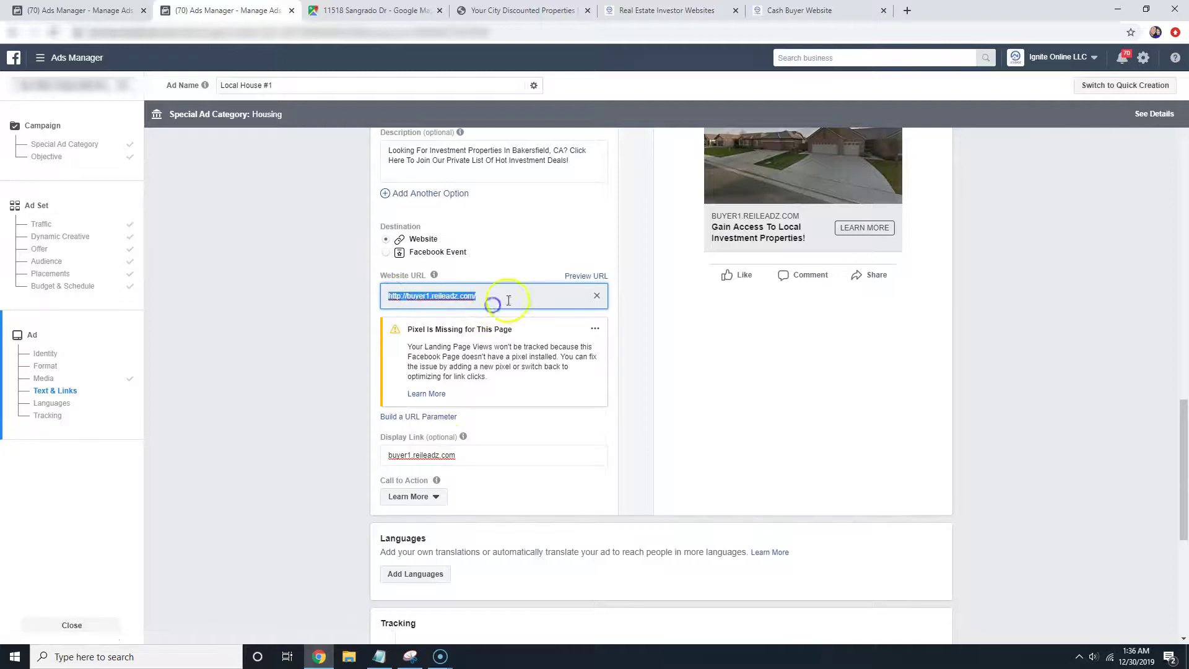
click(483, 297)
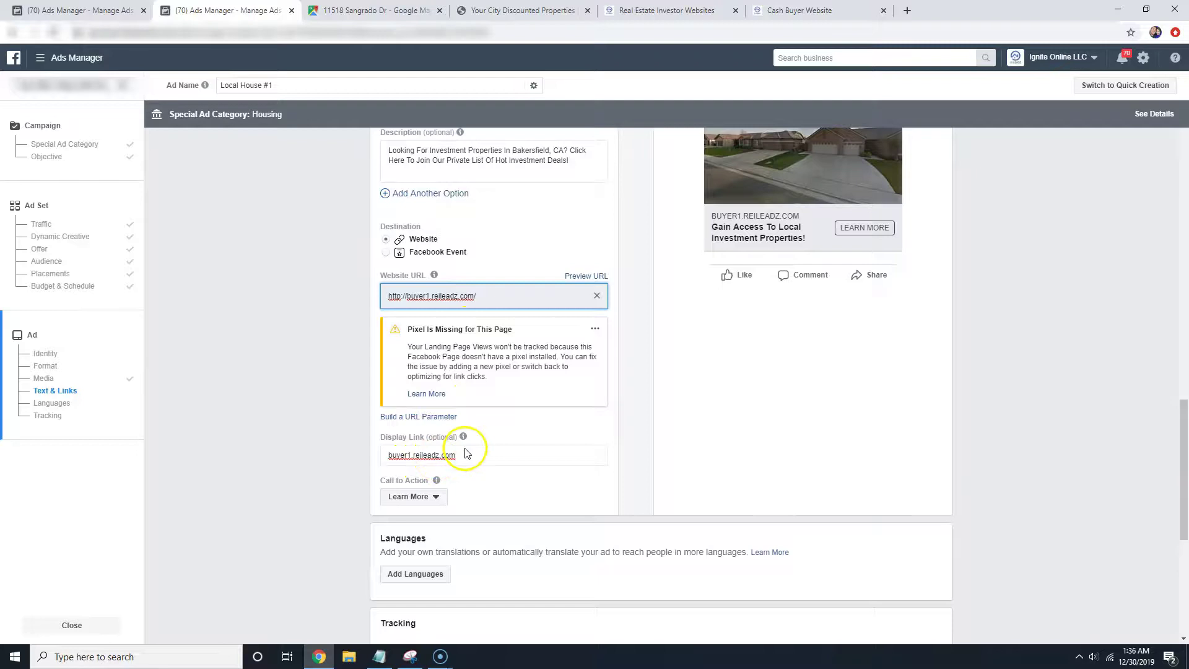
Review the ad's primary text, headline, description, mobile news feed preview and link fields.
scroll(610, 359, up, 4)
scroll(578, 318, up, 2)
scroll(510, 318, down, 2)
scroll(498, 315, up, 2)
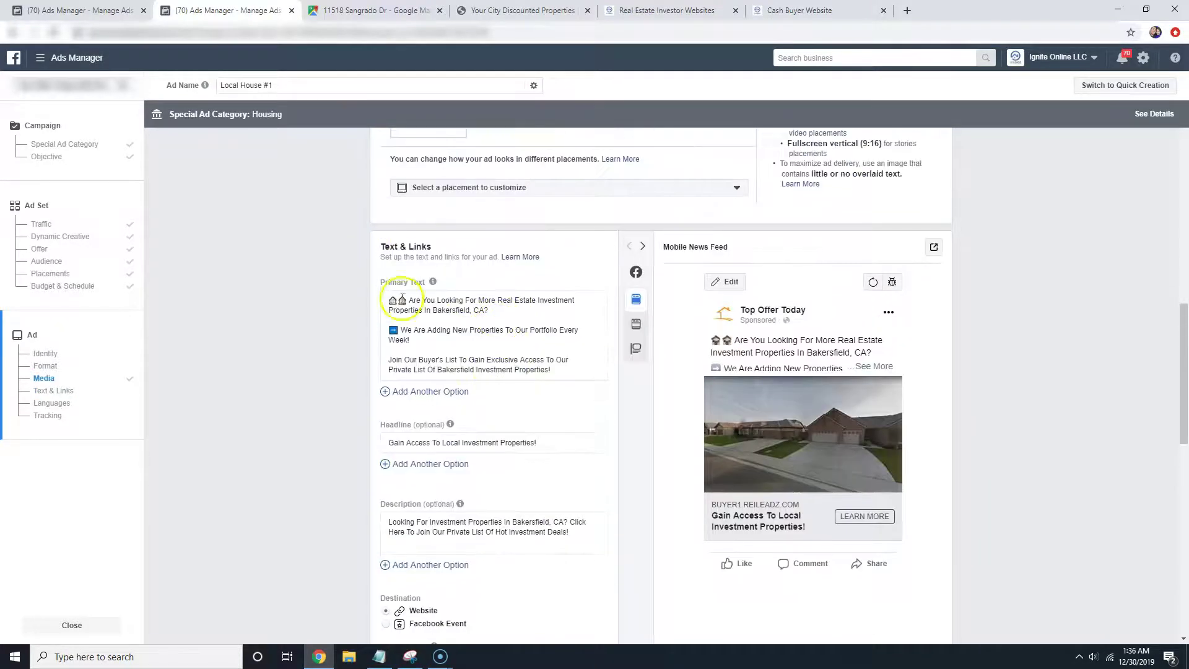
scroll(585, 403, down, 1)
scroll(584, 403, down, 2)
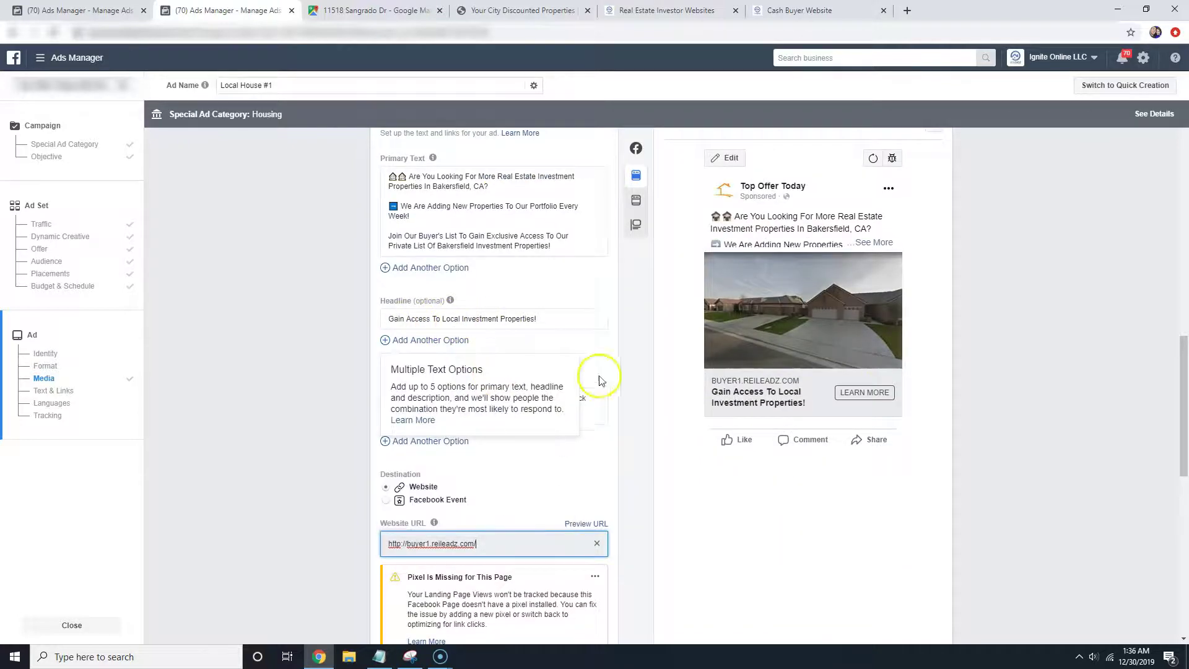
scroll(598, 446, down, 3)
scroll(485, 370, down, 2)
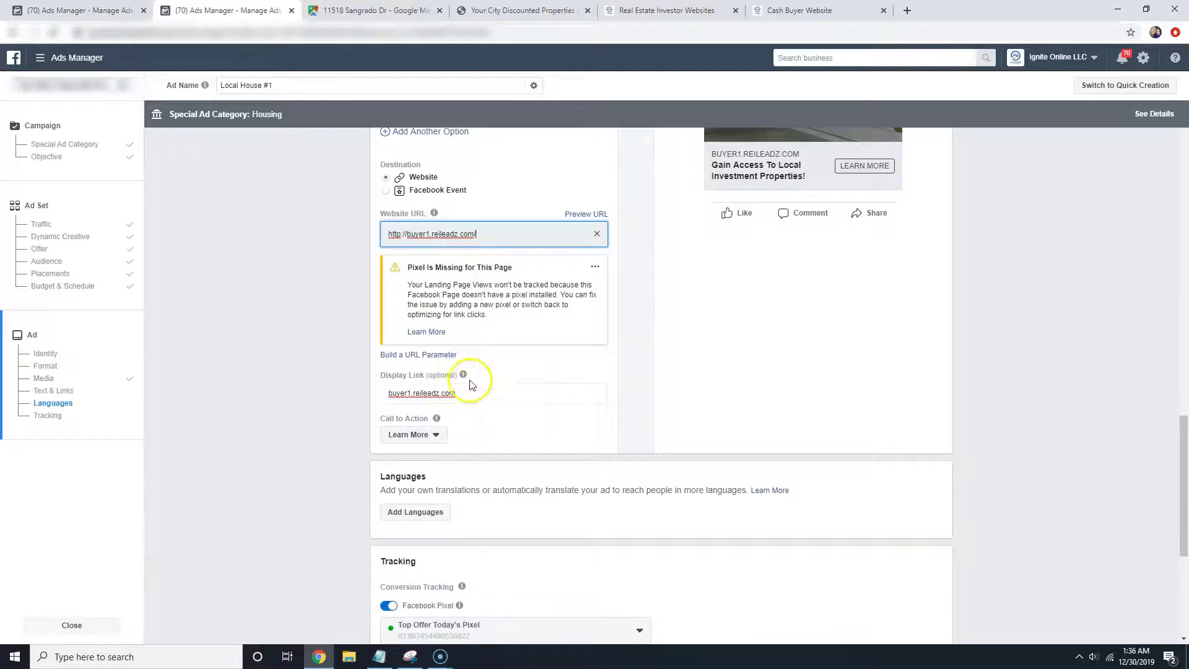
mouse_move(464, 375)
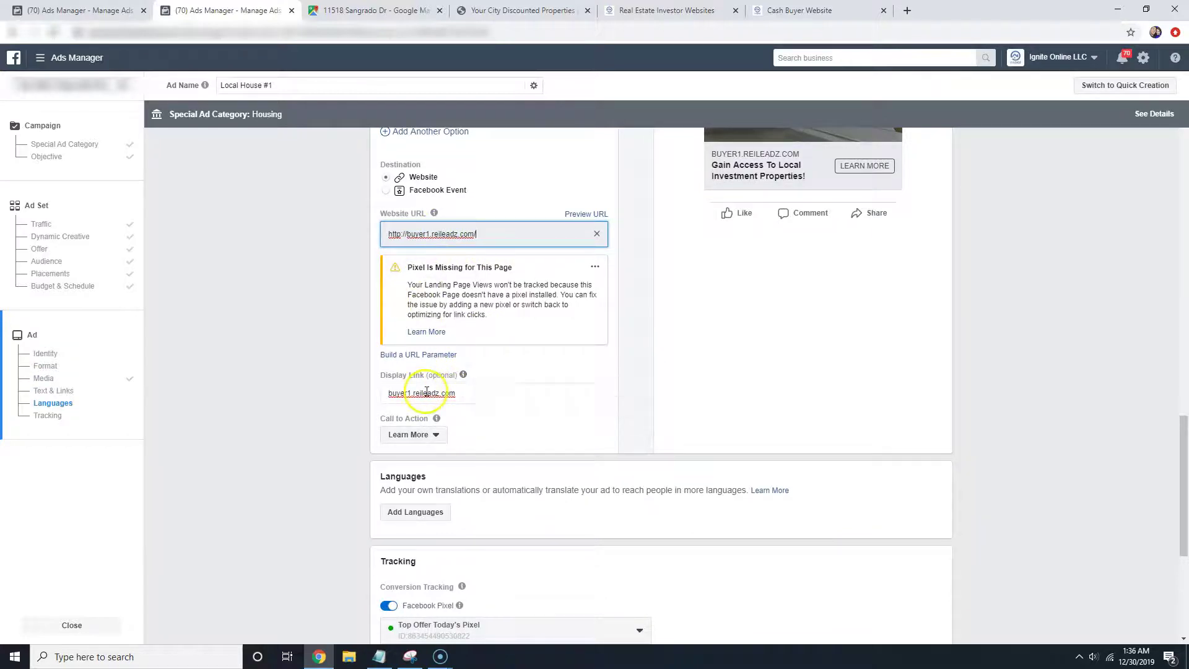
scroll(405, 375, down, 1)
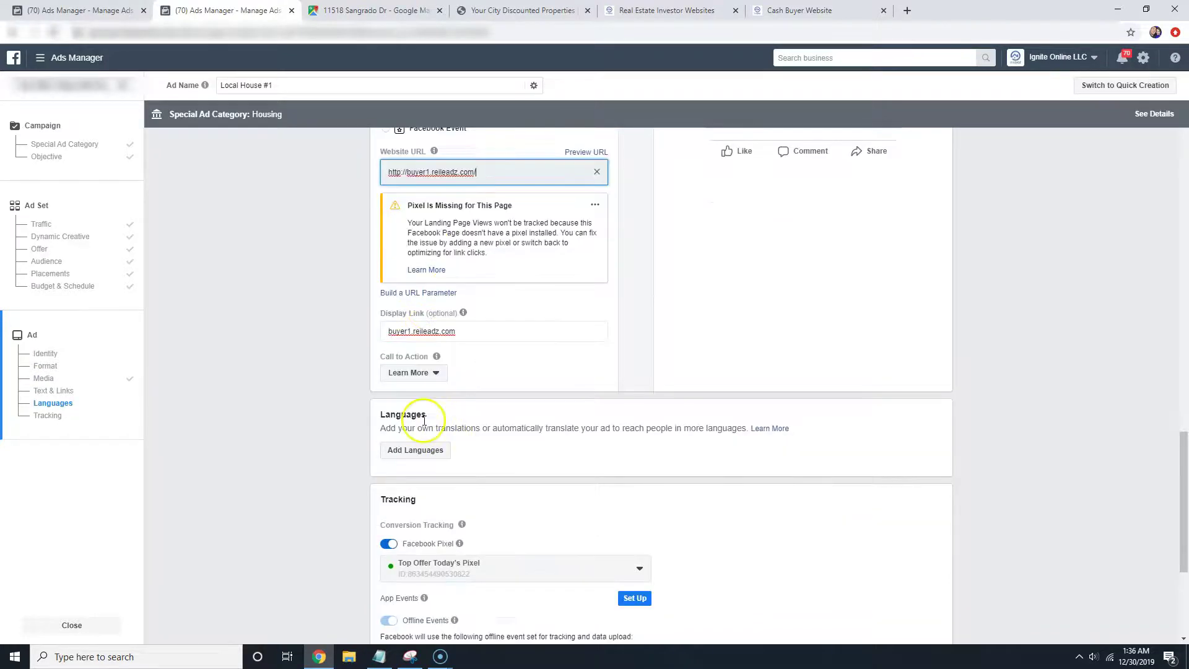
Change the ad's call to action to Sign Up and check it in the mobile news feed preview.
click(417, 373)
click(426, 464)
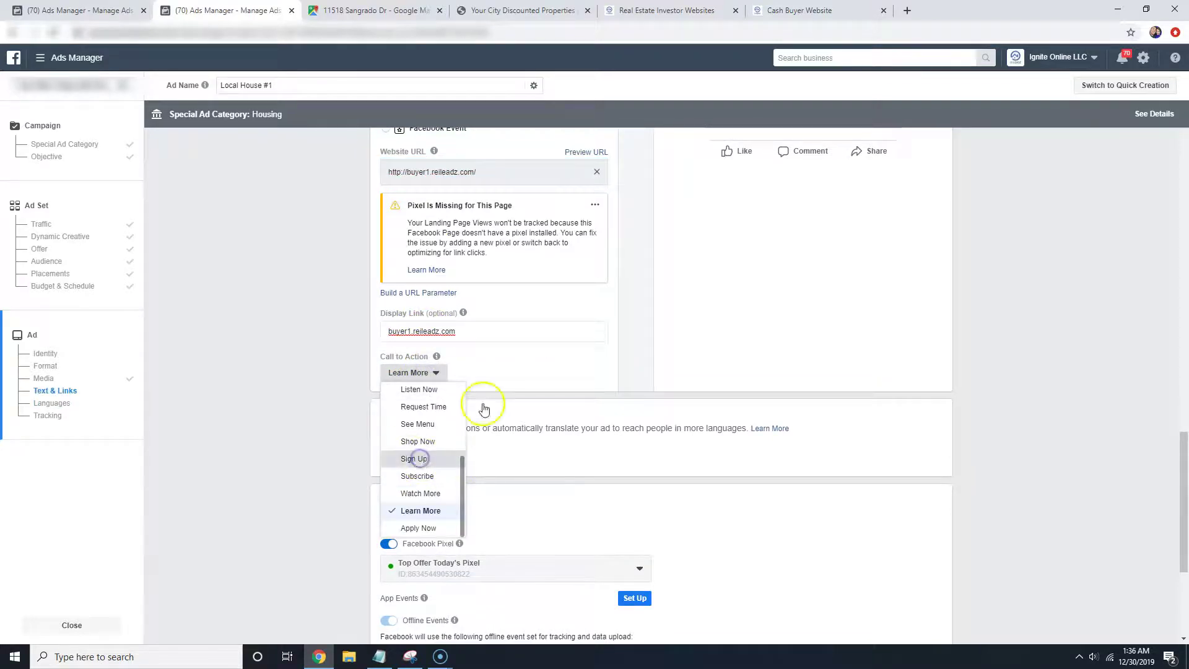
scroll(557, 385, up, 4)
click(802, 357)
scroll(519, 446, down, 3)
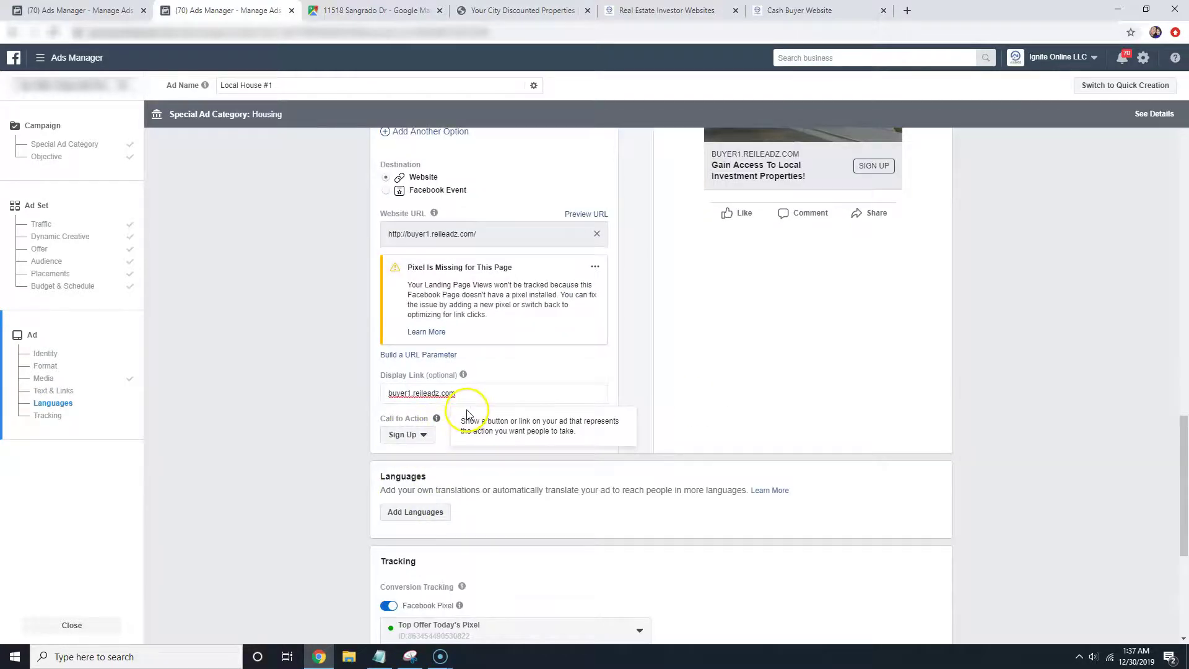
Check the Facebook Pixel selected for conversion tracking against the ad's website URL.
scroll(473, 478, down, 3)
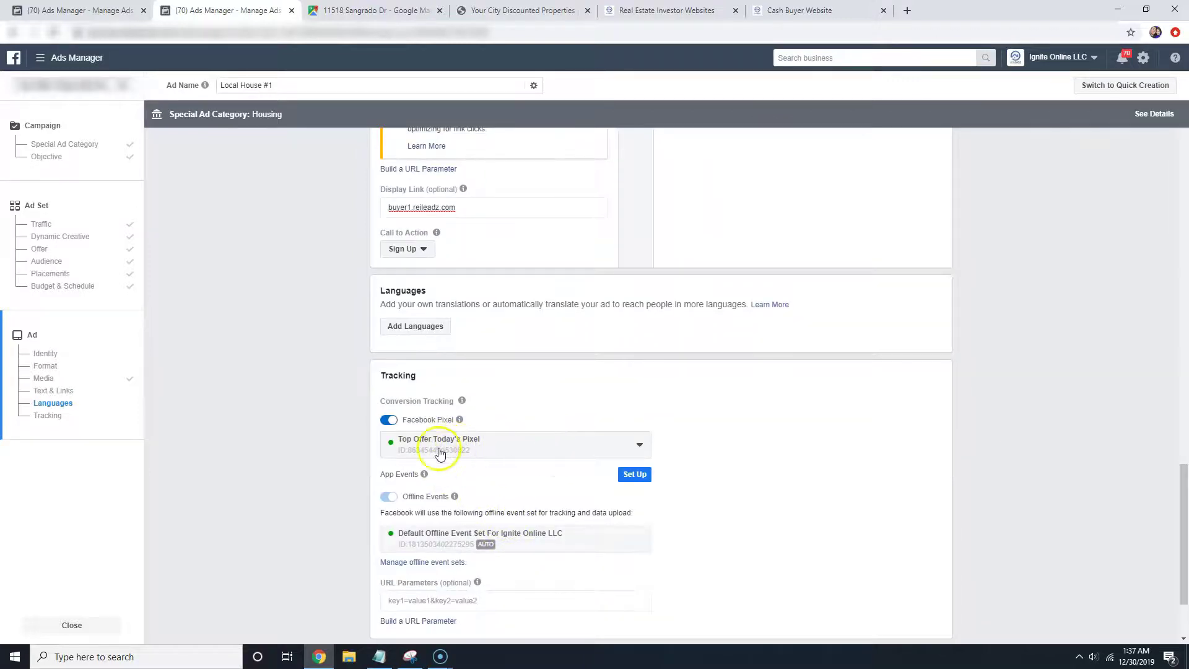
scroll(470, 442, up, 6)
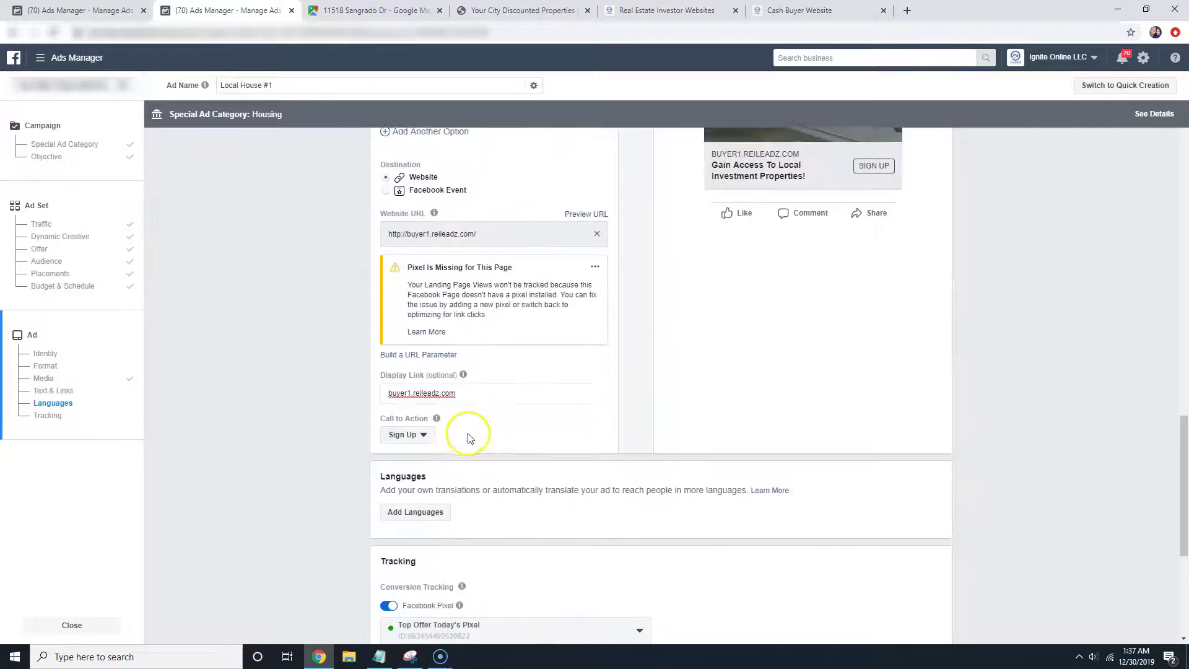
drag(476, 416, 391, 414)
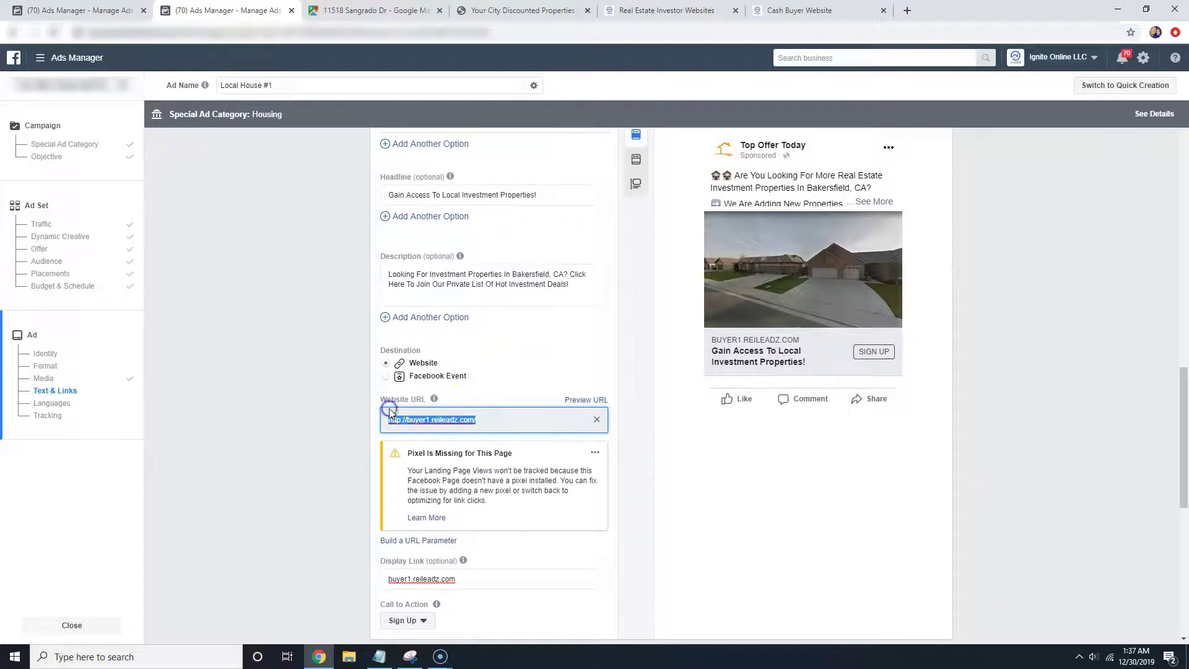
text(https)
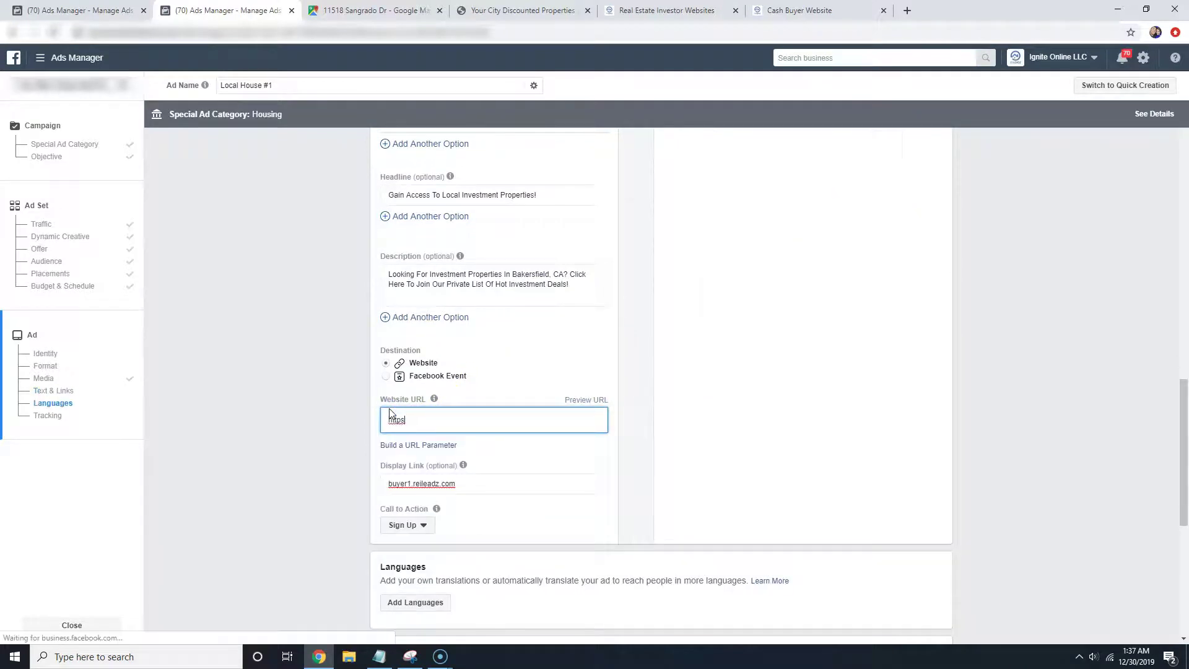
text(://topoffertoday.com)
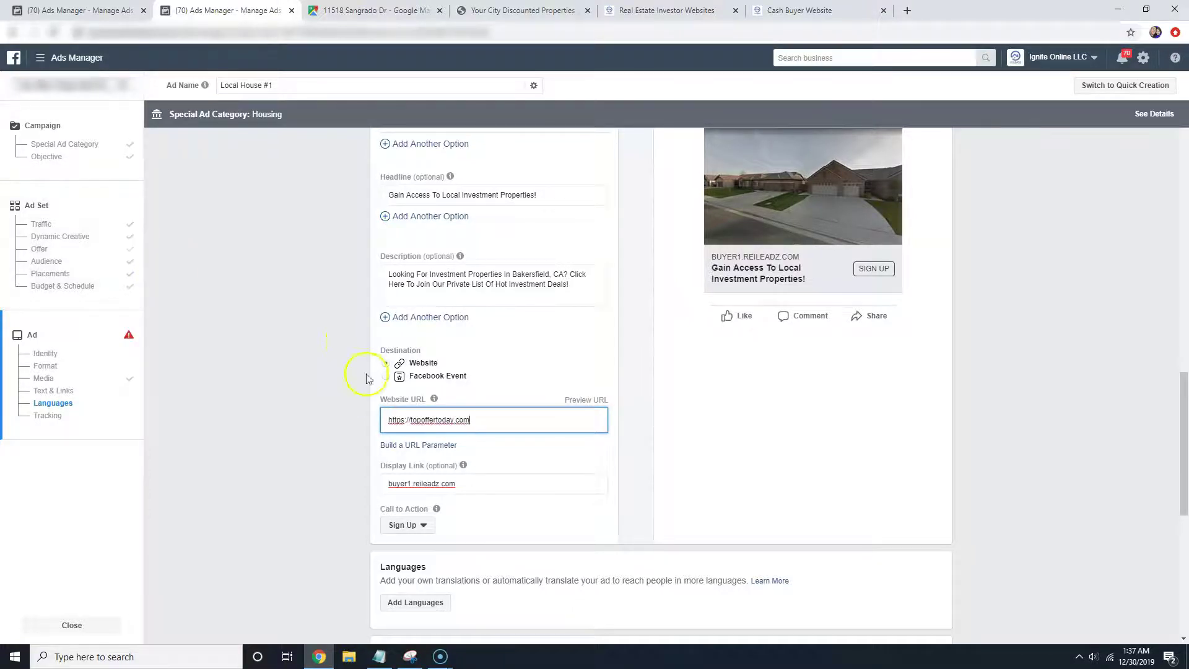
drag(411, 420, 471, 420)
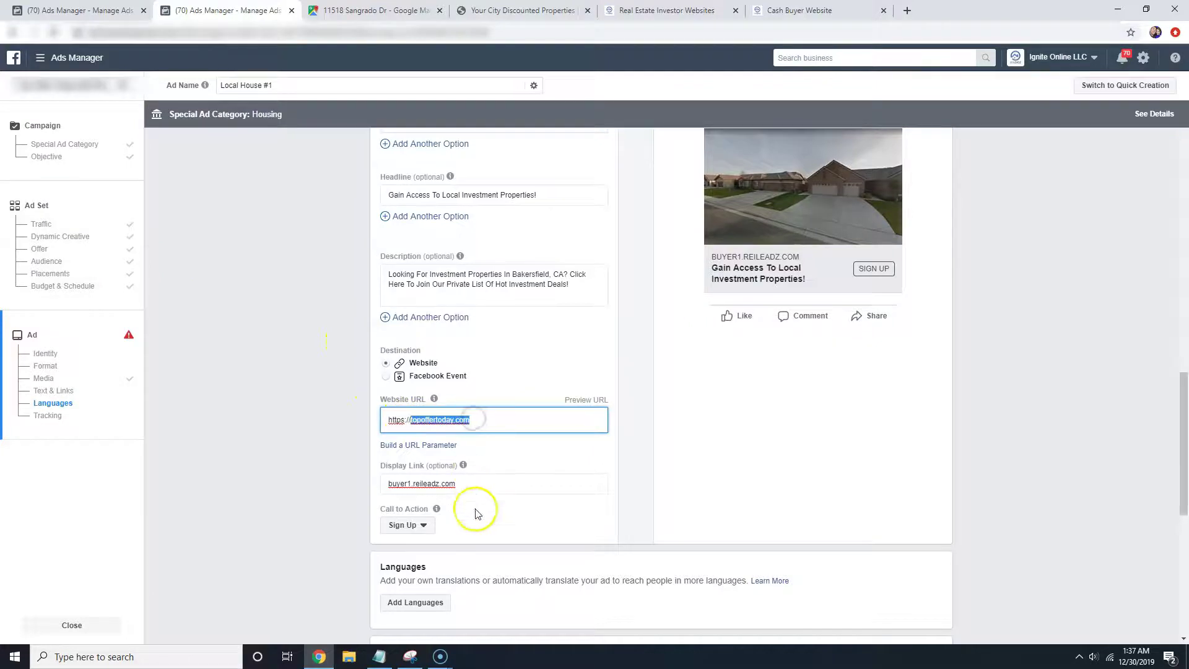
click(471, 480)
key(ctrl+a)
key(ctrl+v)
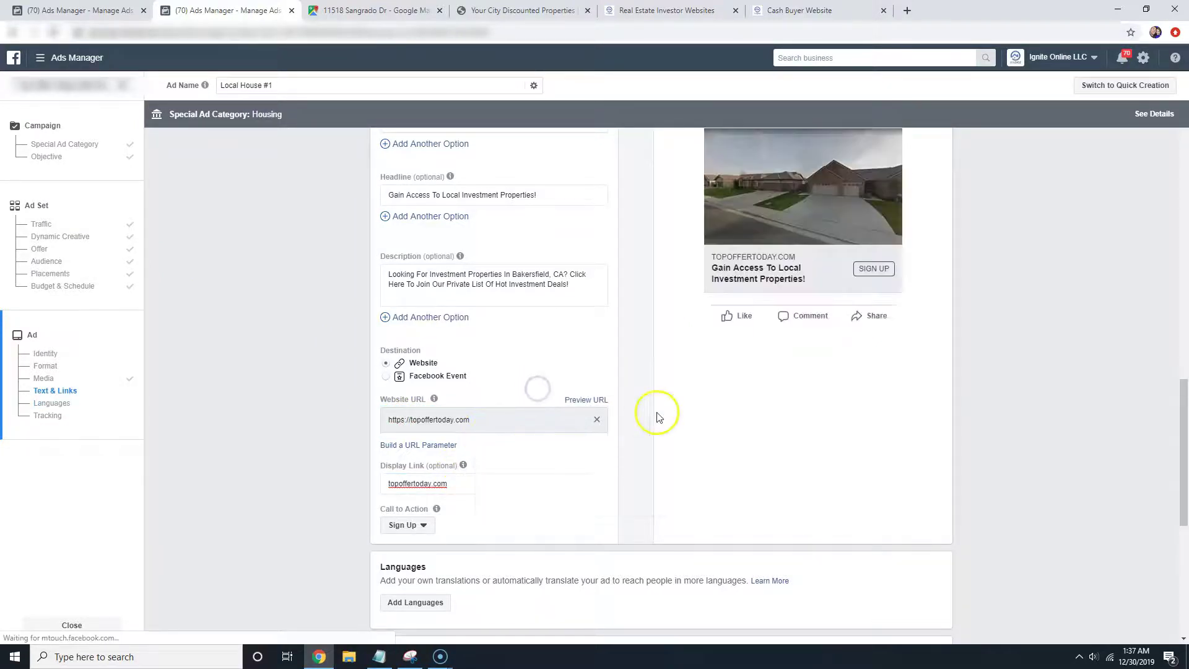
Review the ad's Facebook page, image, text, link and tracking settings together with the mobile news feed preview.
scroll(655, 411, up, 5)
scroll(547, 381, down, 3)
scroll(412, 492, down, 10)
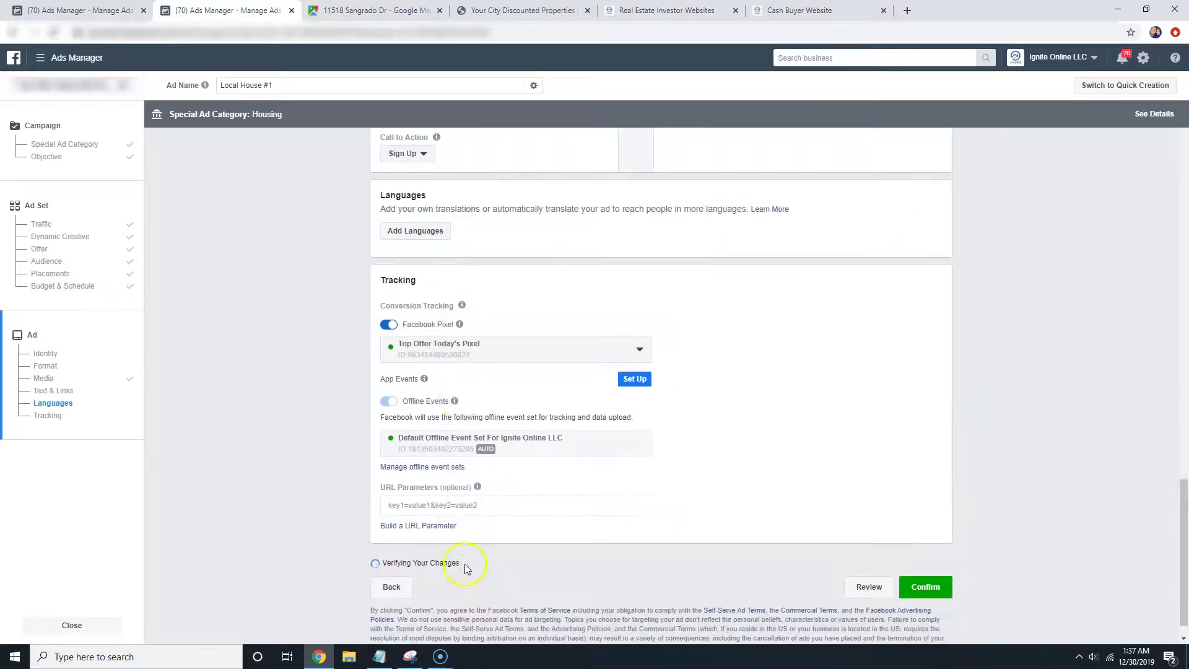
scroll(413, 376, up, 15)
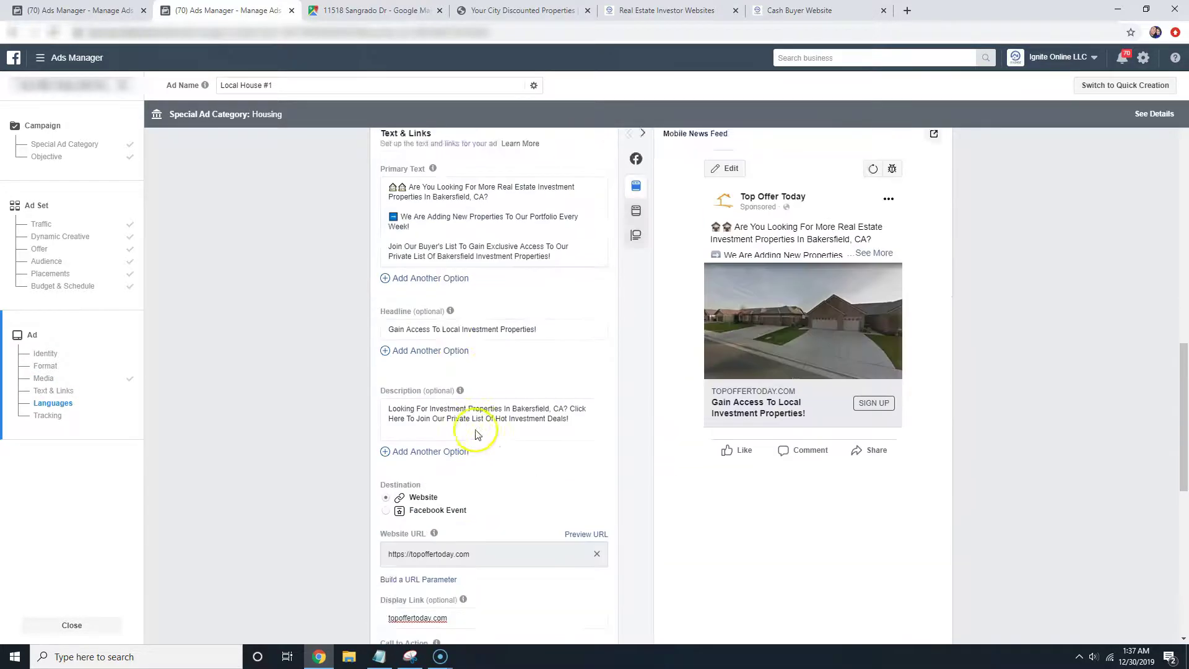
scroll(459, 421, up, 2)
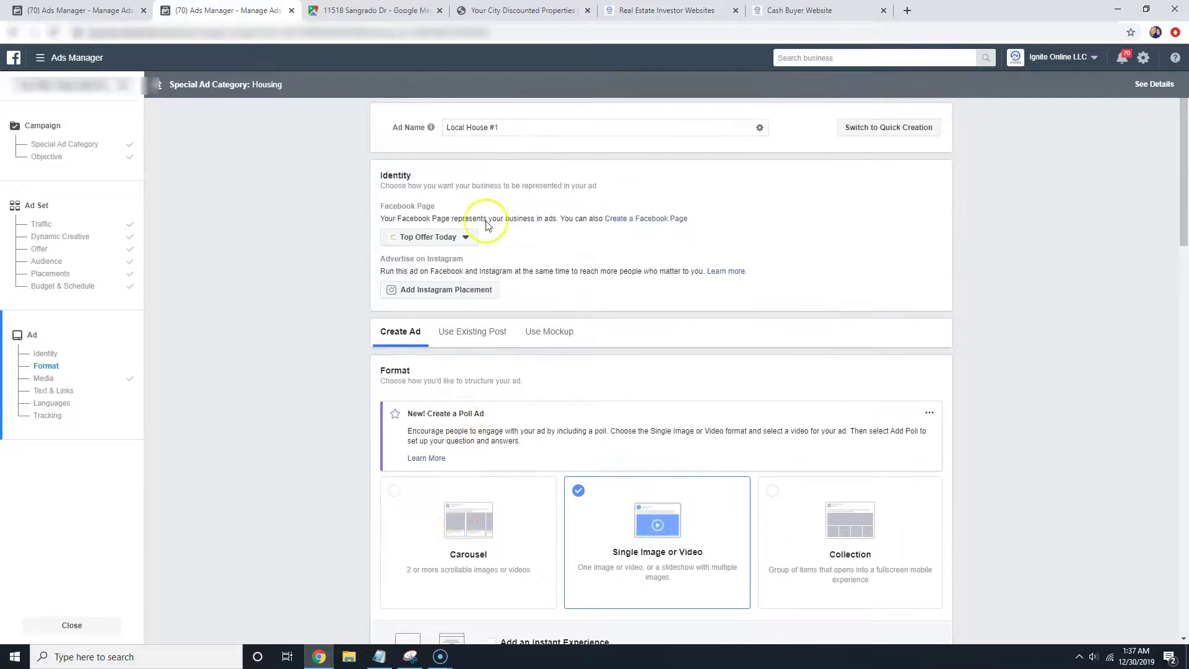
scroll(497, 186, down, 4)
scroll(501, 196, down, 8)
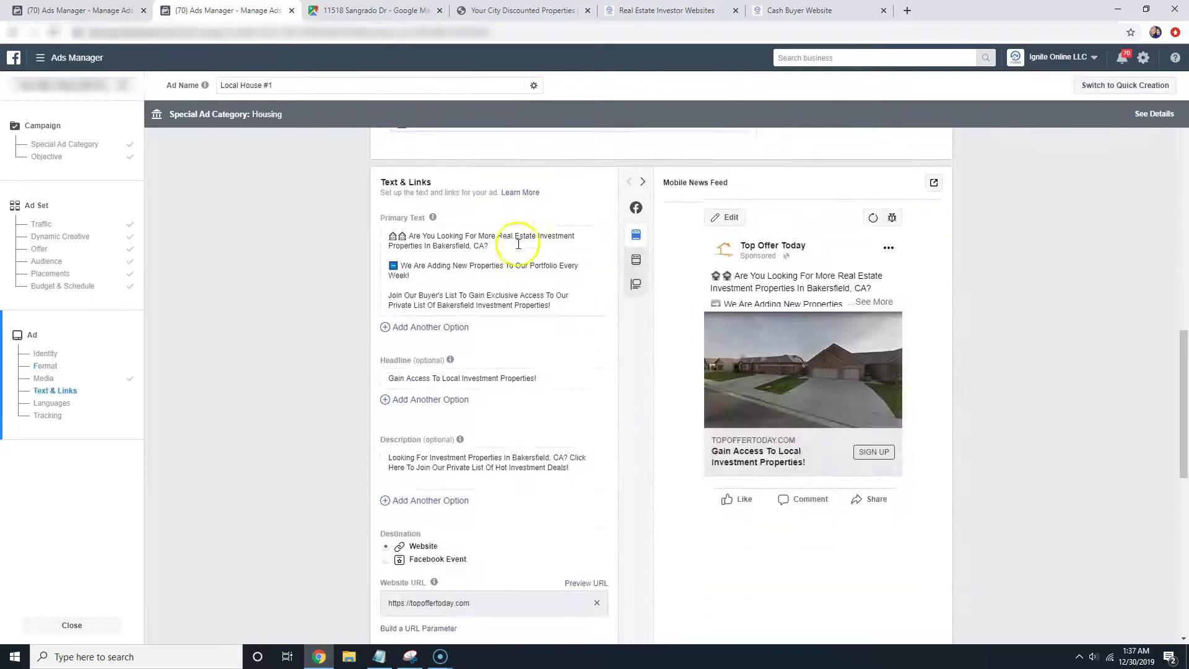
scroll(552, 348, down, 8)
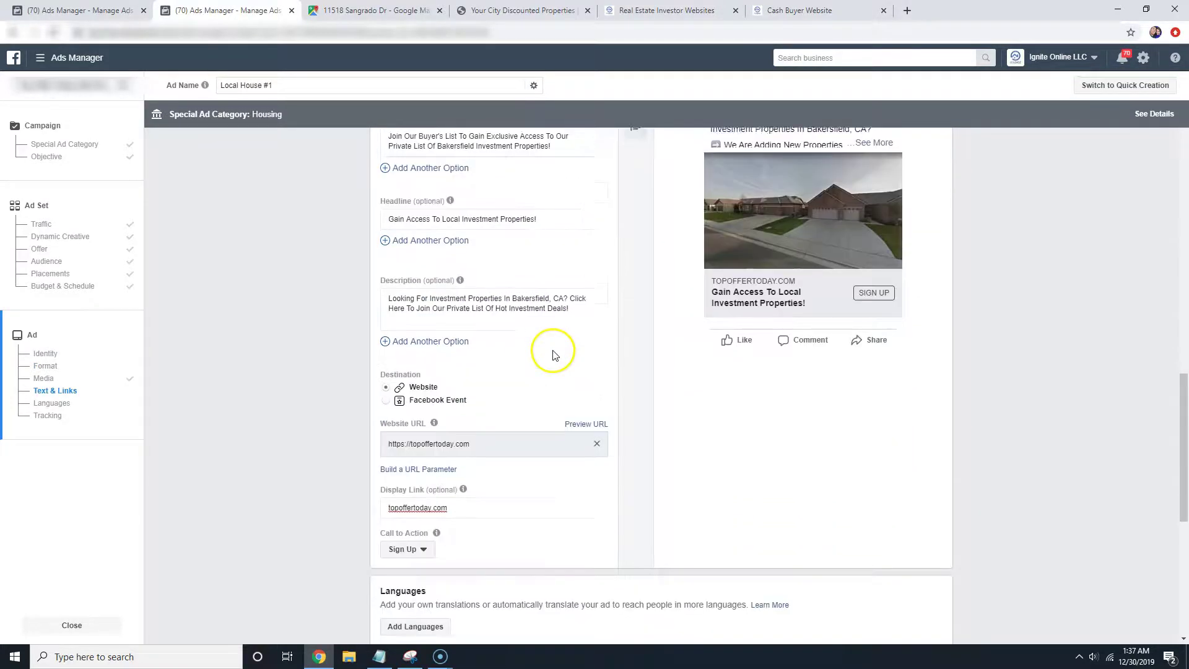
scroll(662, 408, up, 10)
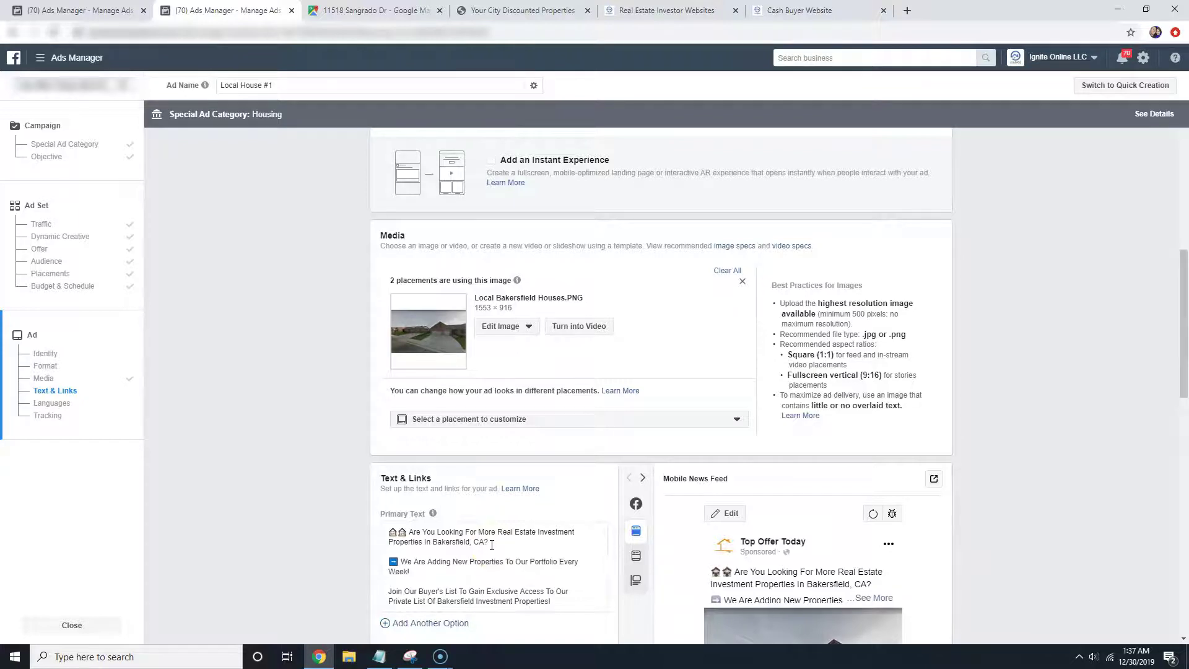
scroll(660, 469, down, 3)
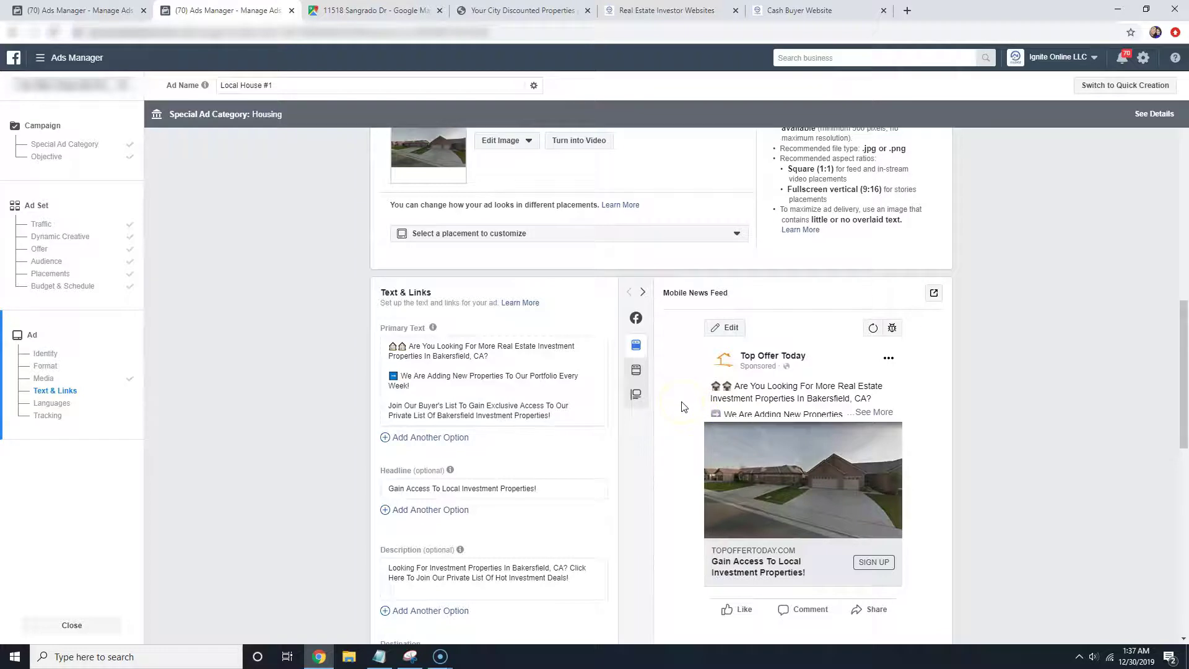
Look over the cash buyer landing page and its buyer's list form in the discounted properties browser tab.
click(563, 10)
scroll(567, 278, down, 3)
scroll(554, 275, up, 3)
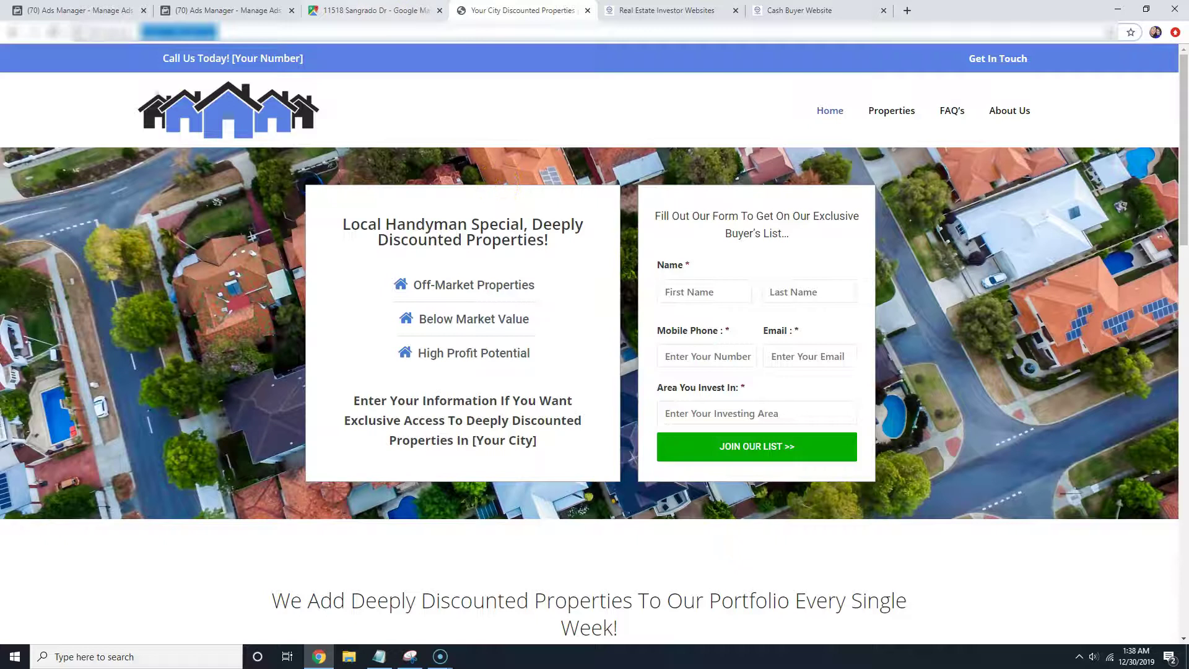
Return to the Local House #1 ad in Ads Manager and confirm it to publish the campaign.
click(248, 10)
scroll(682, 416, down, 12)
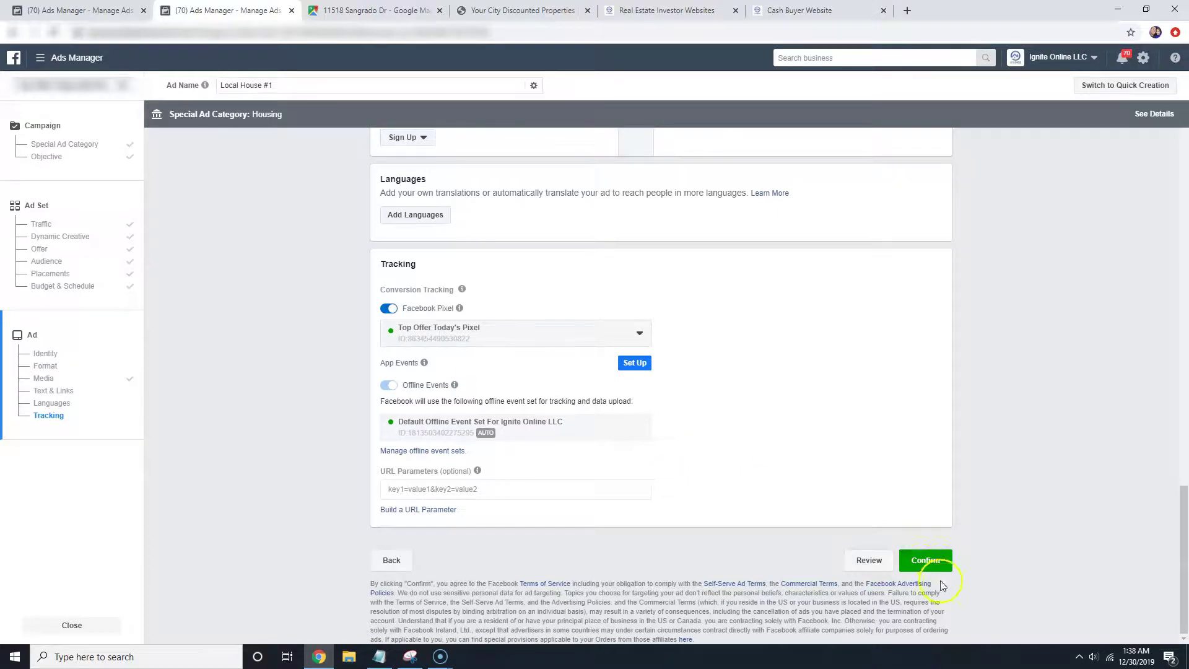
click(927, 562)
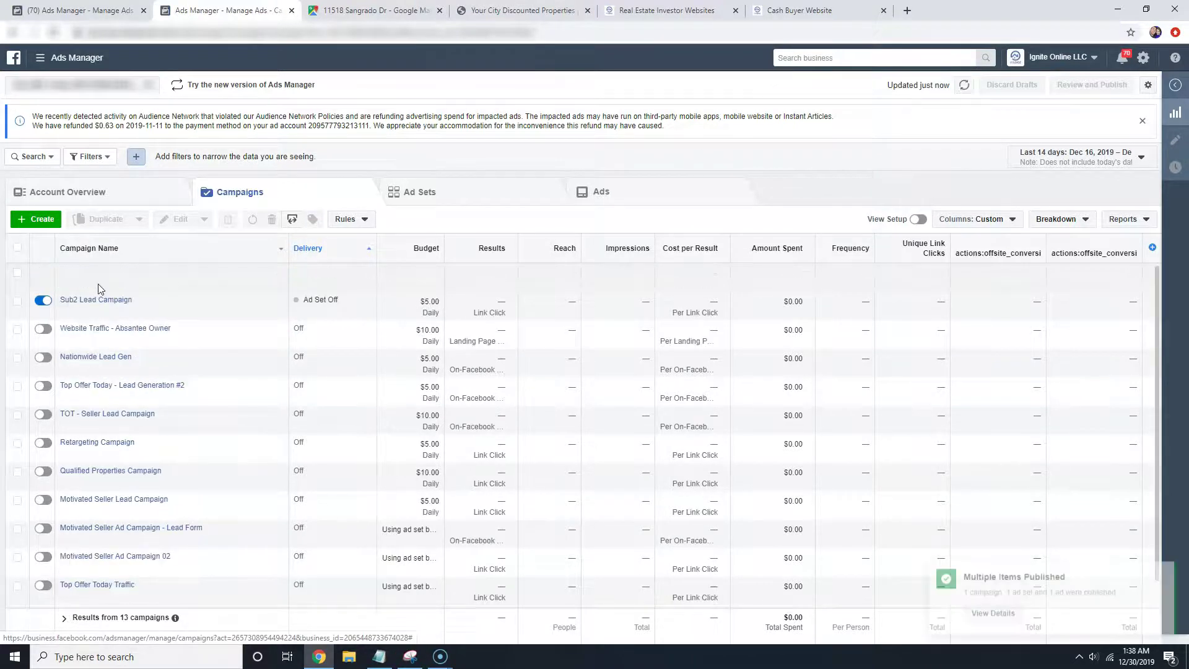
Duplicate the Local House #1 ad of the Cash Buyer List campaign once into its original campaign.
click(91, 272)
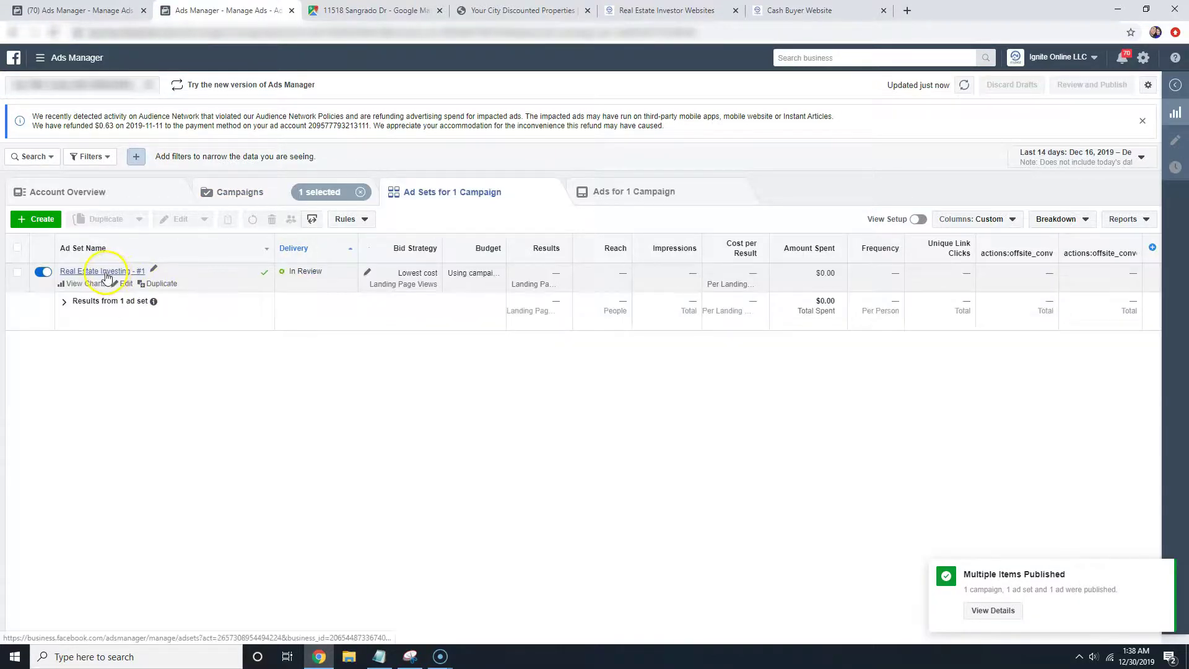
click(243, 192)
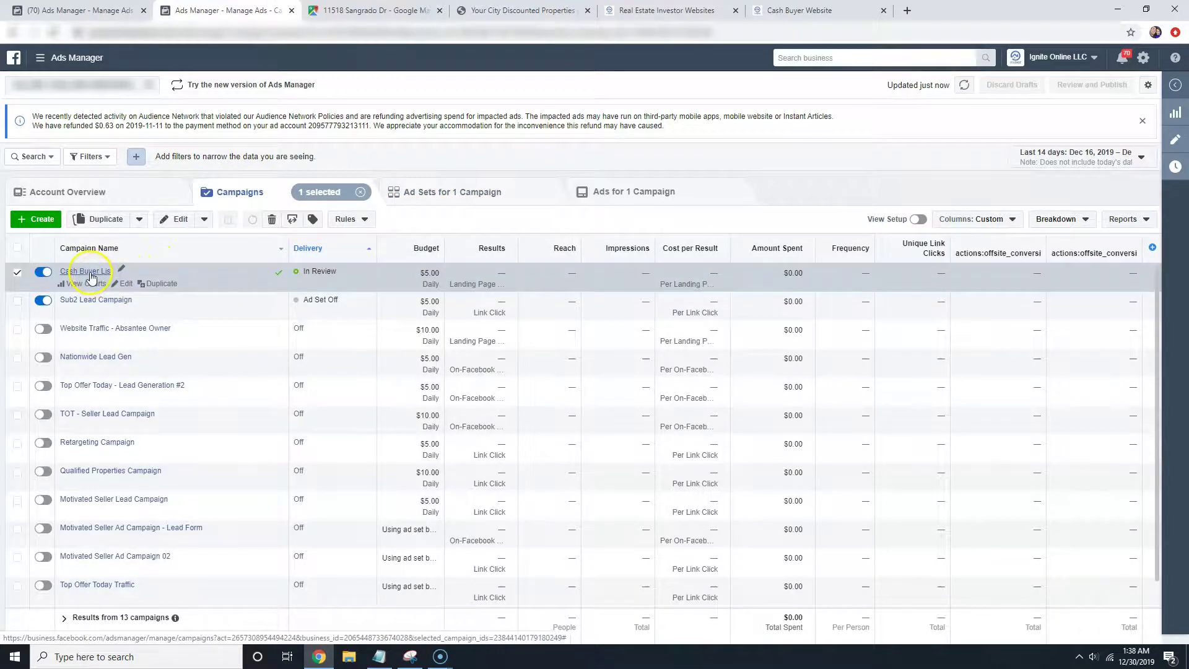
click(90, 274)
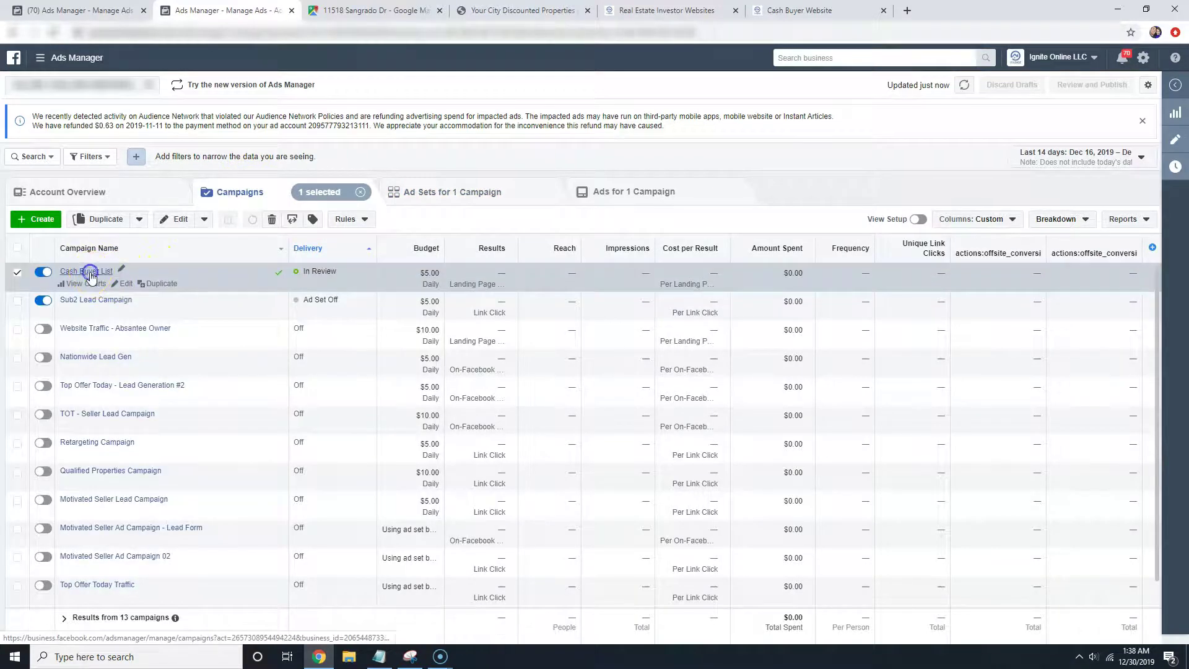
click(98, 273)
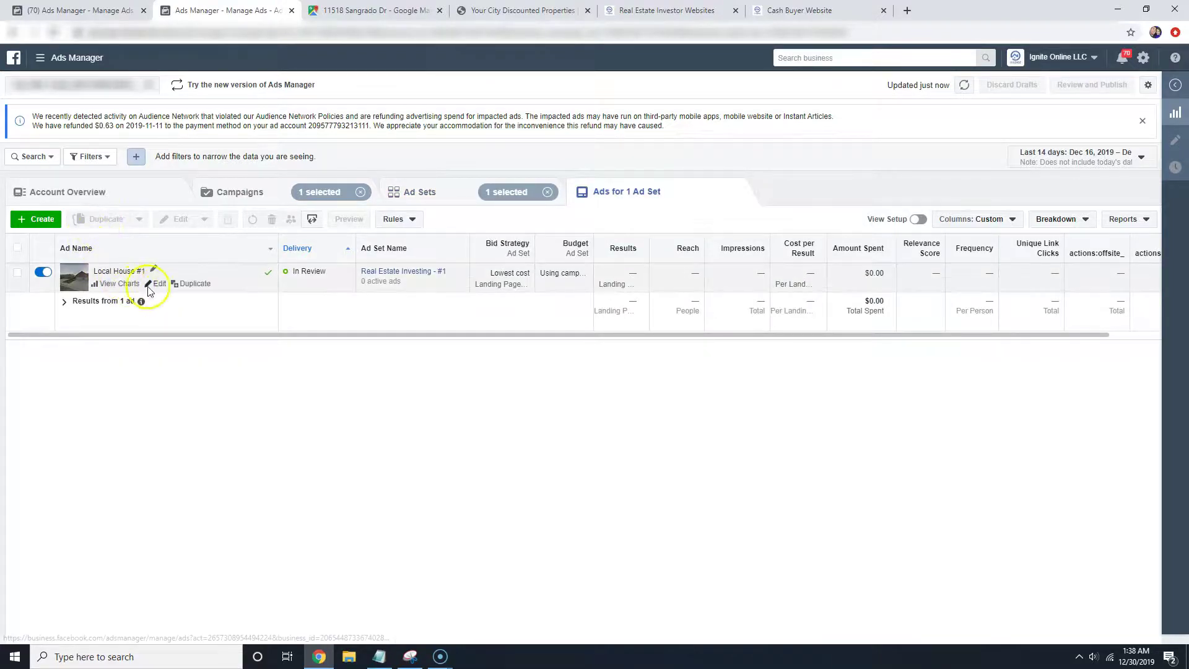
click(189, 284)
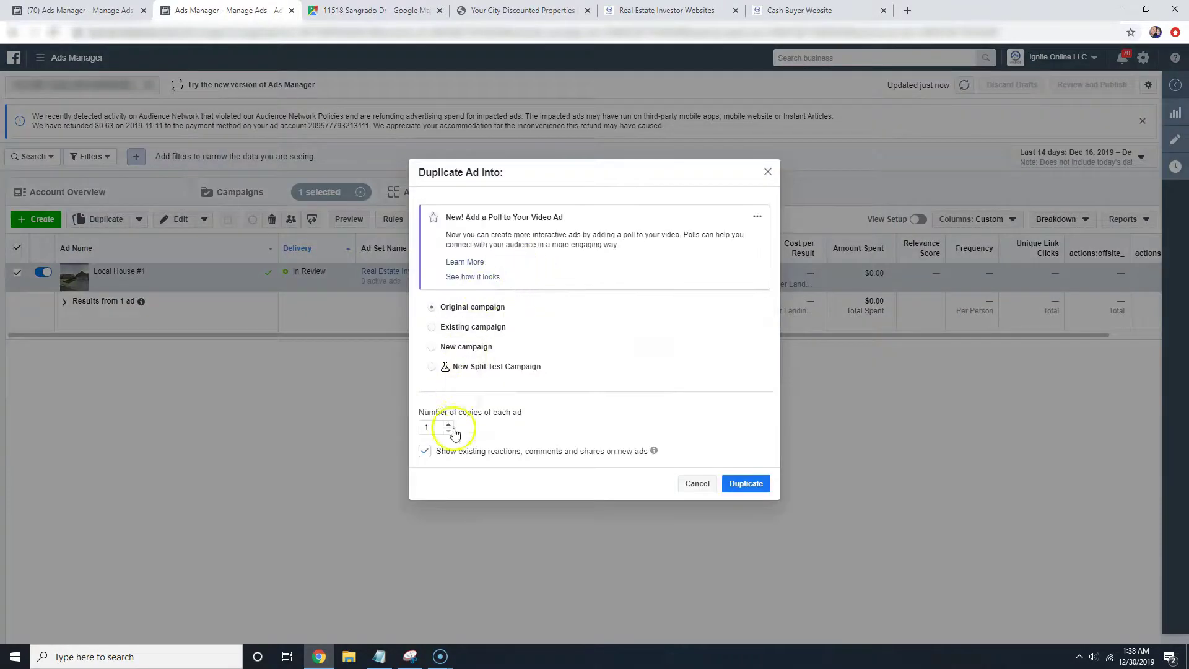
click(747, 485)
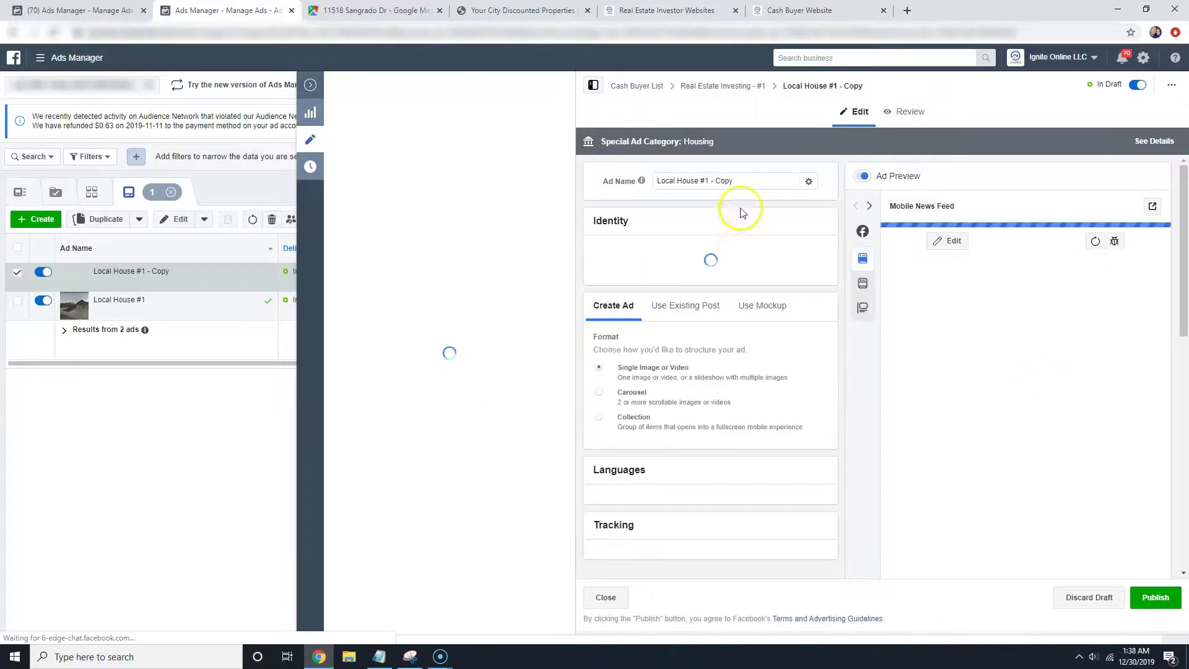
Rename the duplicated ad as Stock Image House #1.
click(650, 177)
mouse_move(640, 179)
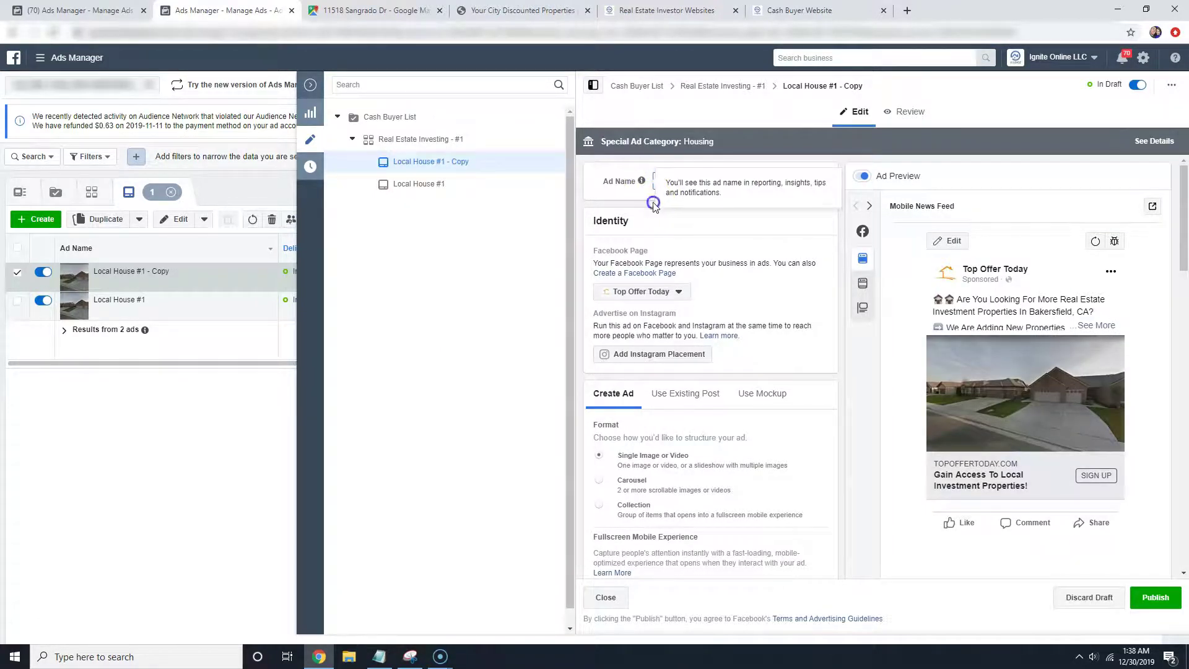
drag(735, 181, 789, 185)
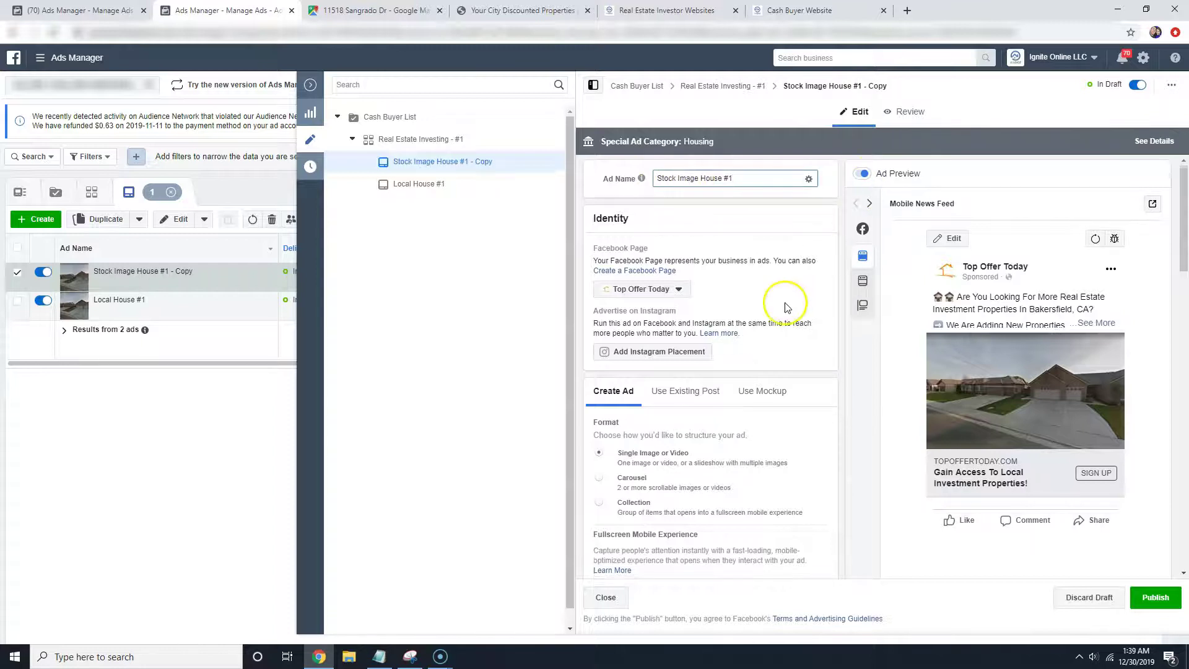
Clear the Local Bakersfield Houses.PNG image from the Stock Image House #1 ad's media.
scroll(786, 300, down, 12)
scroll(747, 389, up, 10)
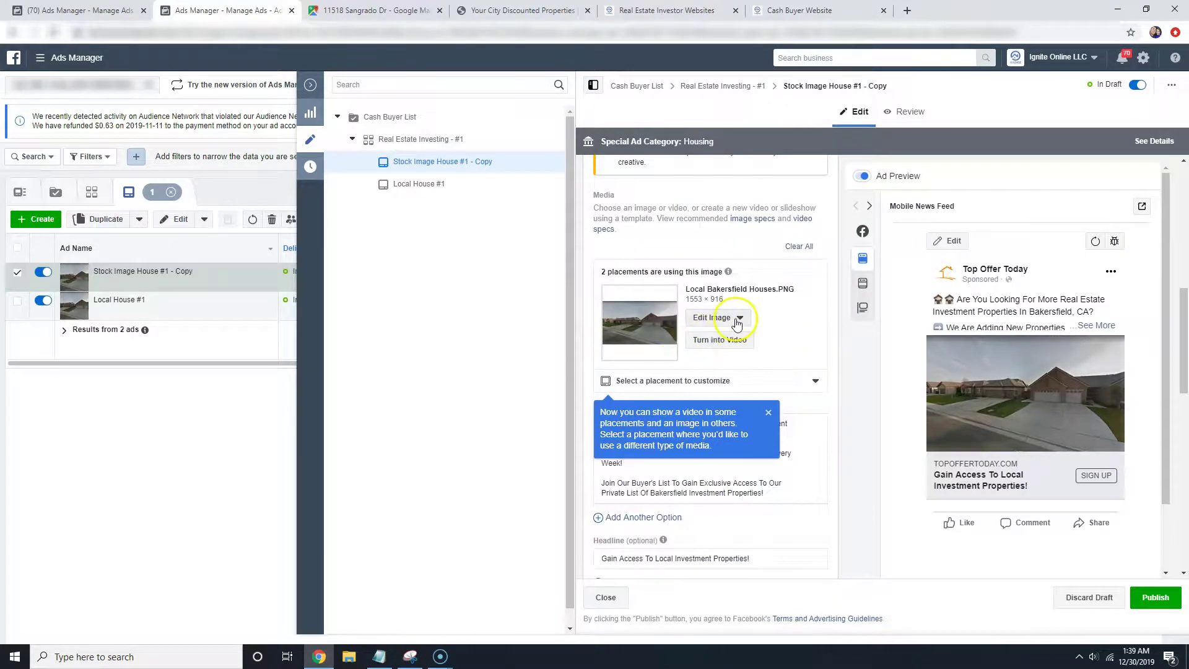
click(737, 319)
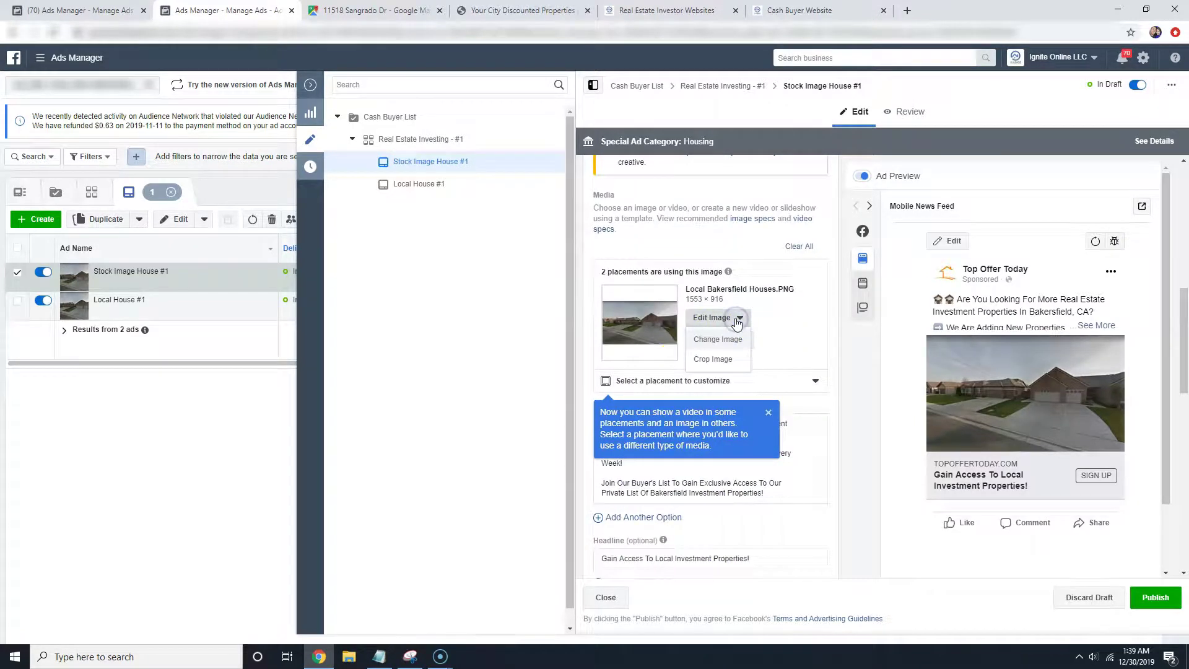
click(799, 246)
scroll(707, 404, up, 4)
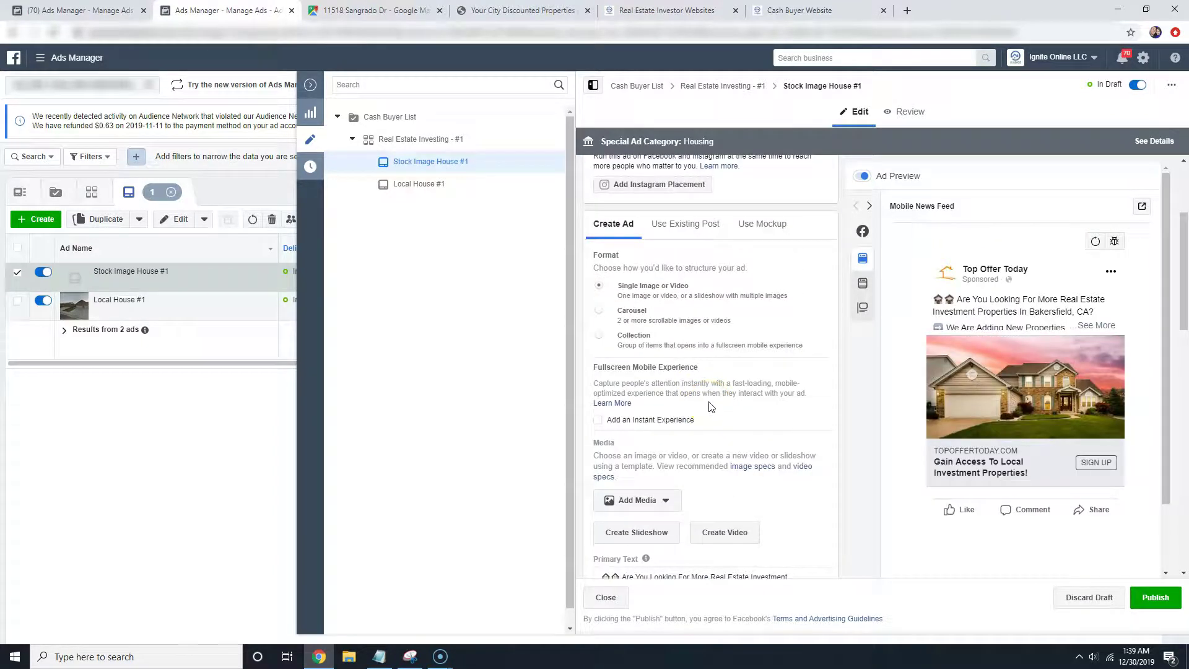
click(64, 311)
scroll(713, 379, up, 2)
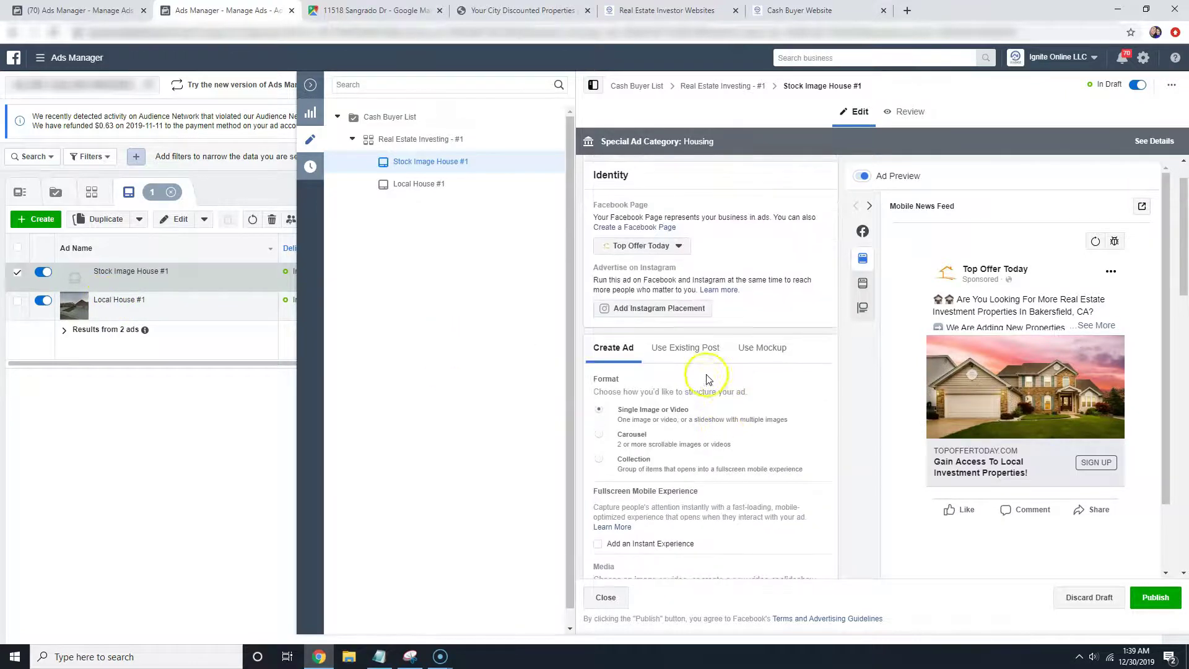
Start adding an image to the Stock Image House #1 ad and search the stock photos for "house".
scroll(664, 345, down, 3)
scroll(638, 384, down, 1)
click(637, 378)
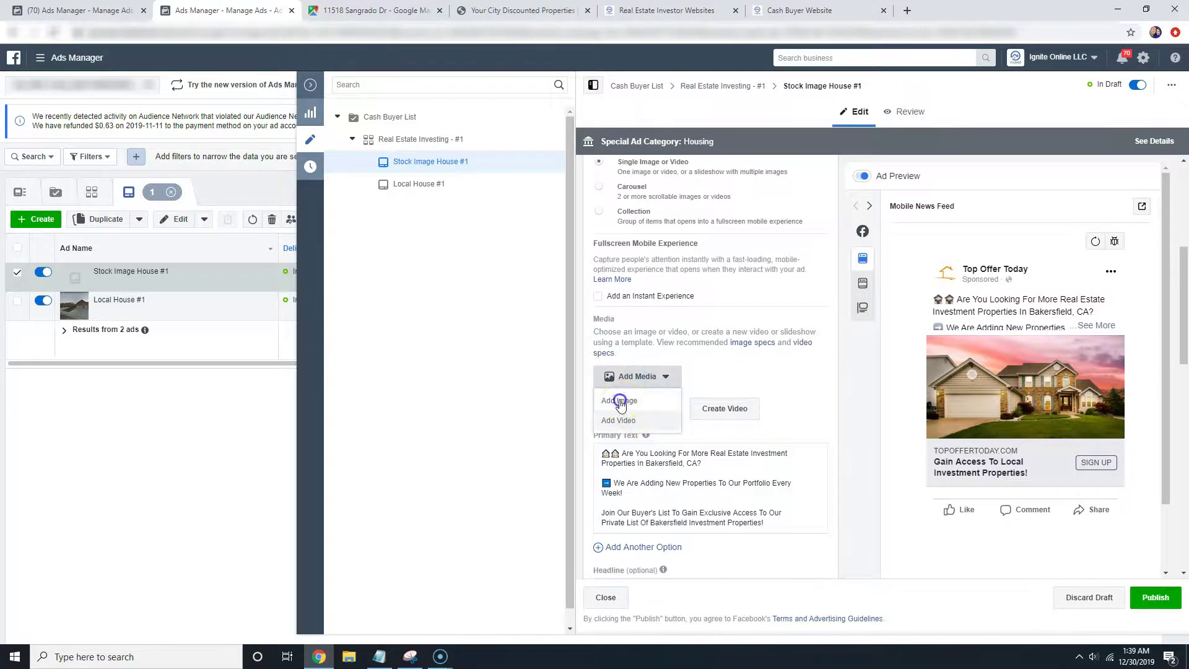
click(619, 401)
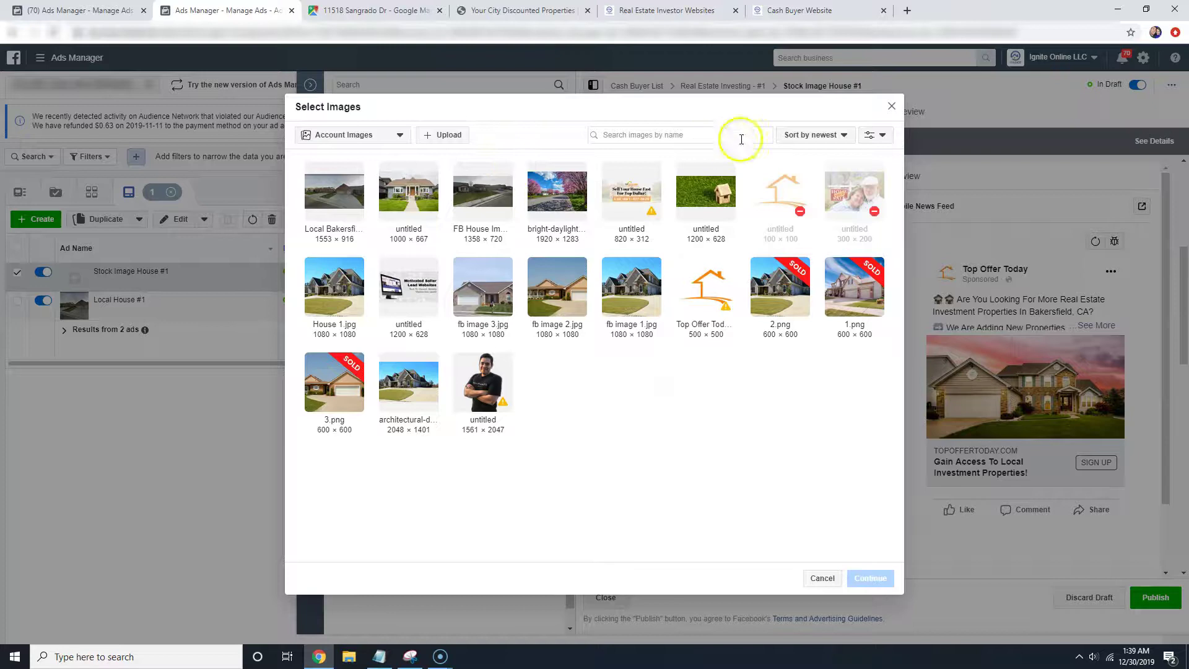
click(351, 136)
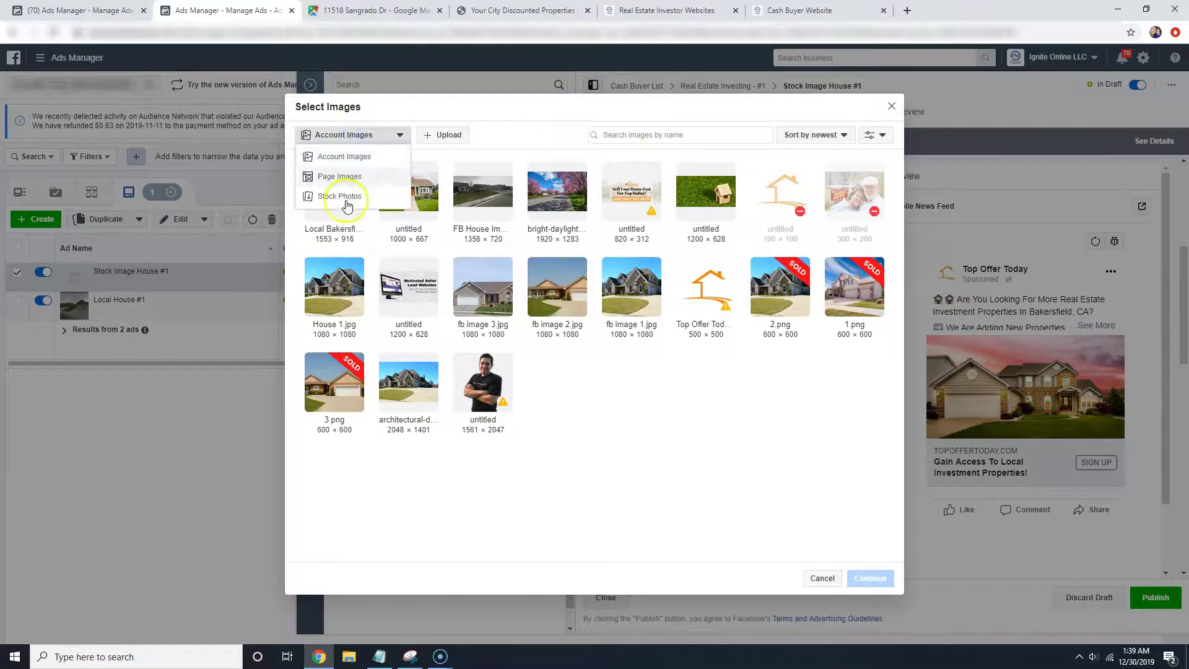
click(369, 134)
click(354, 135)
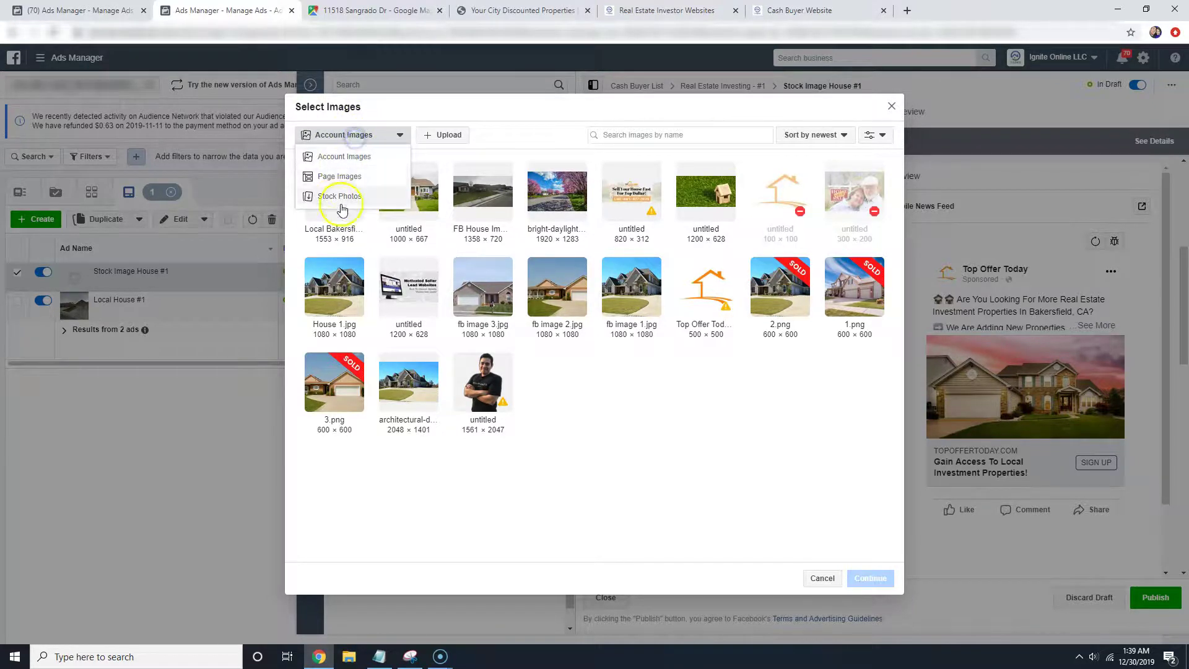
click(327, 198)
click(486, 136)
text(house)
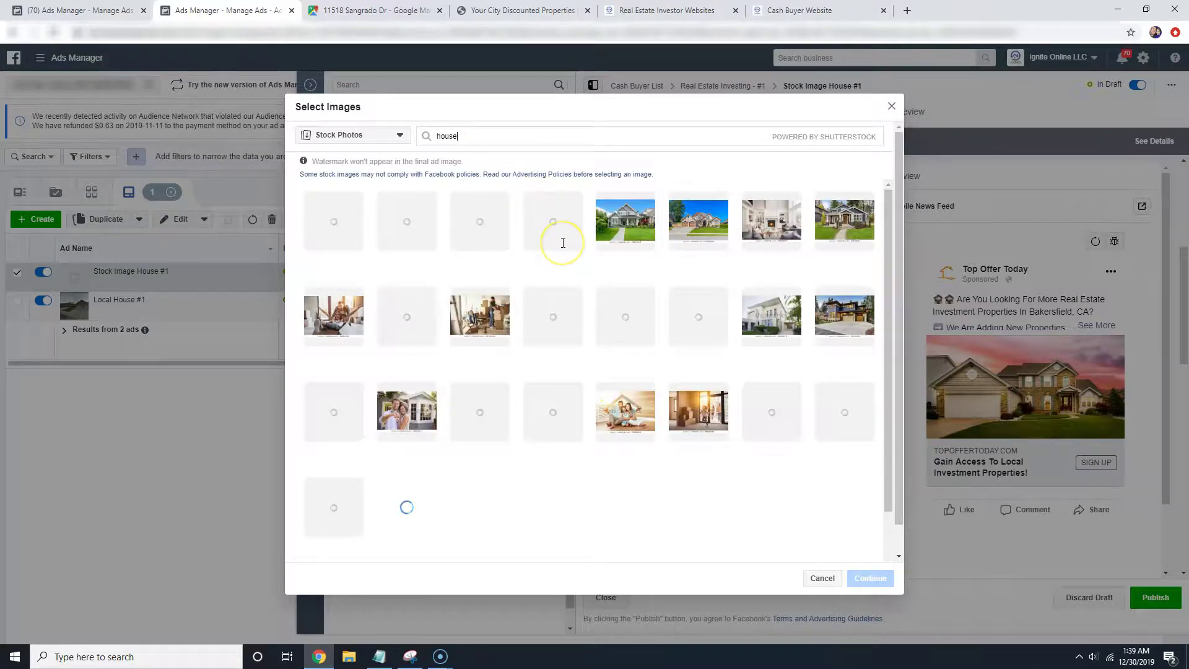
Choose the stock photo of the single-story house with a front lawn and walkway as the Stock Image House #1 ad's image.
click(613, 288)
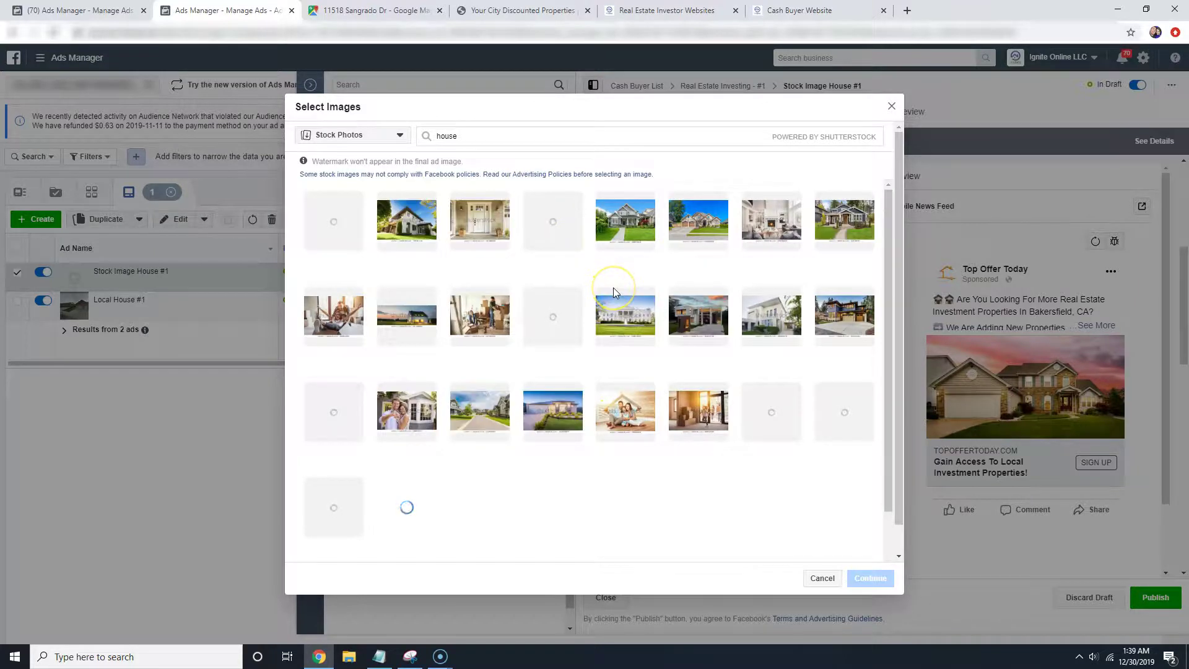
click(602, 317)
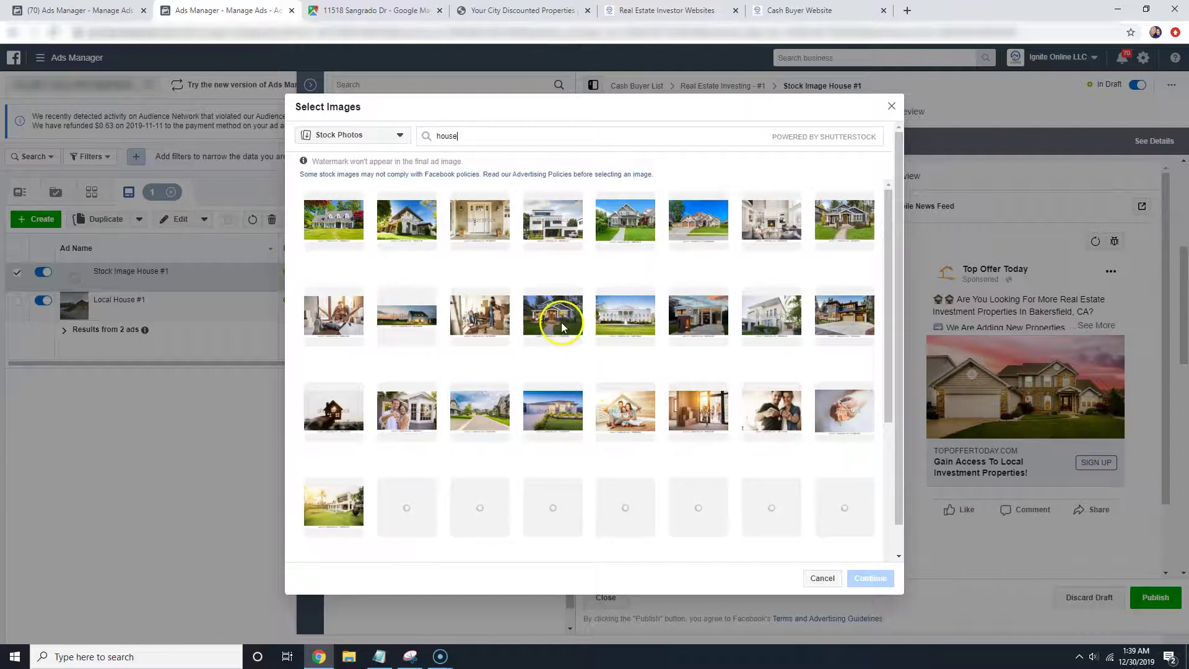
scroll(562, 327, down, 1)
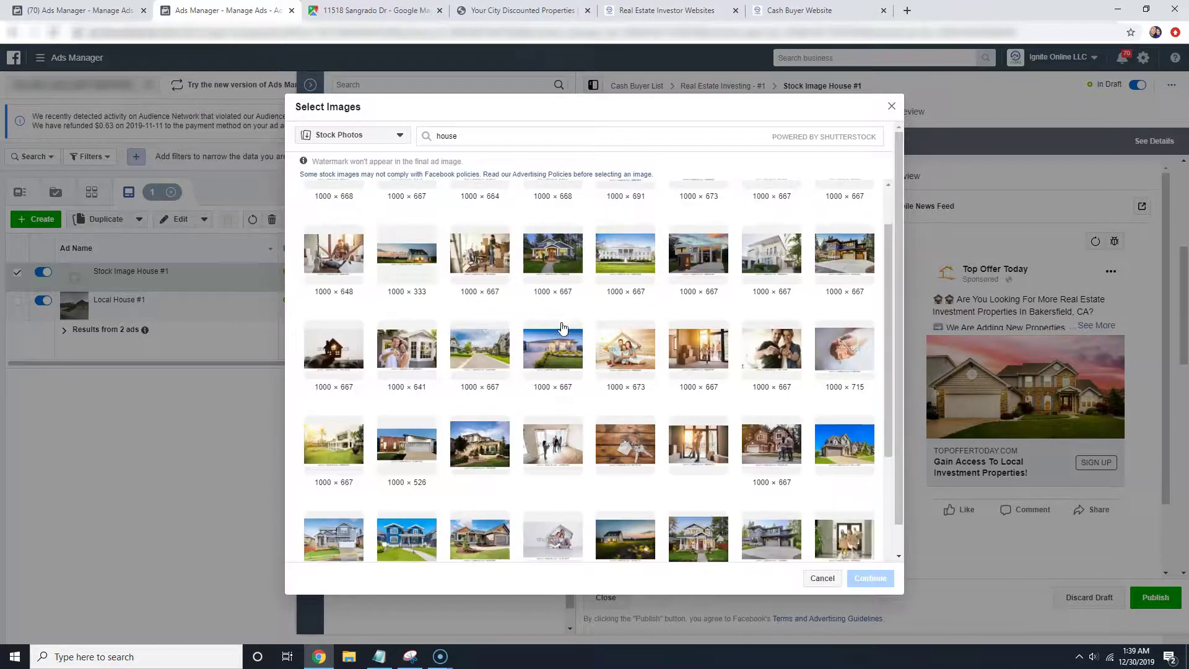
scroll(564, 331, down, 1)
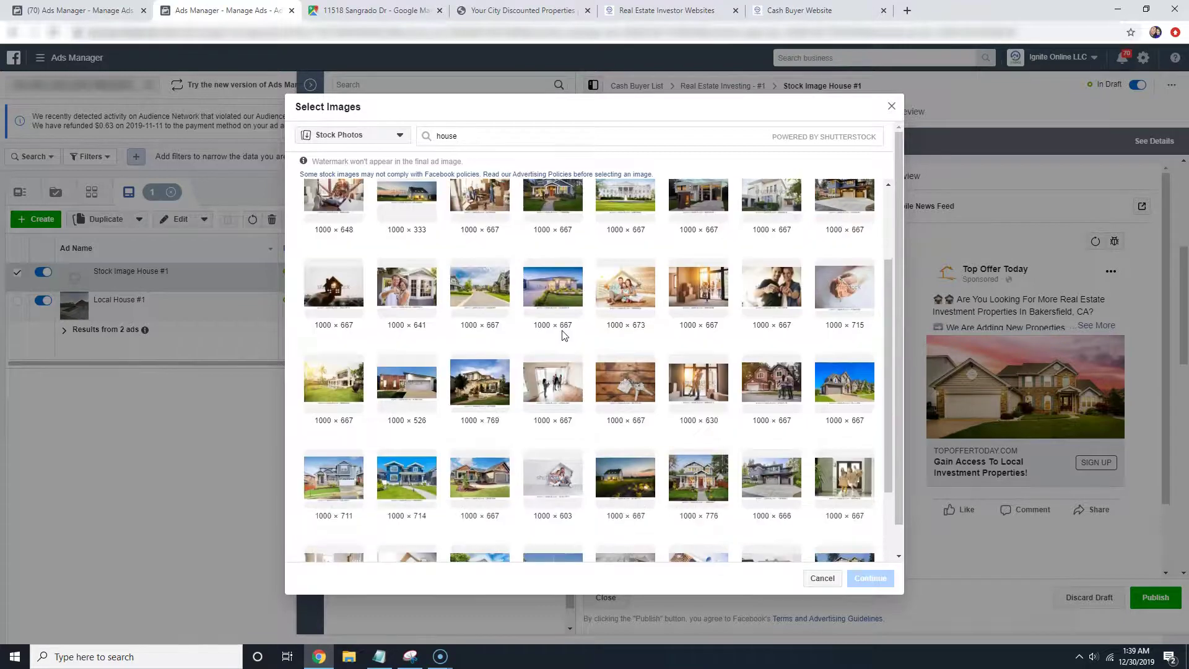
scroll(564, 335, down, 2)
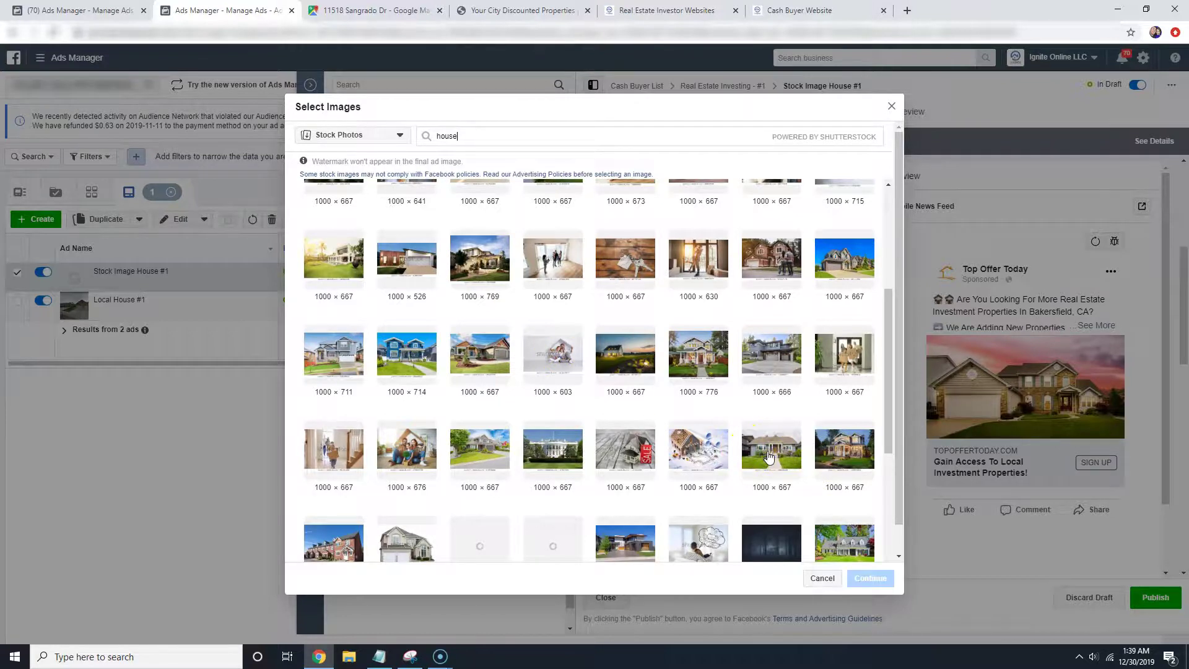
click(770, 493)
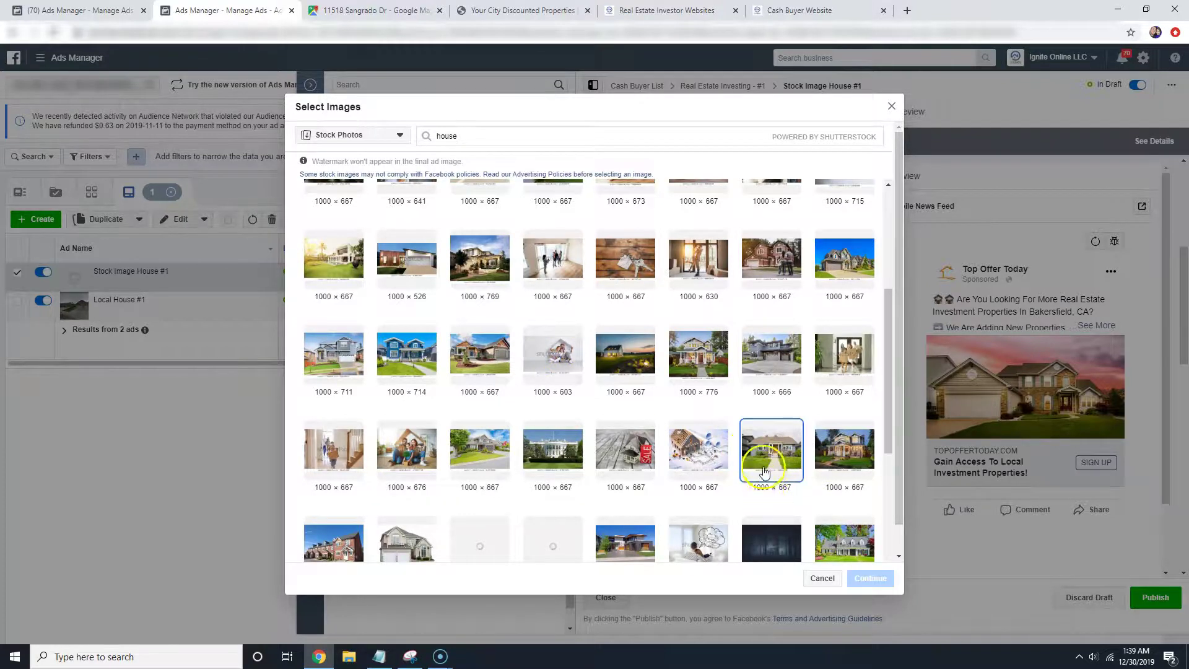
click(880, 577)
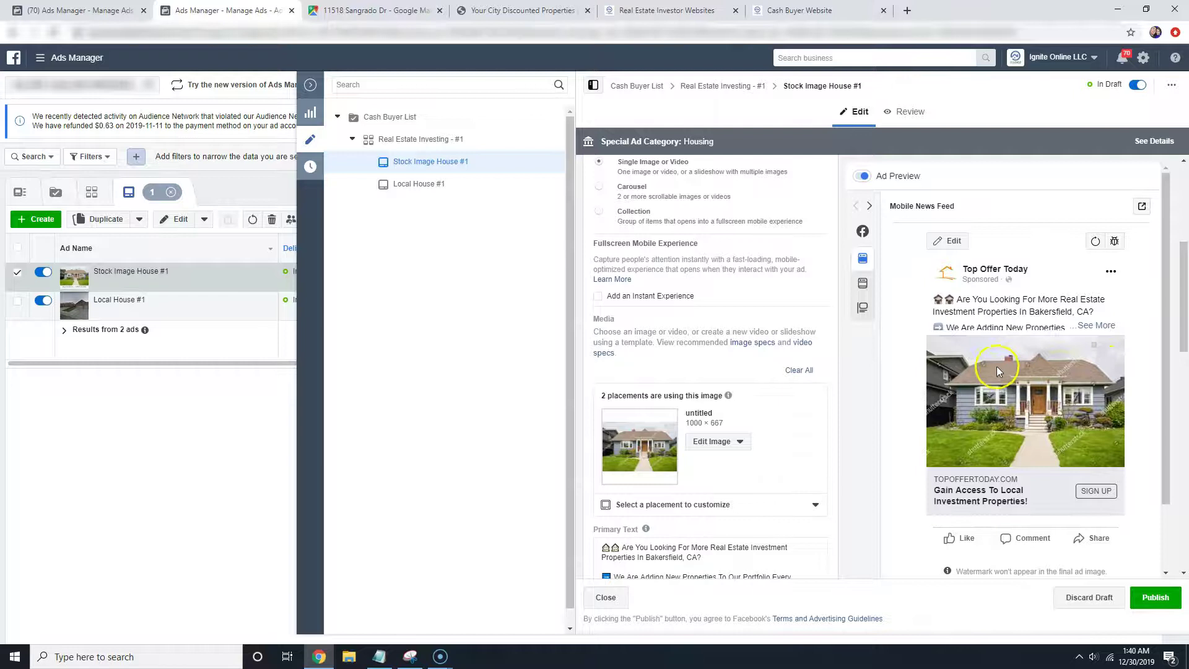
Publish the Stock Image House #1 ad and close the ad editor.
click(1157, 601)
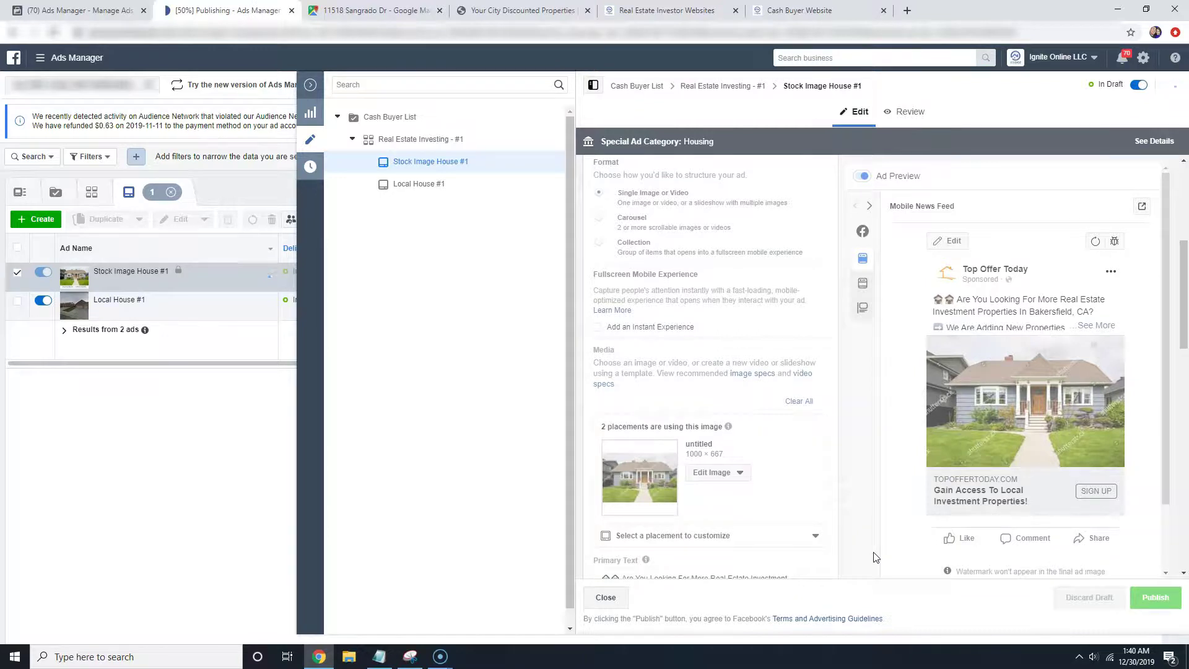
scroll(824, 533, down, 3)
scroll(836, 496, up, 5)
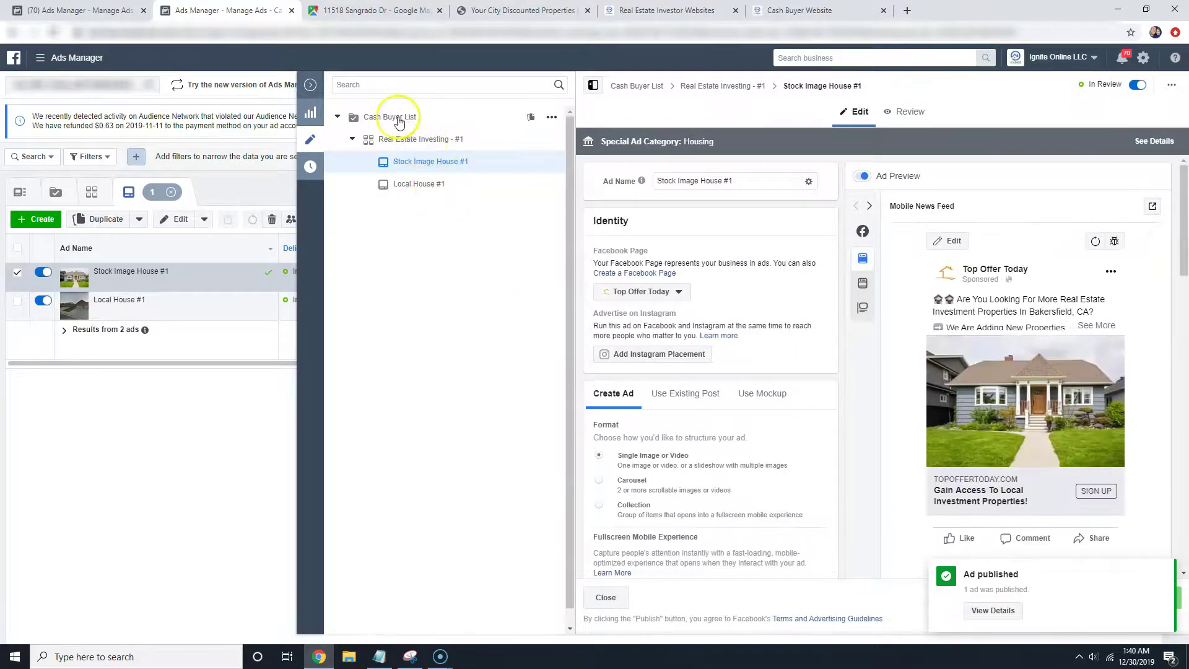
click(607, 598)
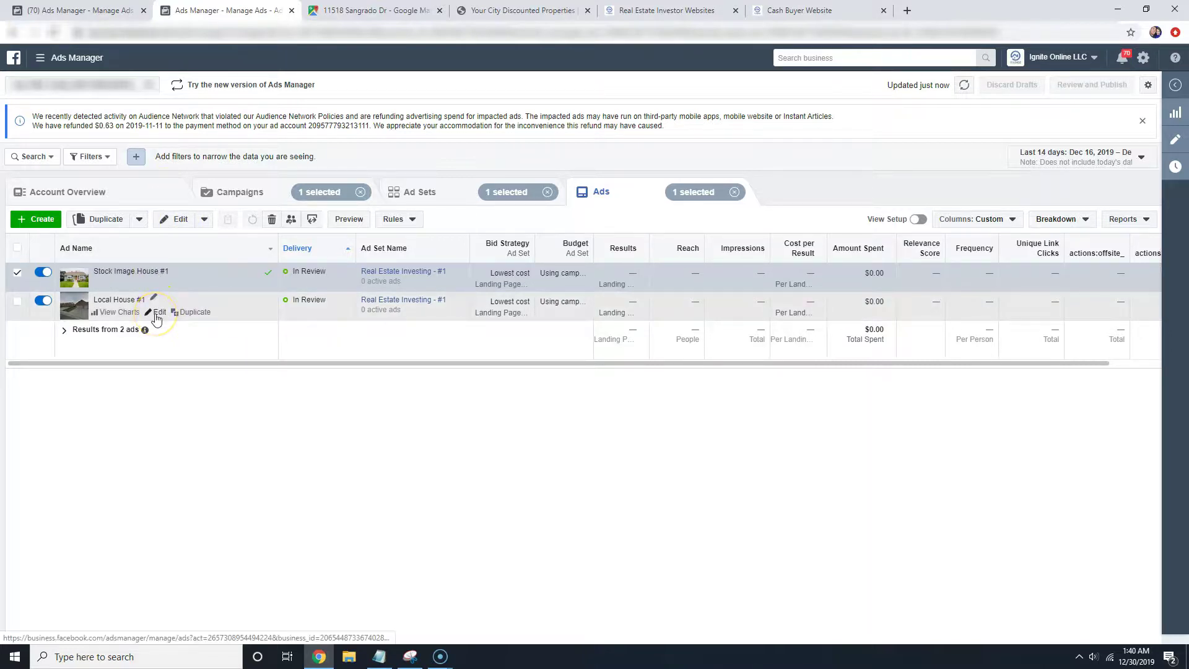
Check the delivery status of both house ads and review the Real Estate Investors ad sets' results in the other Ads Manager tab.
click(173, 301)
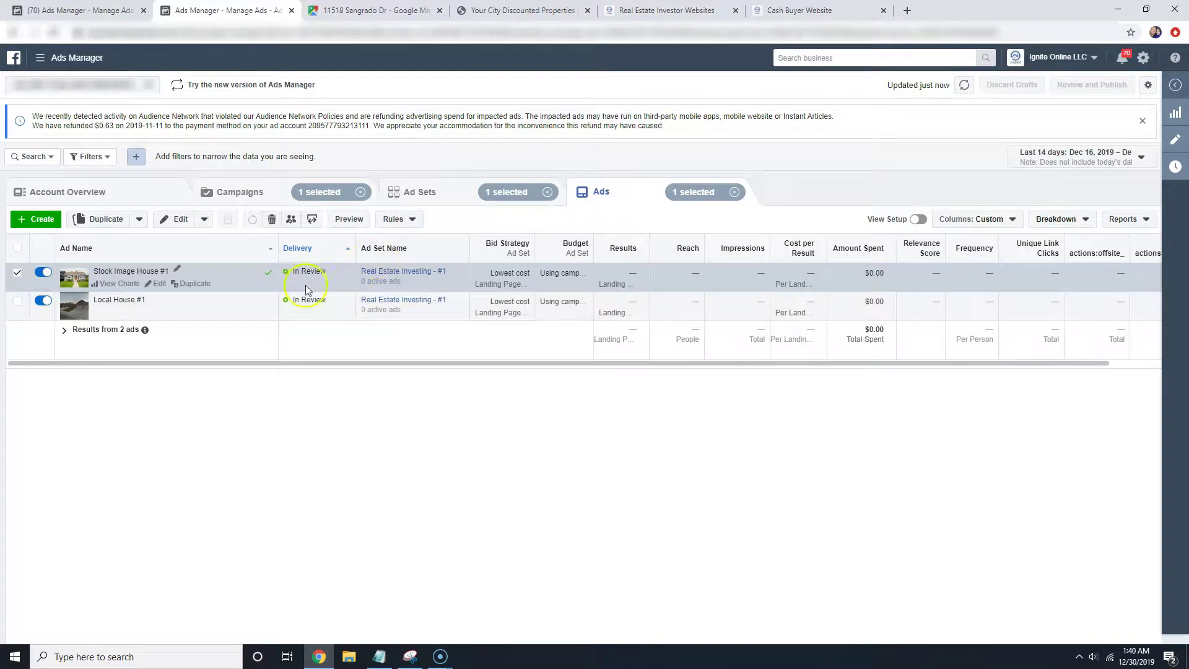
click(287, 428)
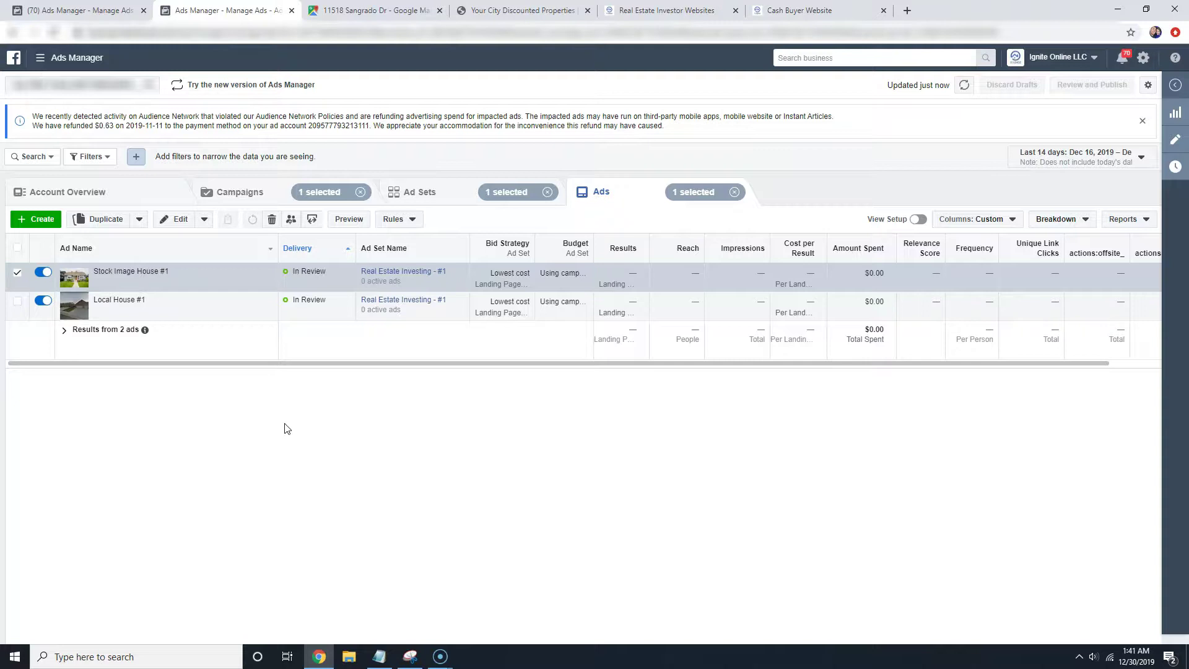
click(79, 11)
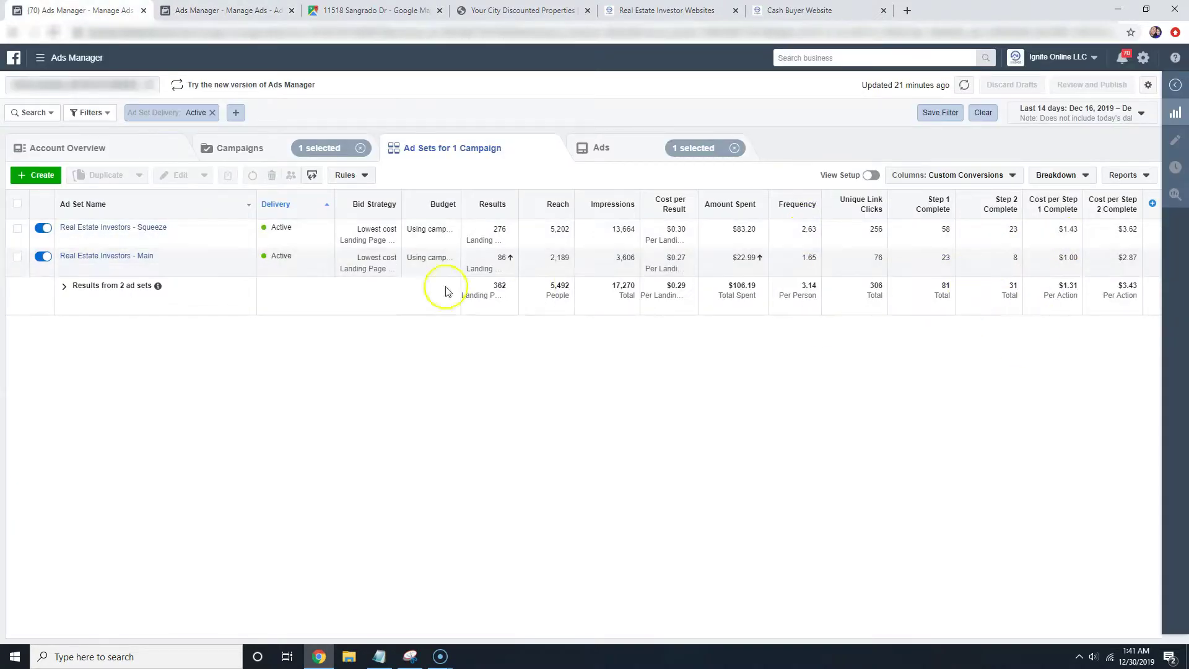
key(ctrl+Tab)
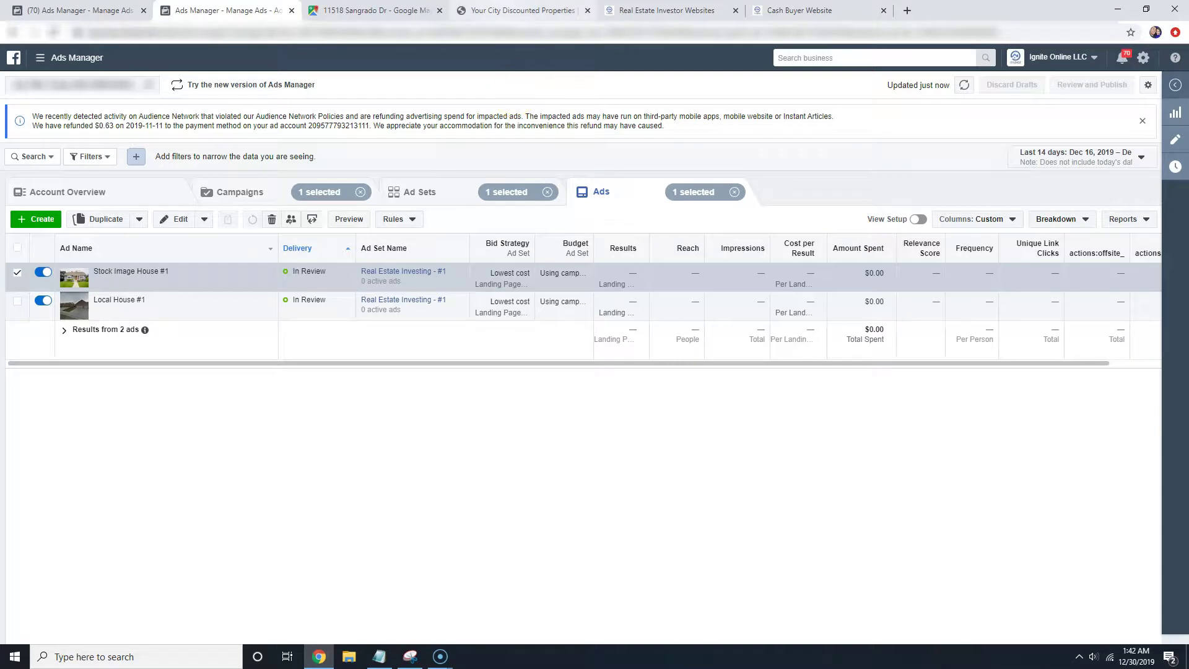
Switch to the discounted properties sample website and look through its home page.
click(526, 10)
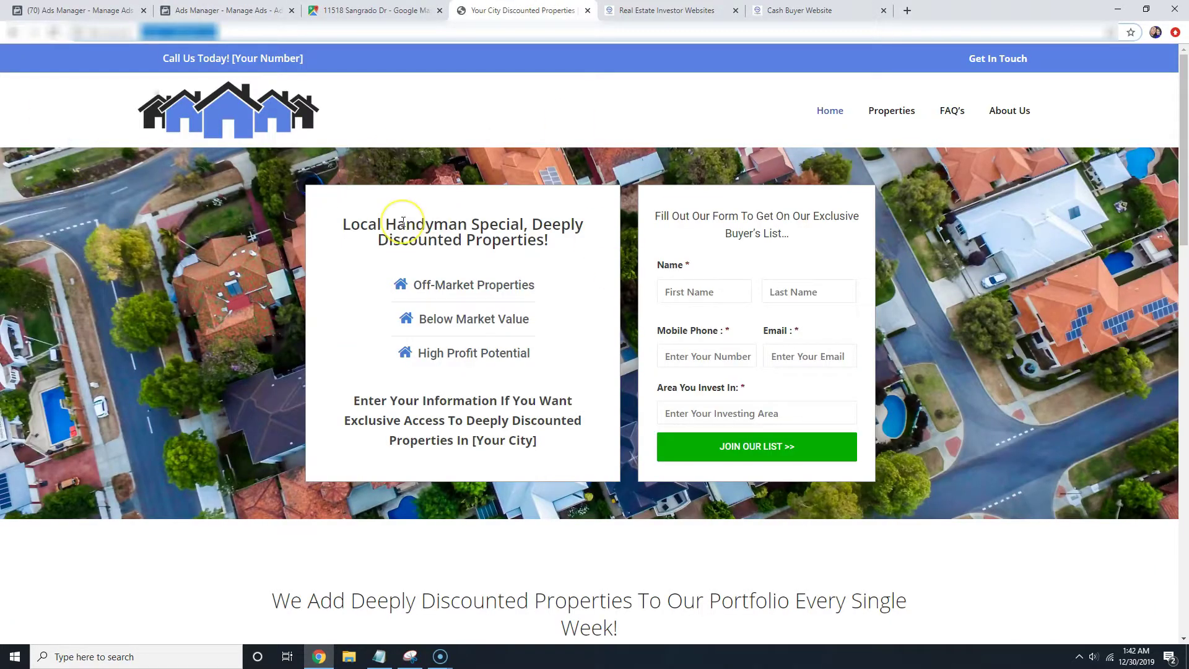
scroll(485, 205, down, 7)
scroll(521, 258, up, 7)
View the sample site's Properties page and read through the Hot New Property In LA! listing.
click(887, 104)
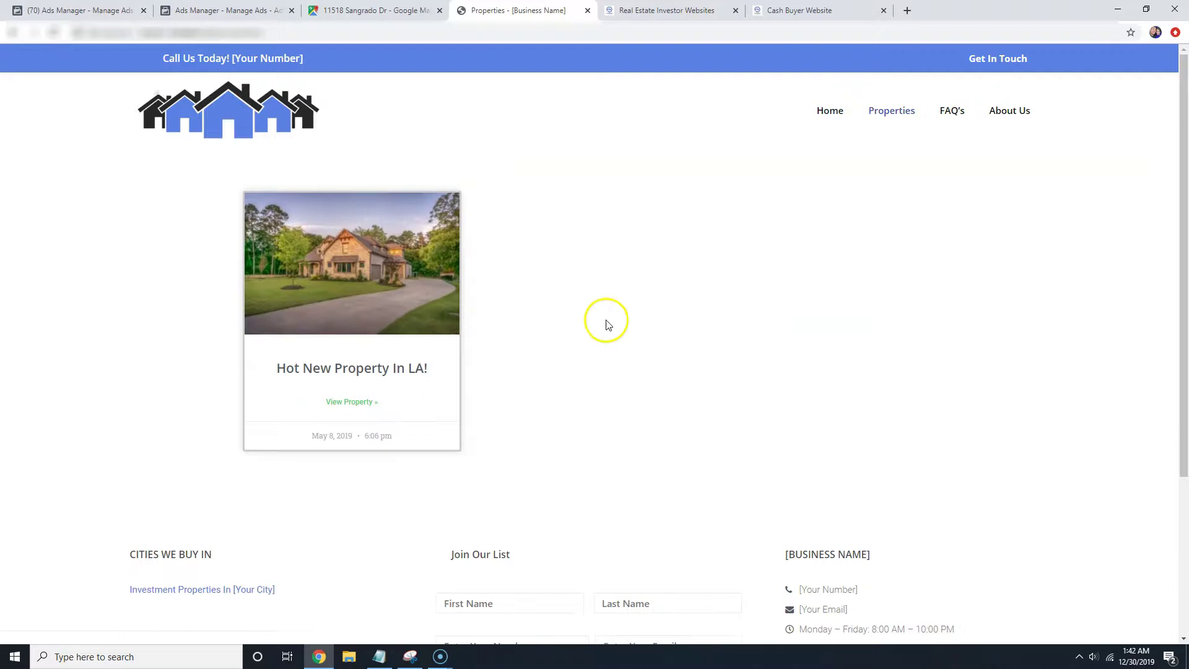
scroll(338, 272, down, 2)
click(338, 274)
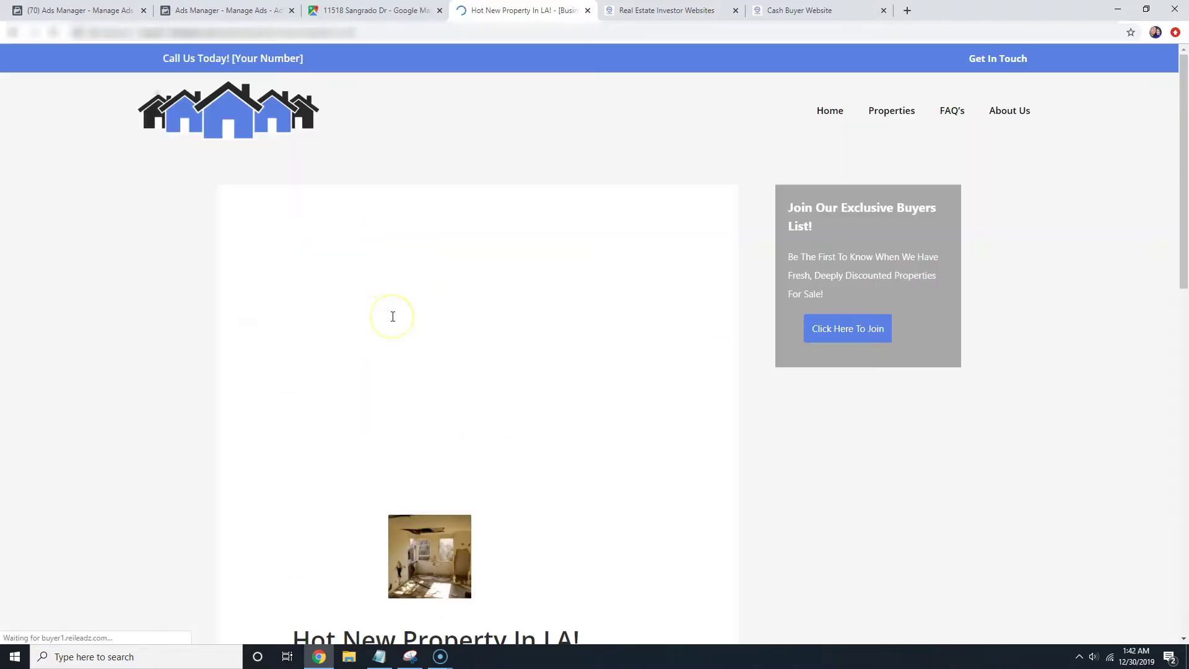
scroll(531, 292, down, 10)
scroll(467, 254, up, 10)
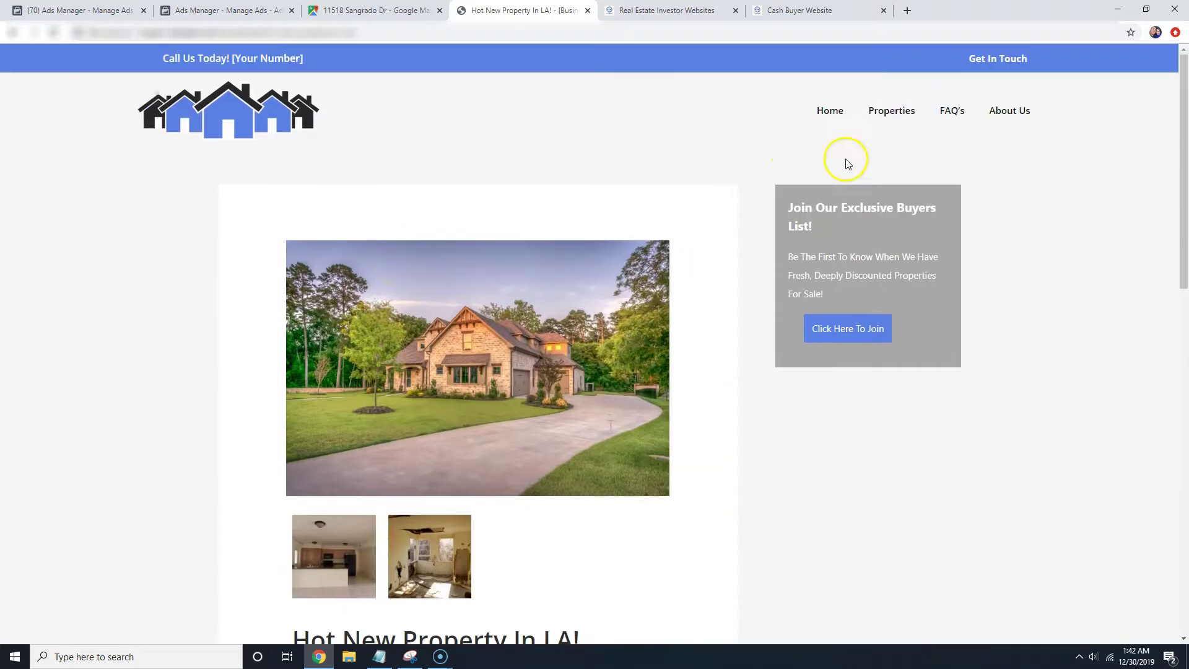
Return to the sample site's home page and examine the buyer's list form and the content below it.
click(230, 114)
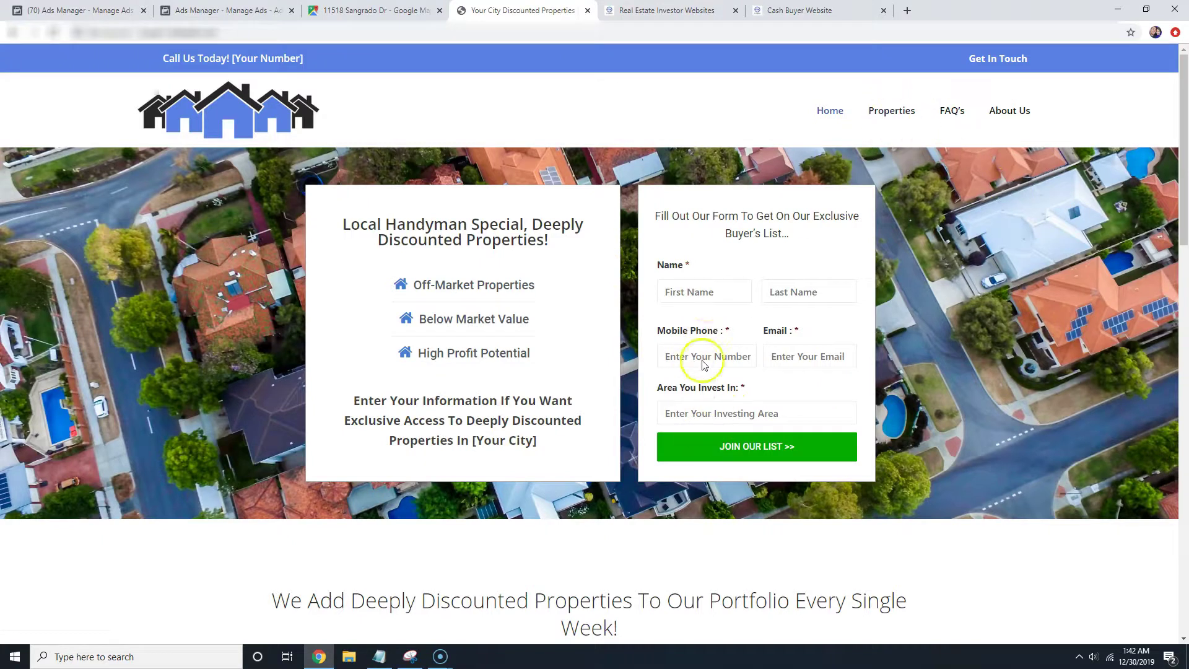
scroll(679, 374, down, 8)
scroll(663, 330, up, 8)
Look over the REILeadz seller lead website page and return to the Ads Manager list of the two house ads.
click(713, 12)
scroll(613, 285, up, 6)
scroll(616, 393, up, 20)
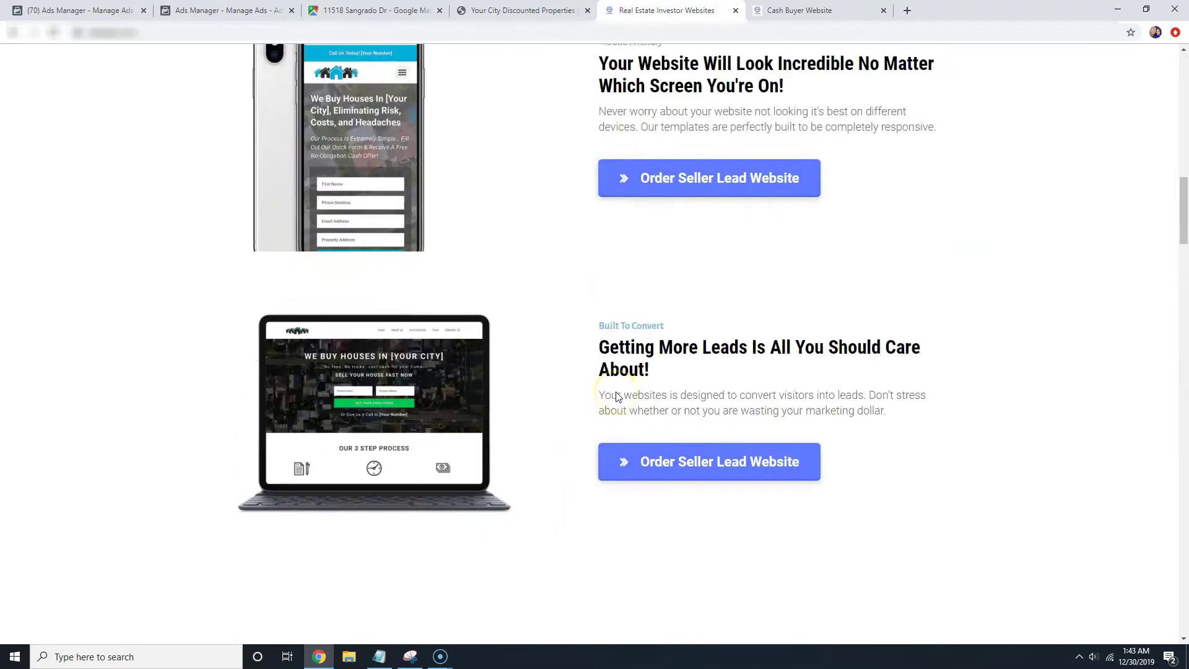
scroll(600, 366, down, 3)
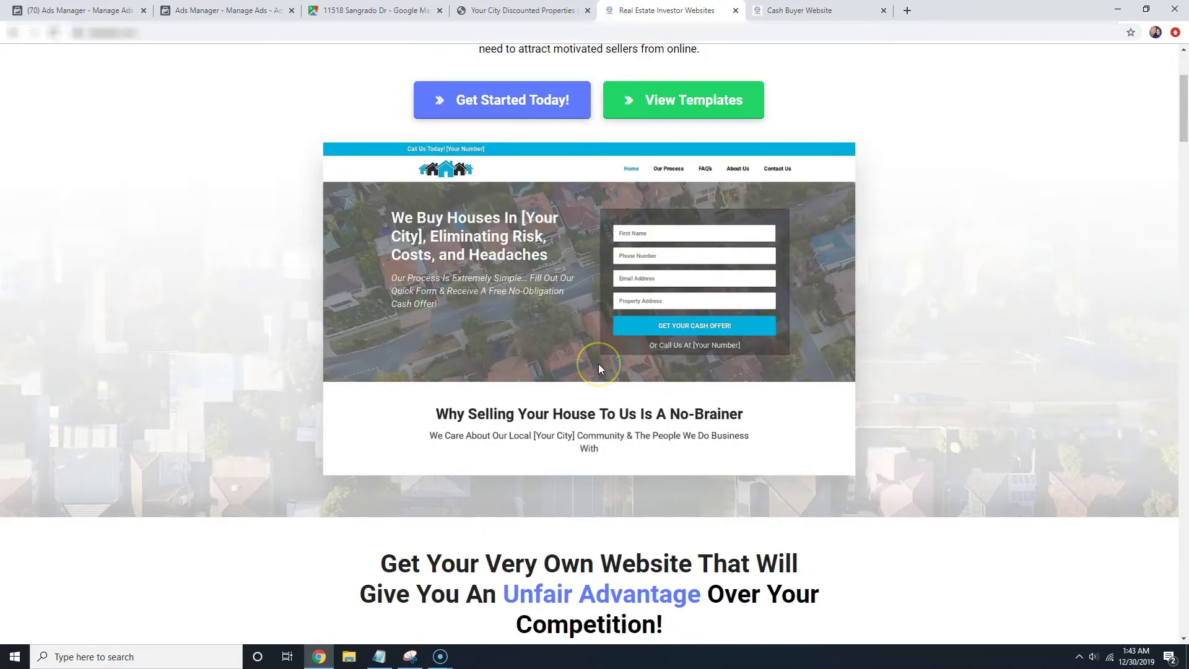
scroll(574, 244, up, 3)
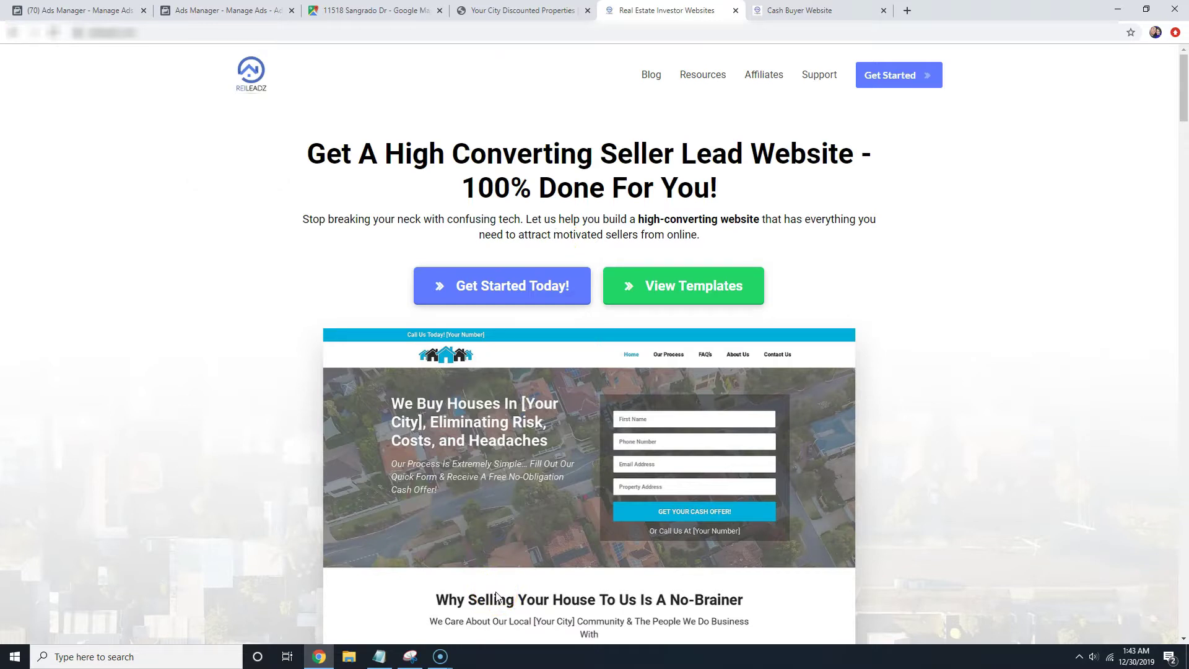
click(226, 10)
click(236, 85)
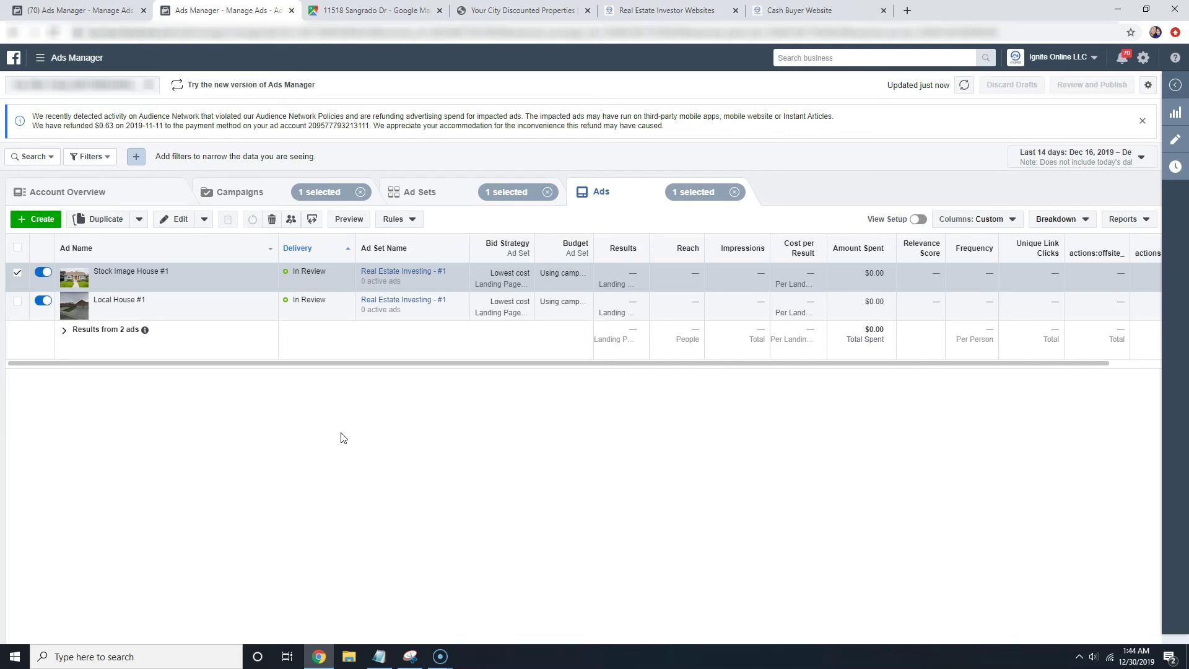
mouse_move(439, 654)
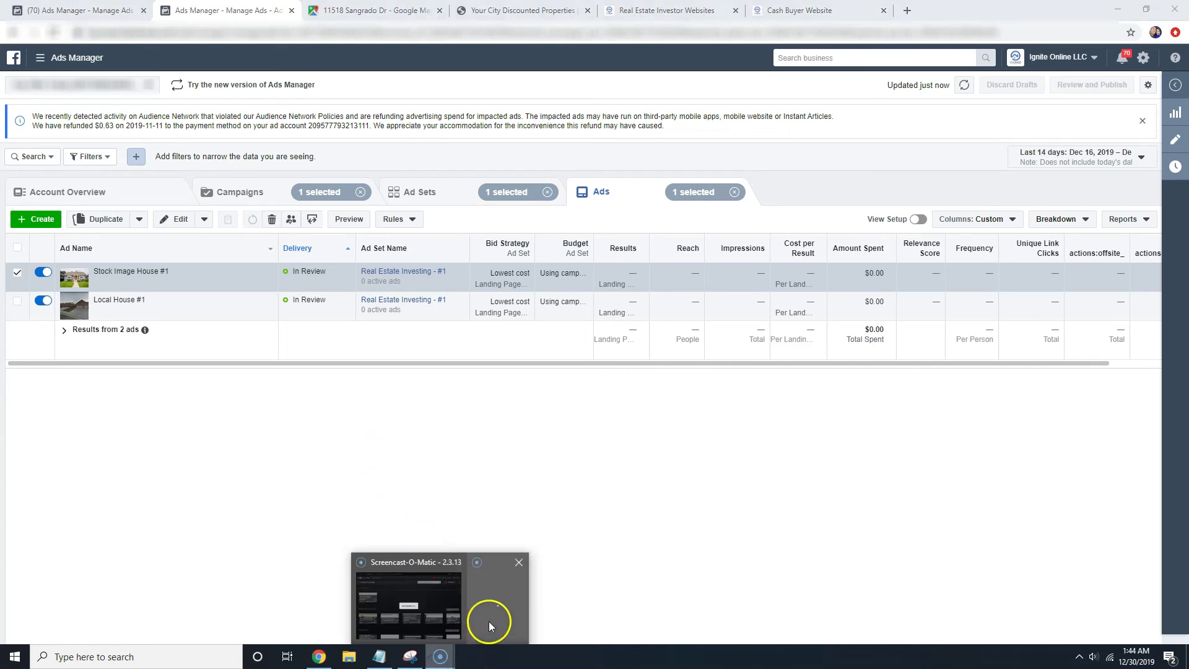
click(440, 655)
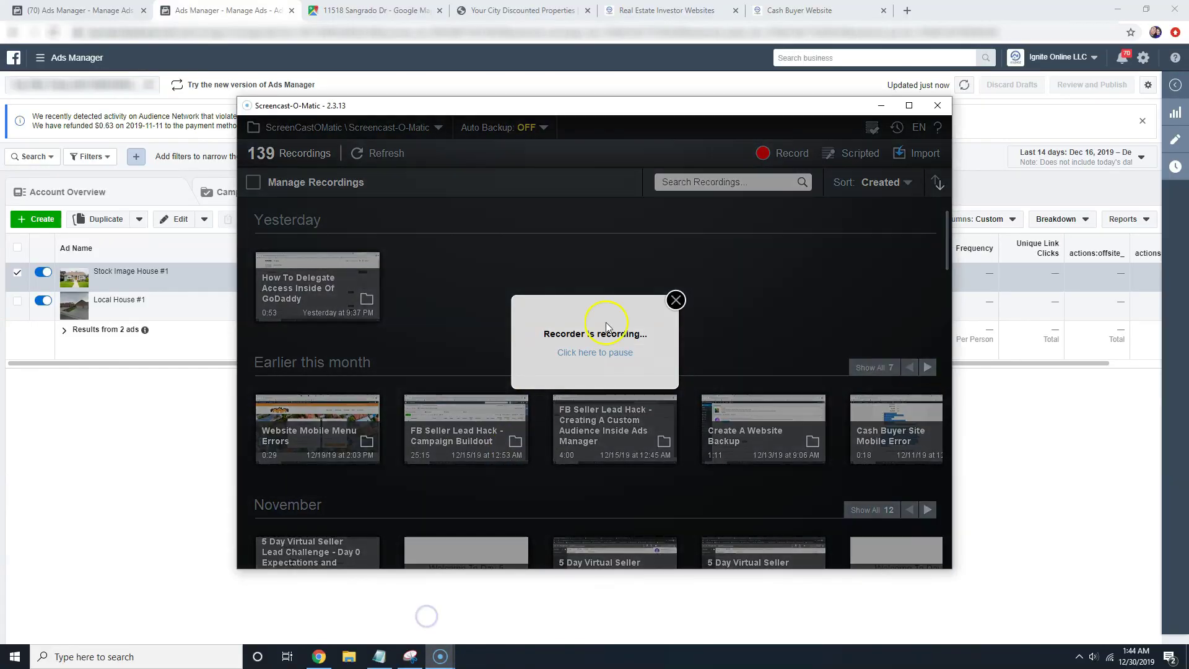